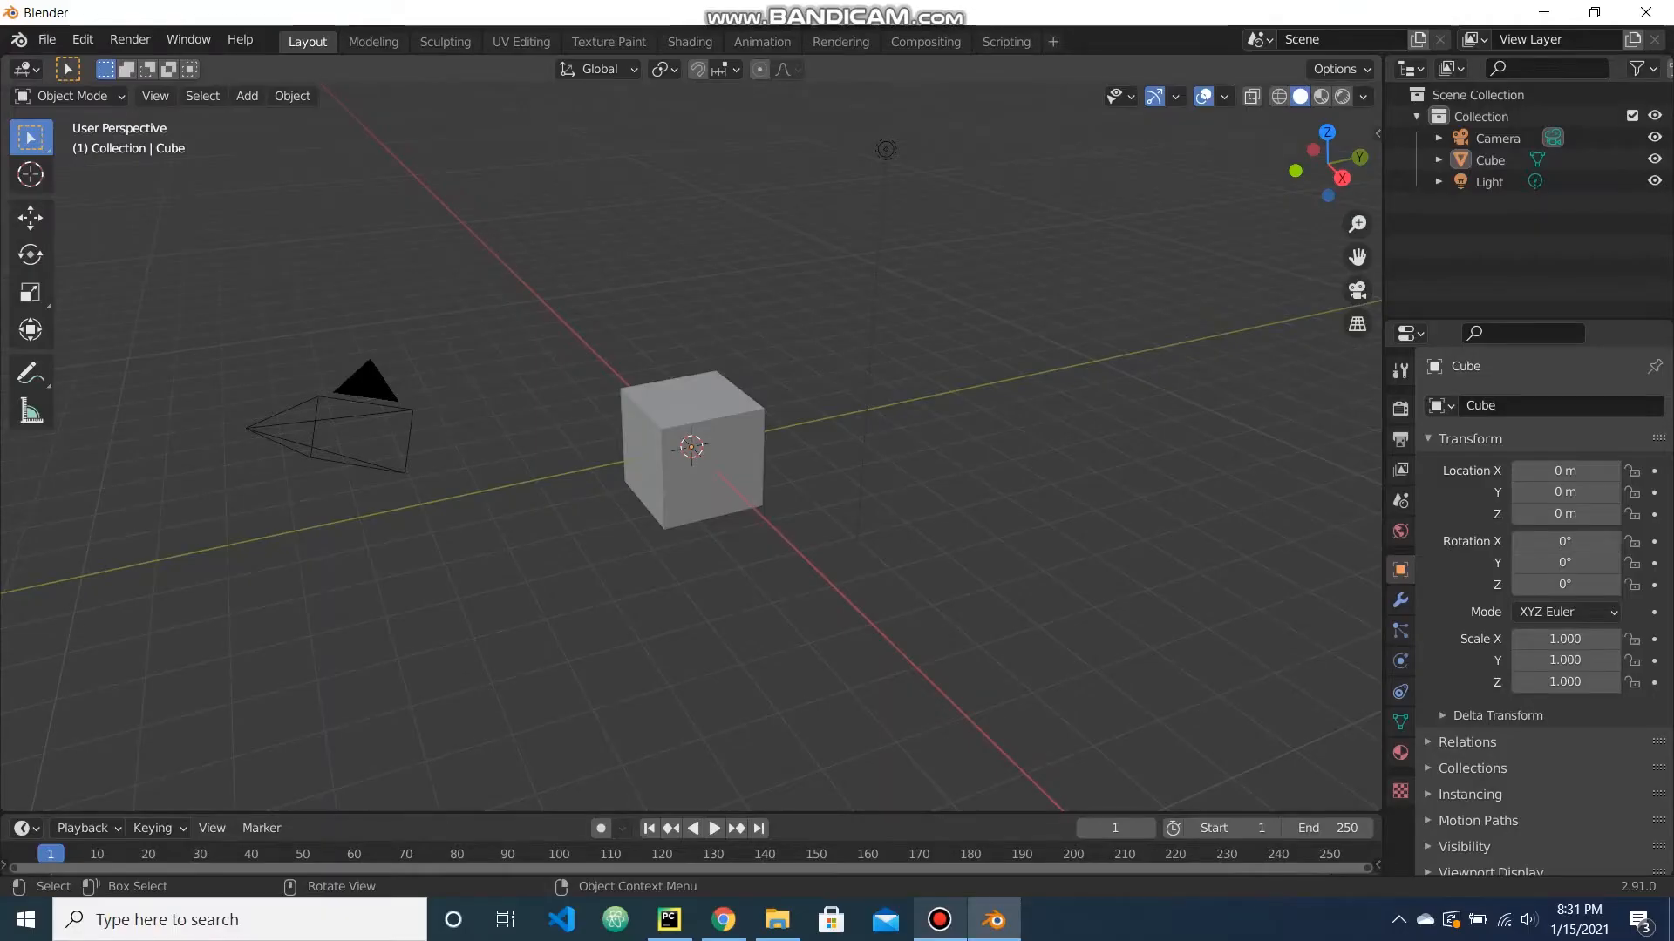
Delete the default cube from the scene.
click(697, 453)
key(x)
click(602, 426)
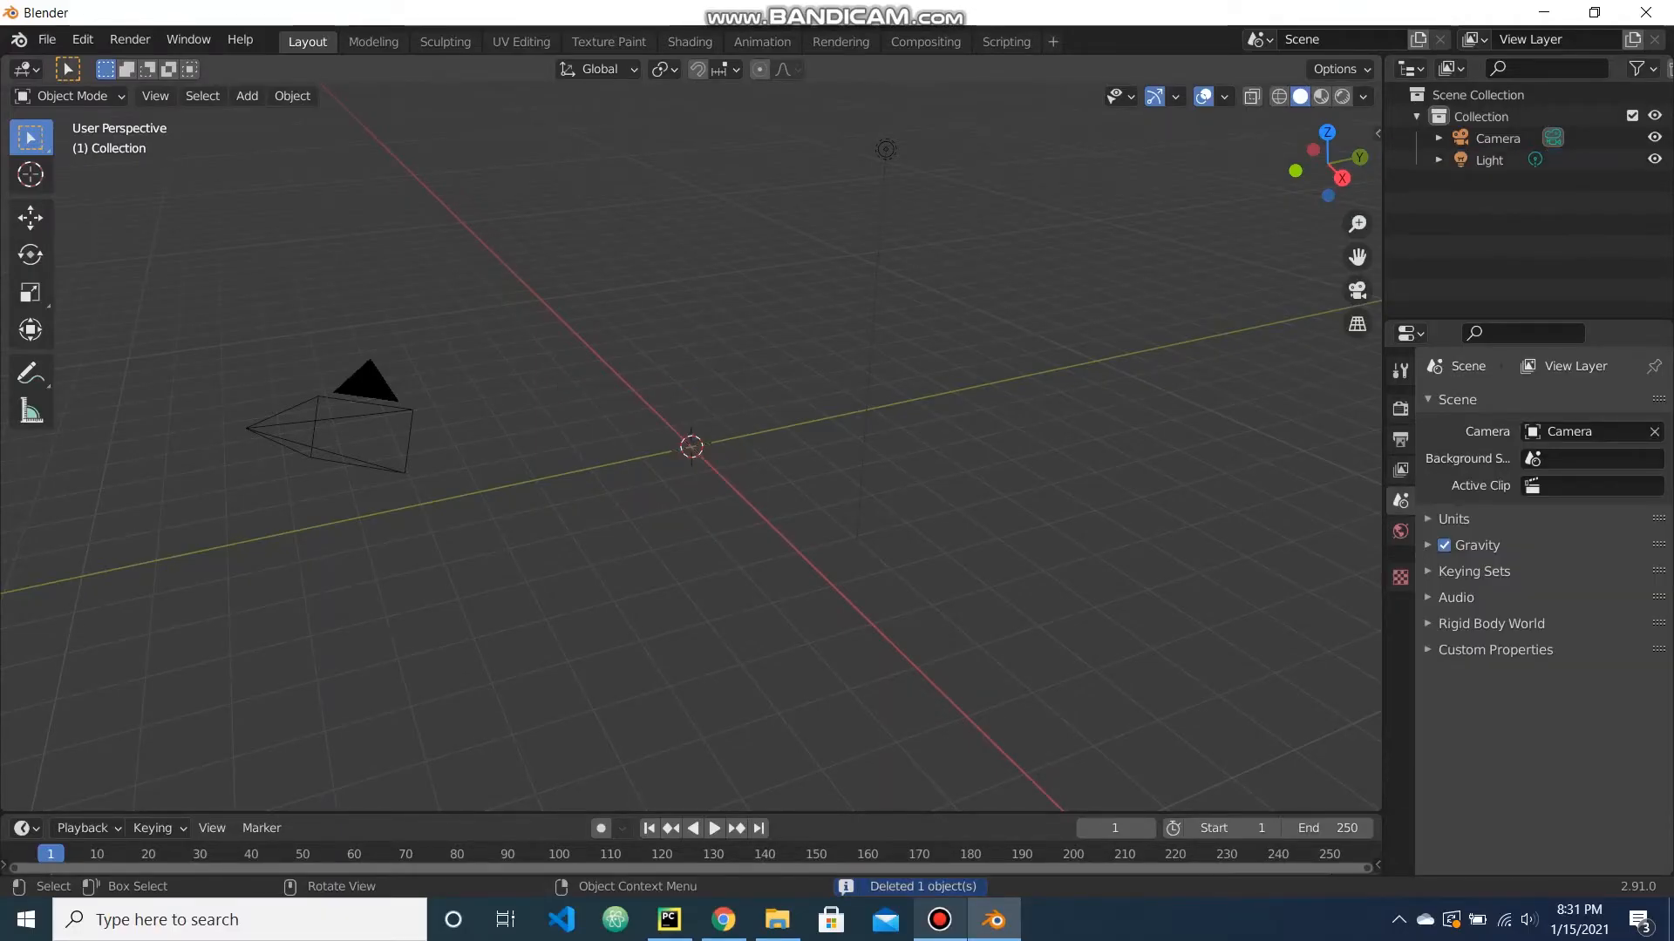
Add a cylinder mesh at the origin and flatten it along Z to a scale of about -0.144.
key(shift+a)
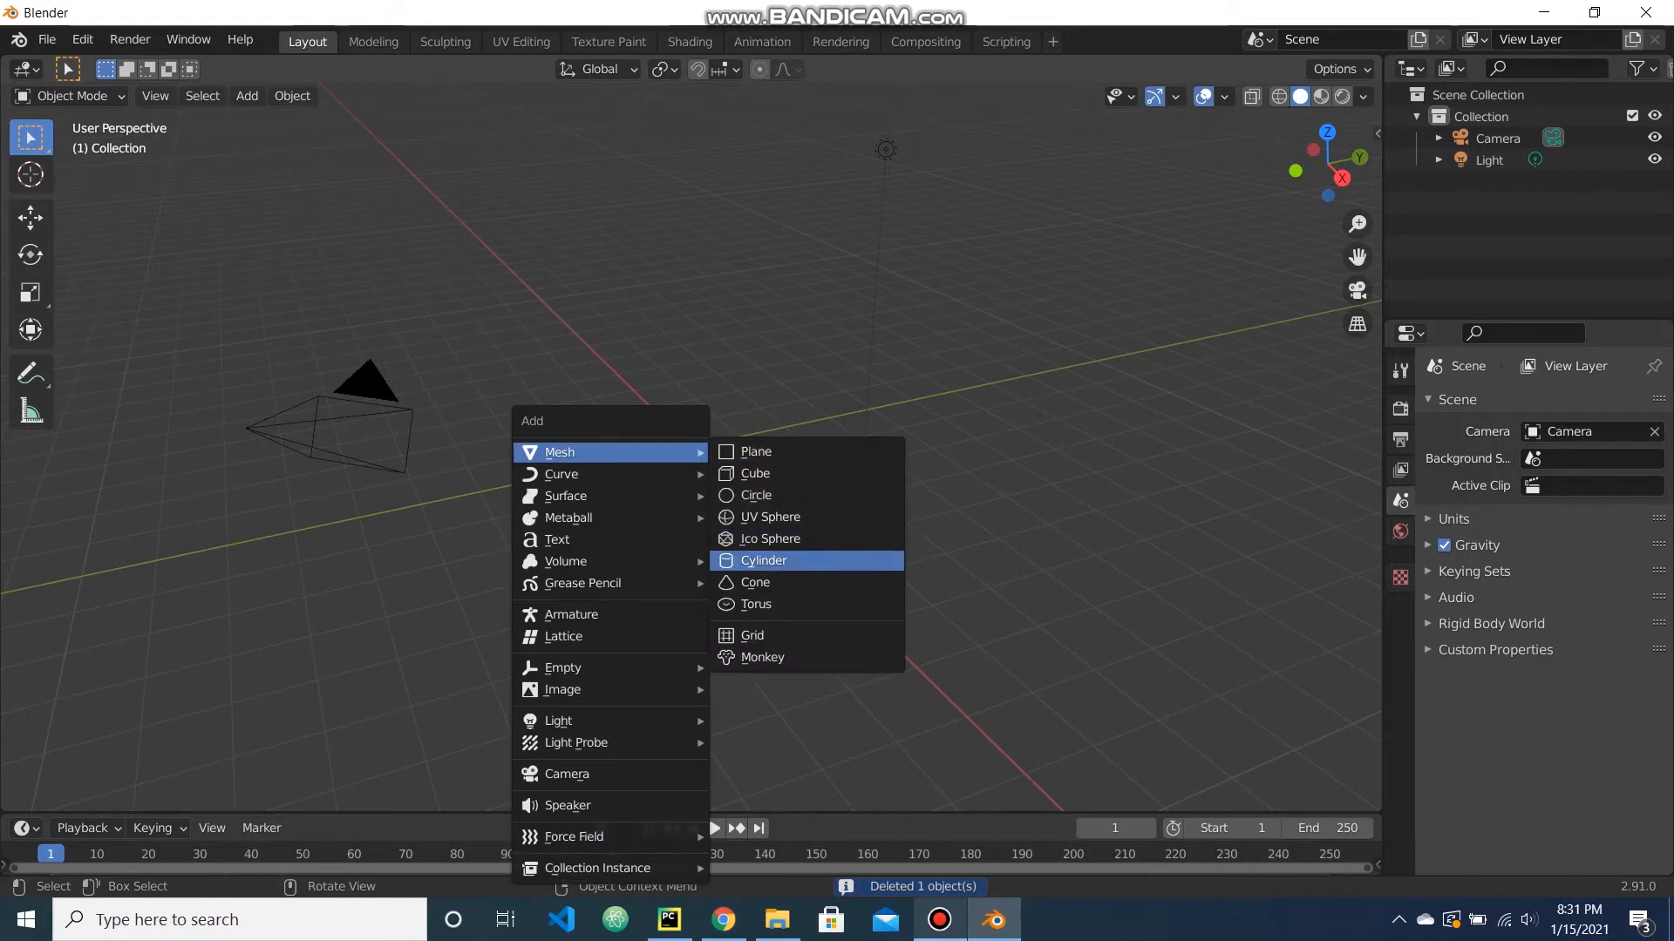
key(Return)
key(s)
key(z)
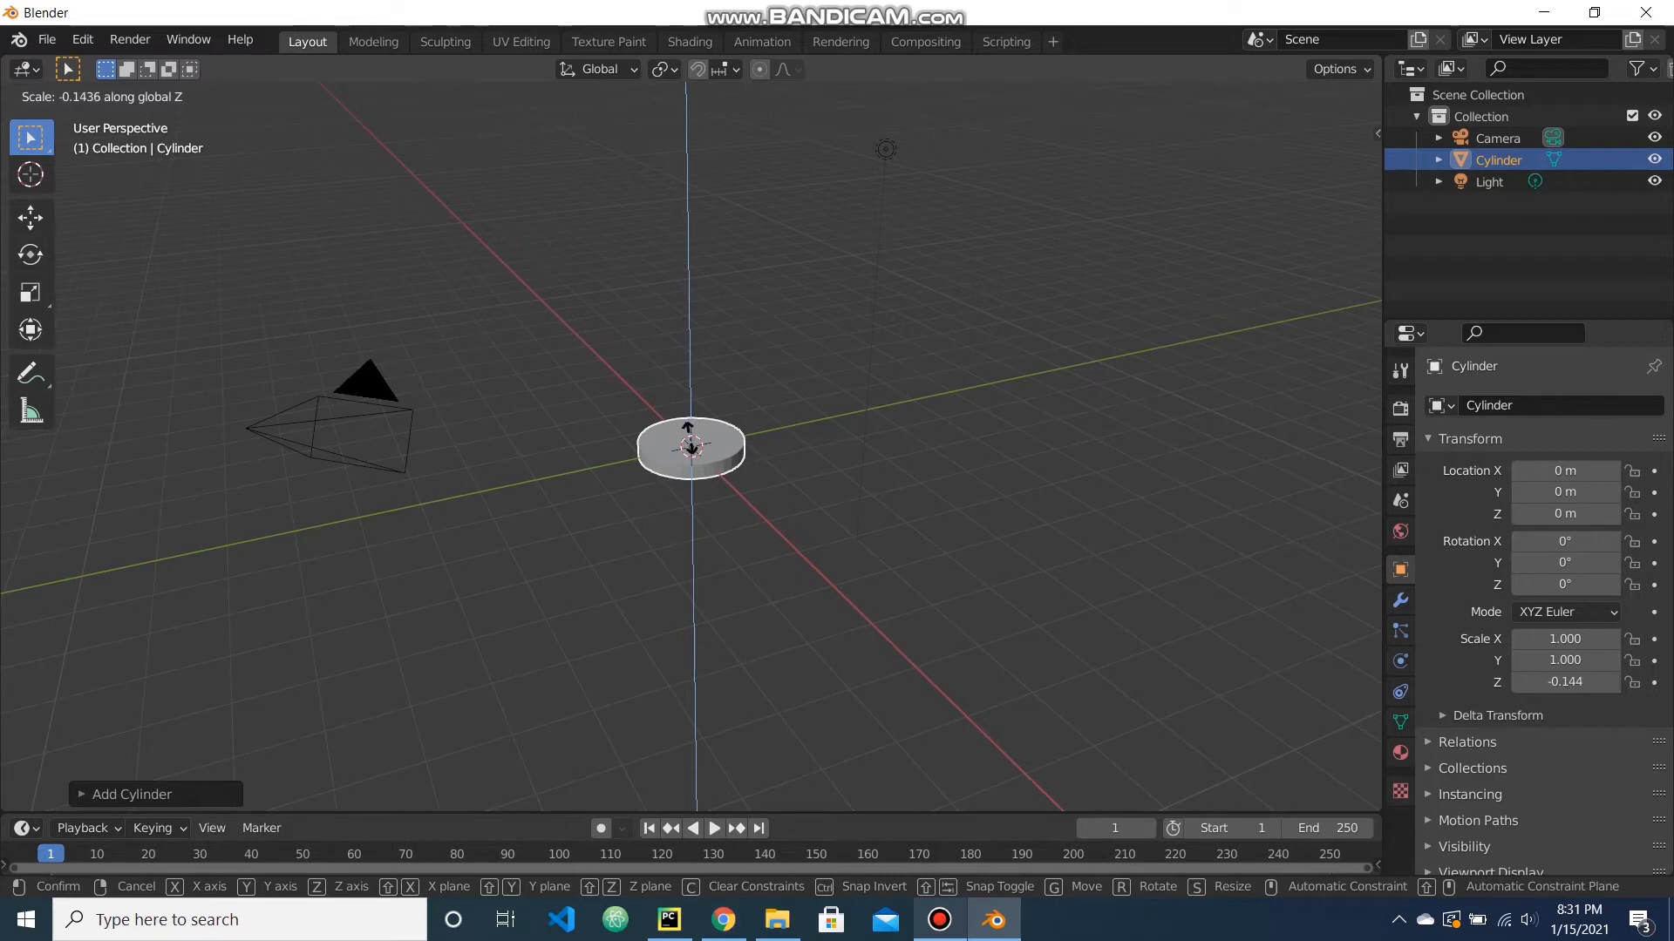
click(693, 440)
scroll(693, 440, up, 5)
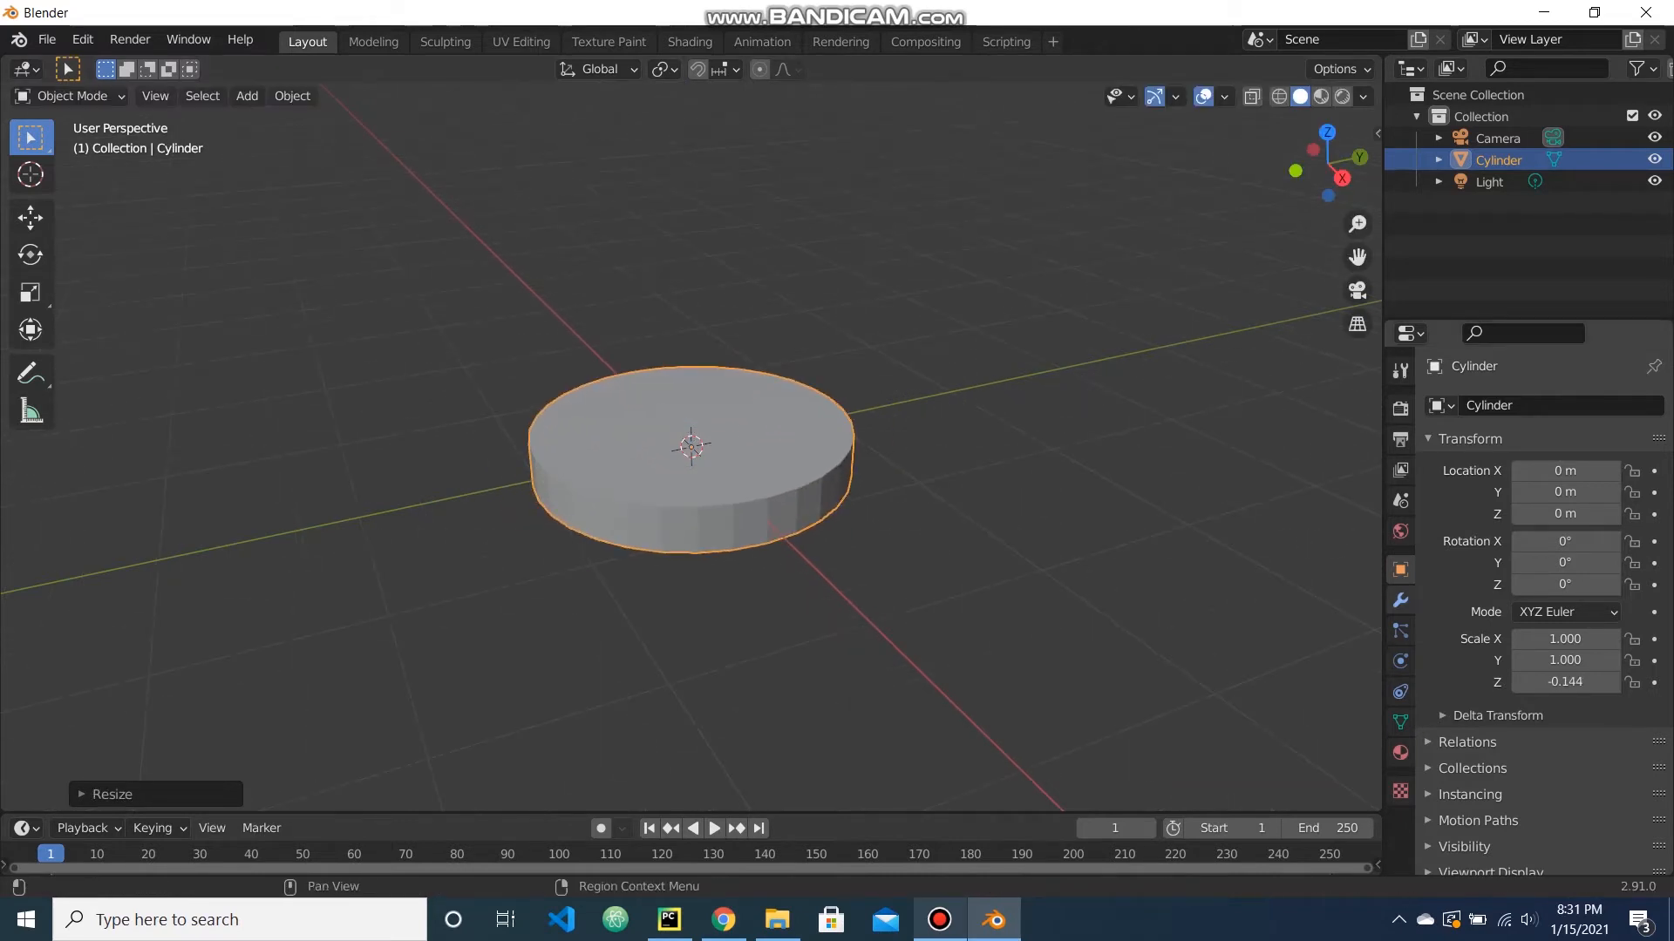
Add a Subdivision Surface modifier to the flattened cylinder with viewport and render levels set to 6.
click(1400, 600)
click(1543, 405)
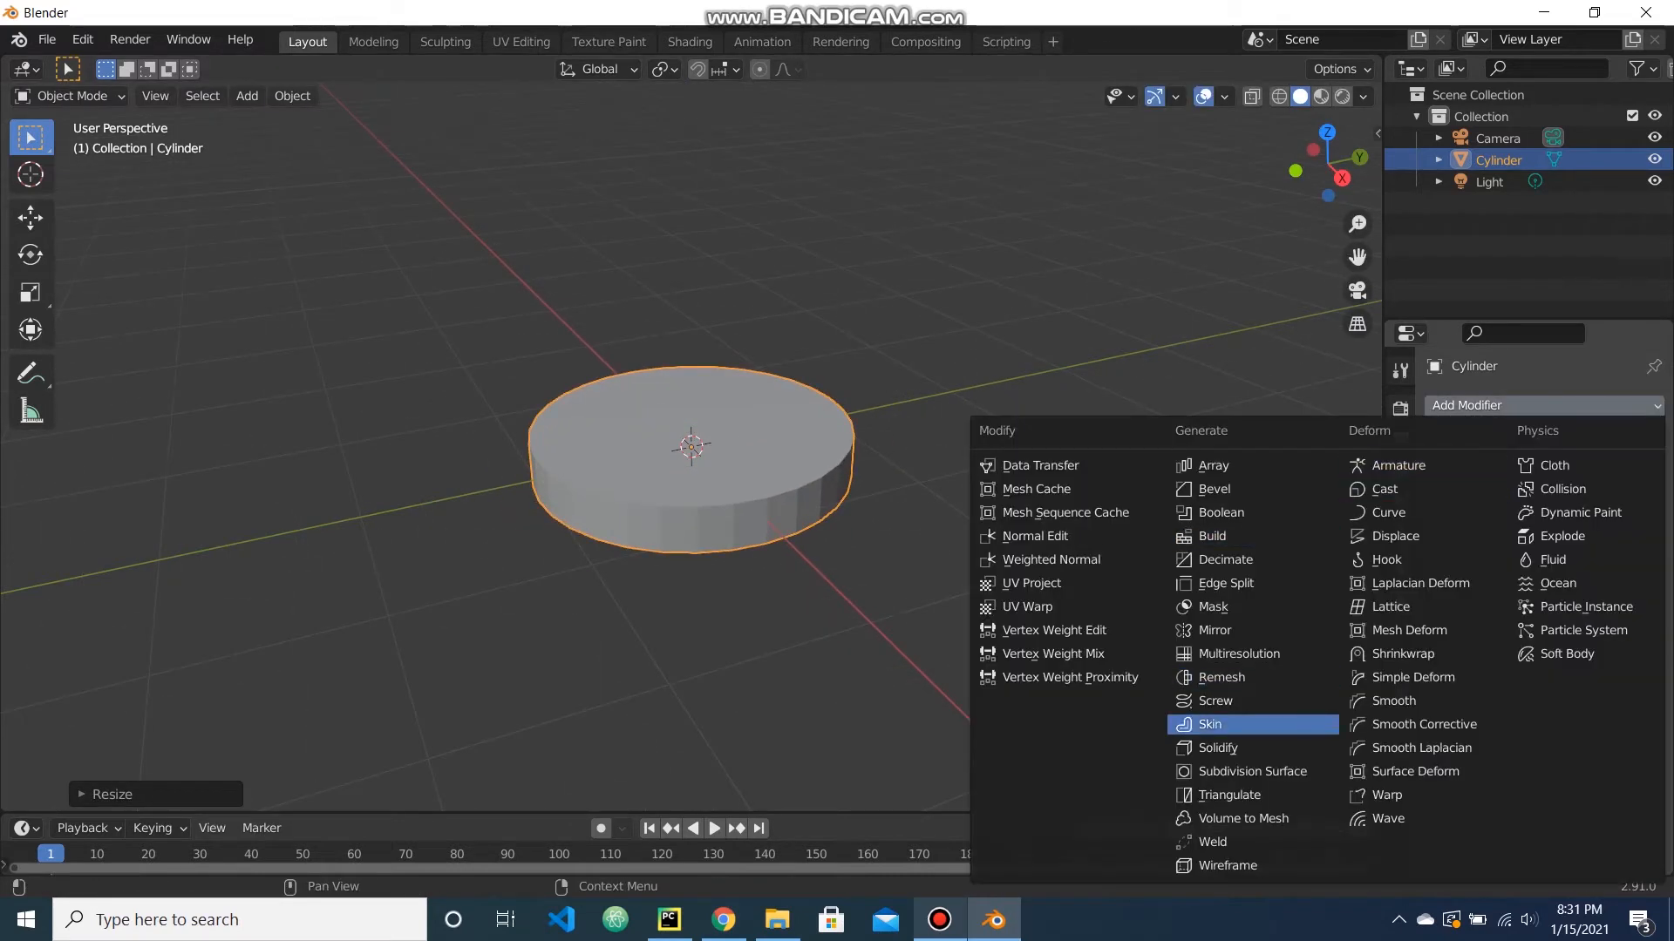
click(1252, 771)
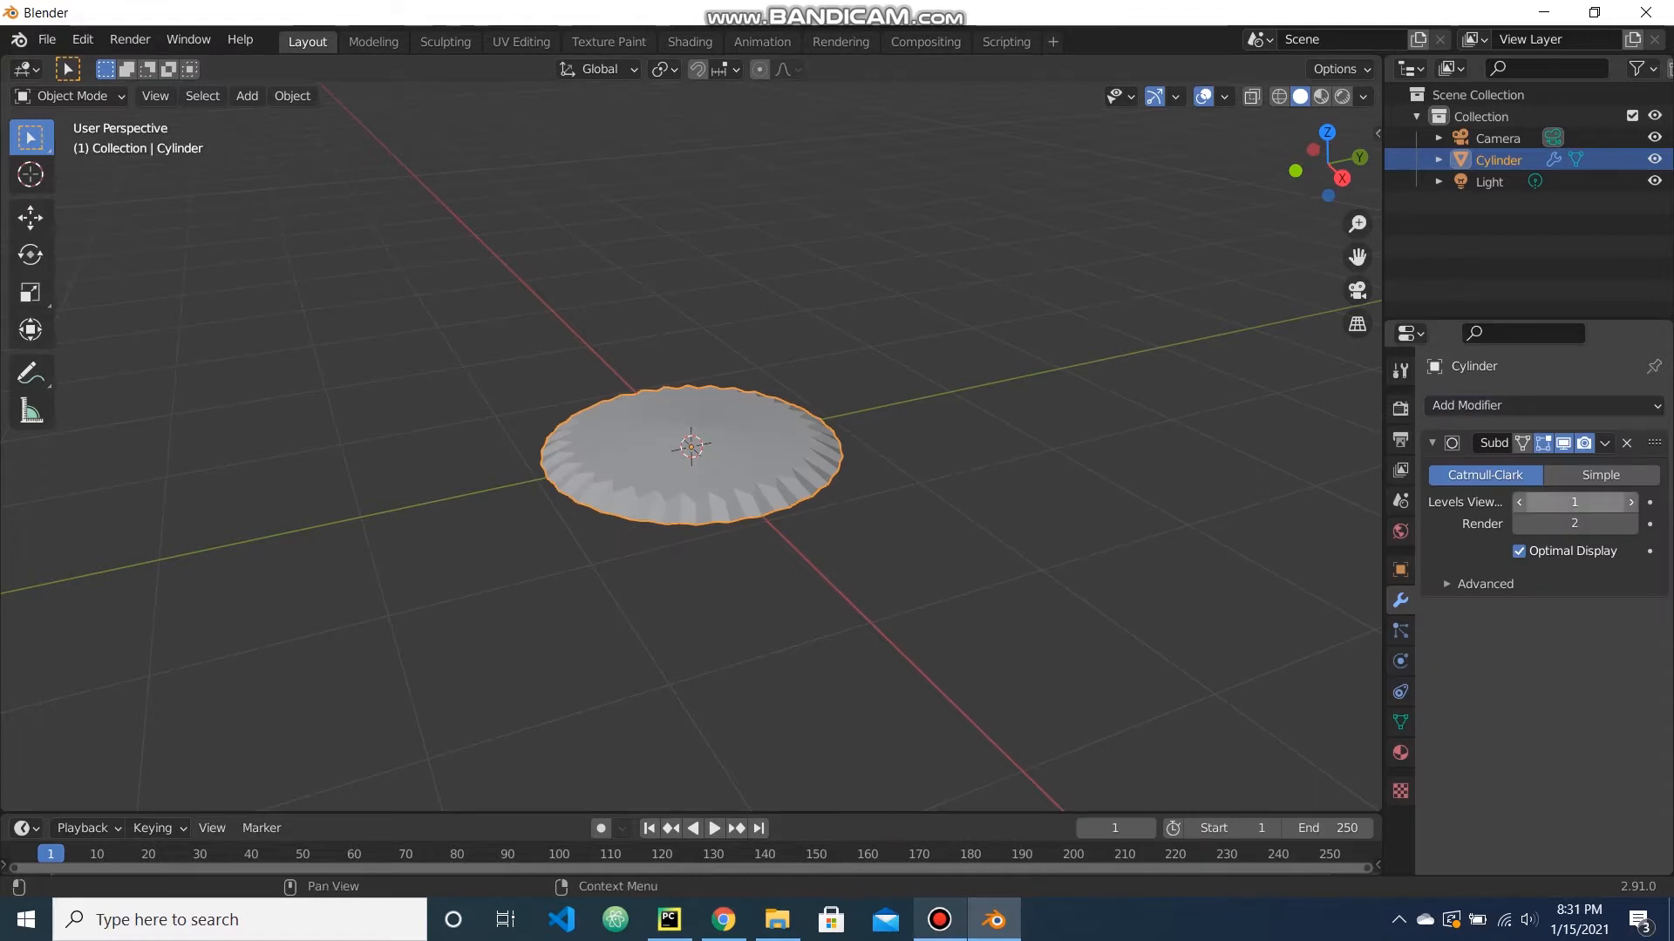
drag(1574, 503, 1631, 524)
Raise the cylinder along Z to about 2.26 m above the ground grid.
scroll(691, 447, down, 3)
mouse_move(691, 447)
middle_down()
mouse_move(679, 434)
mouse_move(692, 440)
middle_up()
scroll(691, 447, down, 2)
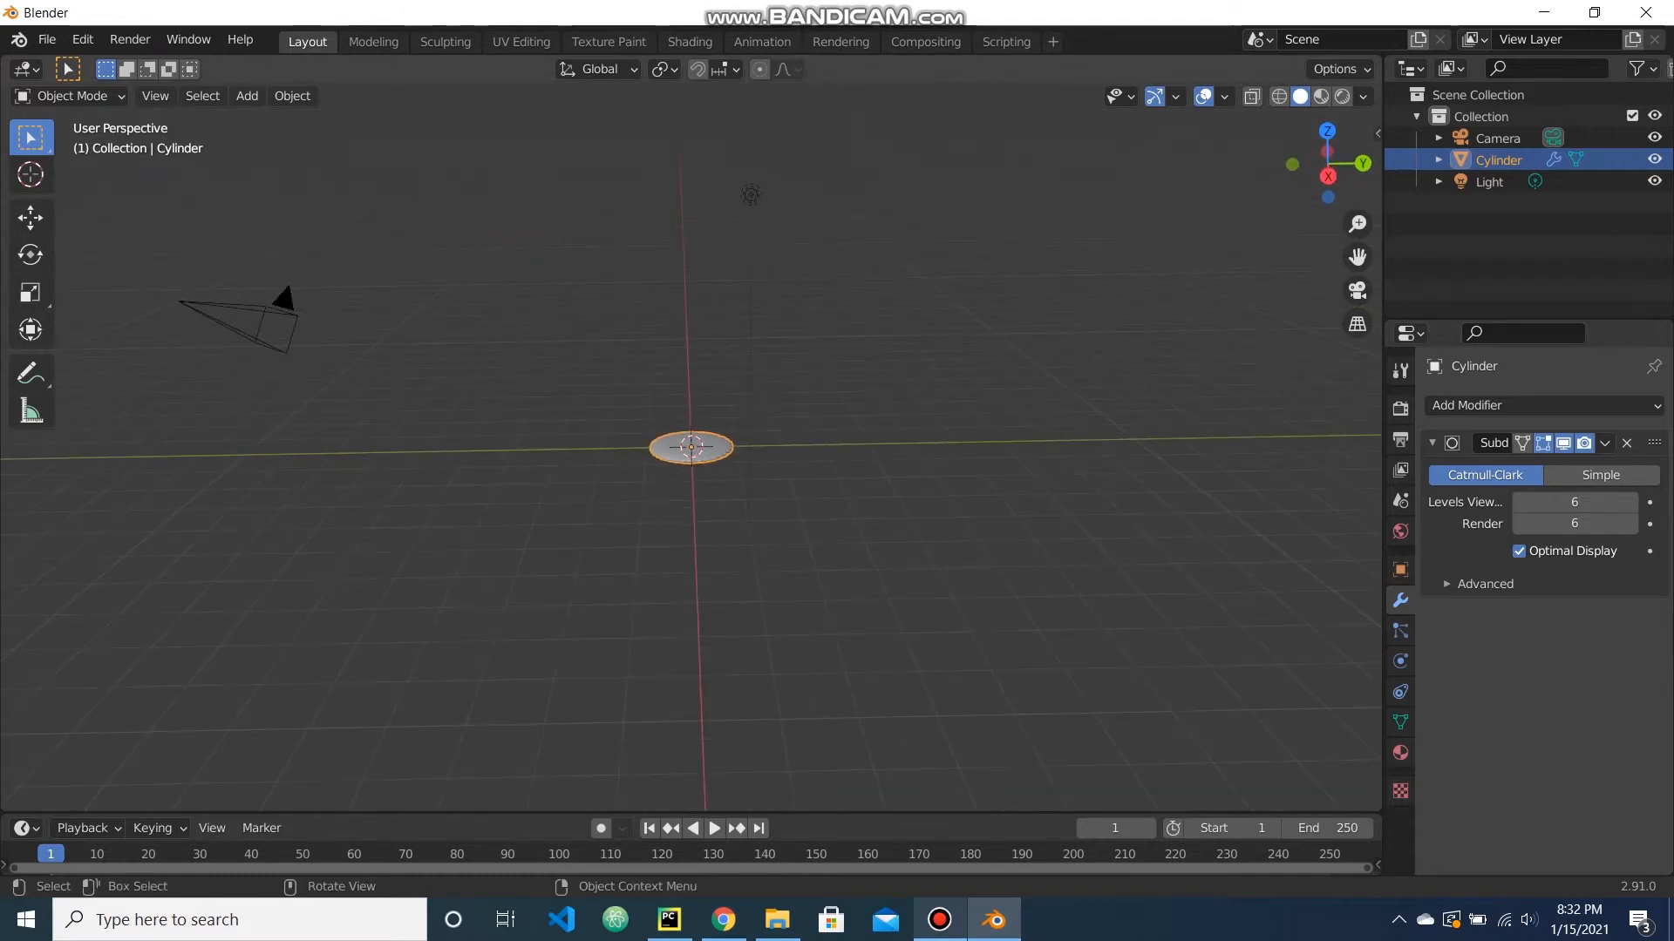
key(g)
key(z)
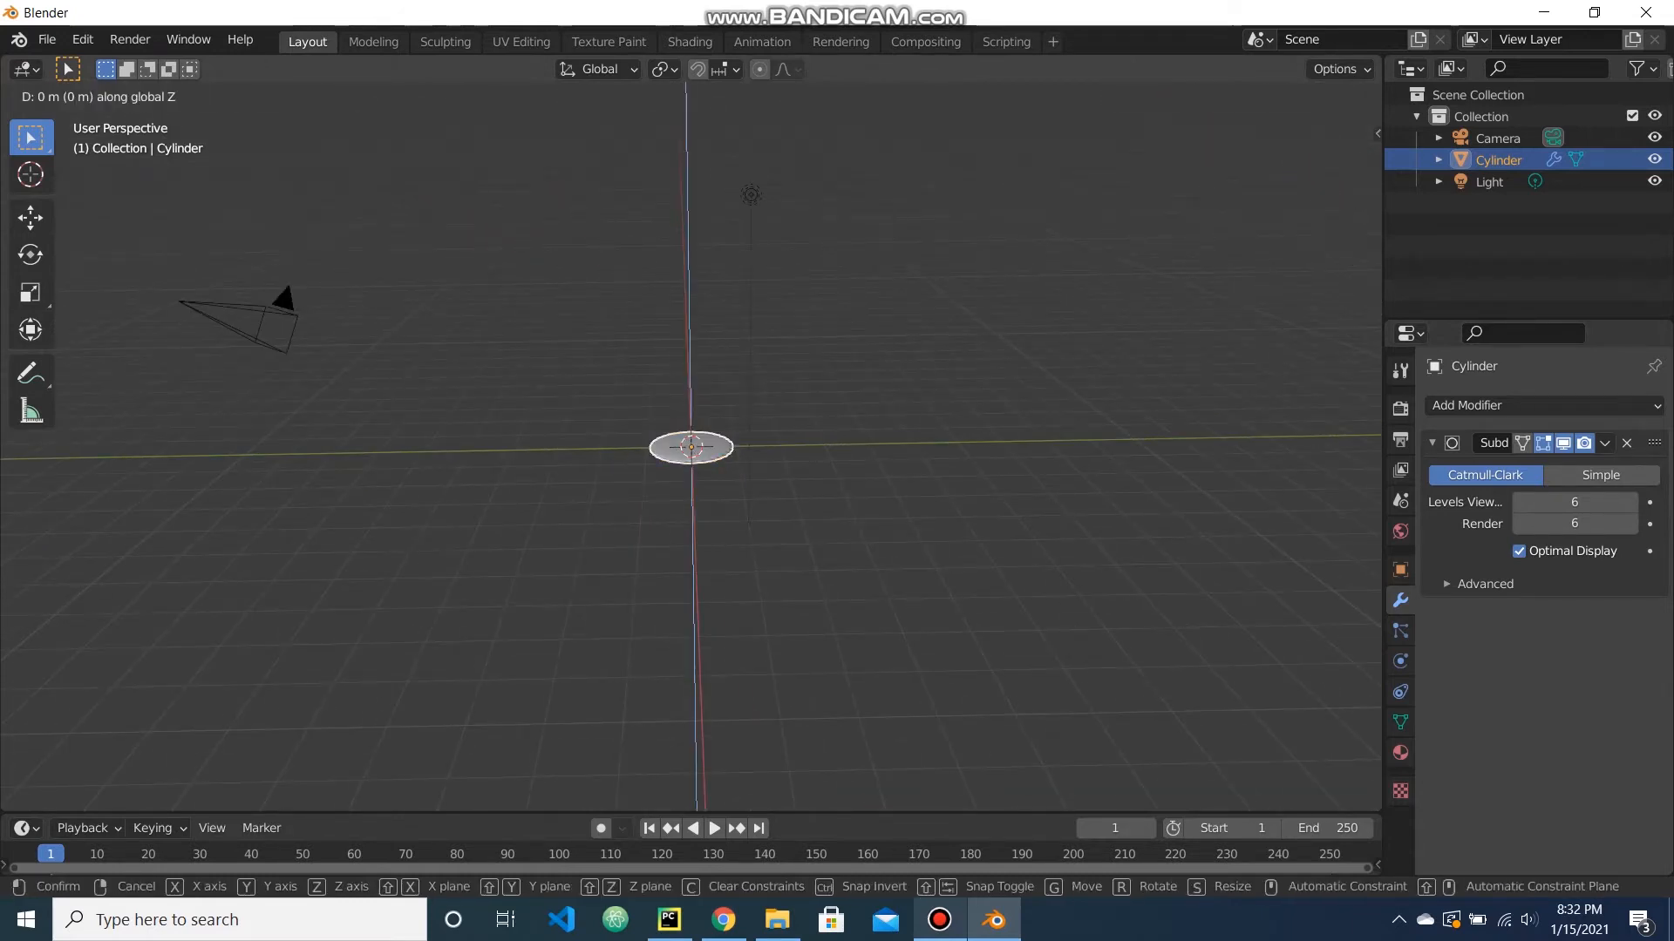
key(Return)
Apply the Quick Liquid effect to the raised cylinder.
mouse_move(691, 447)
middle_down()
mouse_move(789, 441)
mouse_move(707, 487)
mouse_move(686, 470)
middle_up()
scroll(686, 470, up, 3)
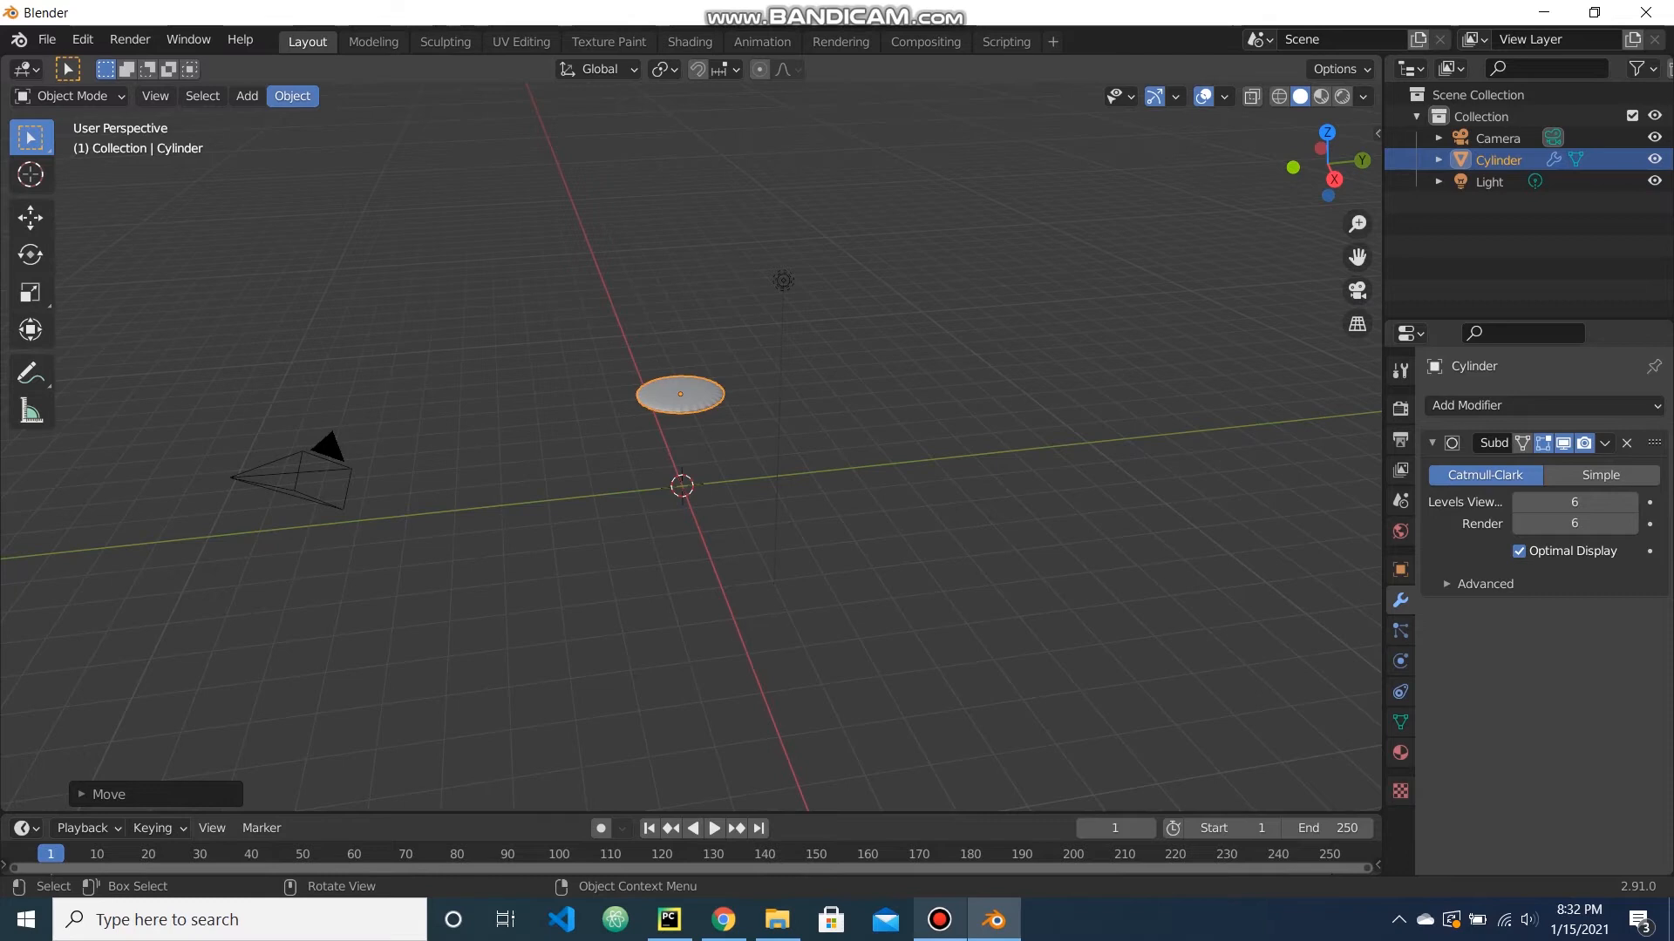
click(292, 96)
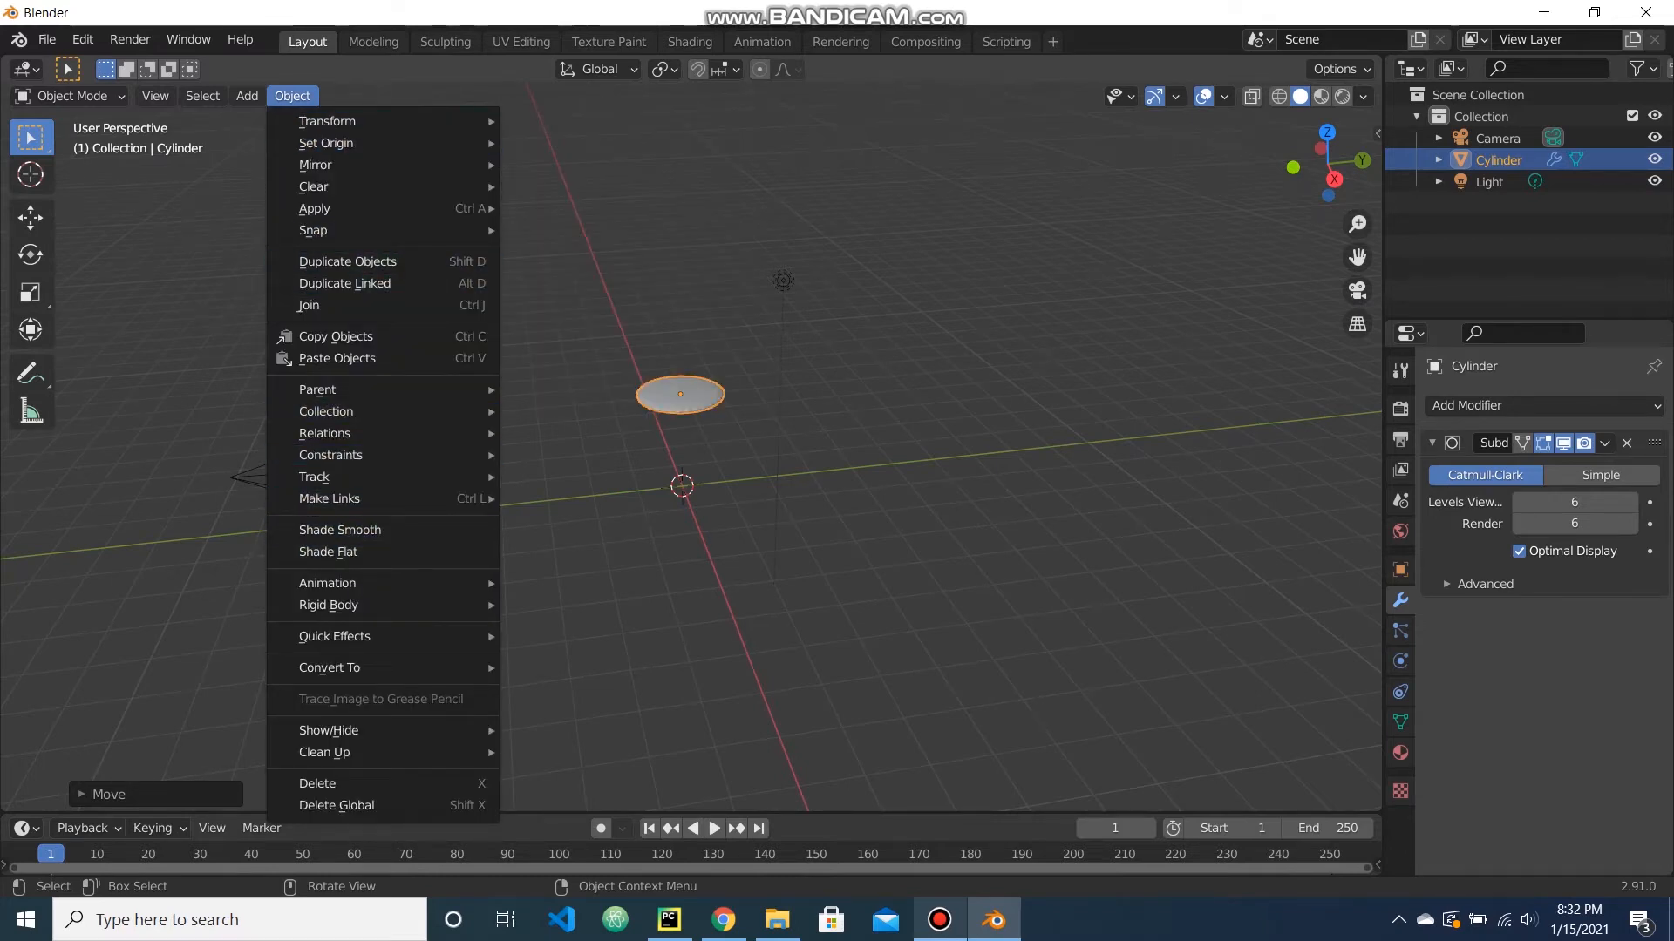
mouse_move(384, 636)
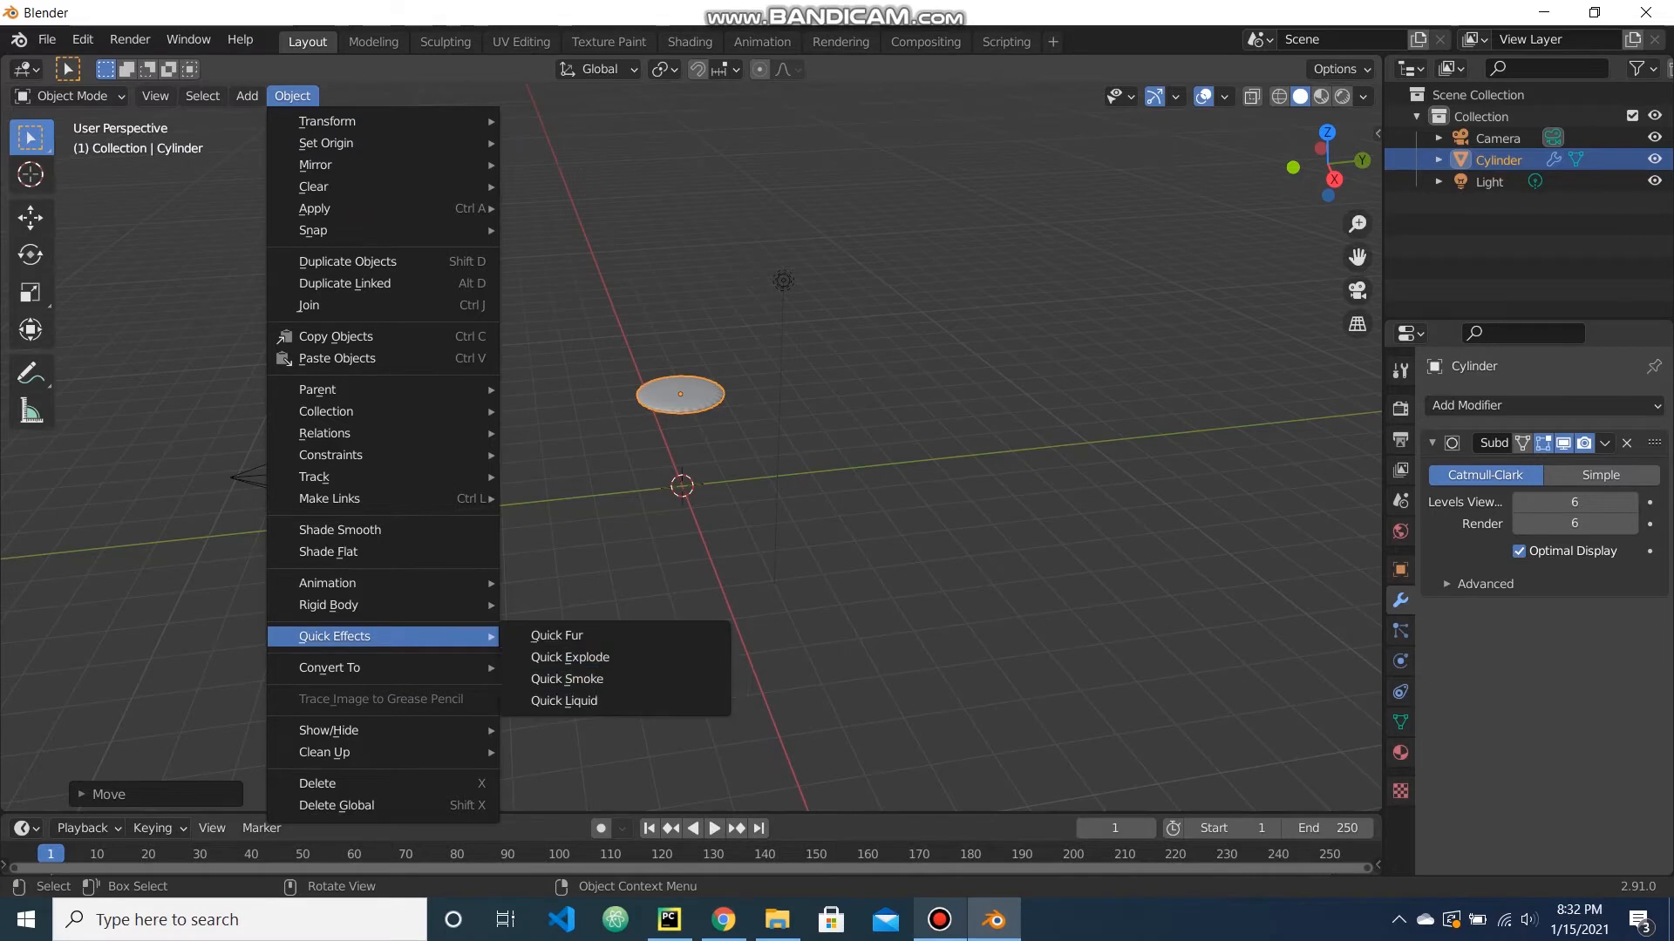
click(564, 701)
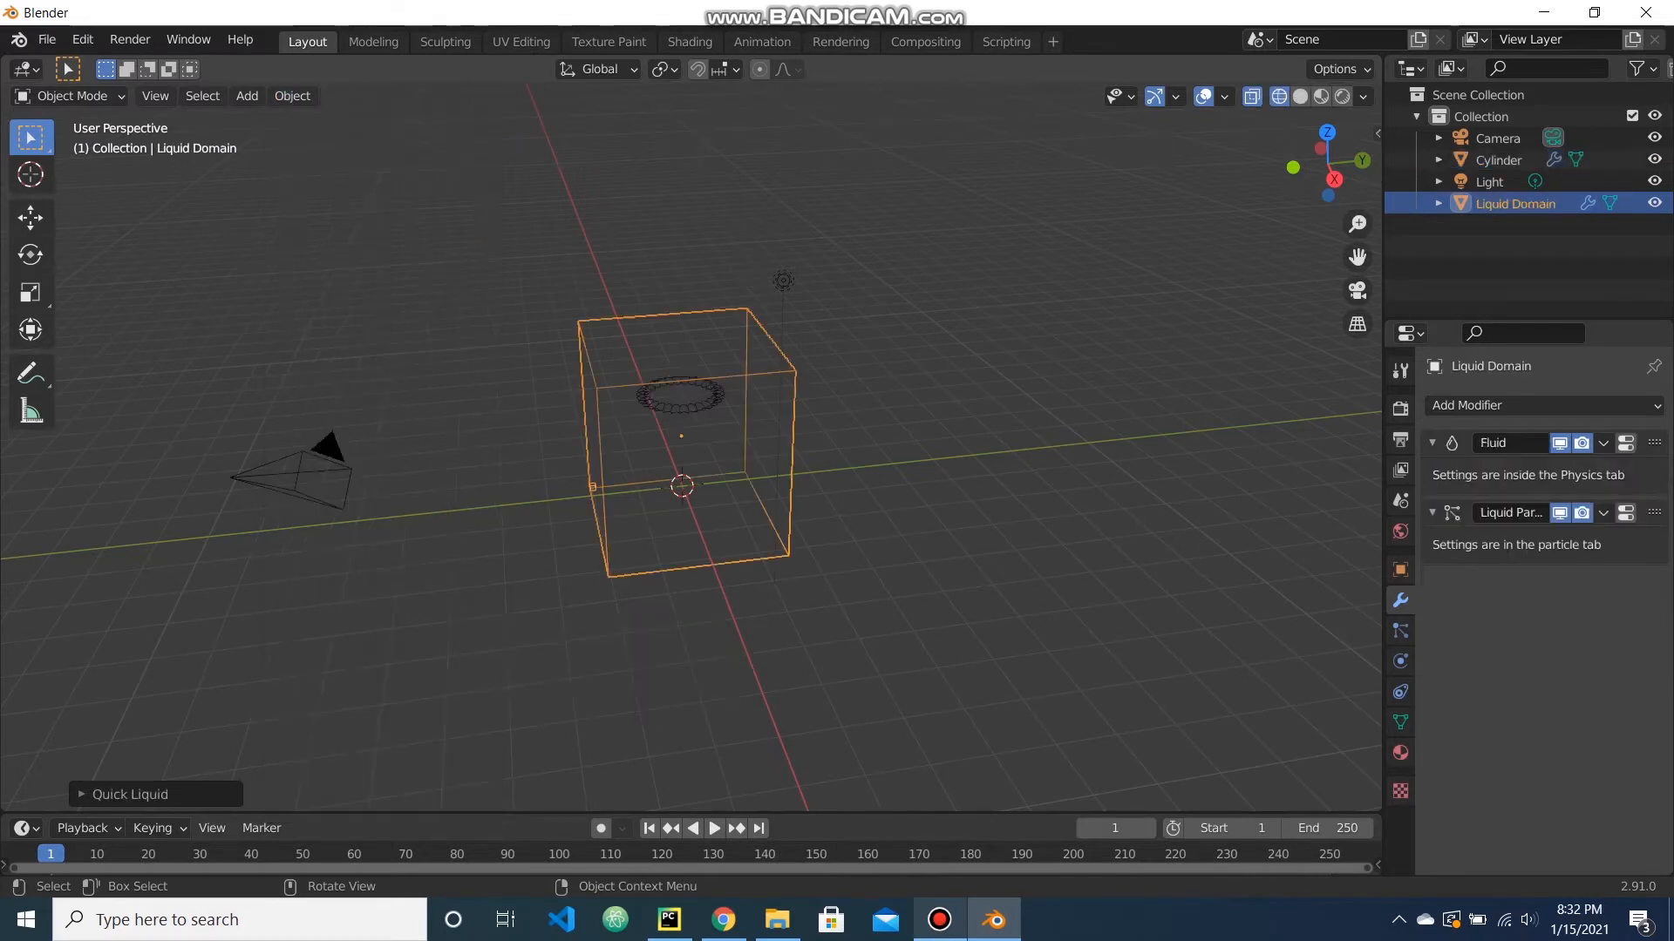
Set the cylinder's viewport display to Solid.
scroll(689, 453, up, 3)
click(673, 375)
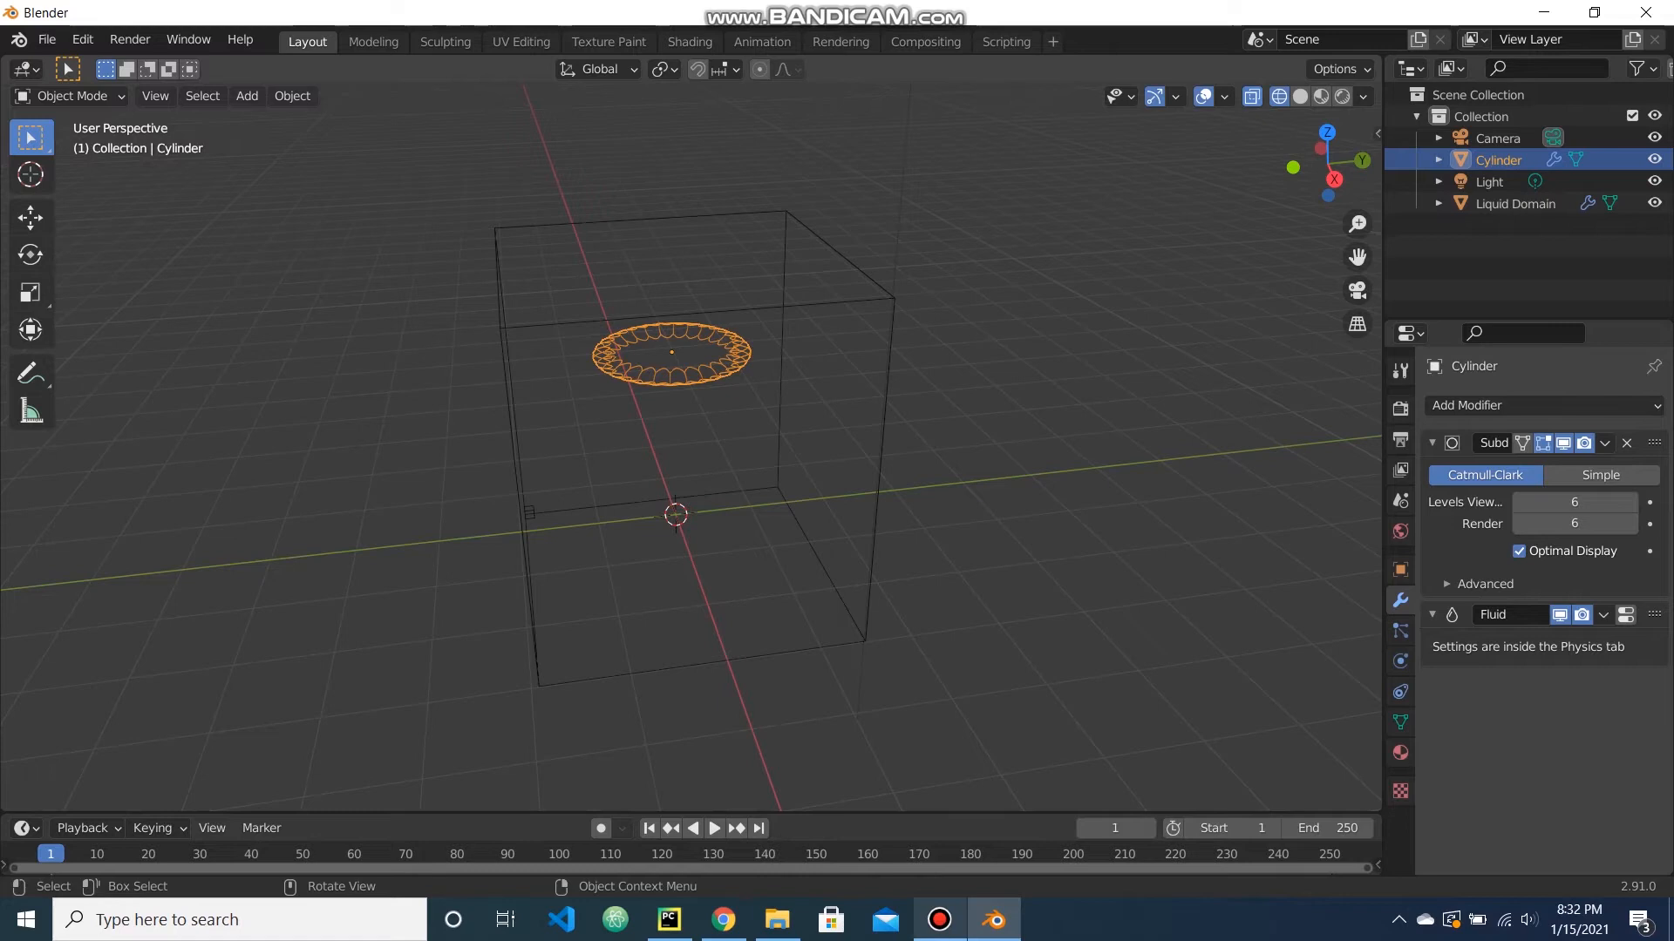
click(1400, 569)
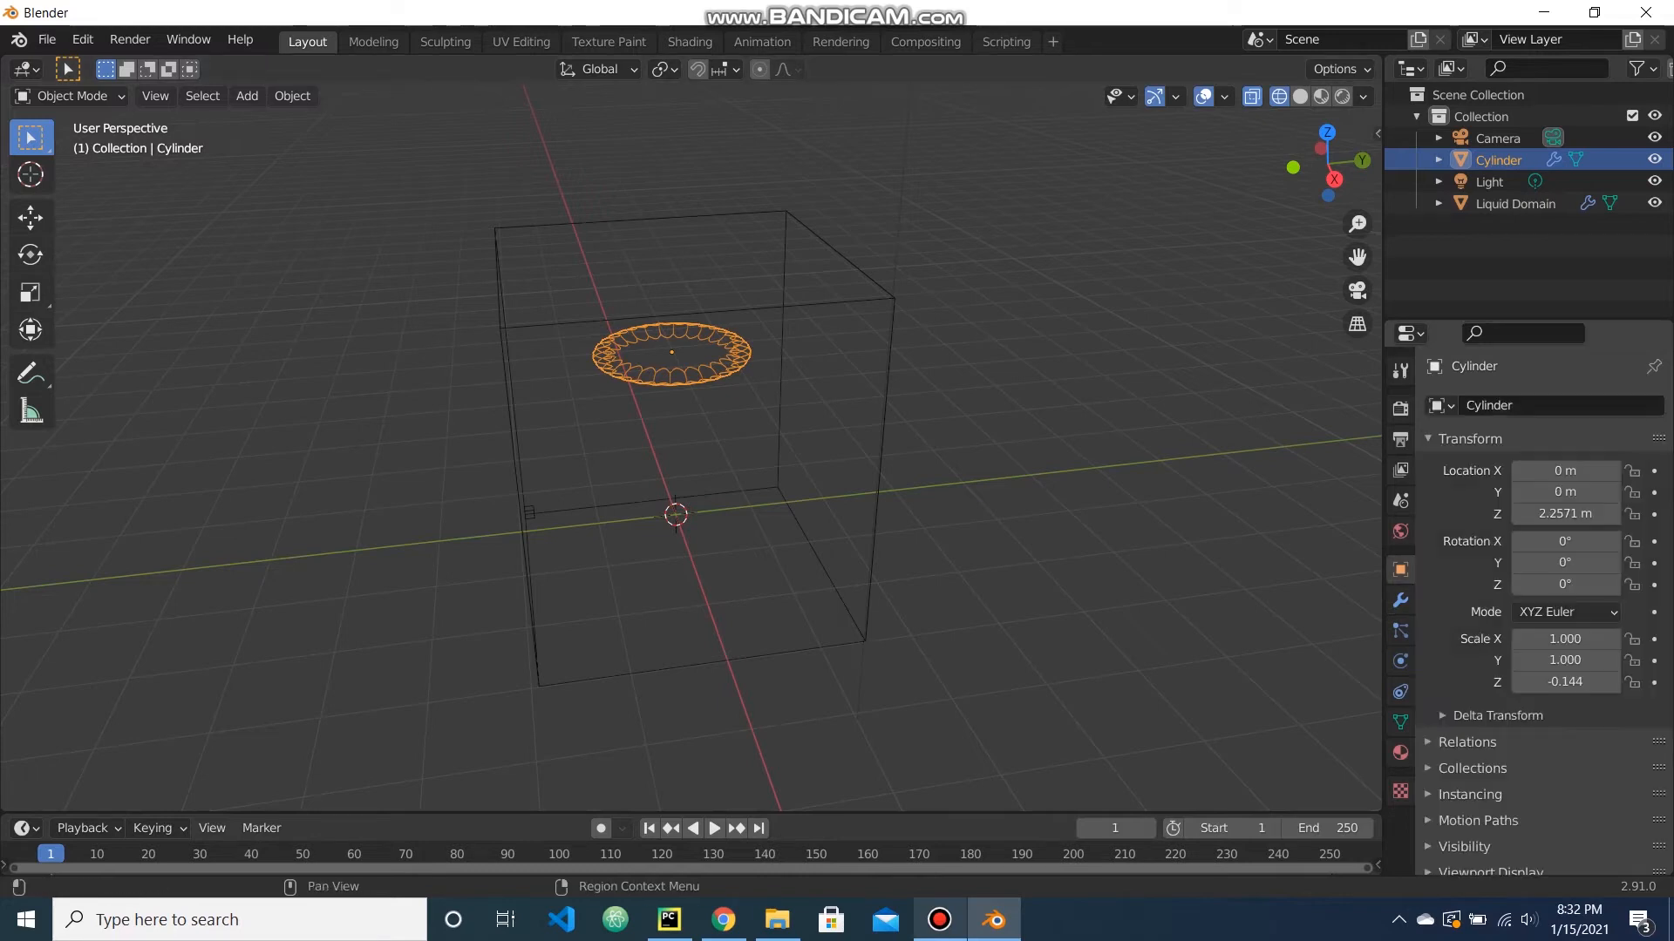
scroll(1565, 639, down, 1)
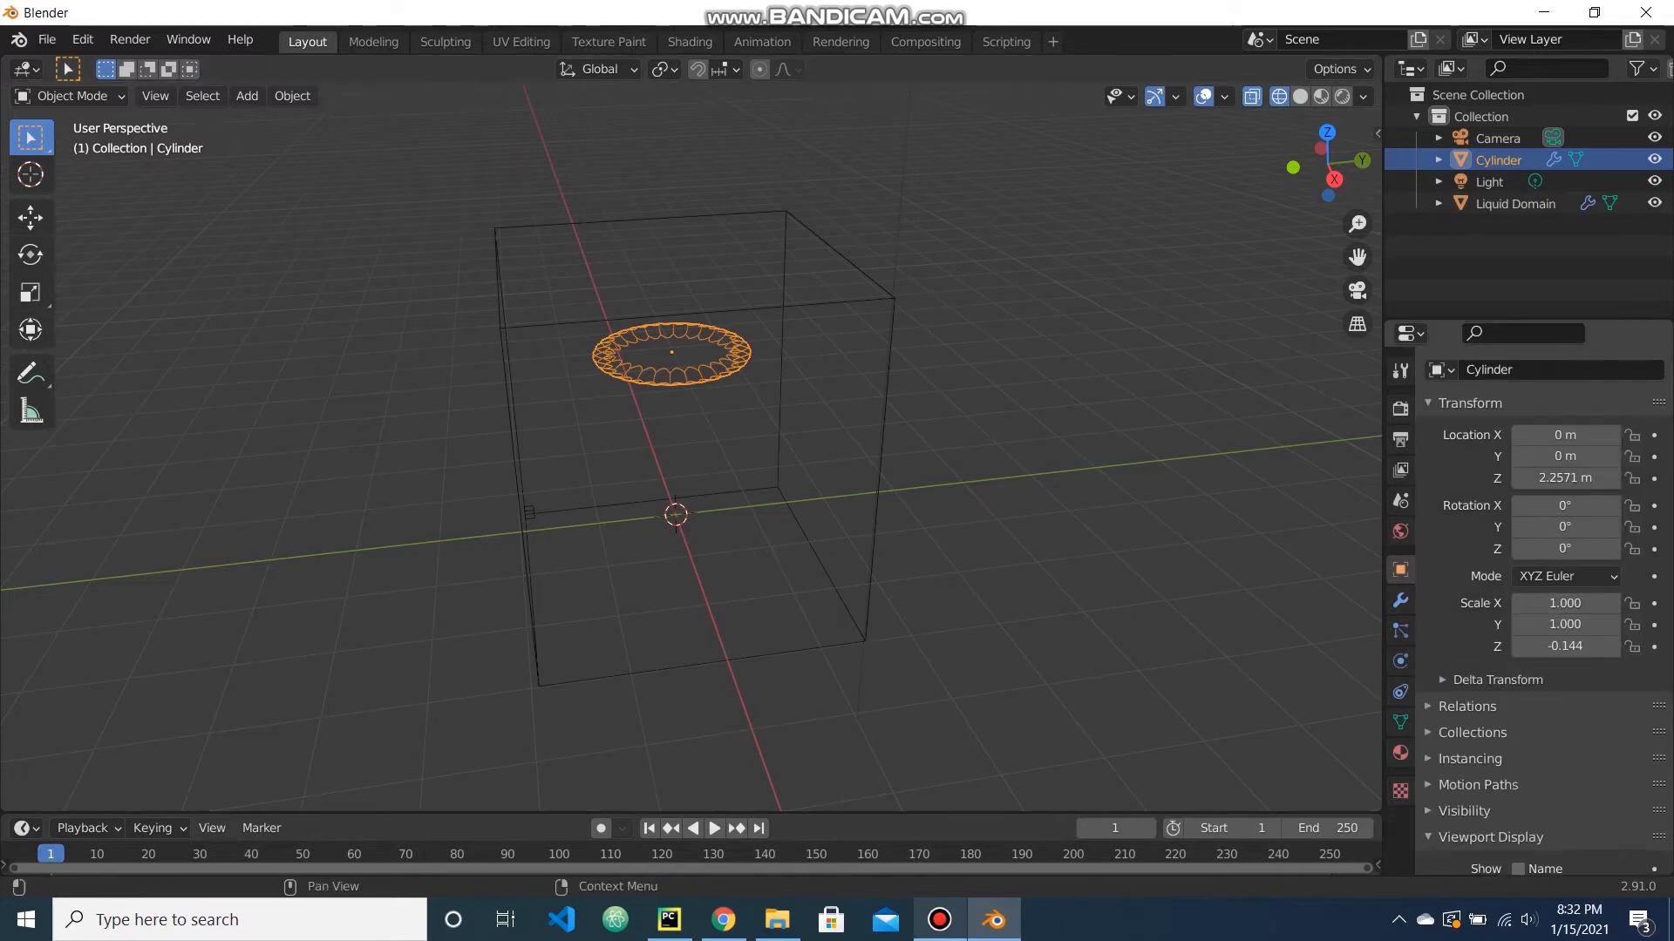
click(1490, 837)
scroll(1535, 697, down, 7)
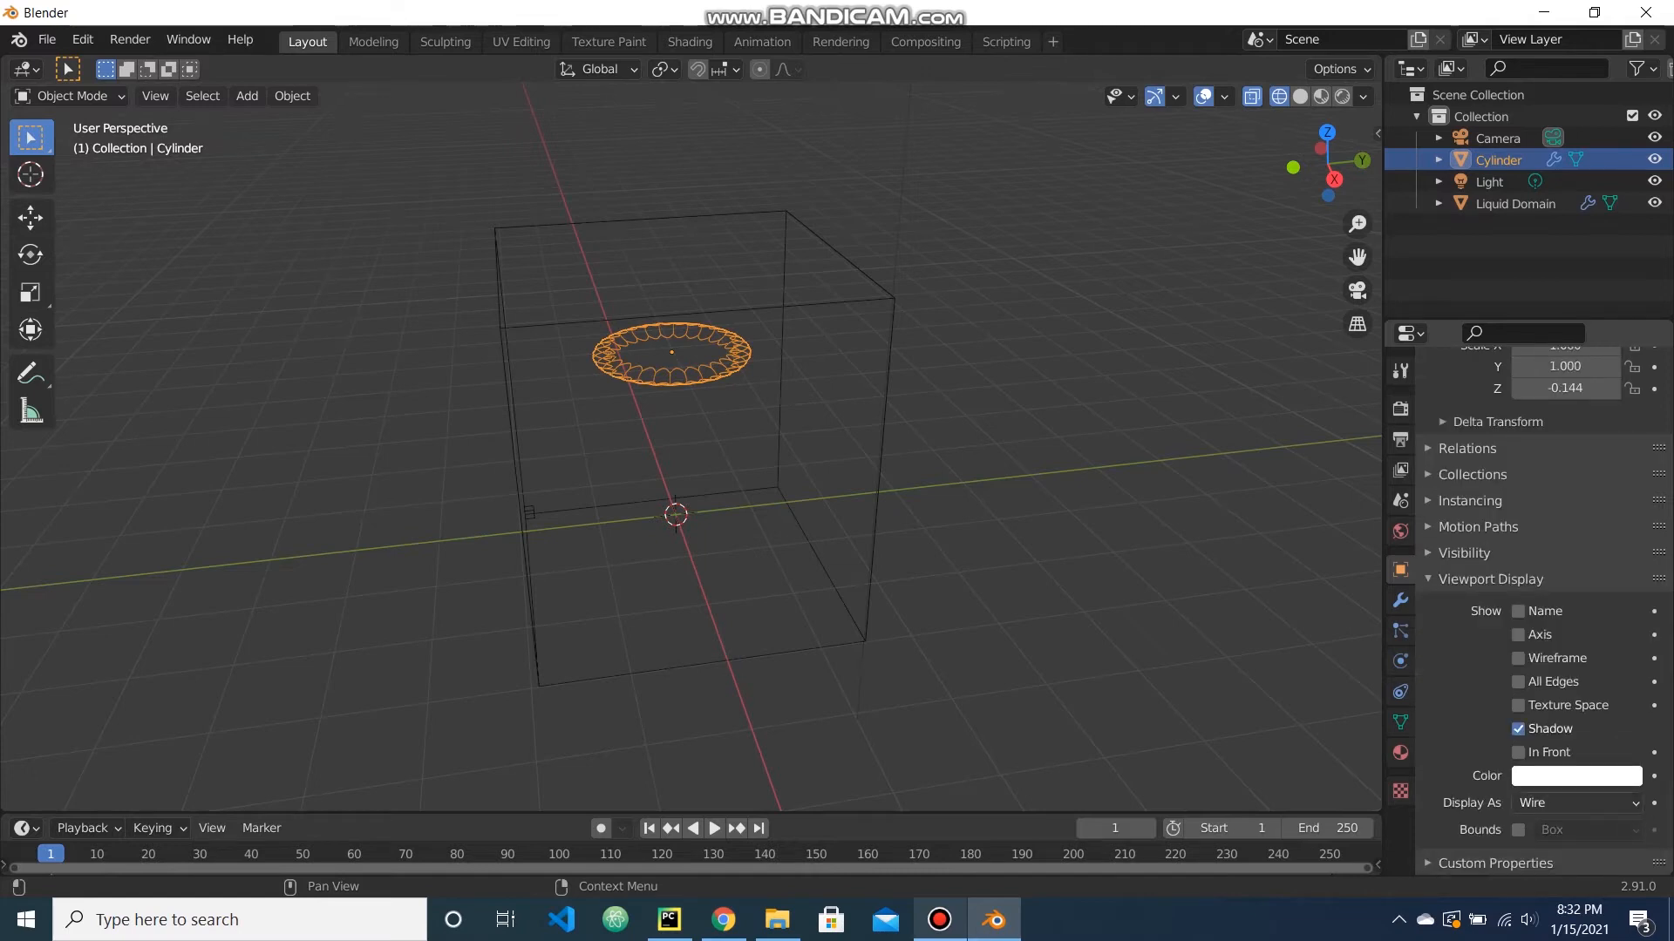
click(1574, 803)
click(1560, 731)
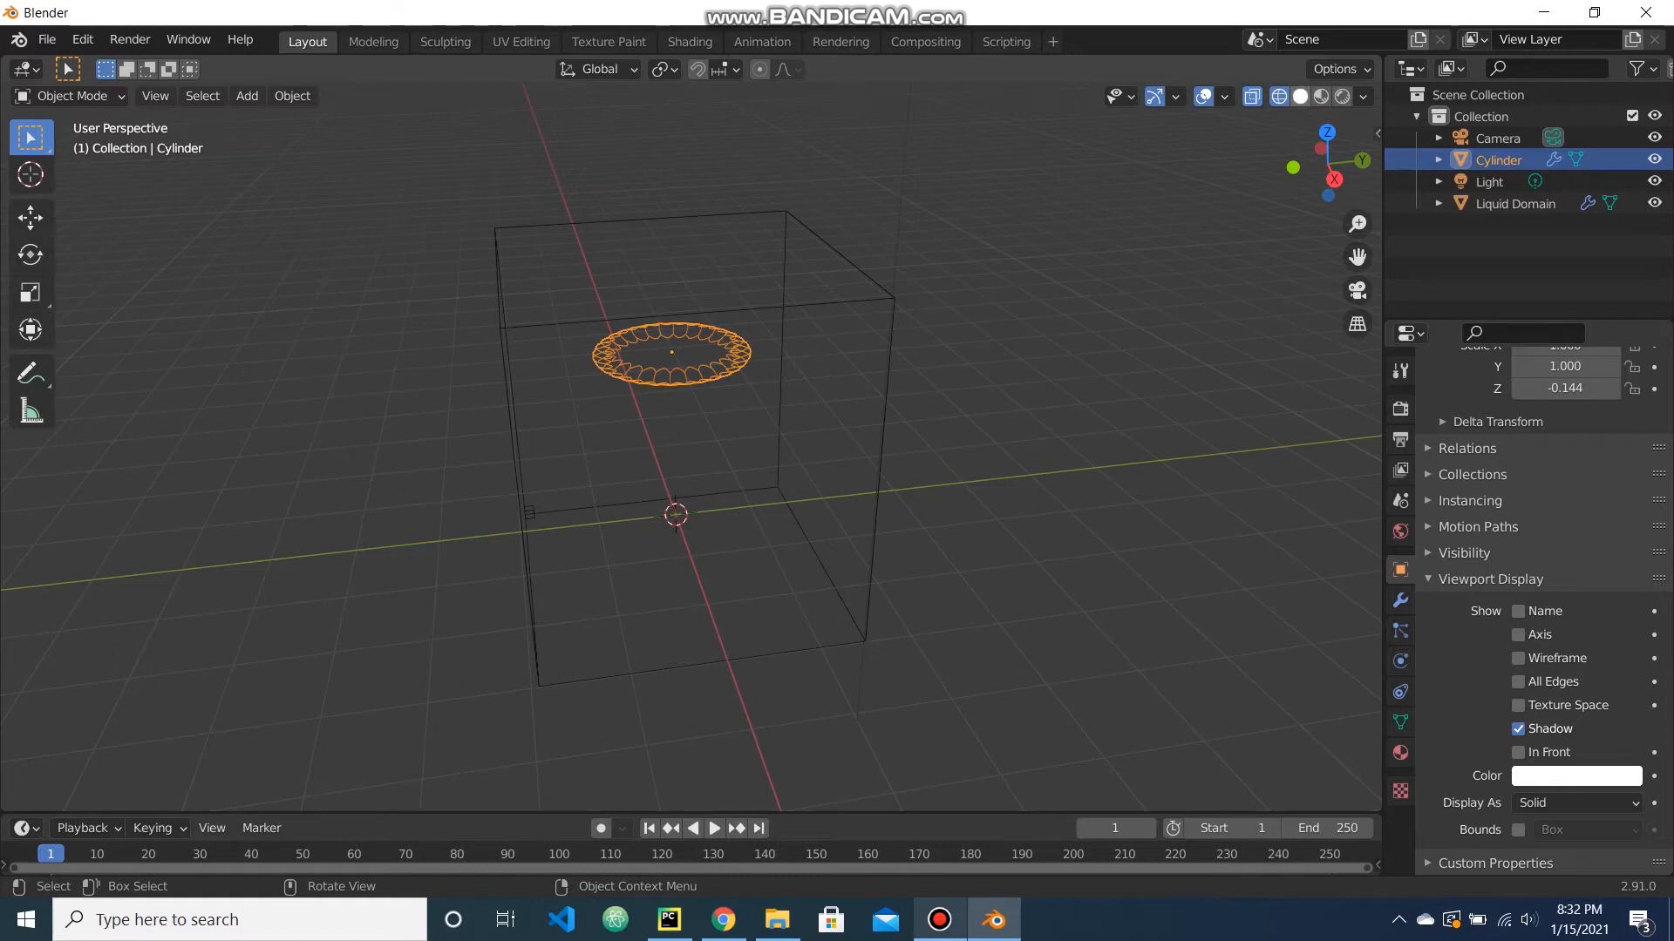
Turn off X-ray in the viewport and set the liquid domain's viewport display to Wire.
key(alt+z)
click(715, 427)
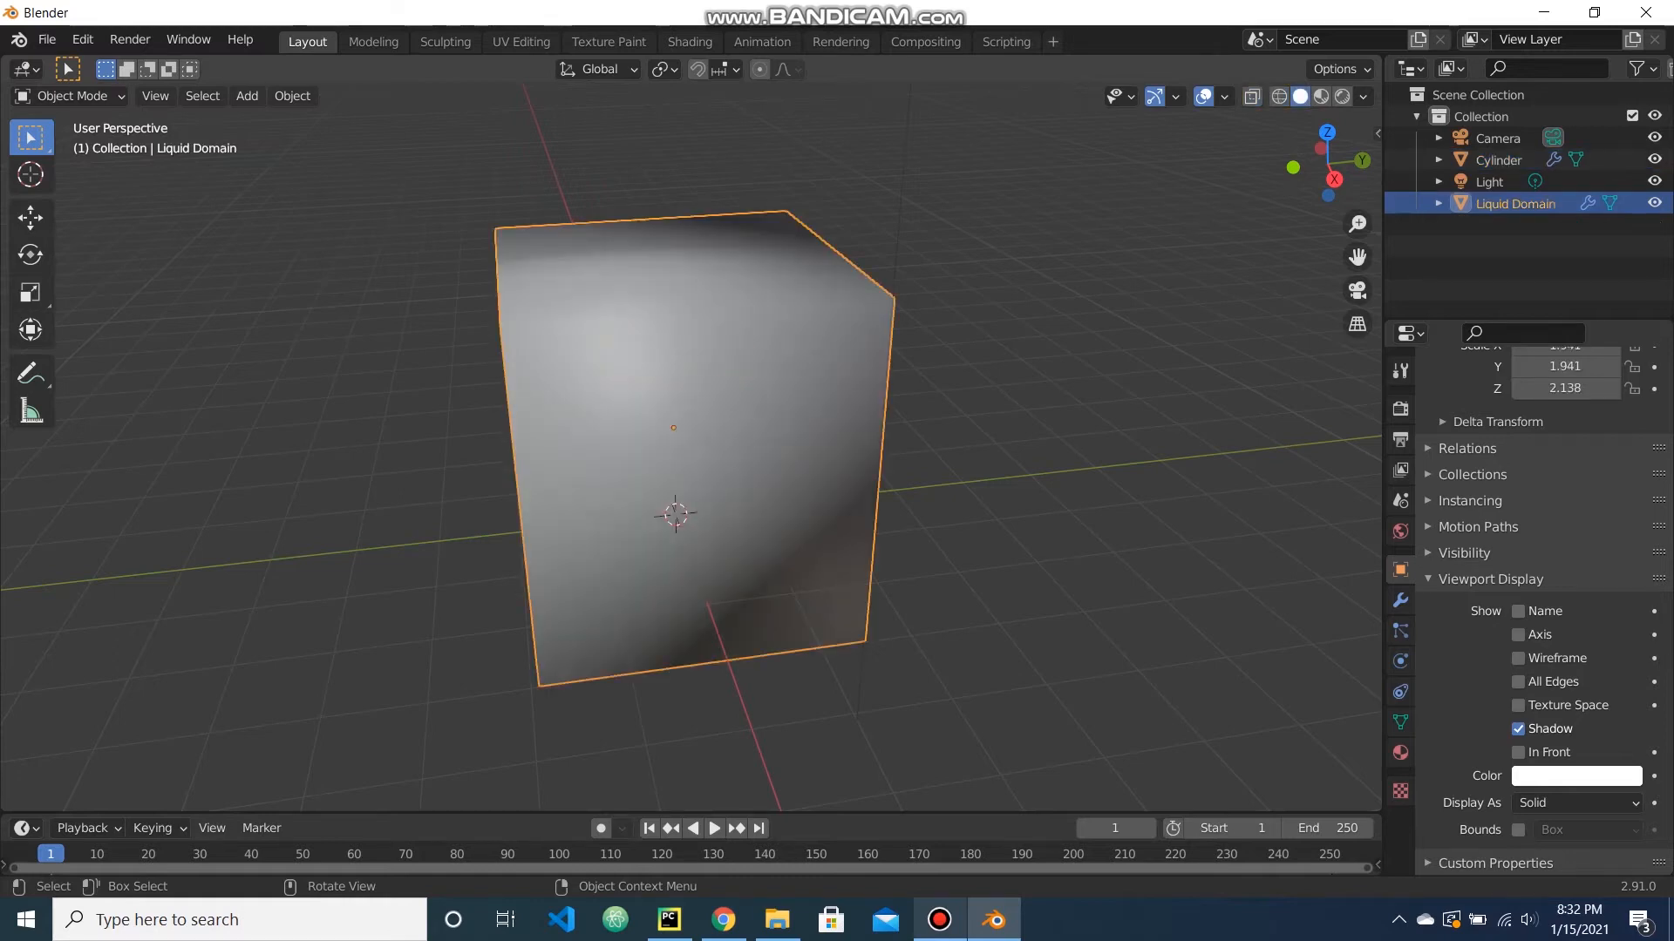
click(1577, 803)
click(1569, 754)
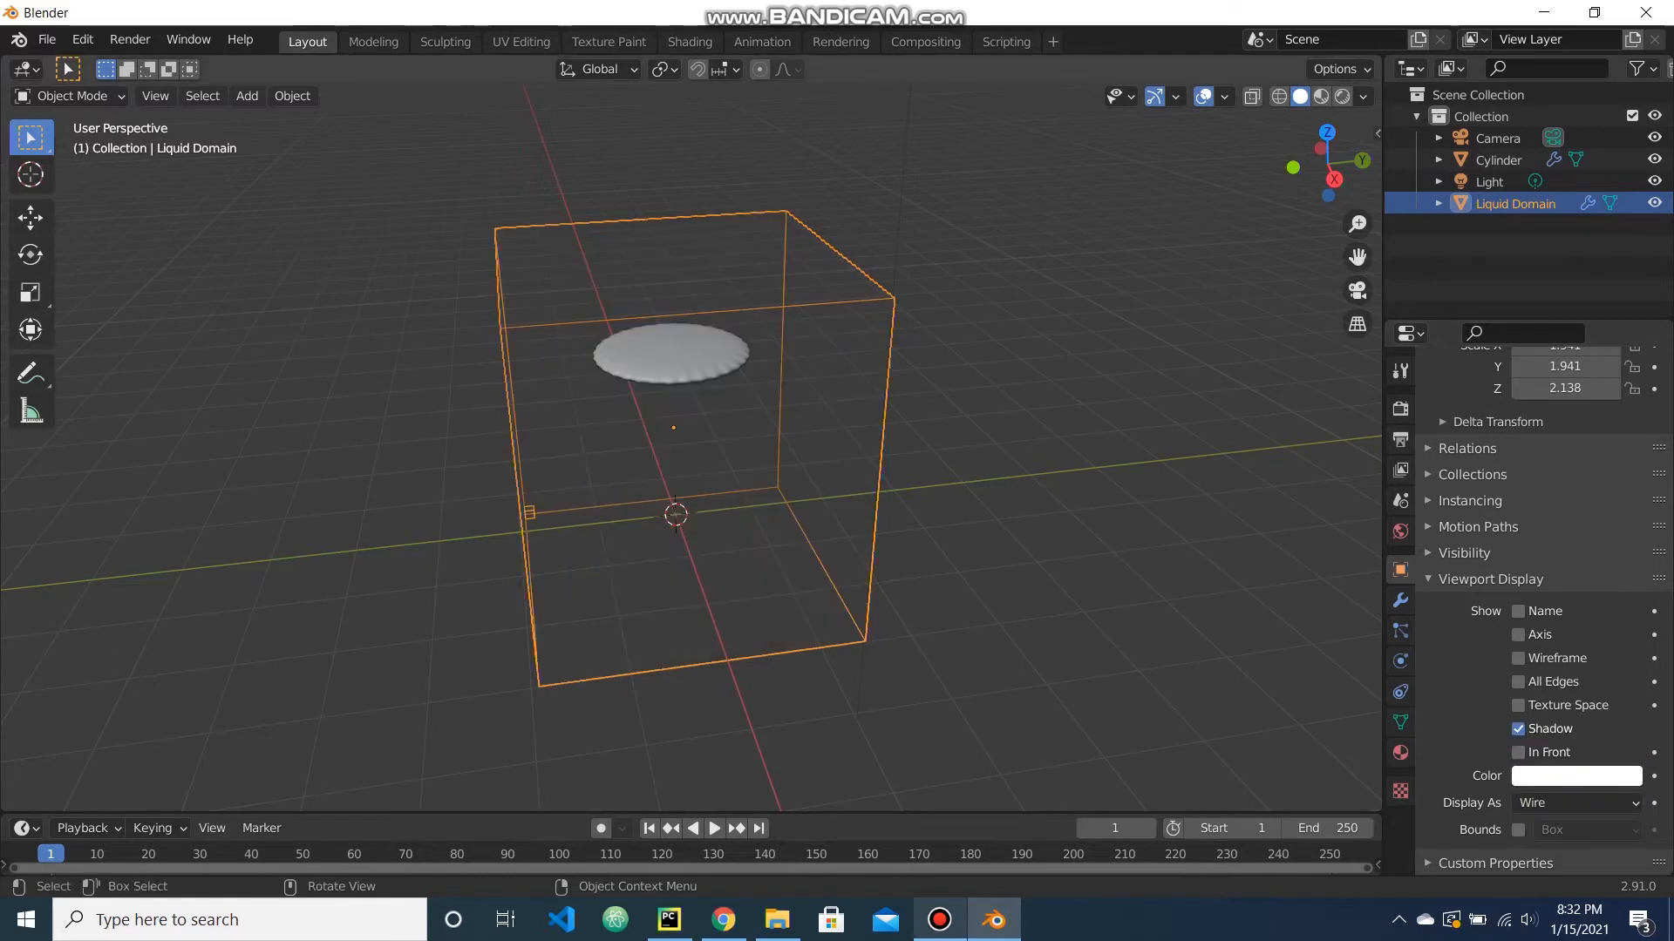
Enlarge the liquid domain on all three axes, to a scale of about 4.65 in Y and 3.5 in Z.
middle_drag(872, 488, 815, 515)
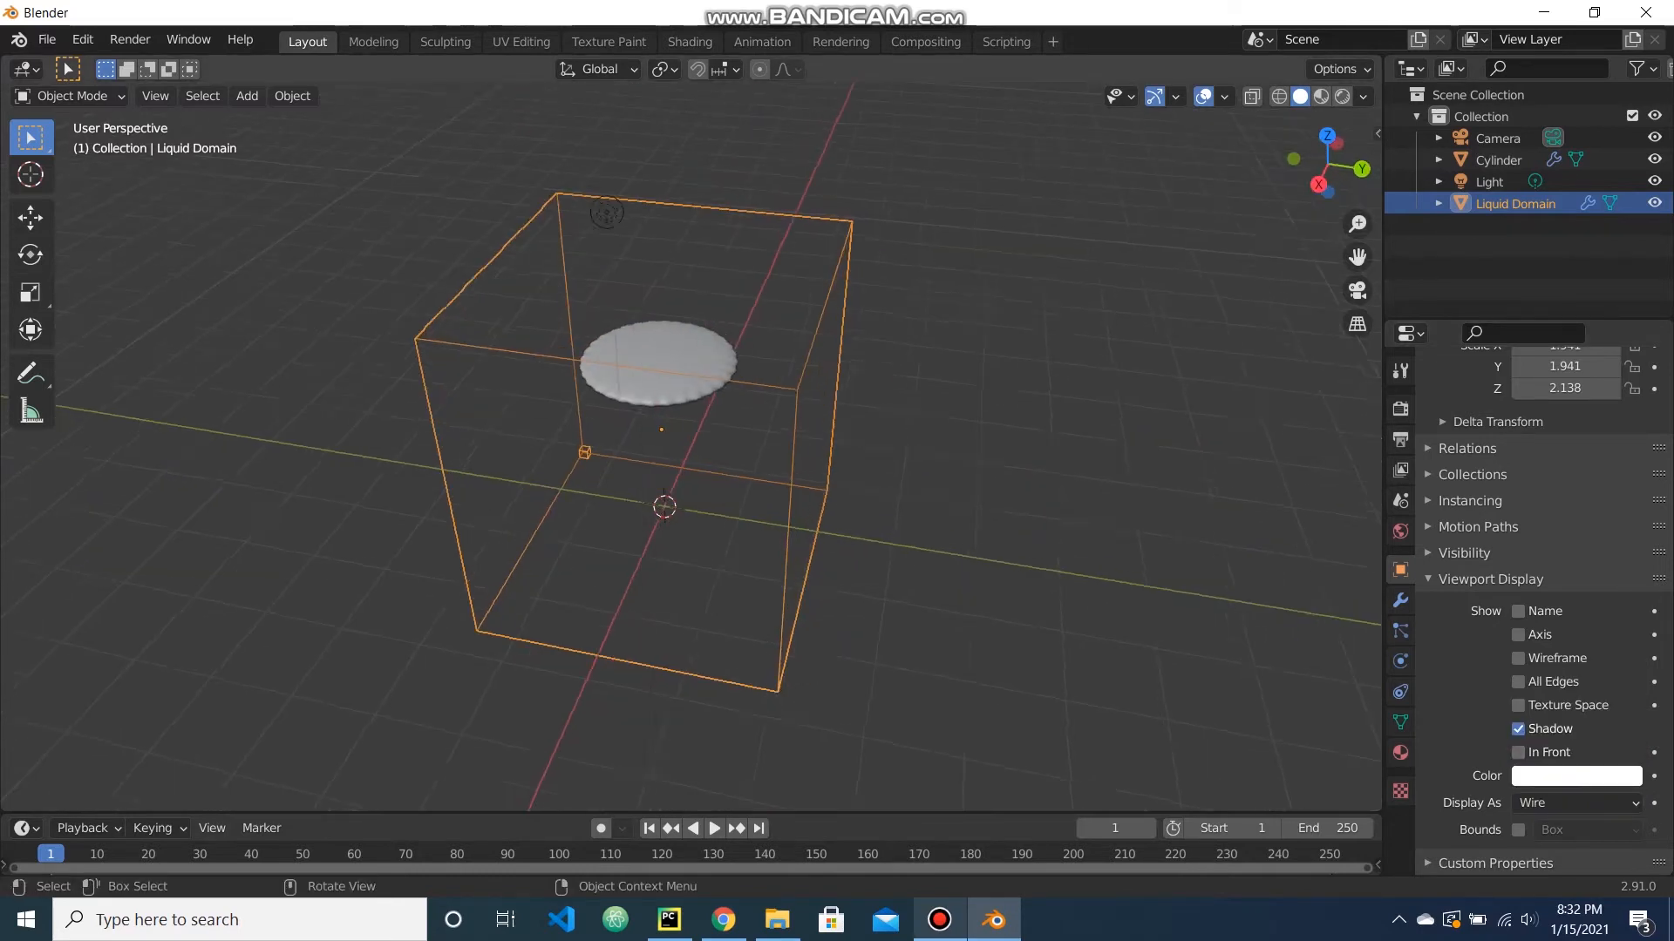
scroll(814, 514, down, 4)
key(s)
key(y)
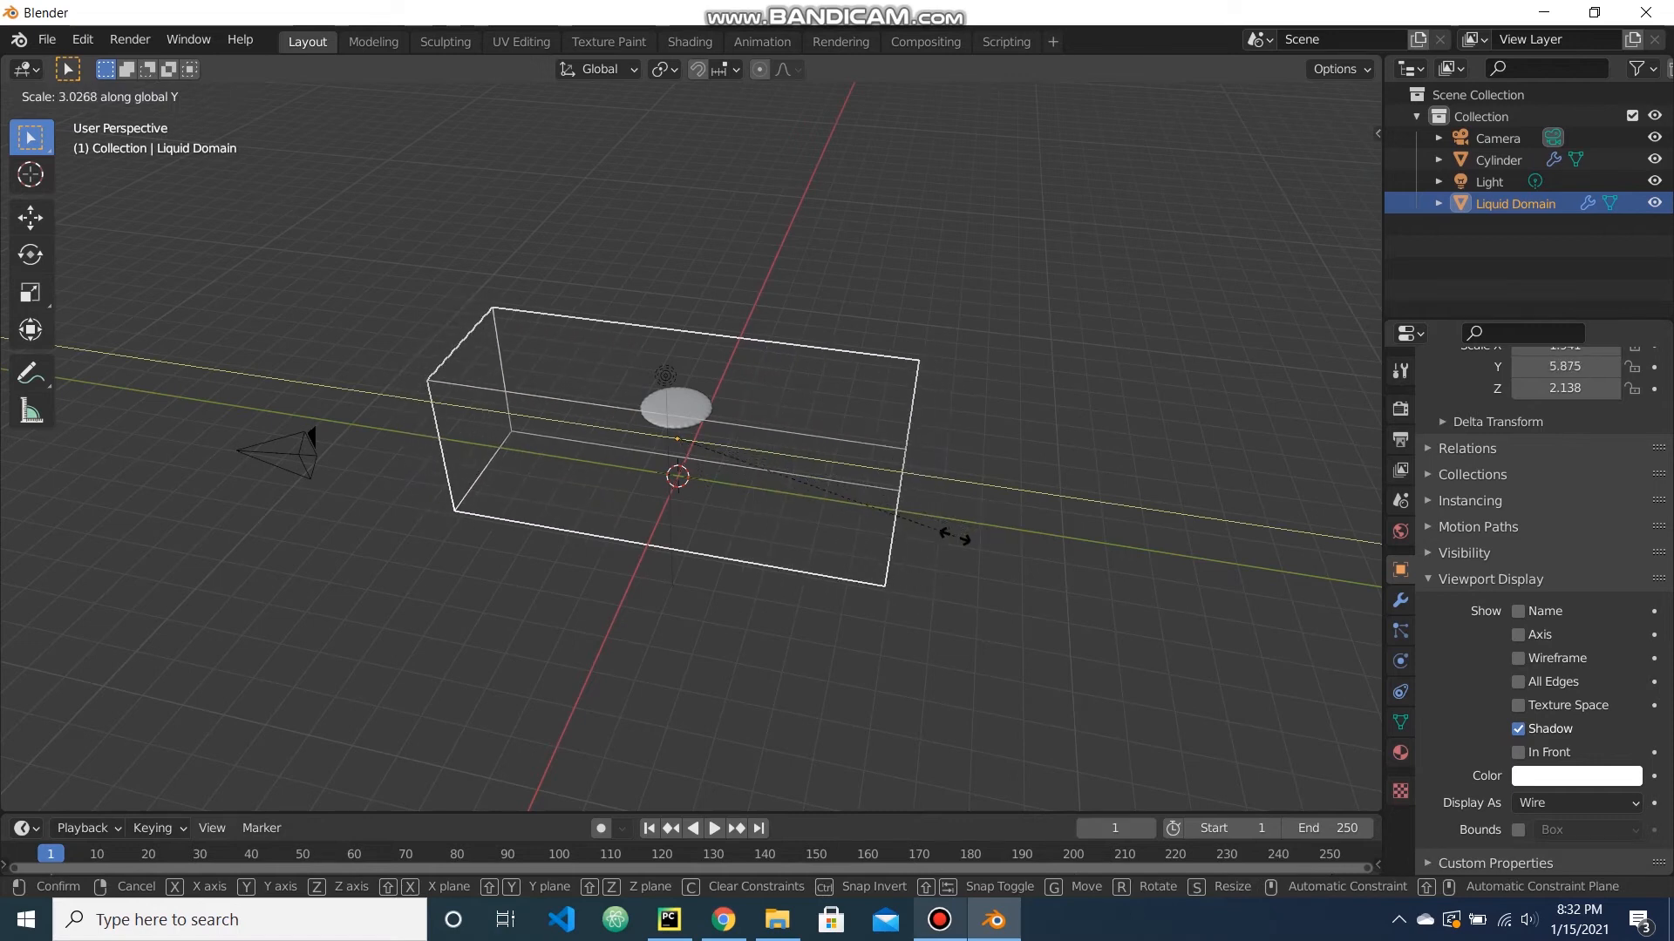
click(893, 533)
key(s)
key(x)
key(z)
click(707, 684)
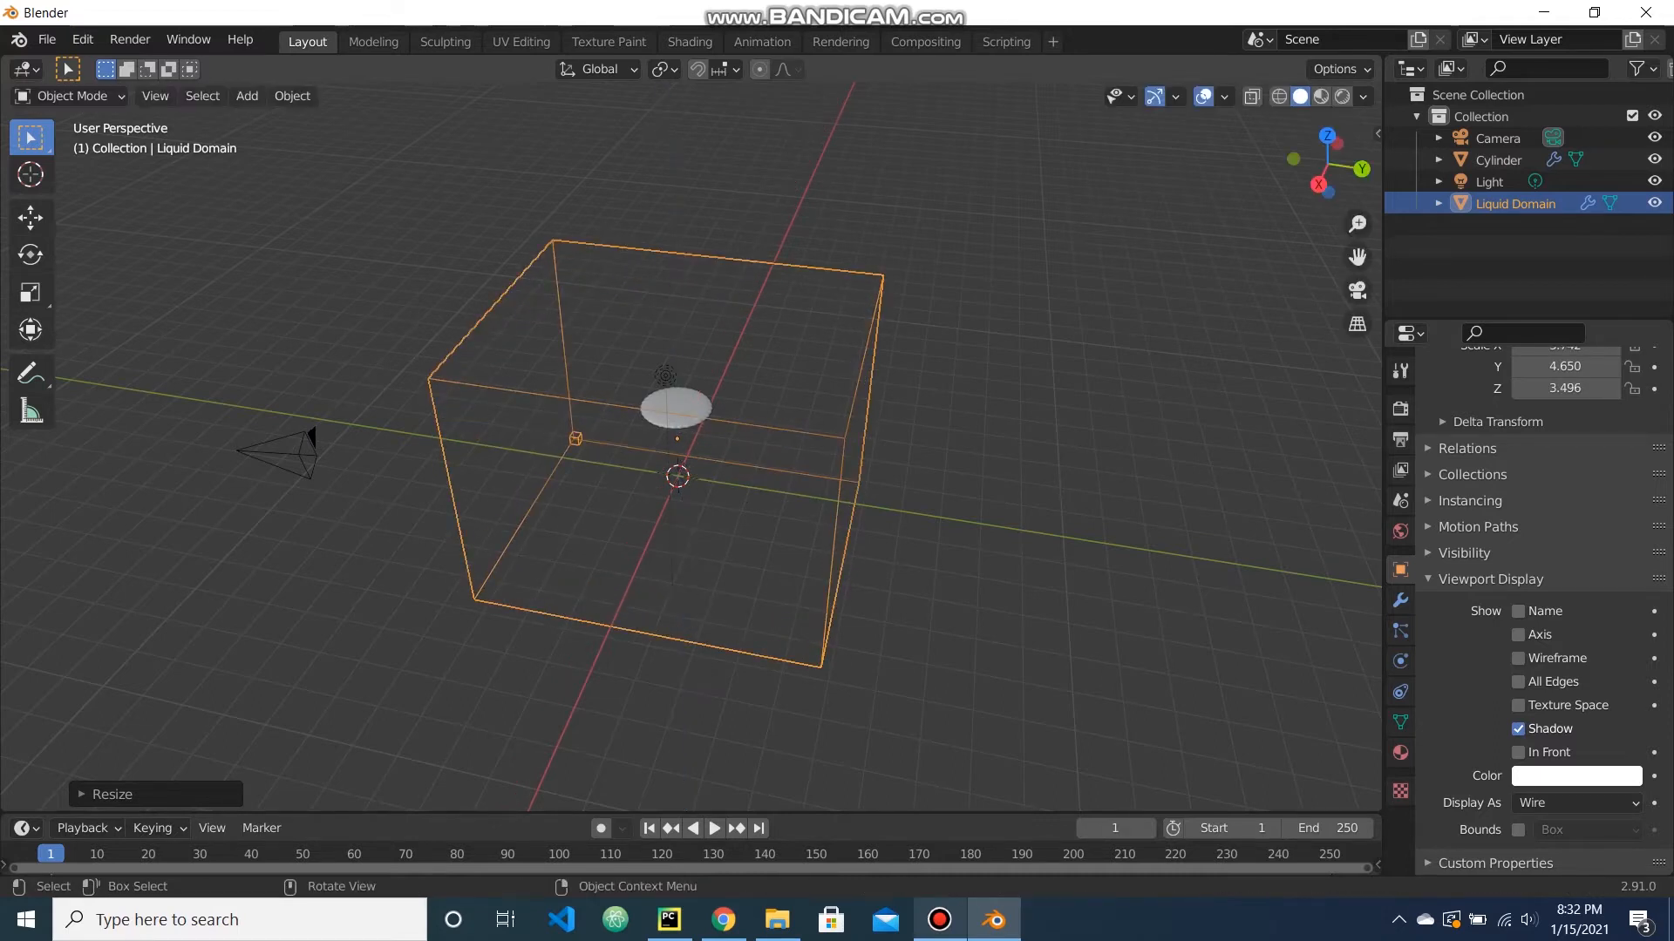
In the right orthographic view, raise the liquid domain along Z until its base is near the ground line.
click(1319, 184)
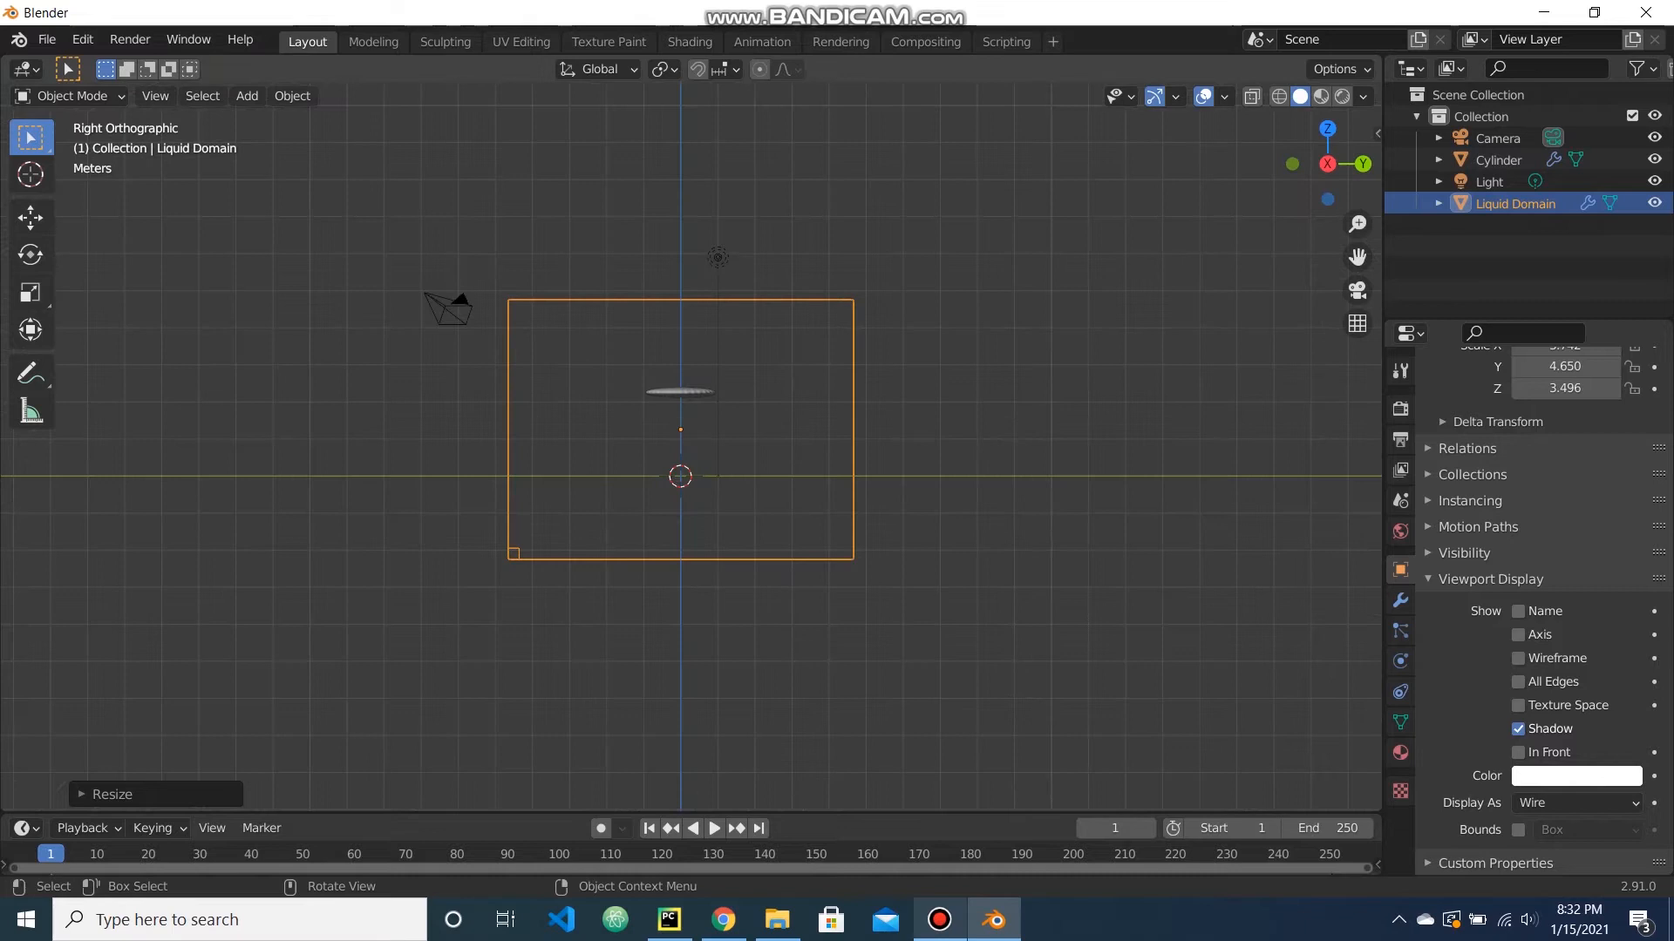
key(g)
key(z)
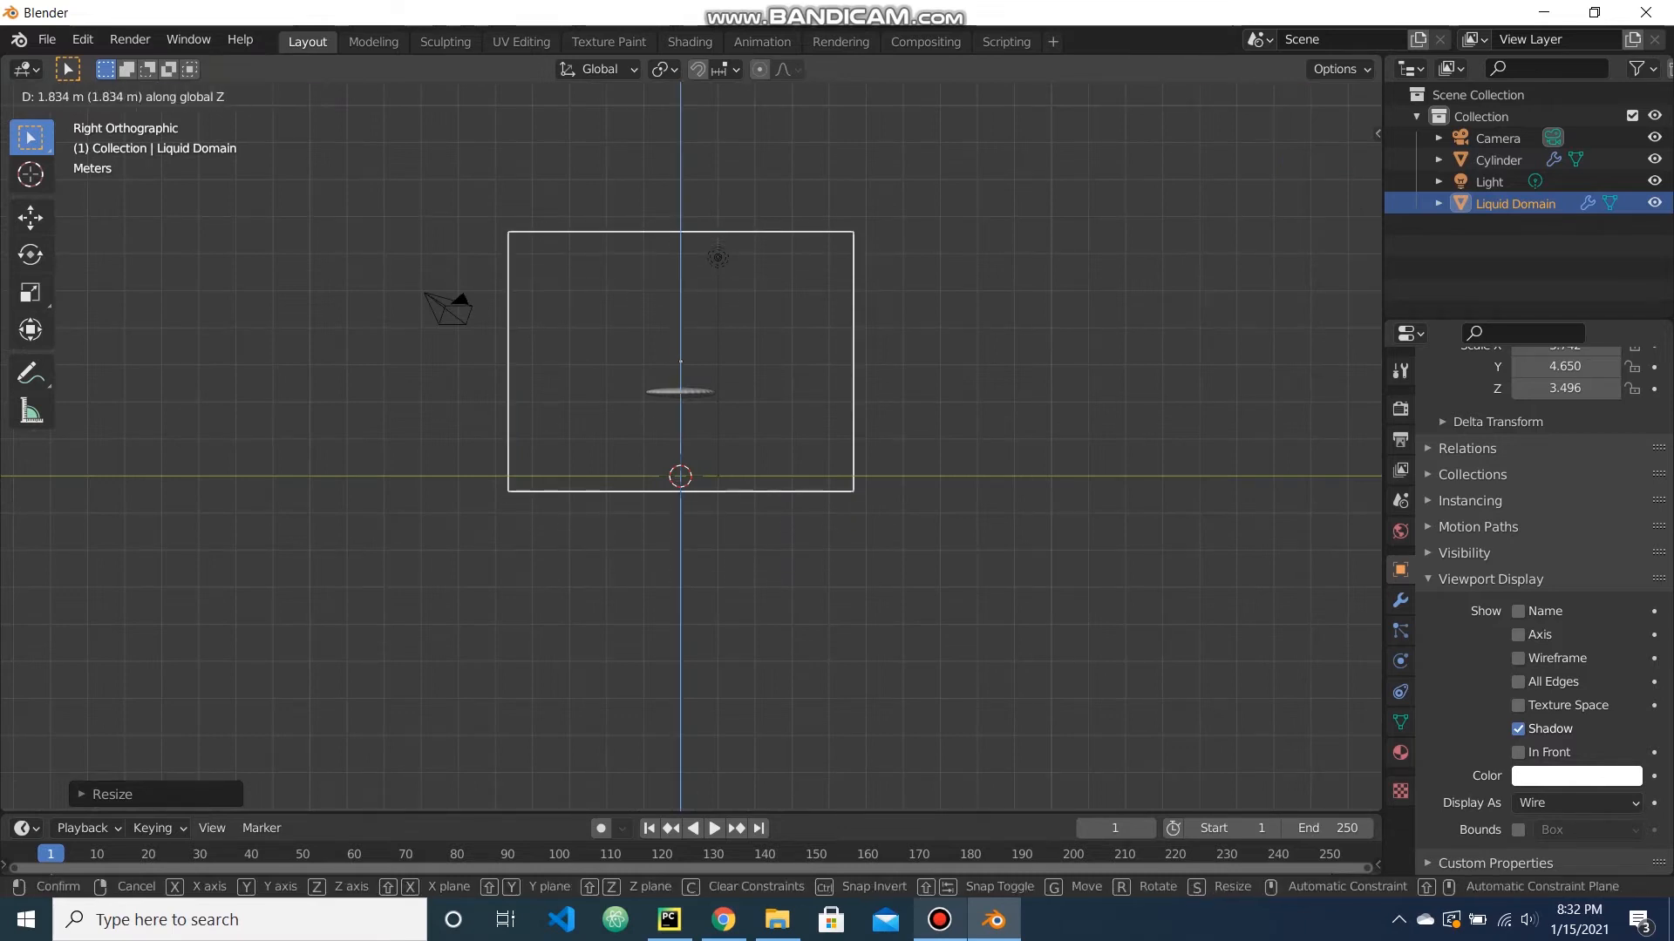
click(837, 436)
Widen the liquid domain to a Y scale of about 5.08 and reduce its Z scale to about 2.38.
middle_drag(837, 436, 804, 505)
key(s)
key(y)
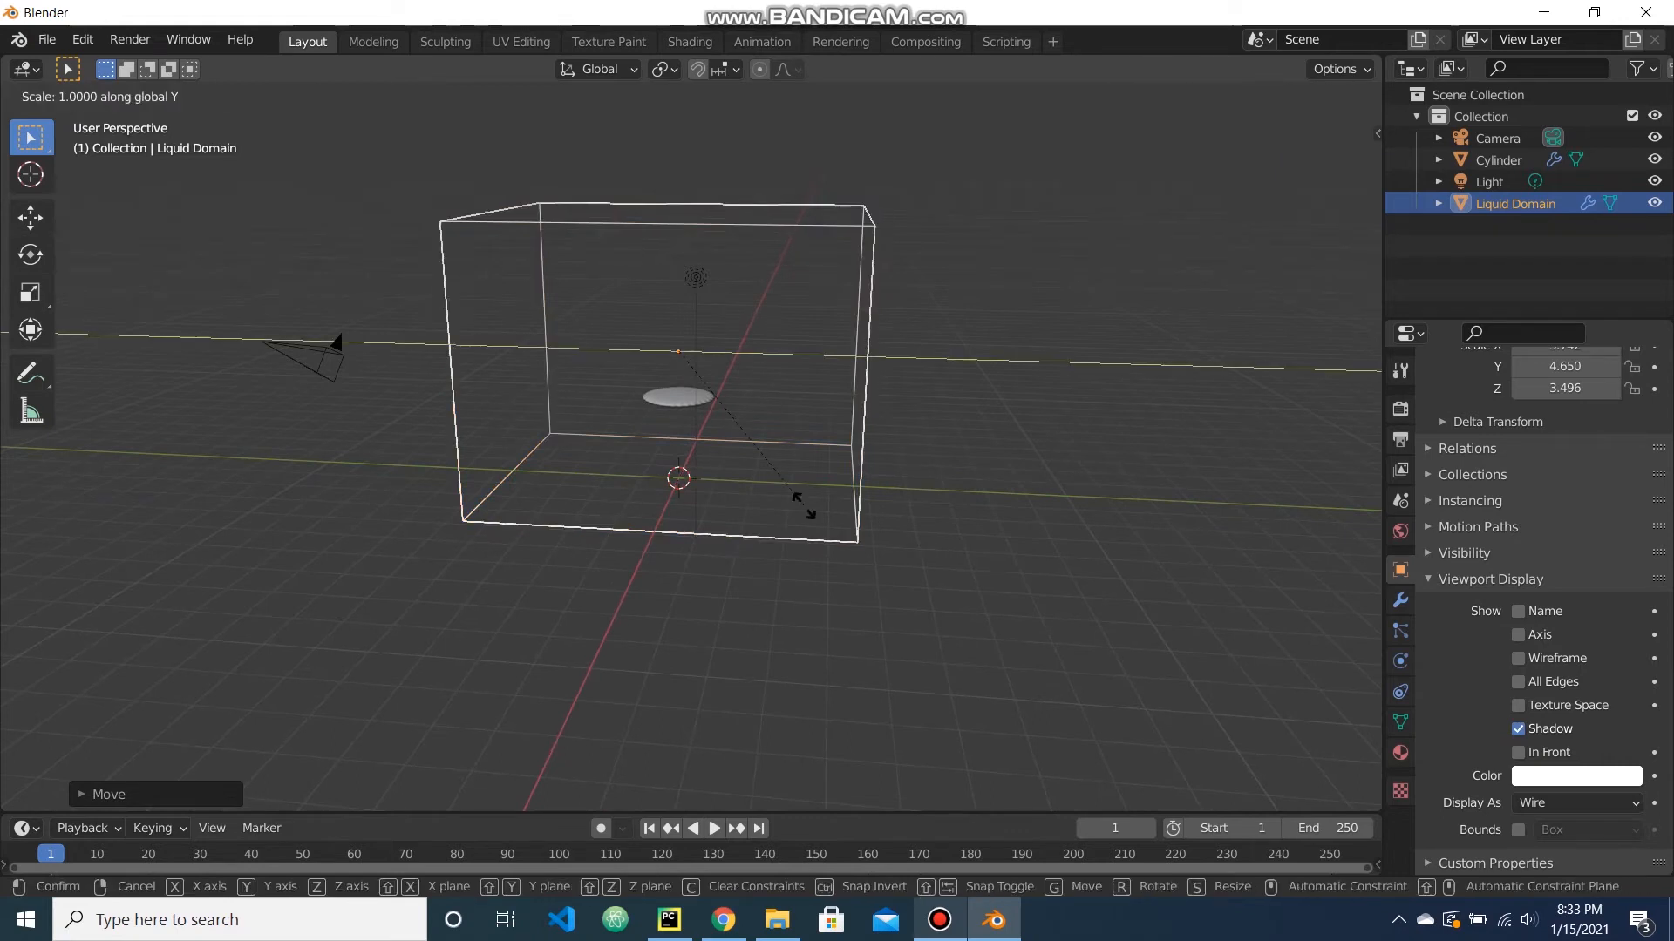
click(835, 507)
key(s)
key(z)
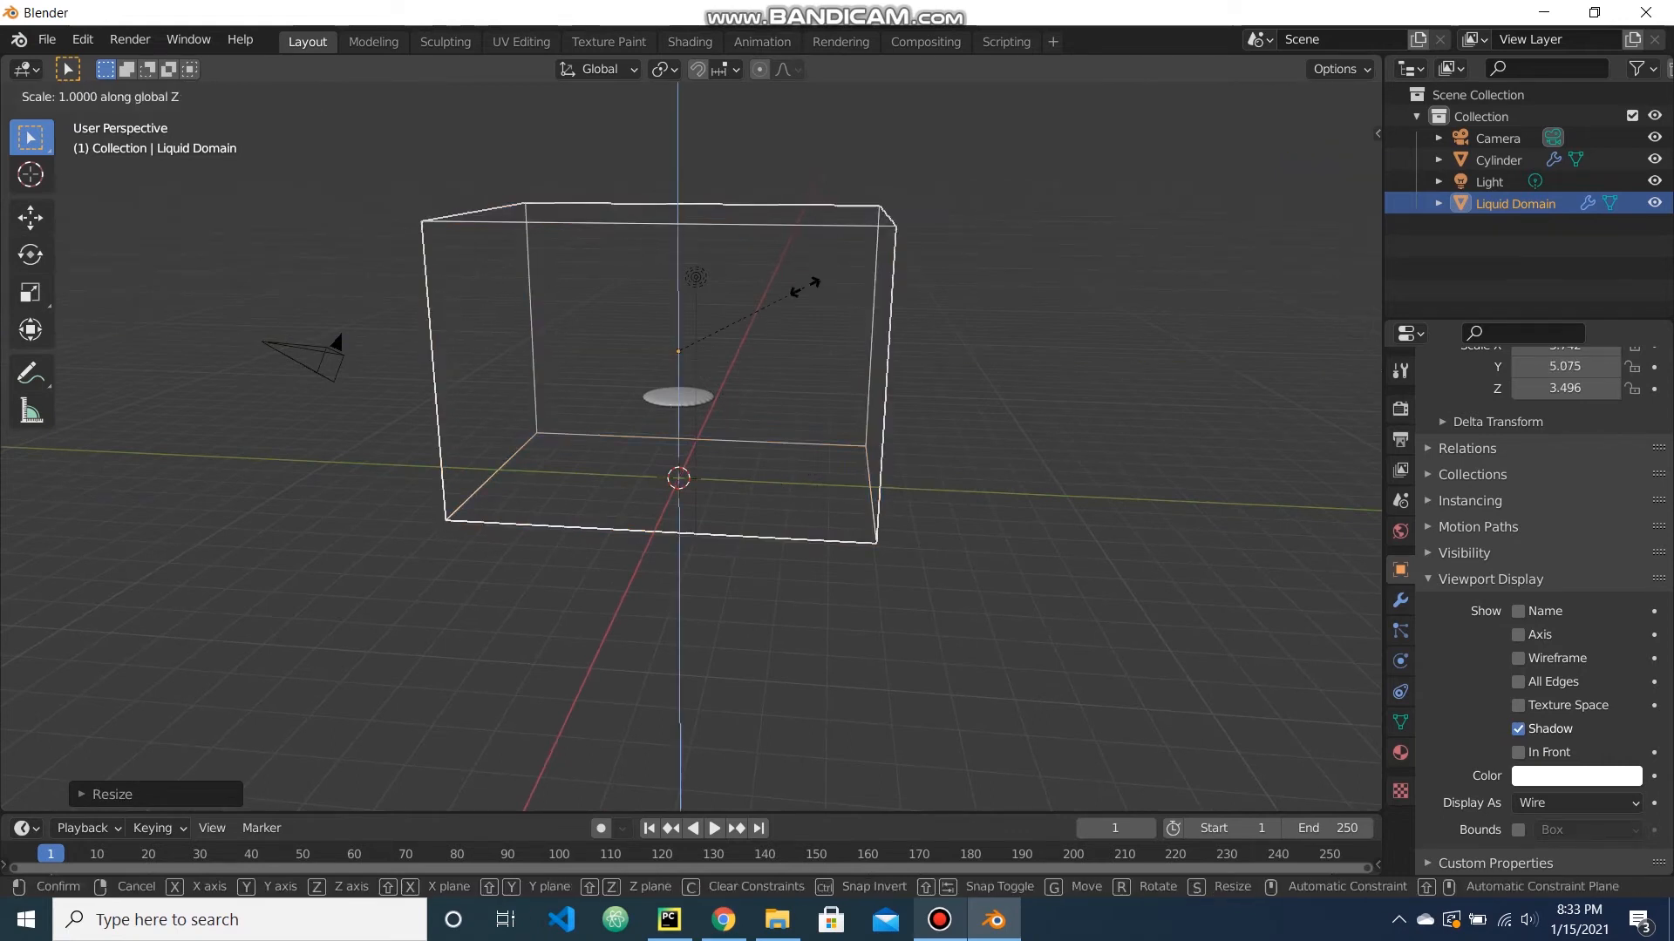
click(750, 287)
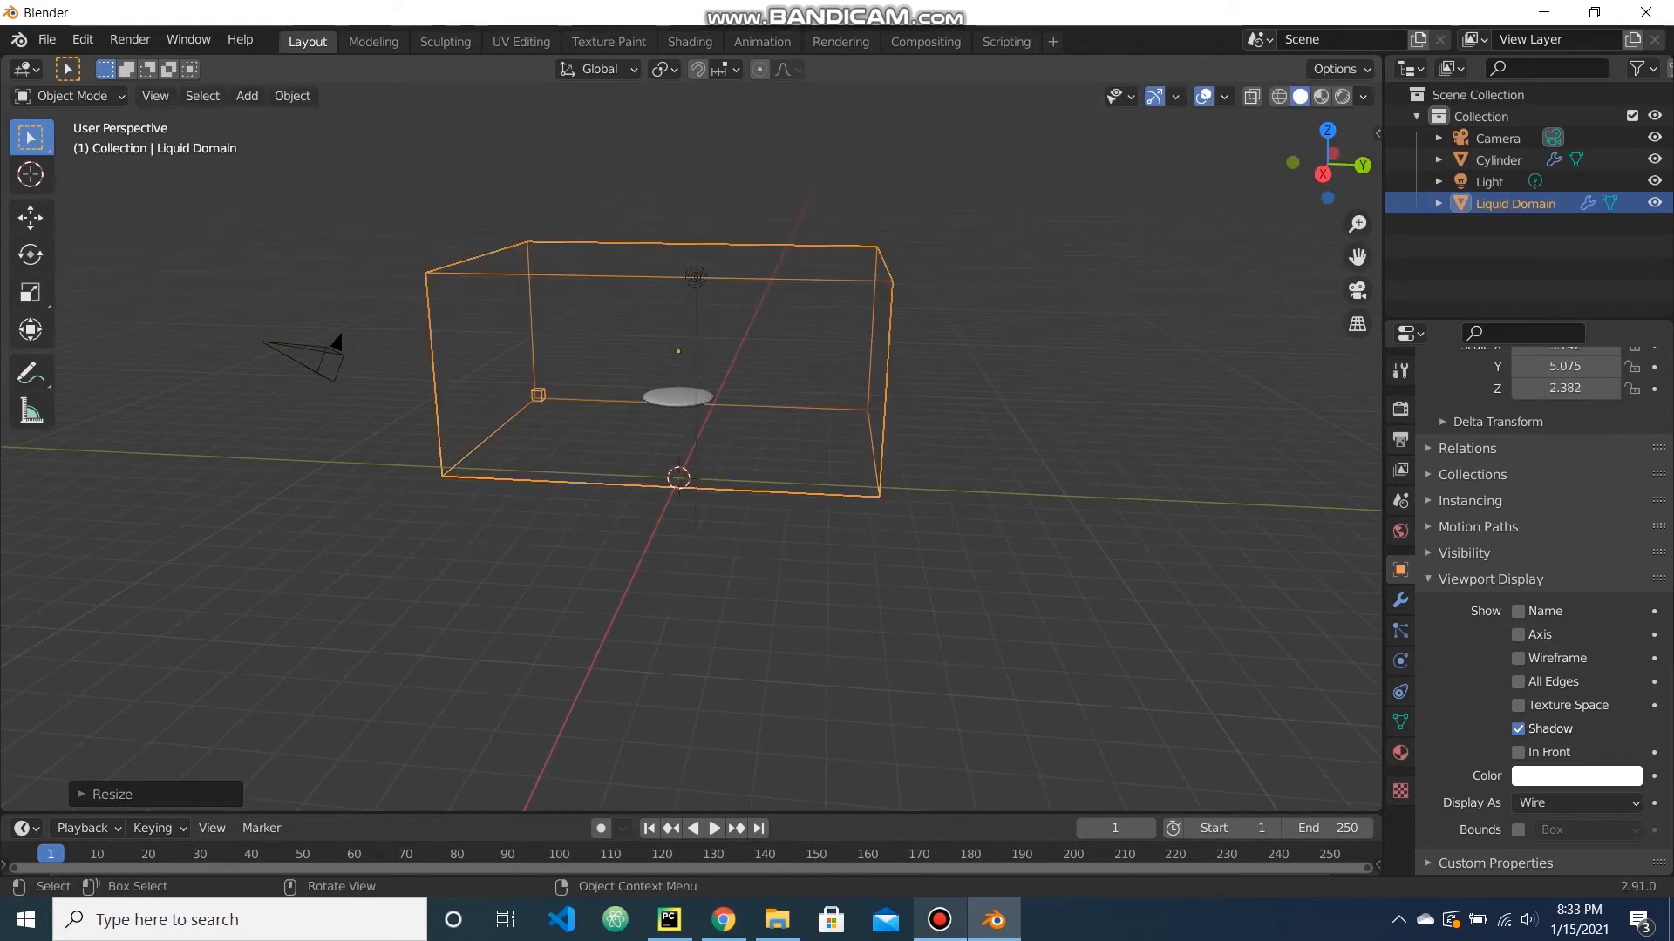
In the right orthographic view, lower the liquid domain along Z so its base rests on the ground line.
click(1327, 165)
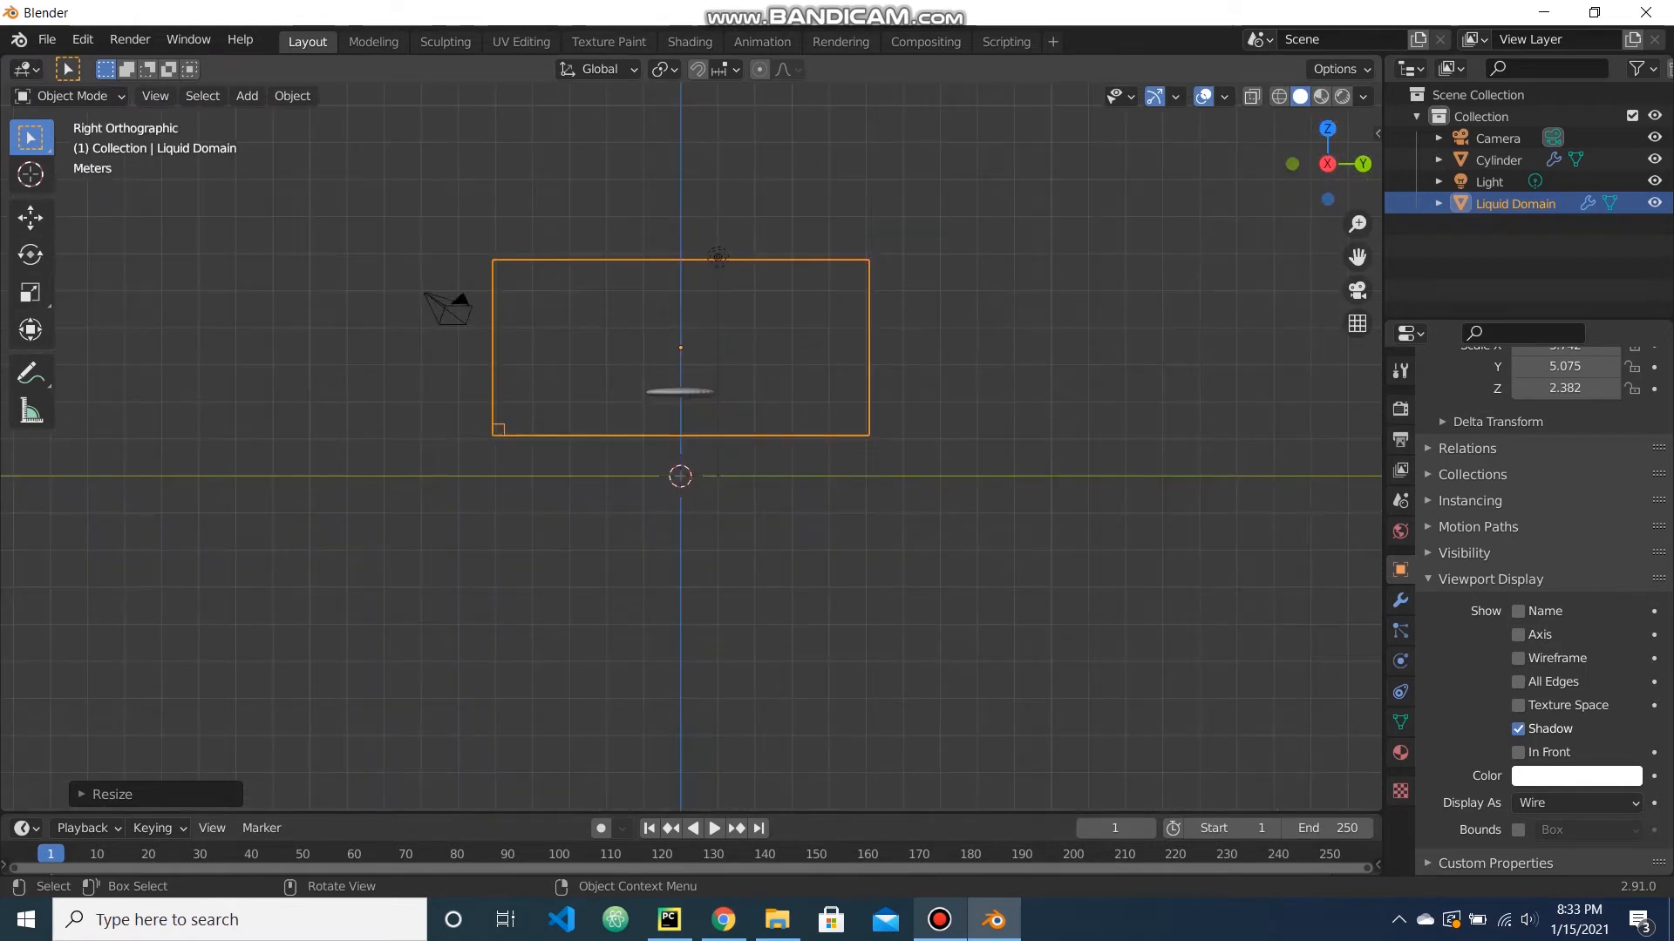
key(g)
key(z)
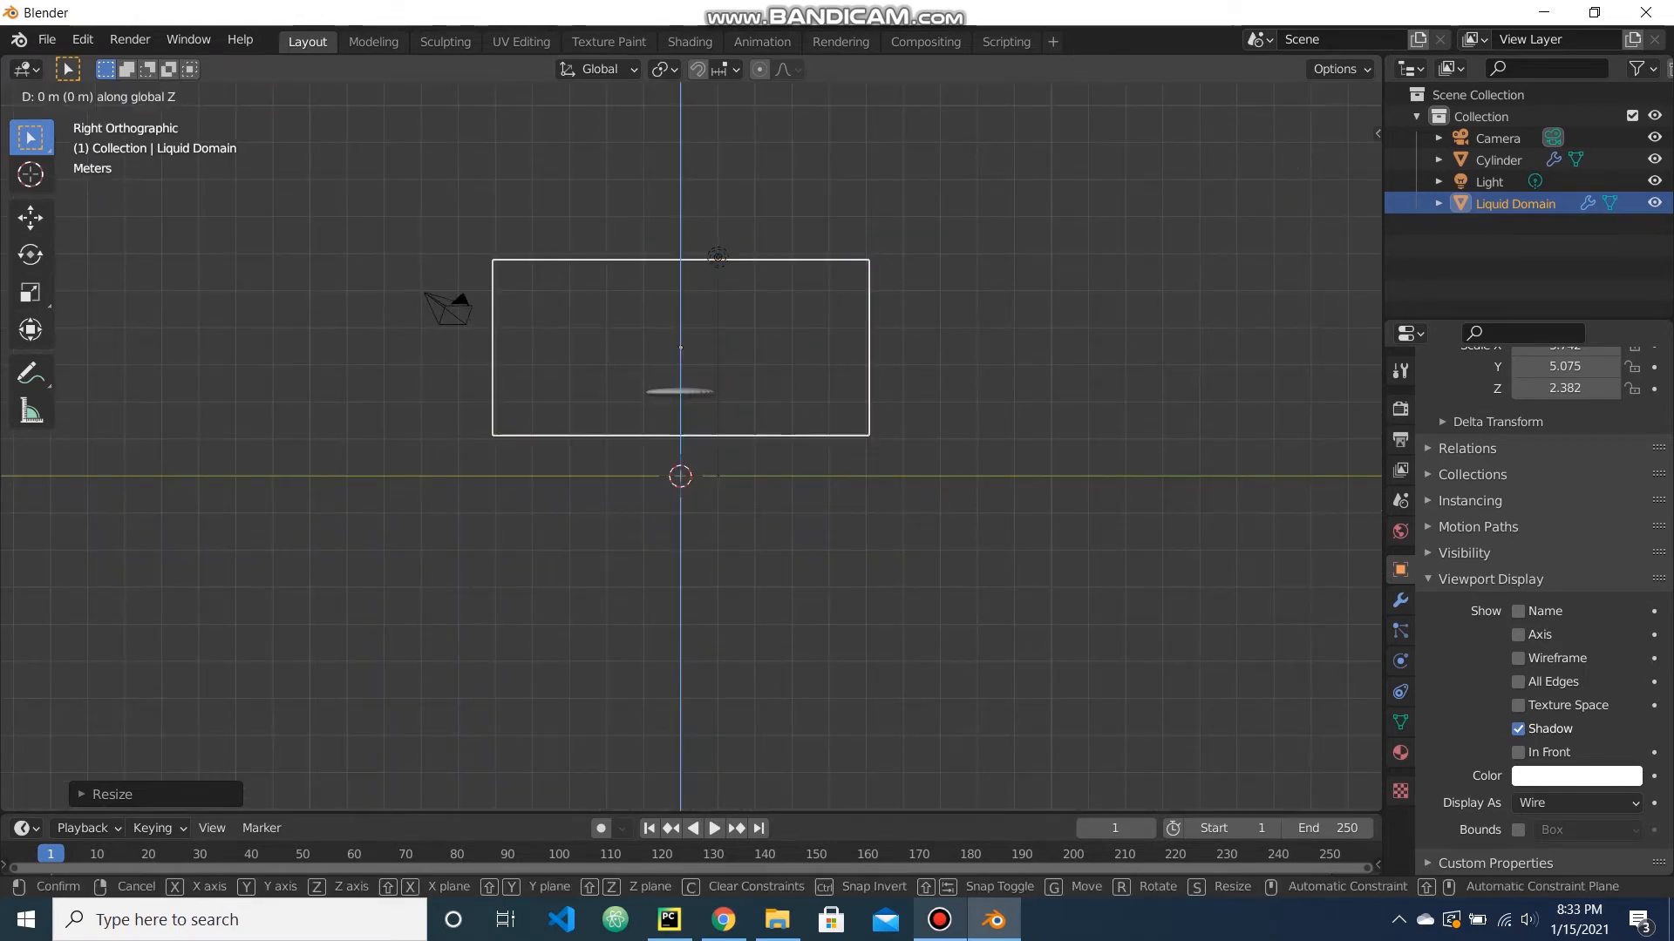
key(Return)
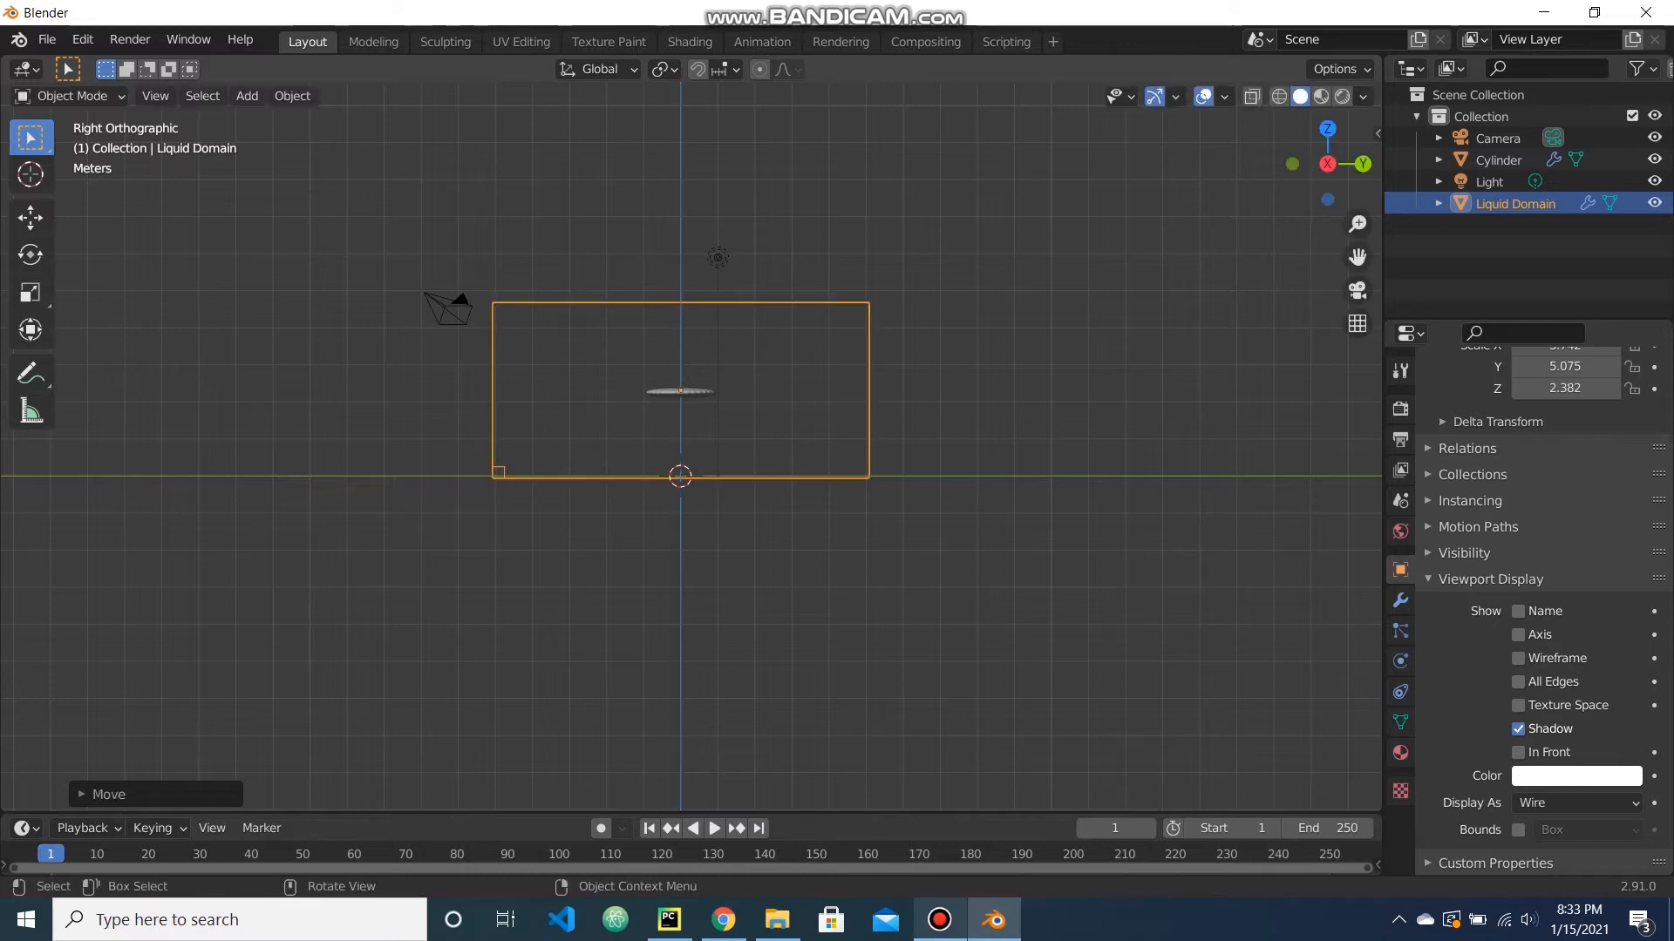
Set the cylinder's fluid Flow Behavior to Inflow.
middle_drag(680, 488, 715, 509)
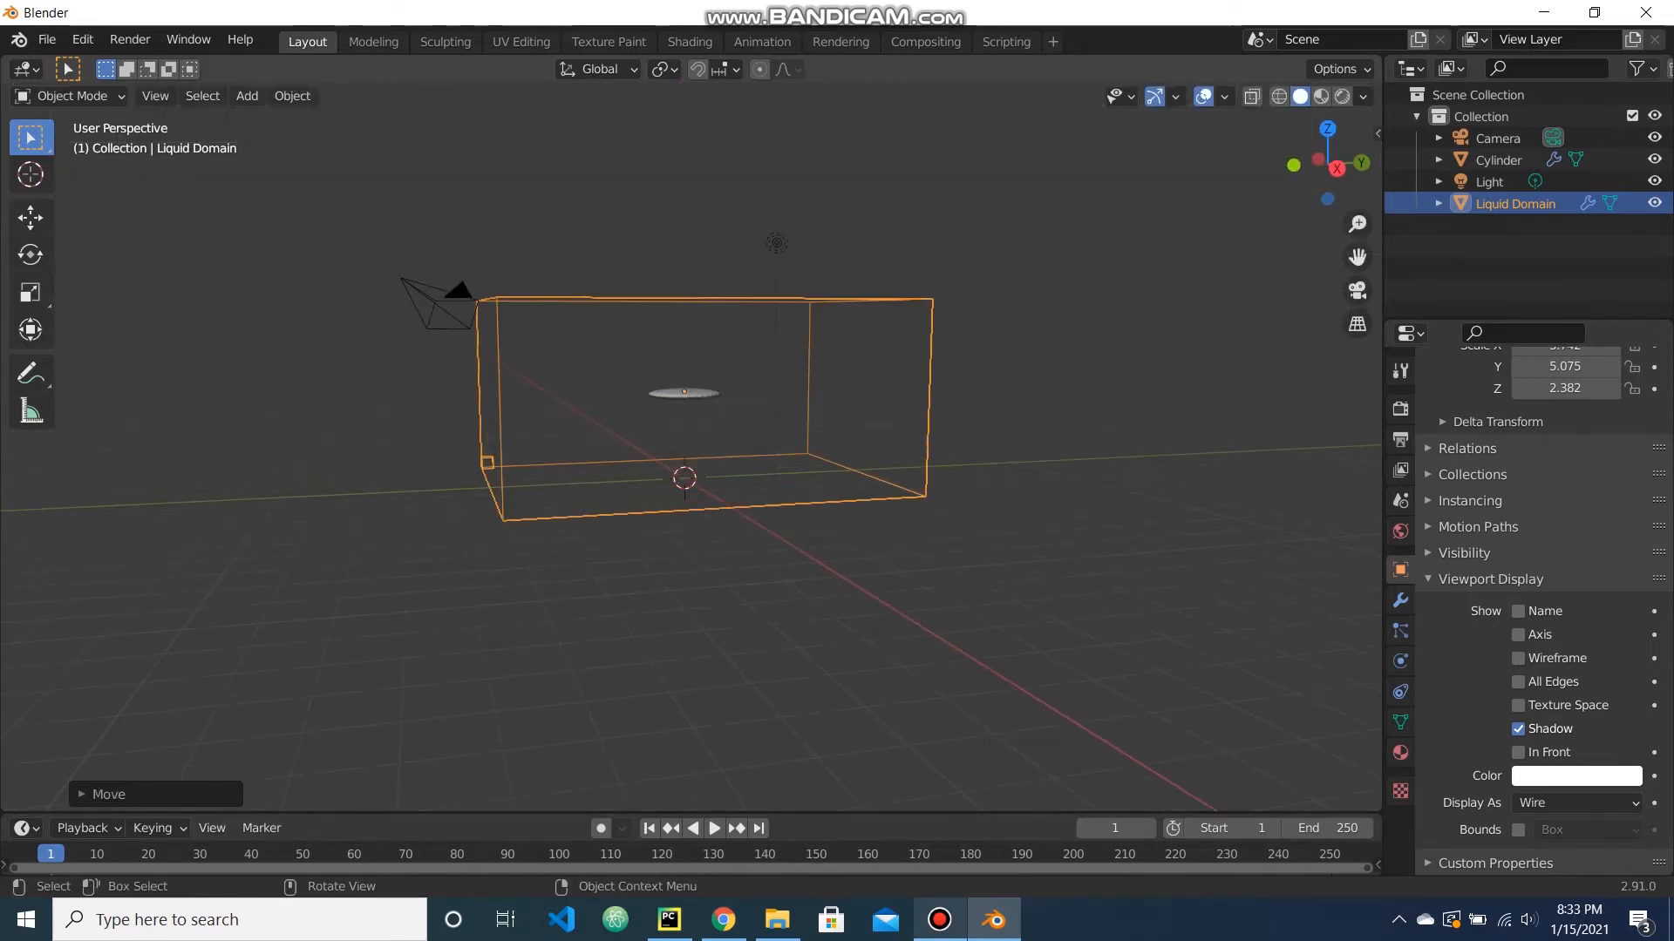
click(684, 393)
scroll(684, 393, up, 1)
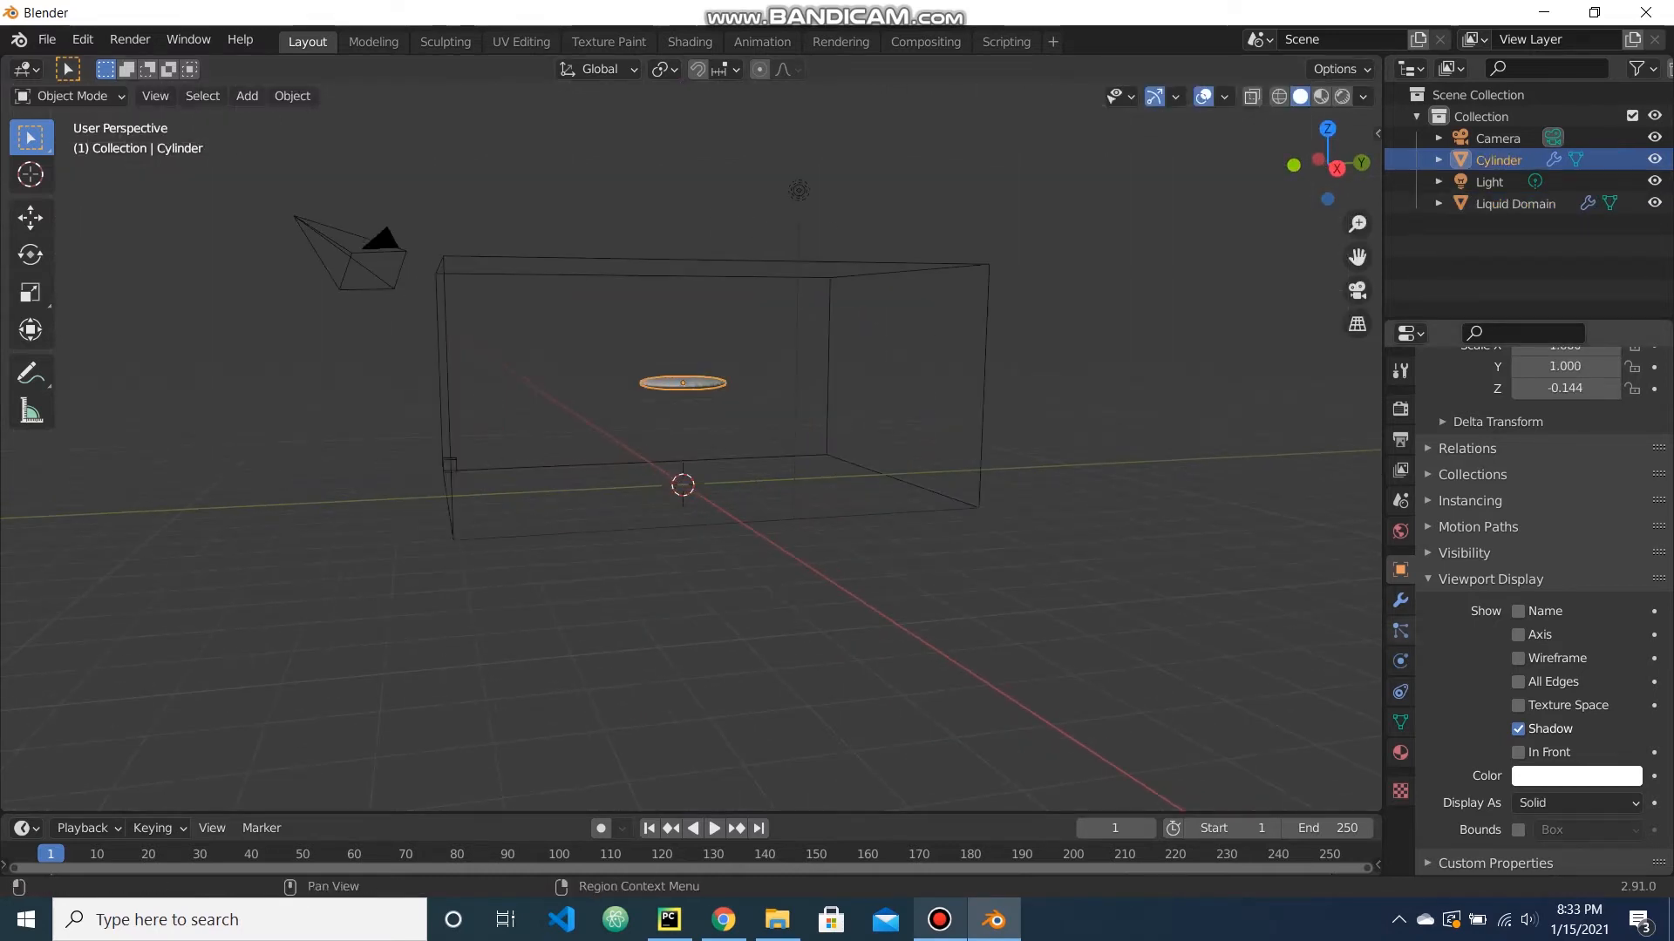
click(1400, 661)
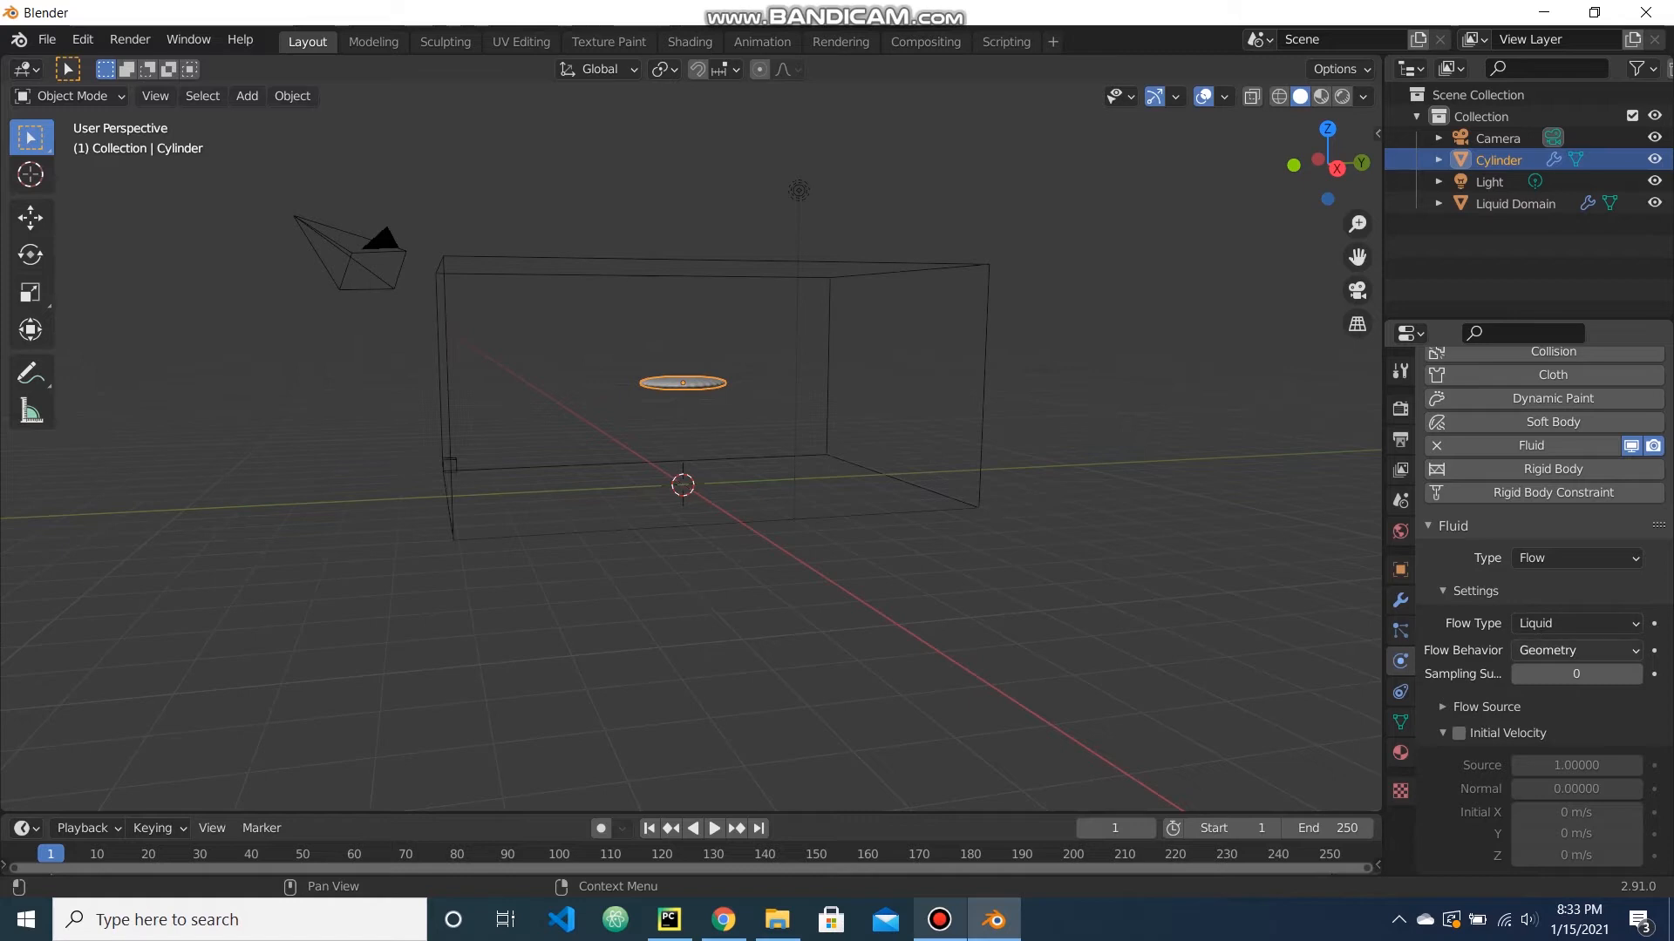
click(1576, 650)
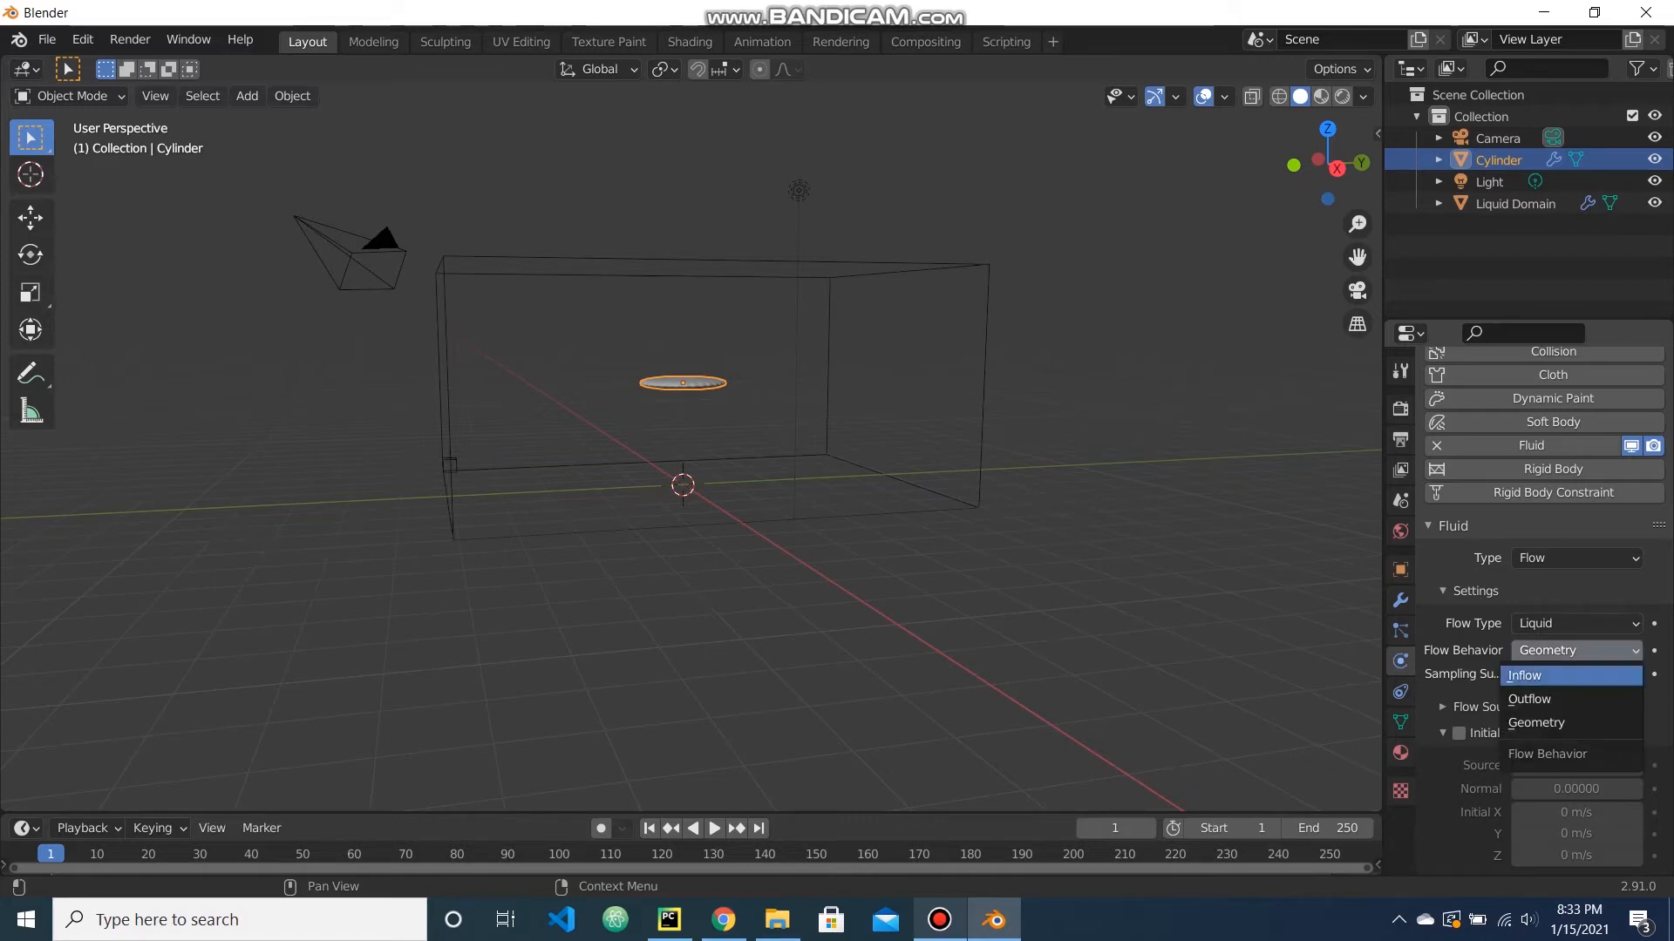
key(Return)
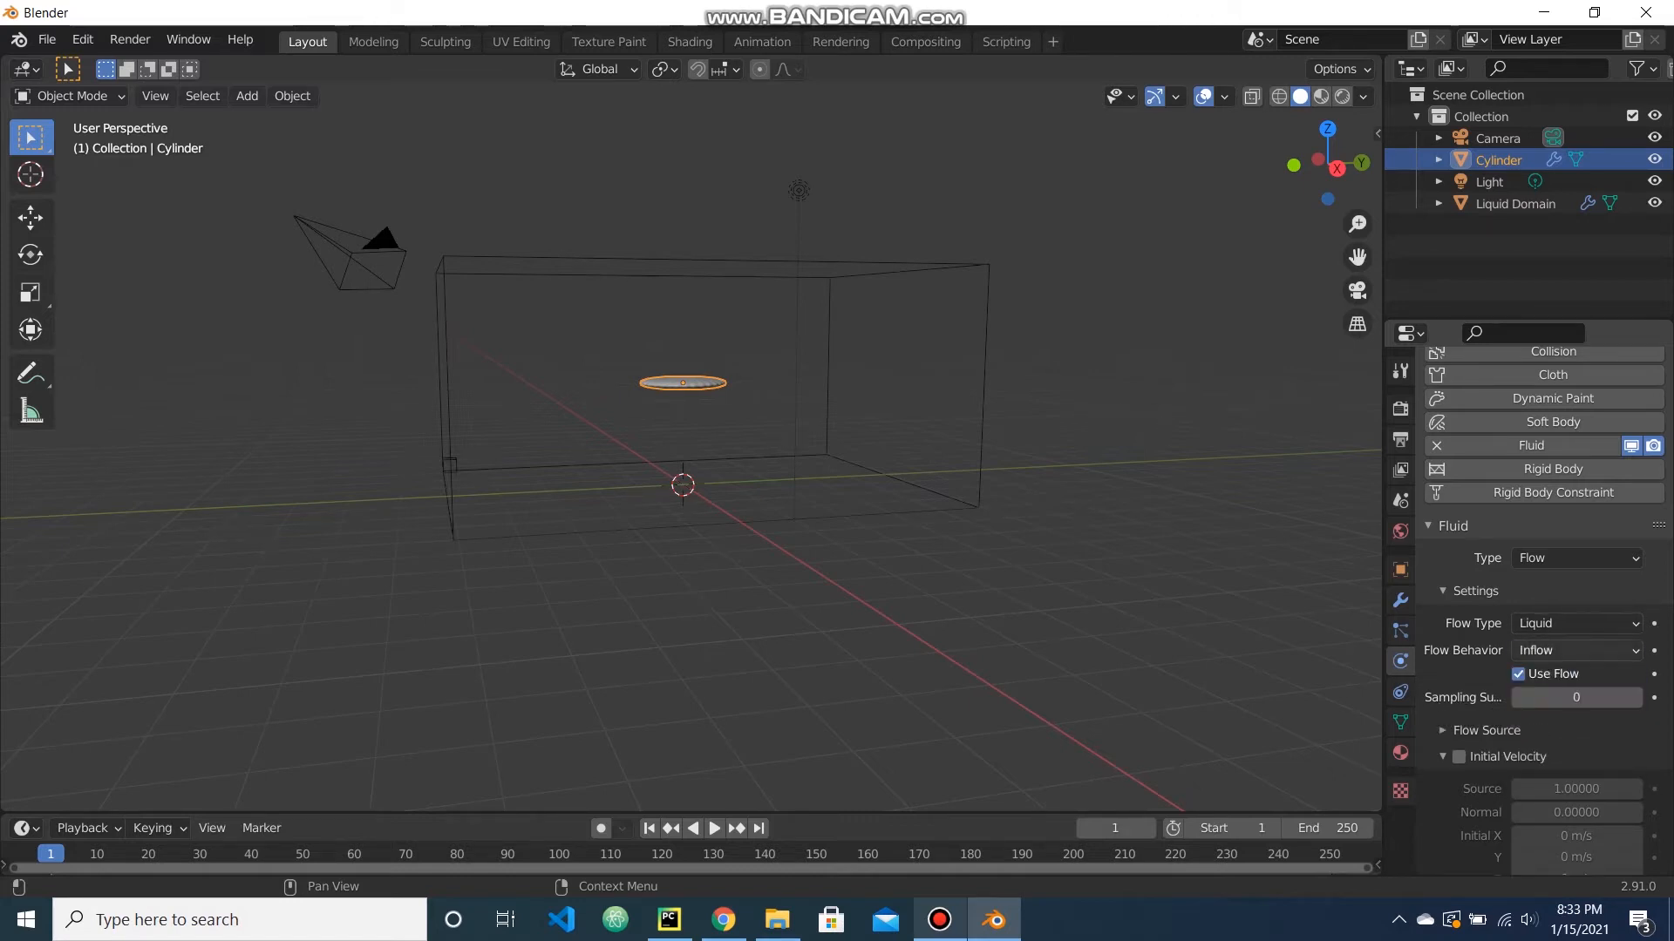
click(1576, 651)
click(1571, 723)
click(1576, 650)
click(1571, 676)
Set the cylinder's flow Sampling Substeps to 3 and its flow source Surface Emission to 1.
click(1576, 698)
text(3)
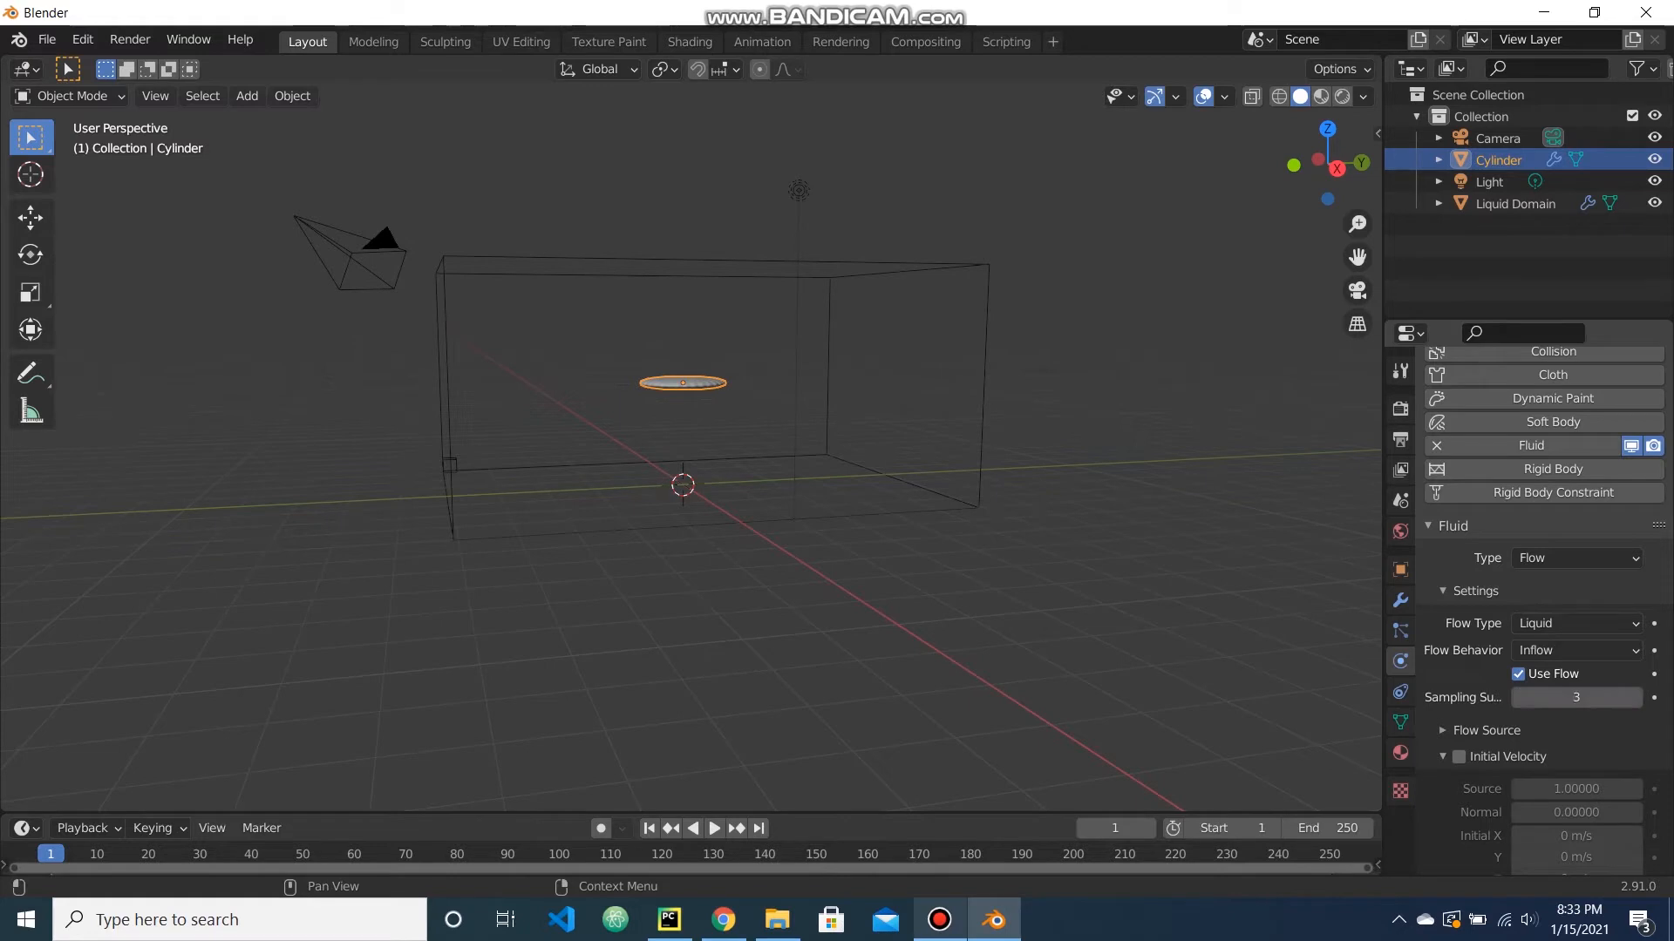
key(Return)
click(1486, 731)
scroll(1486, 730, down, 2)
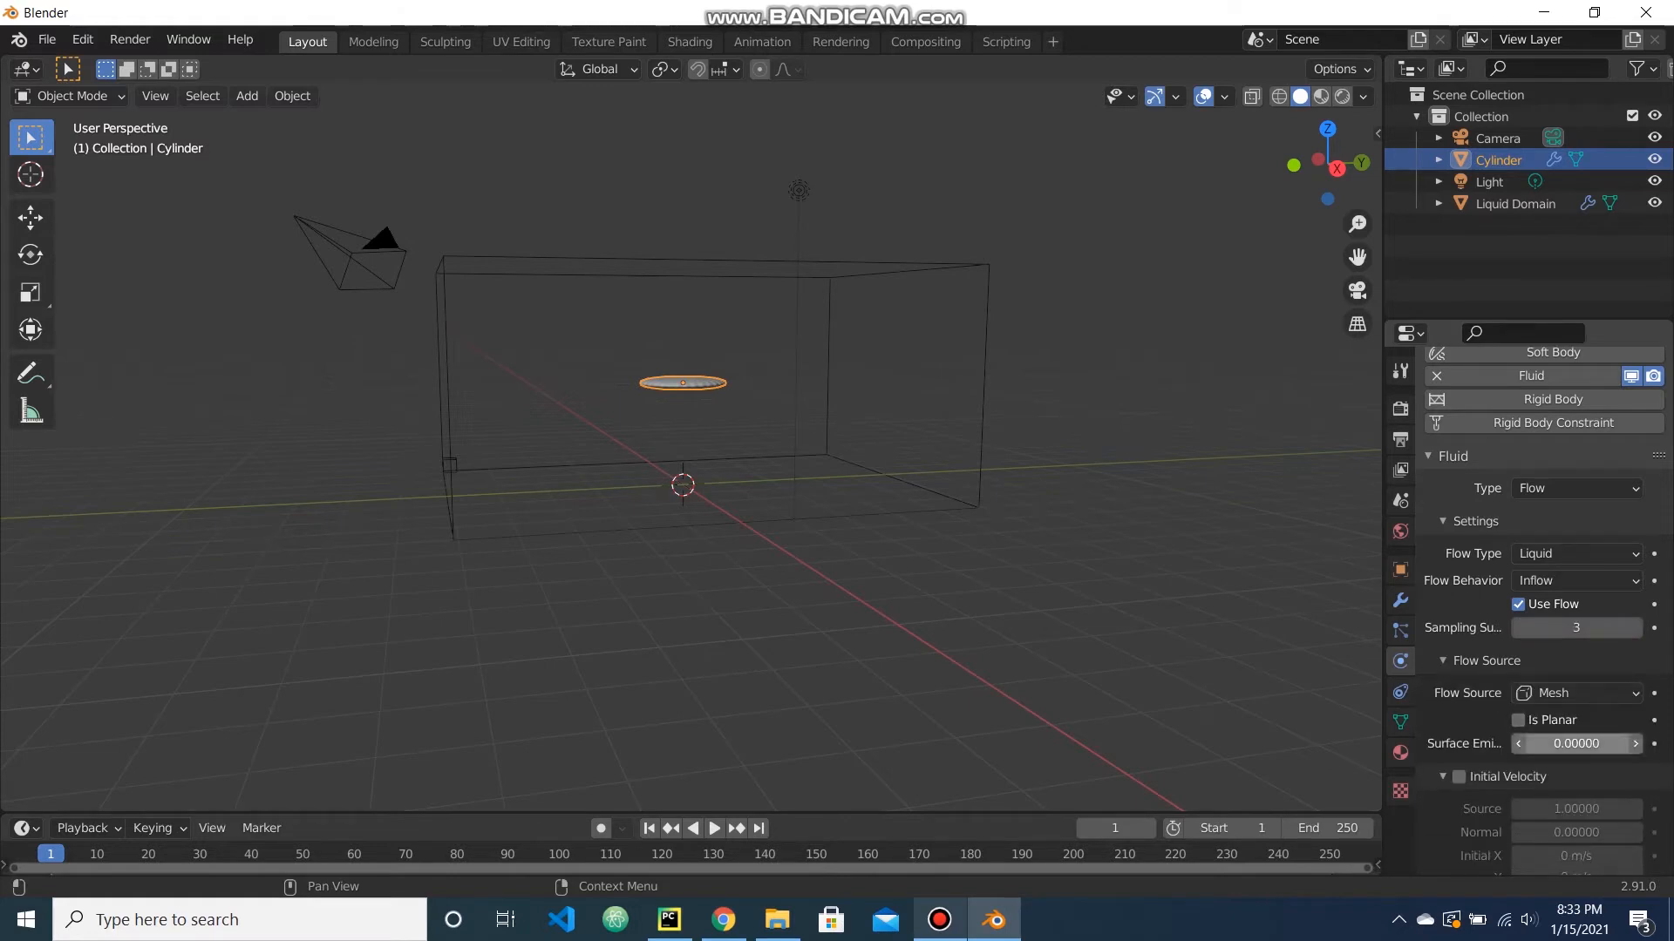
click(1576, 743)
text(1)
key(Return)
Enable Initial Velocity on the cylinder's flow and set its Z component to -1 m/s.
scroll(1551, 610, up, 1)
click(1486, 706)
click(1458, 733)
click(1576, 856)
text(-1)
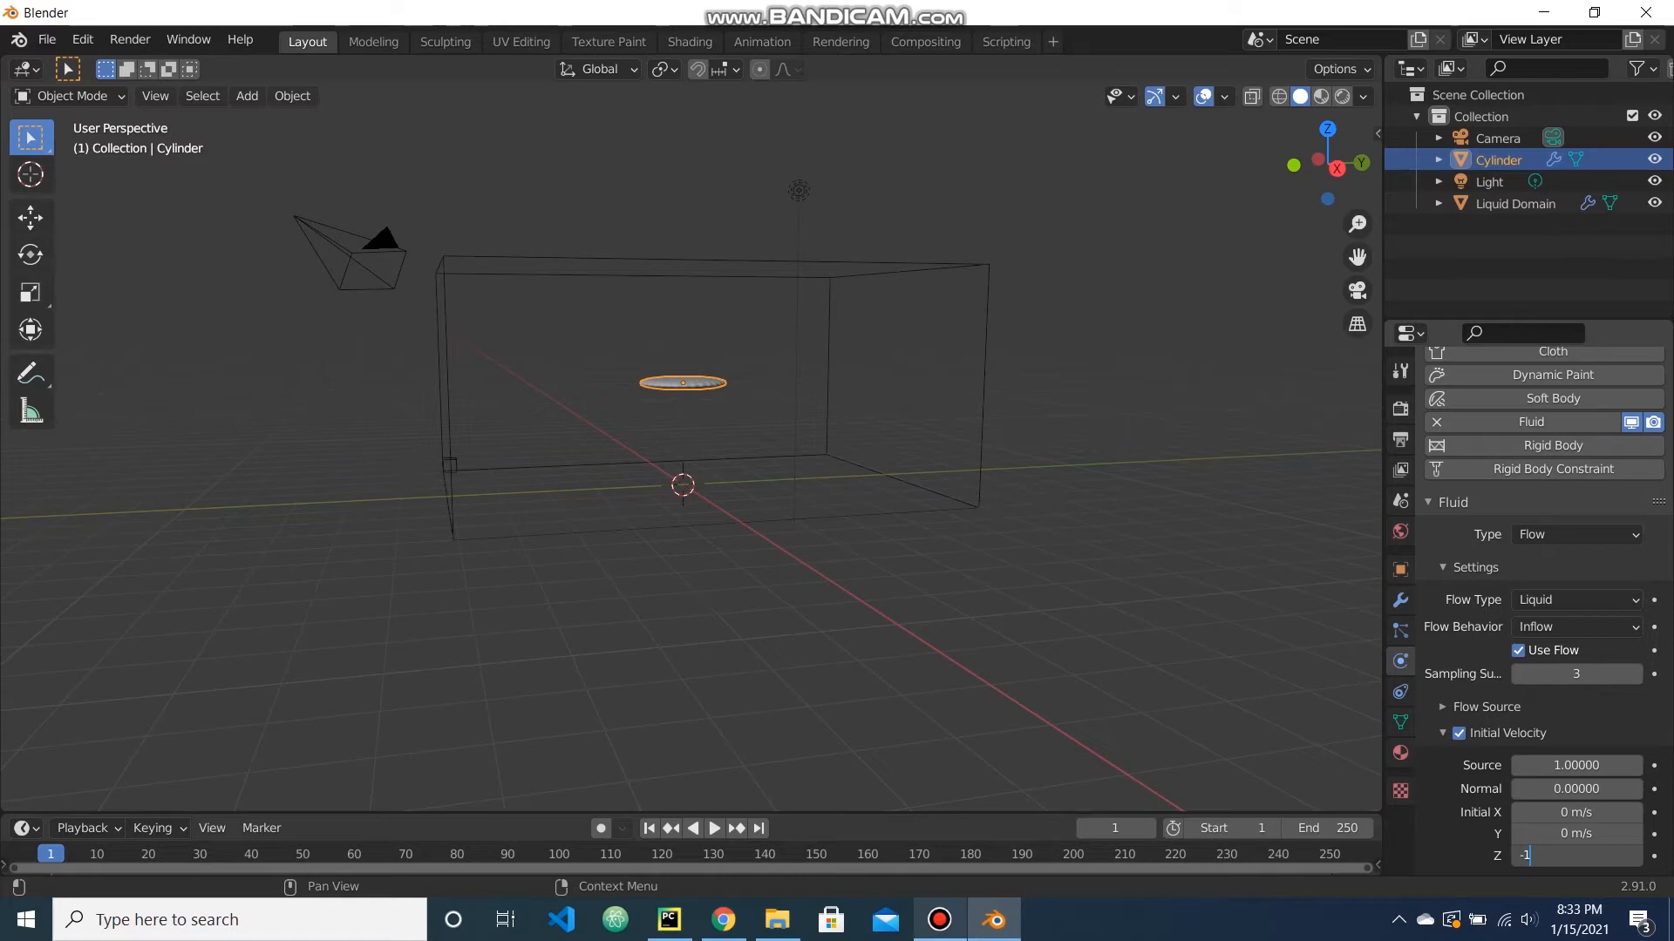
key(Return)
Select the liquid domain and set its Resolution Divisions to 100.
middle_drag(688, 436, 863, 457)
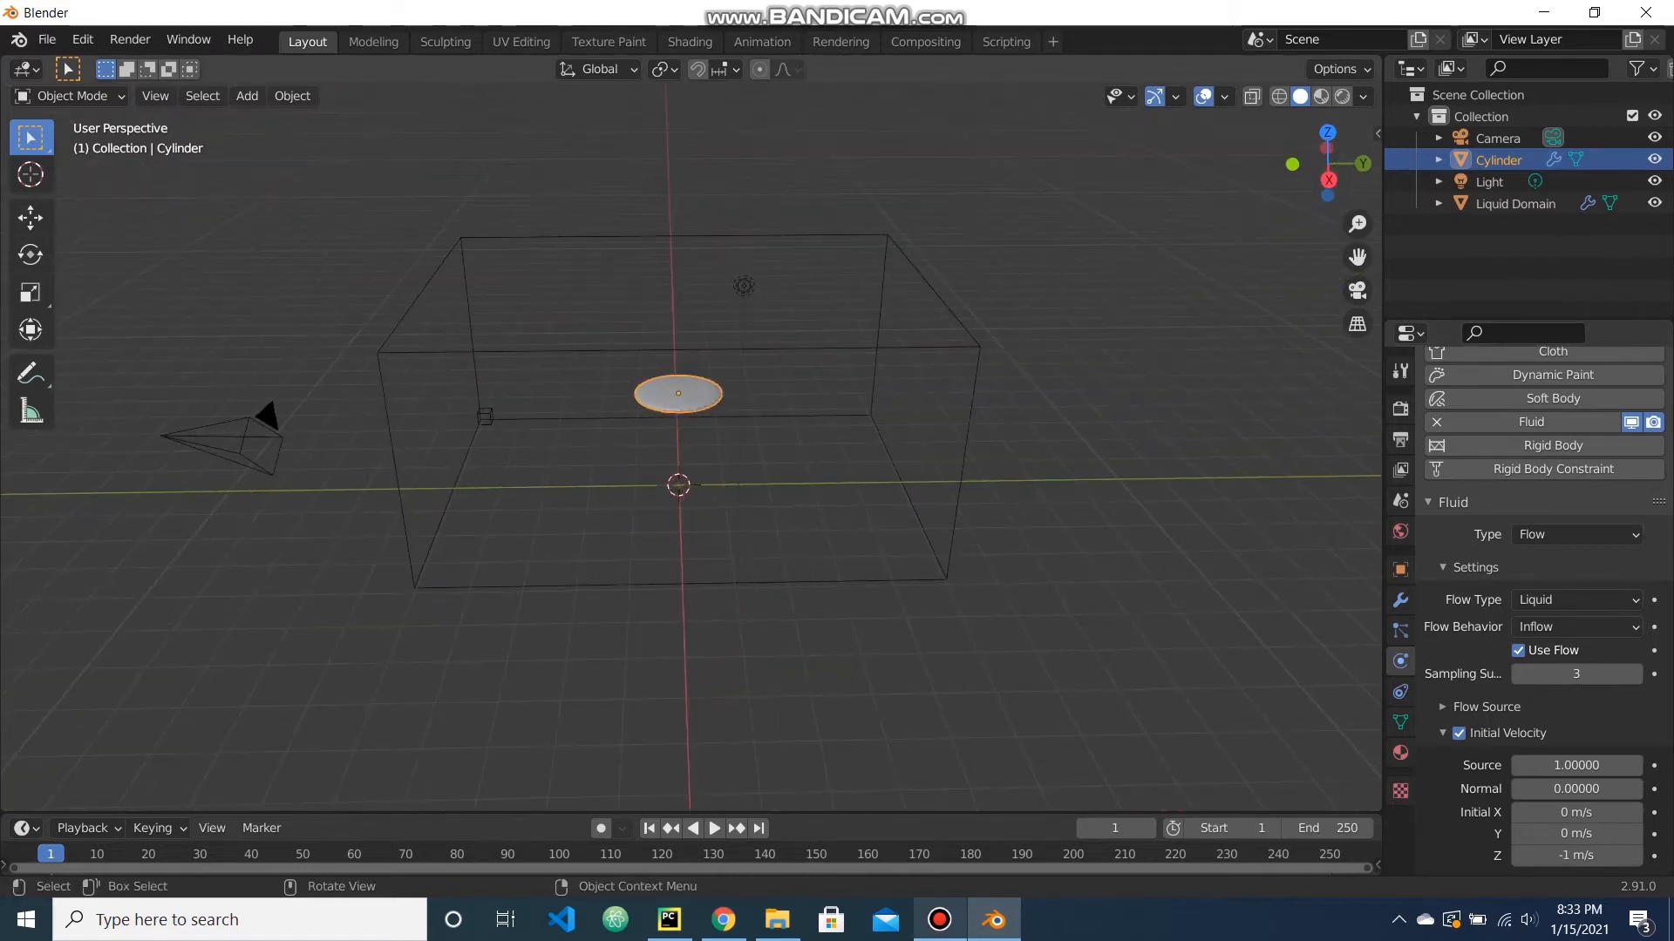
click(905, 490)
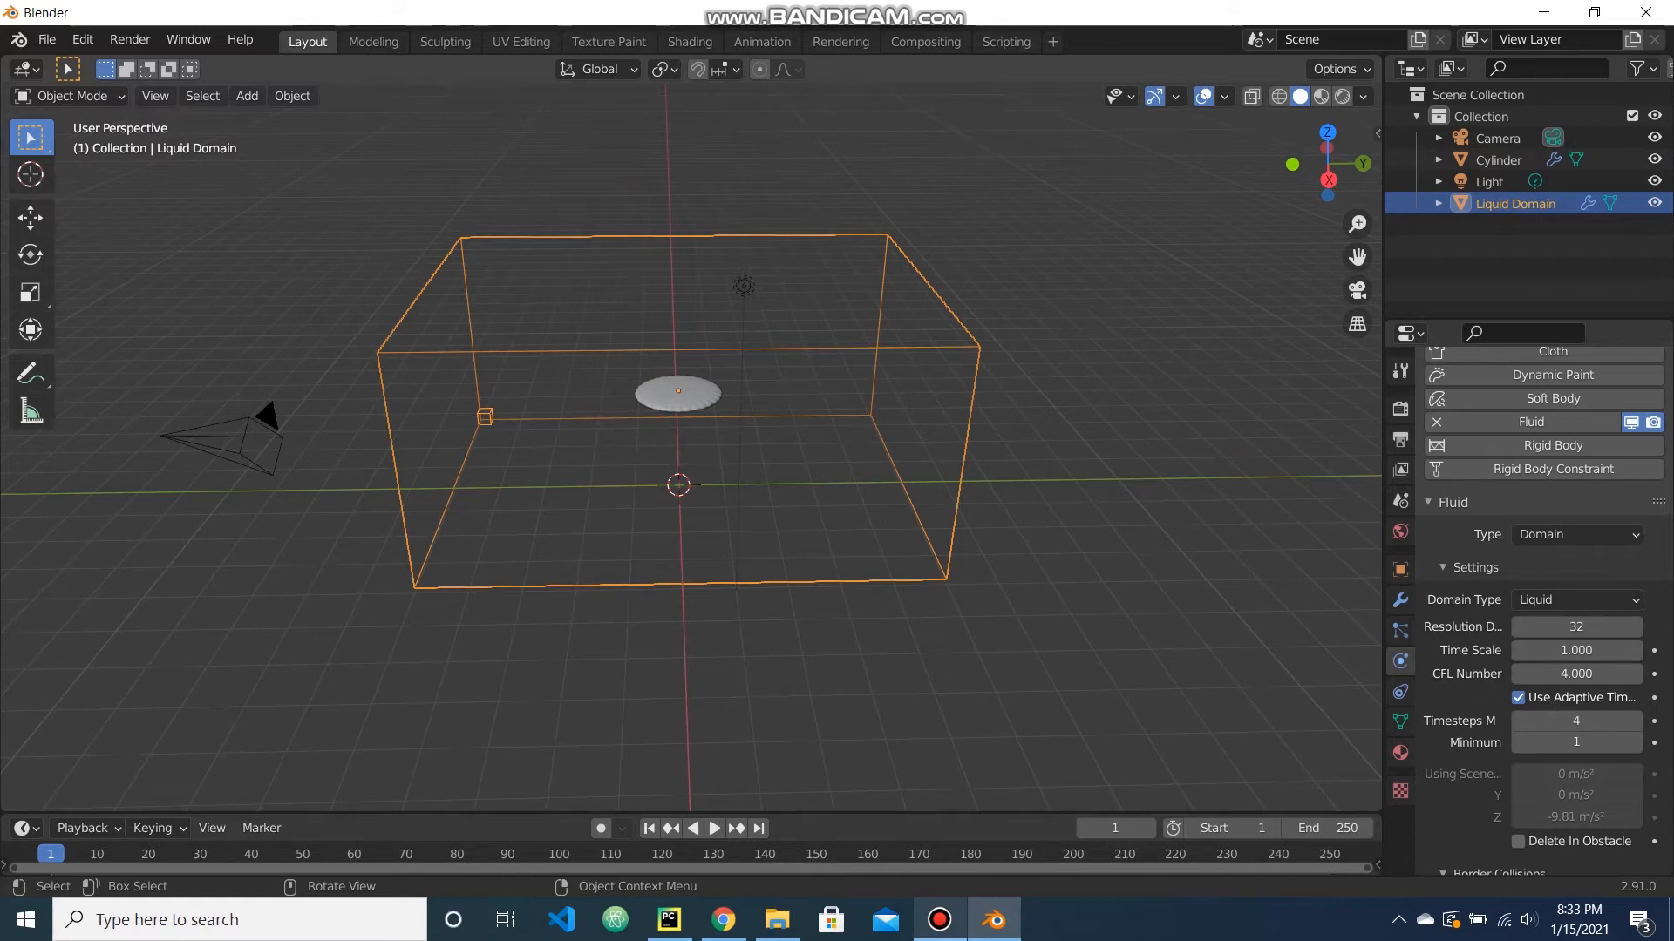
click(1576, 628)
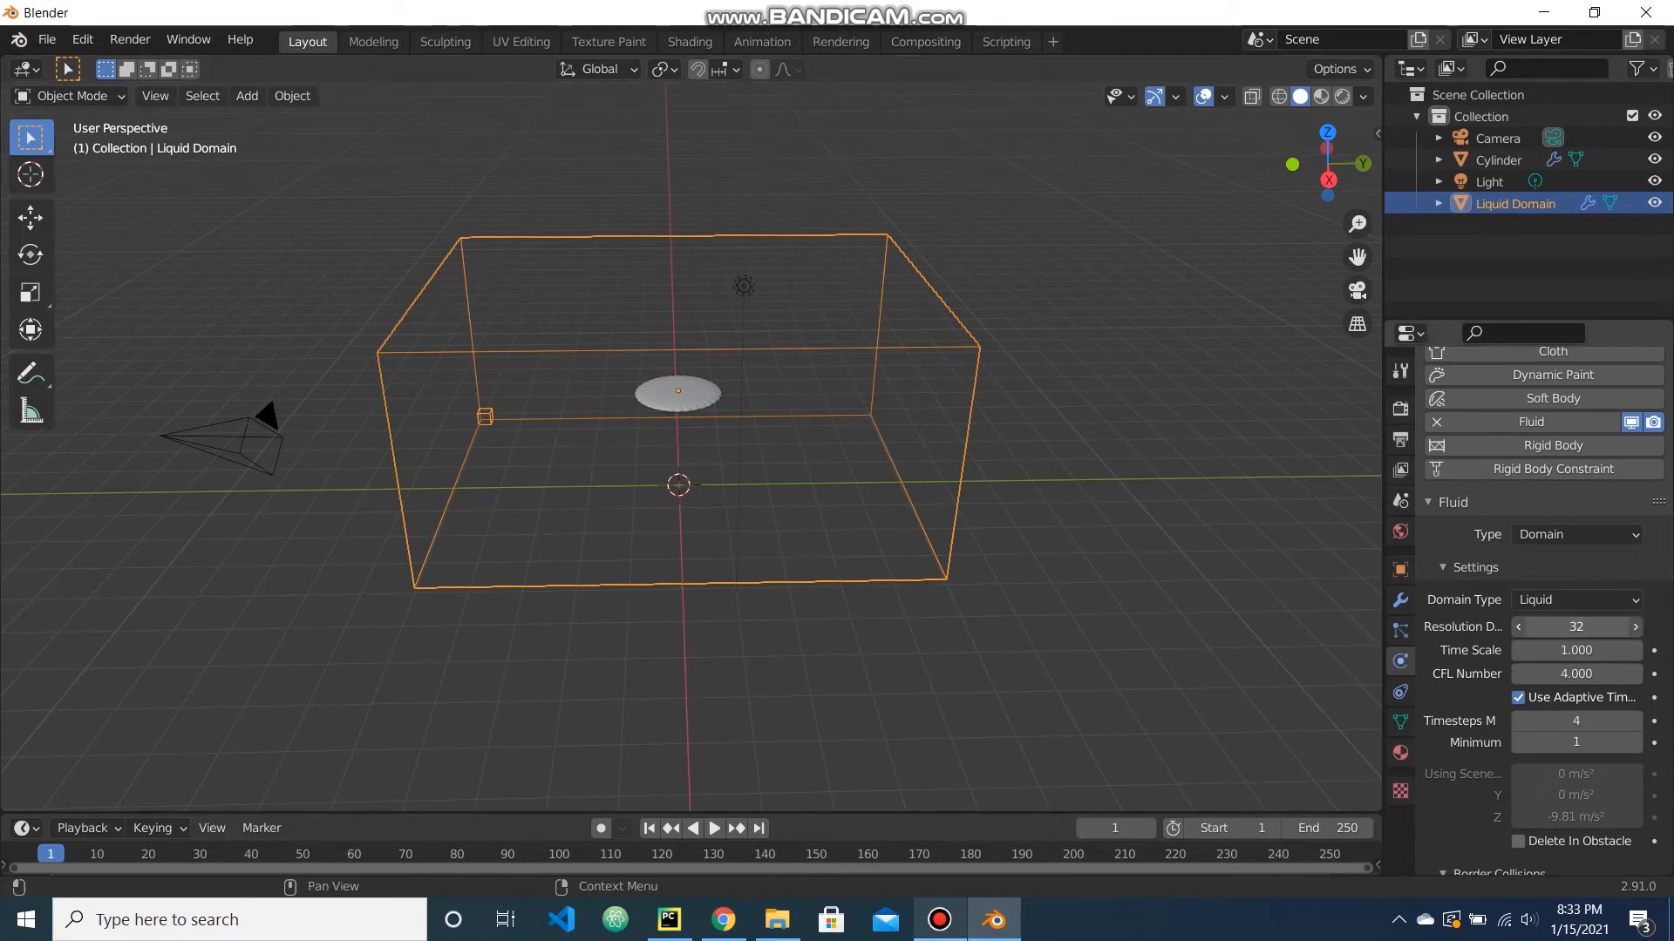
text(00)
key(BackSpace)
key(BackSpace)
text(100)
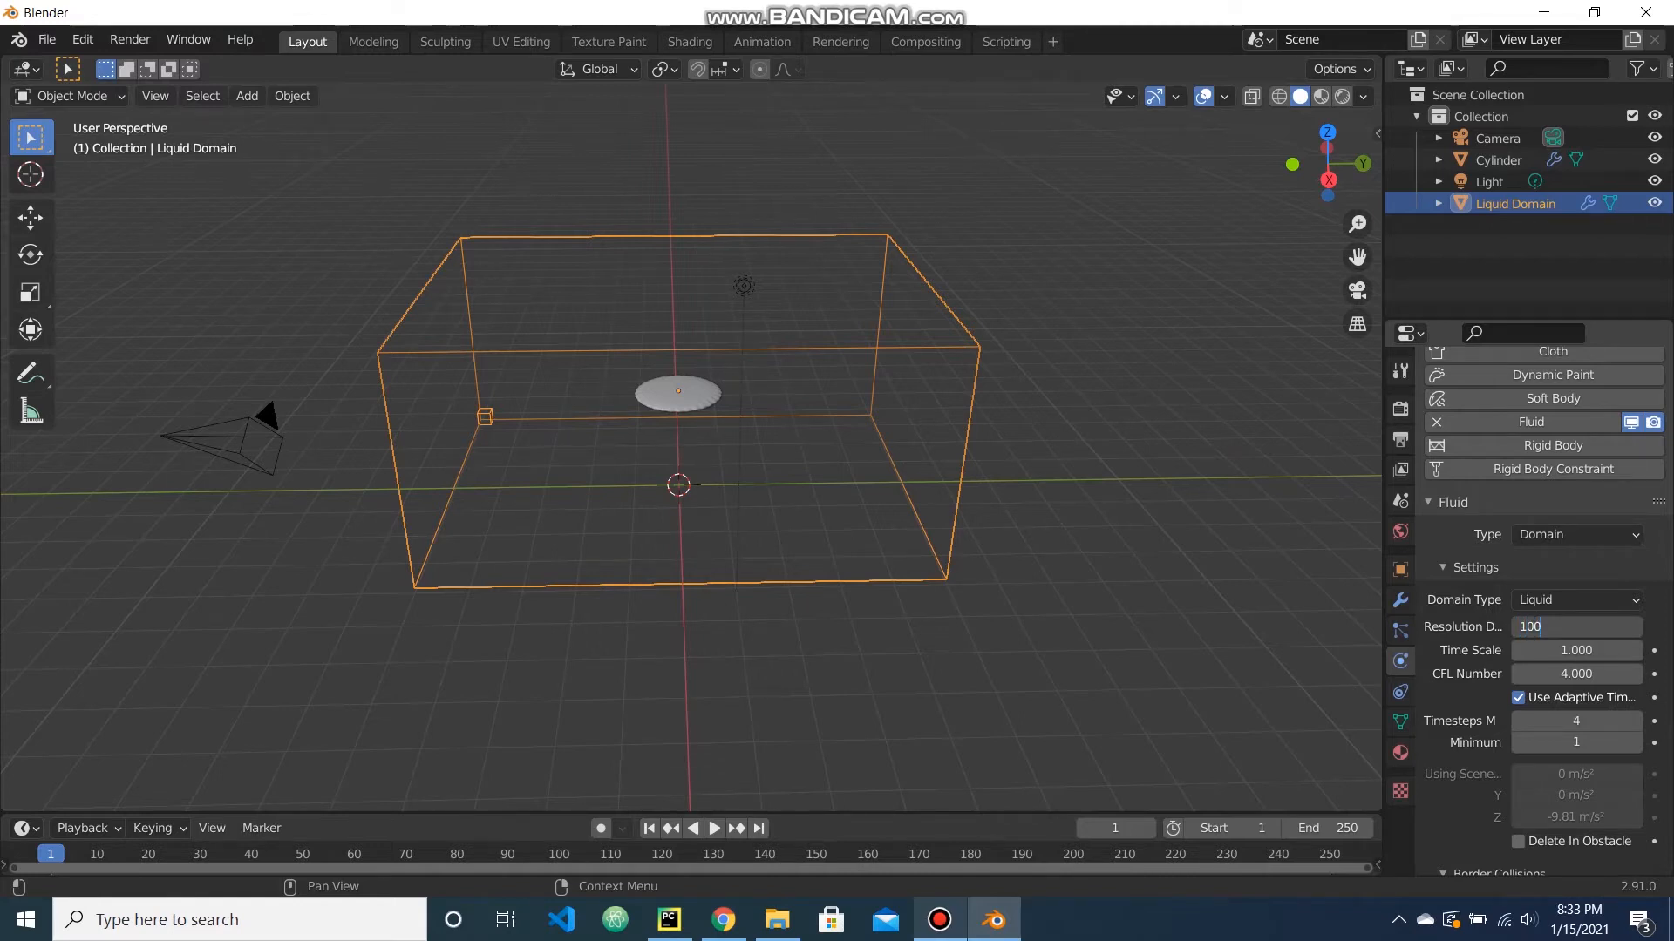
key(Return)
Set the liquid domain's cache type to Modular.
scroll(1576, 627, down, 5)
scroll(1576, 675, down, 18)
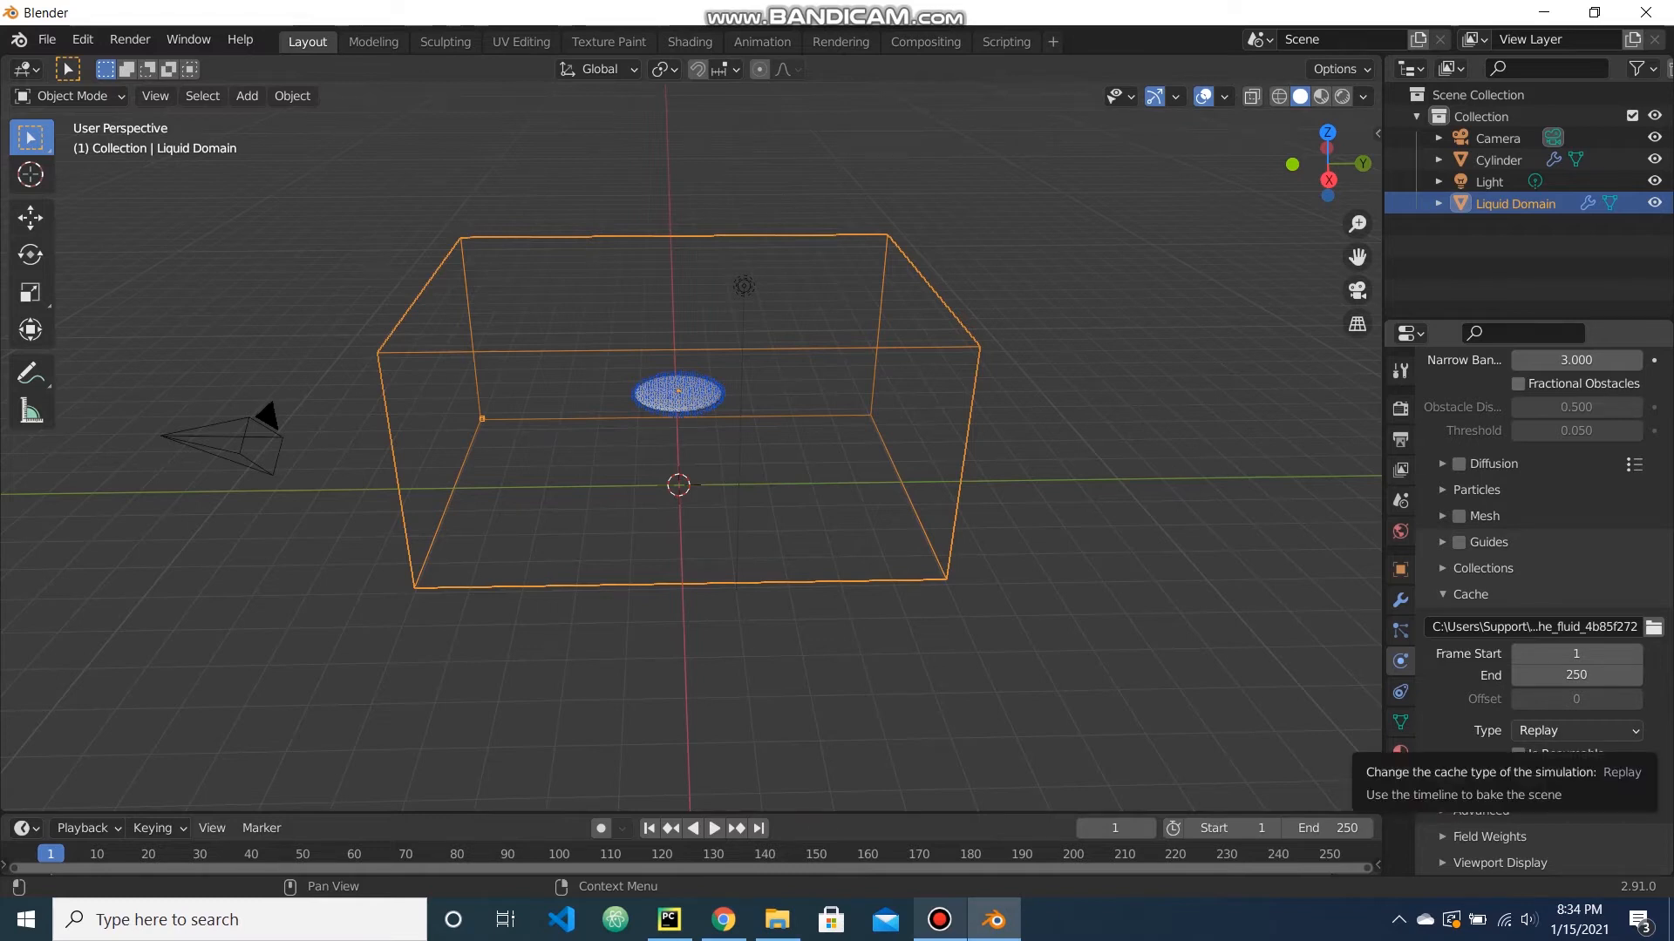
click(1576, 731)
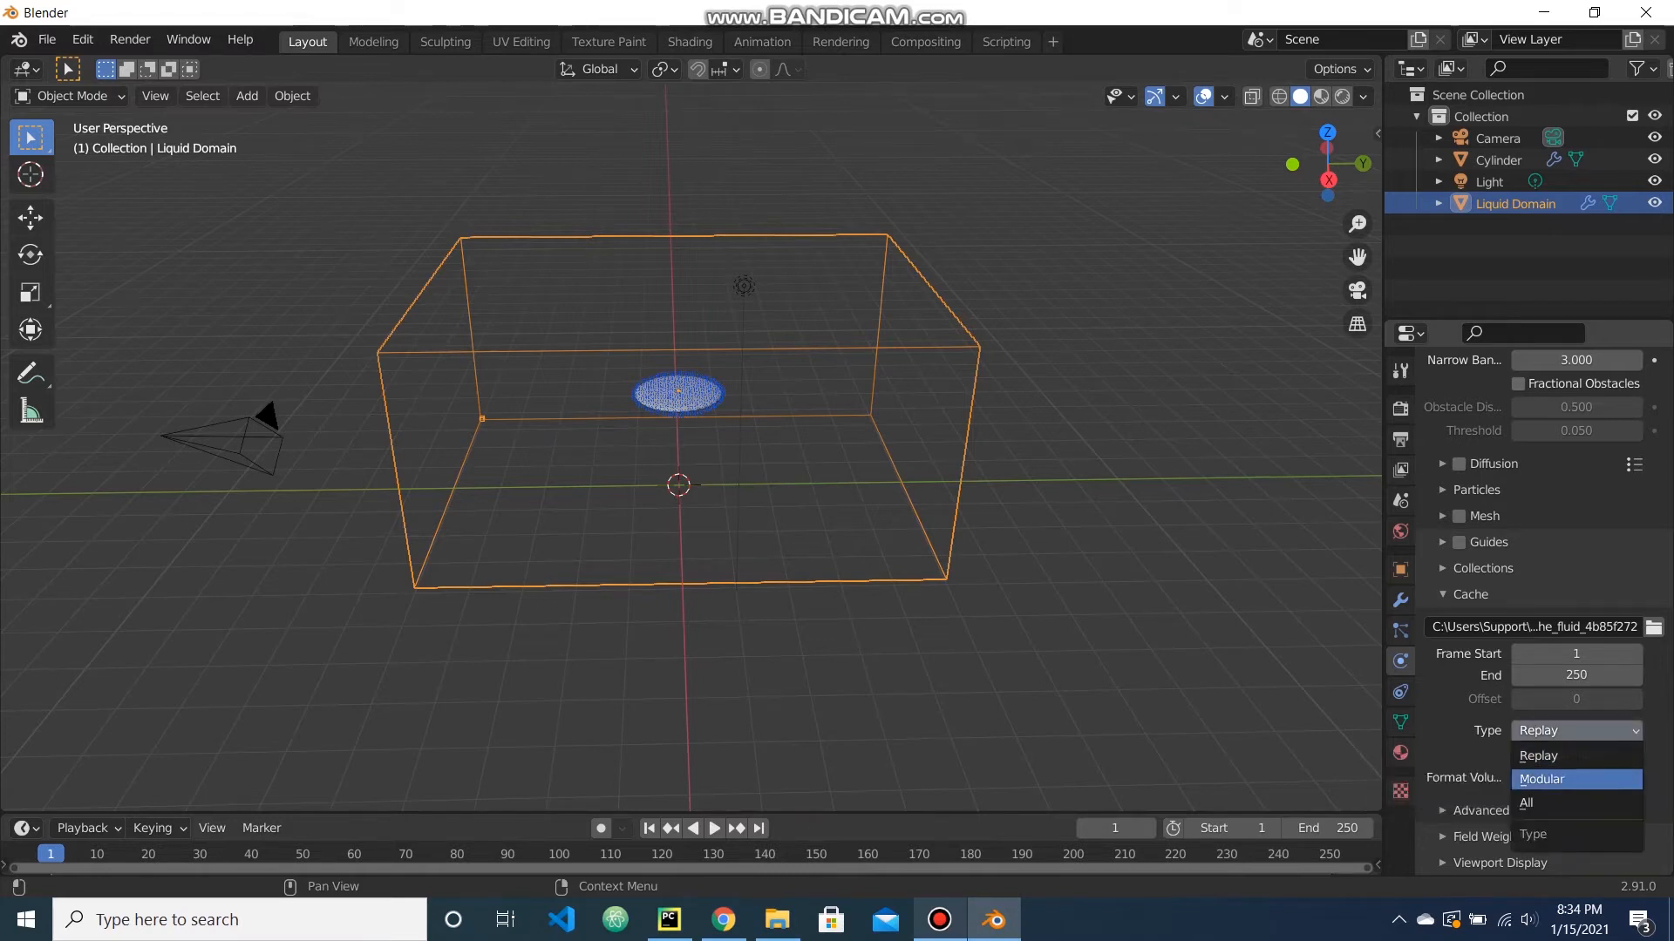
click(1576, 779)
scroll(1576, 761, up, 2)
scroll(1576, 761, down, 2)
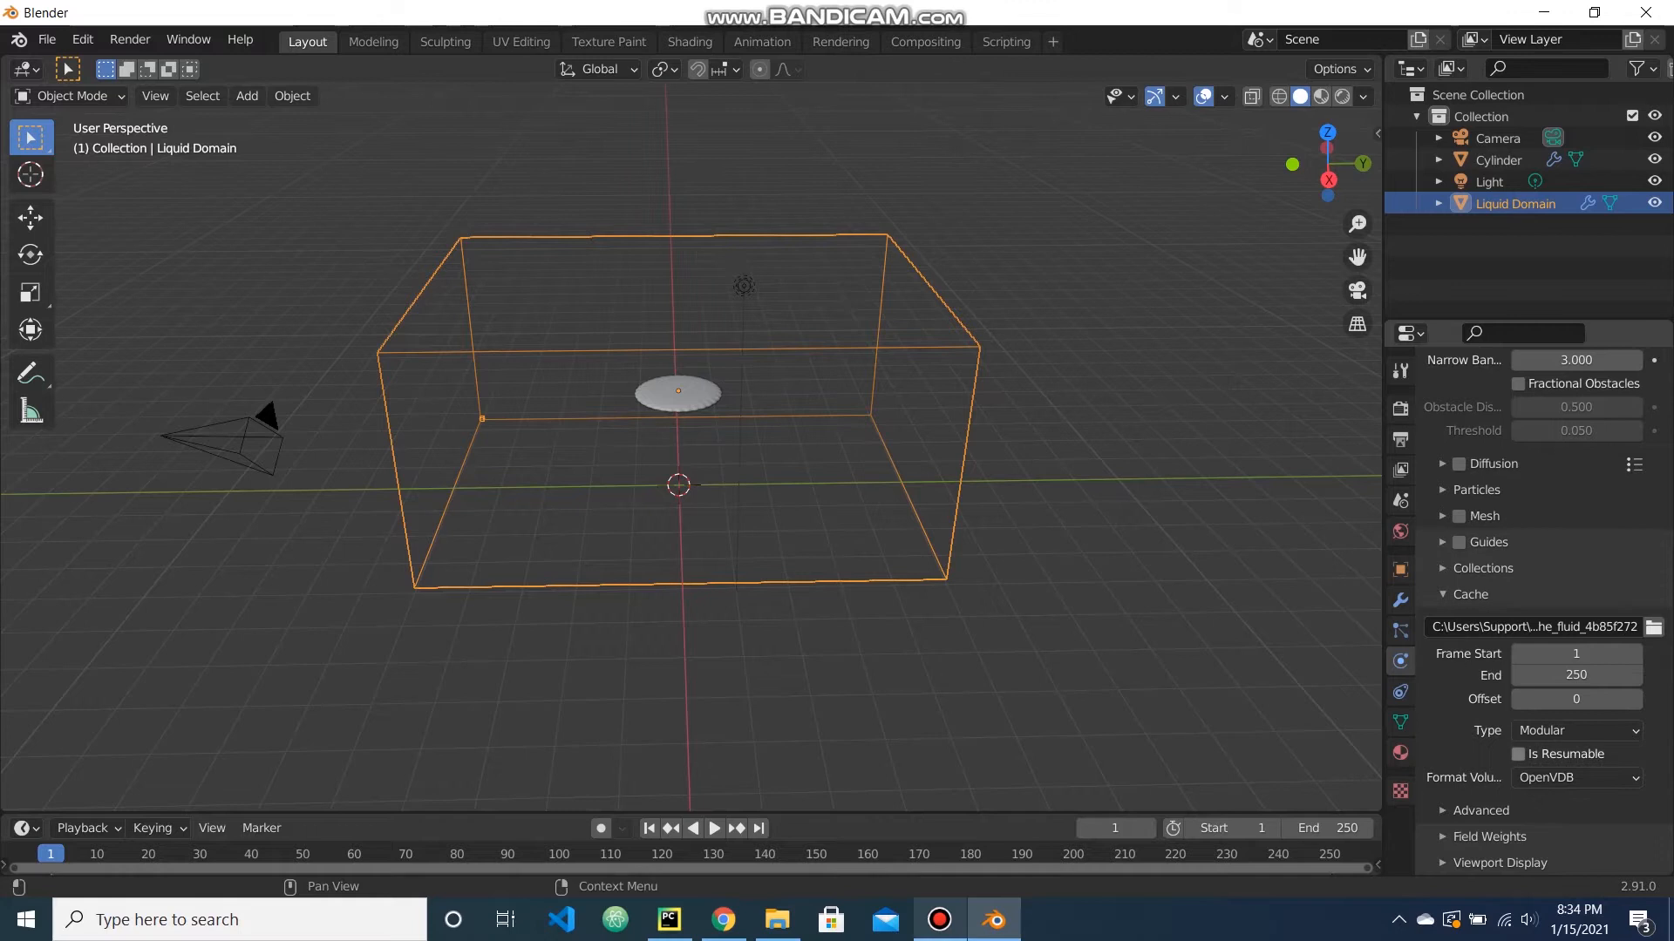
Enable Mesh for the liquid domain with an Upres Factor of 4 and a mesh Particle Radius of 1.
scroll(1534, 567, up, 2)
click(1459, 586)
click(1482, 586)
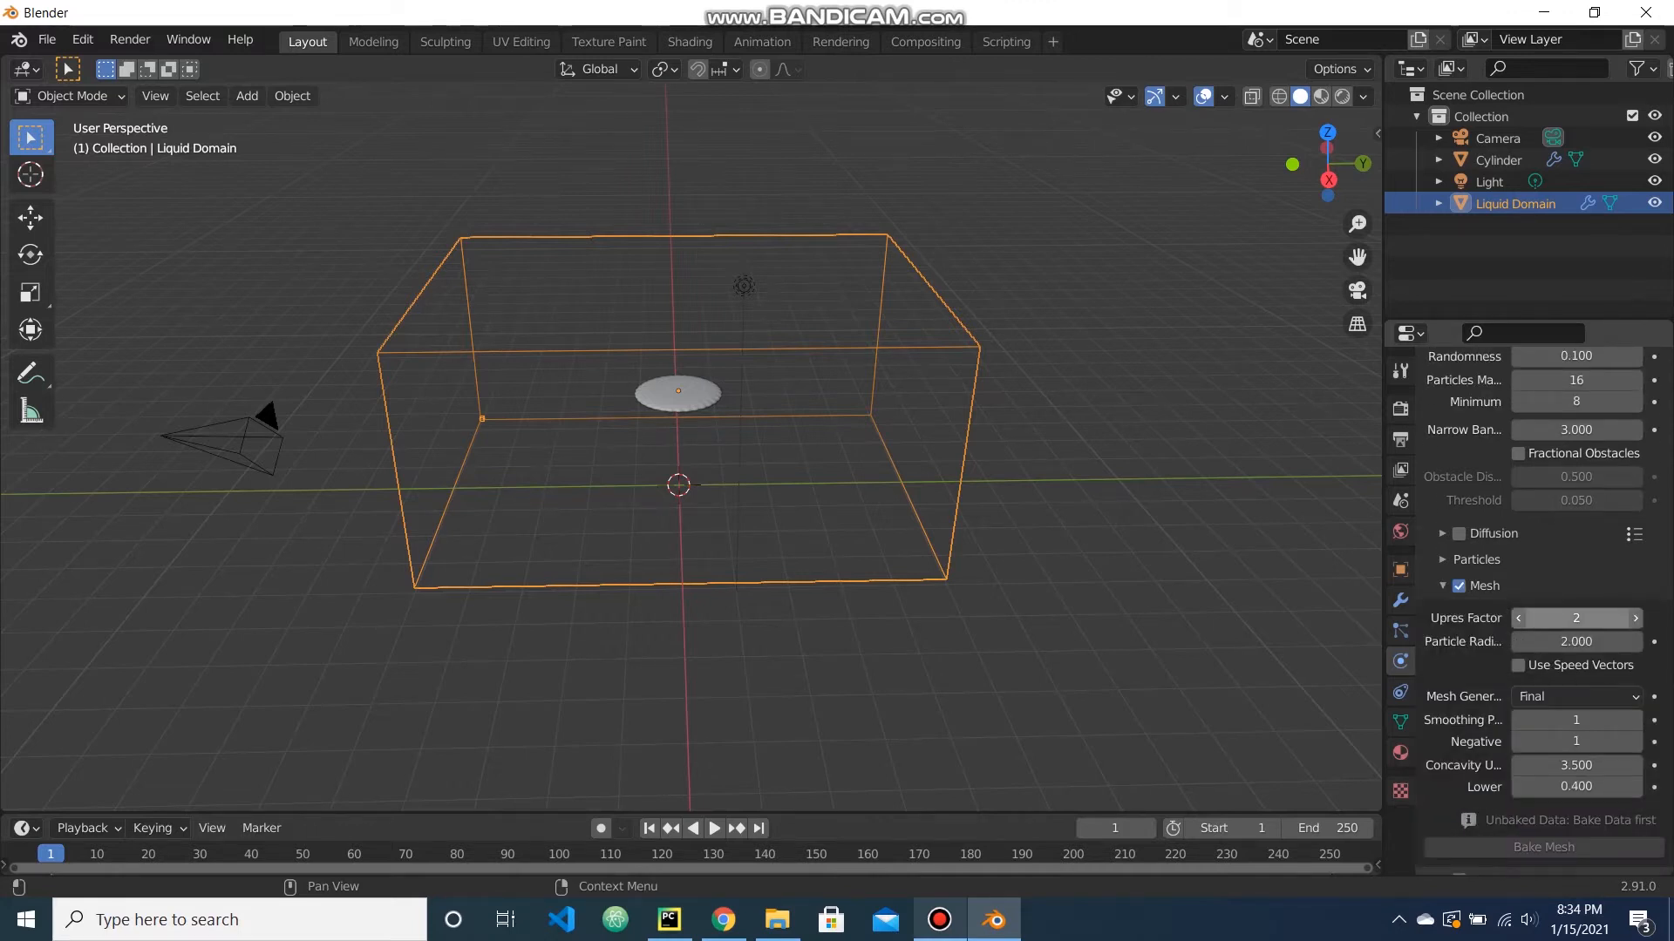
double_click(1576, 618)
text(4)
key(Return)
double_click(1576, 642)
text(1)
key(Return)
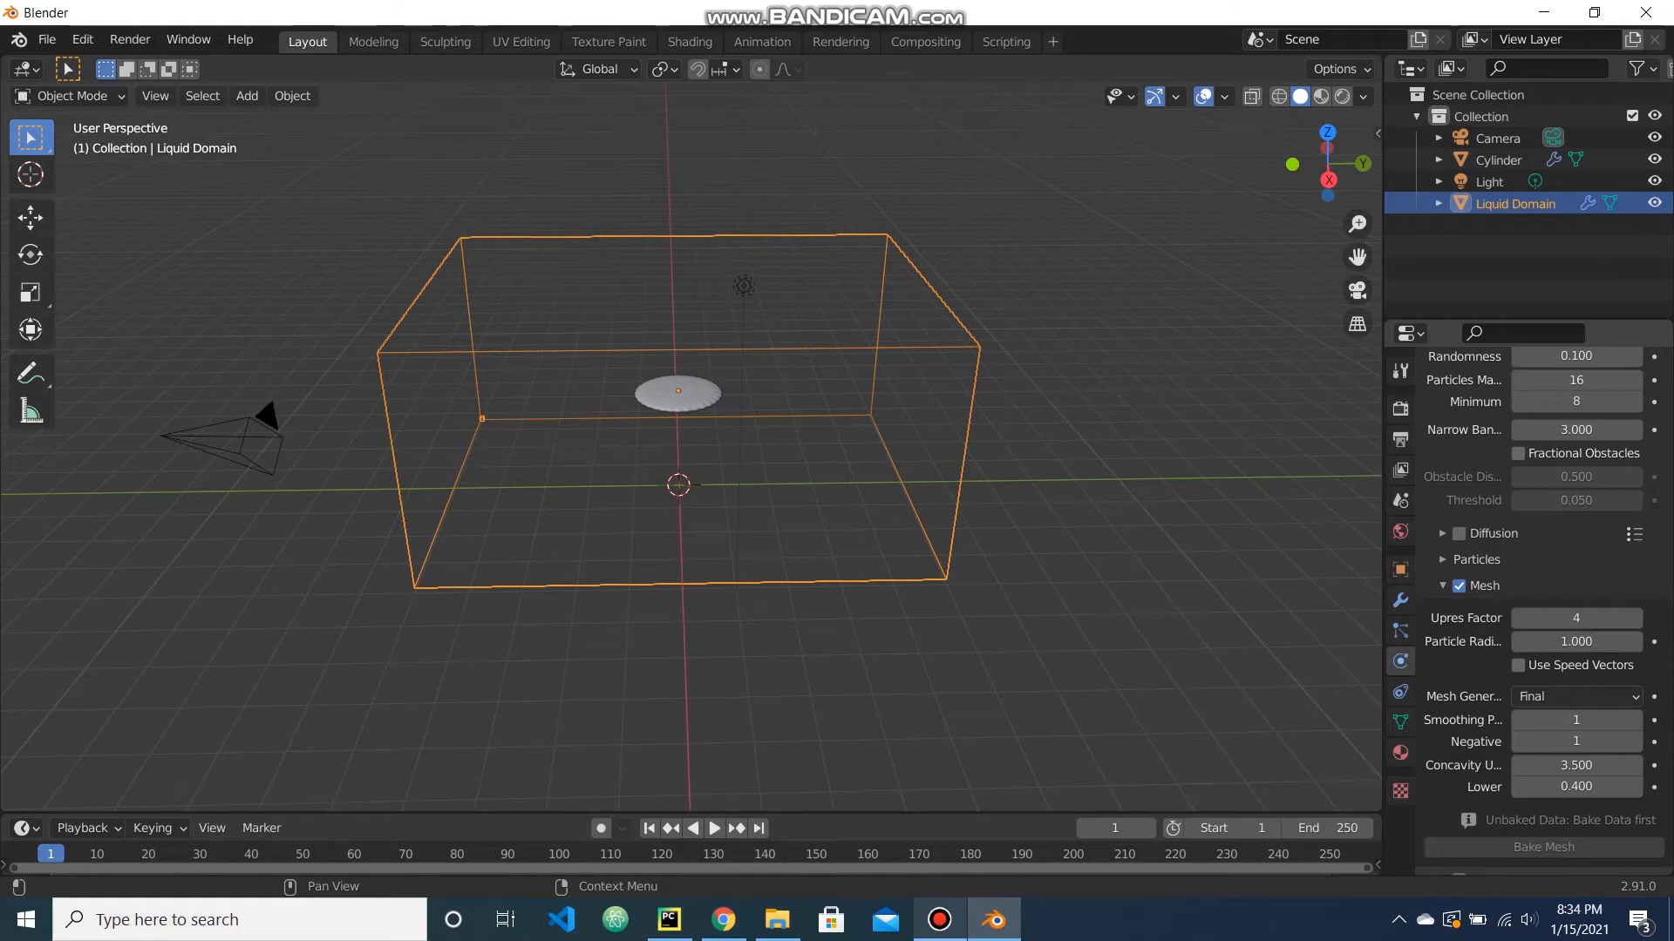
Enable the Is Resumable option for the liquid domain's cache.
scroll(1543, 611, up, 8)
scroll(1543, 611, up, 7)
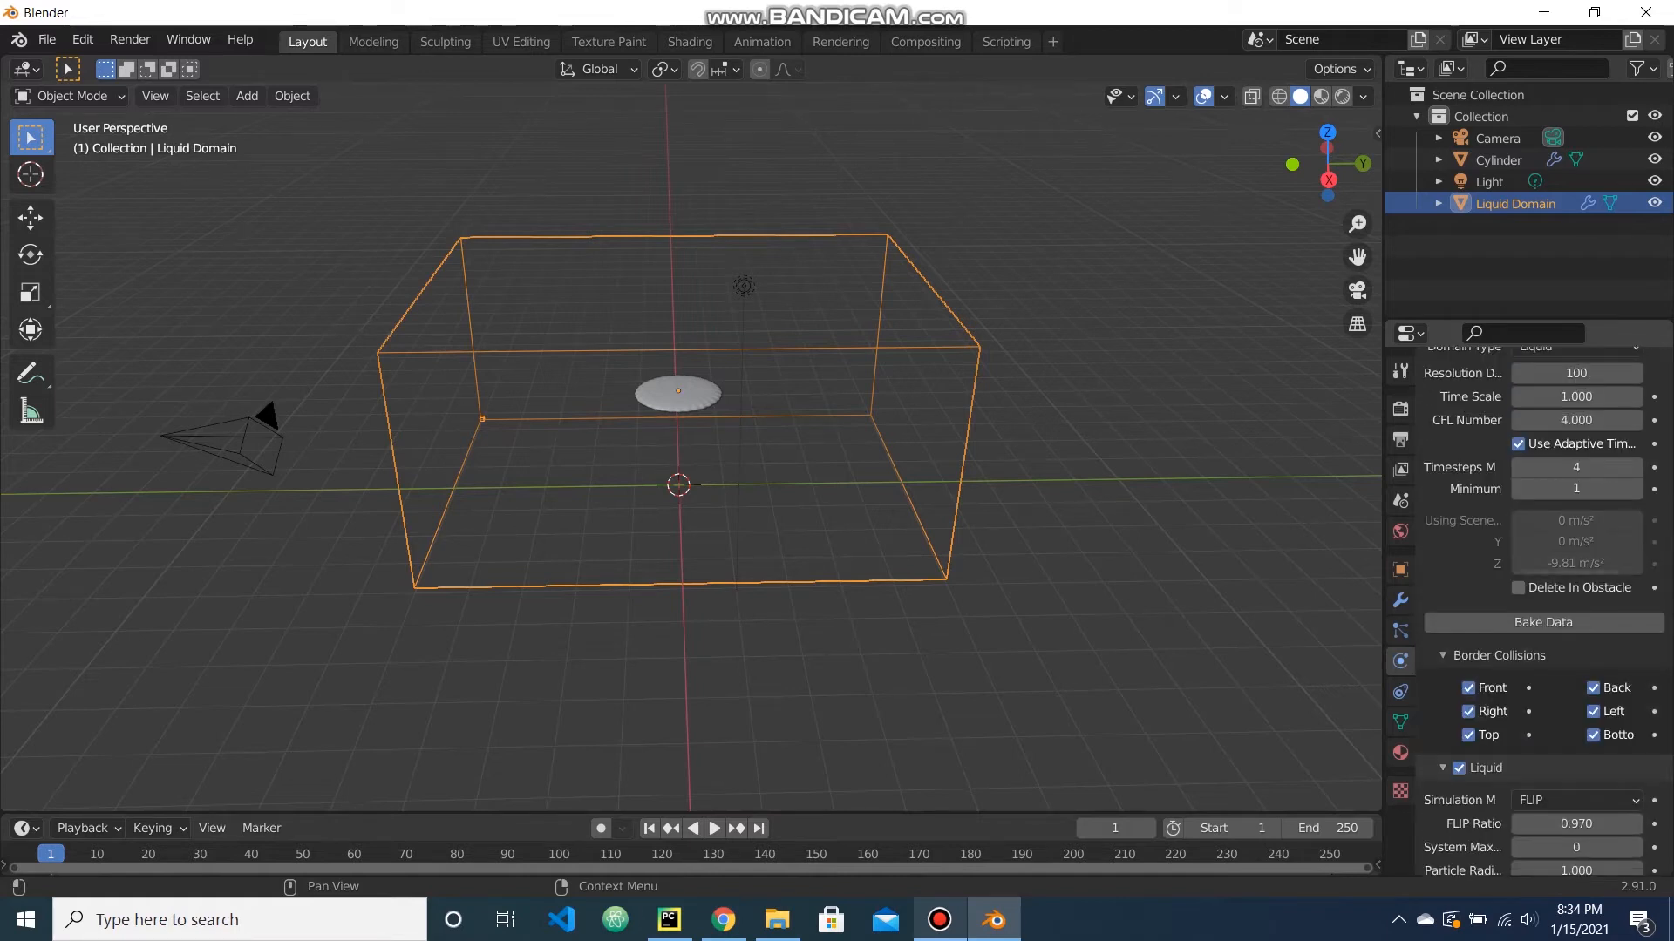
scroll(1543, 610, down, 4)
scroll(1543, 610, down, 20)
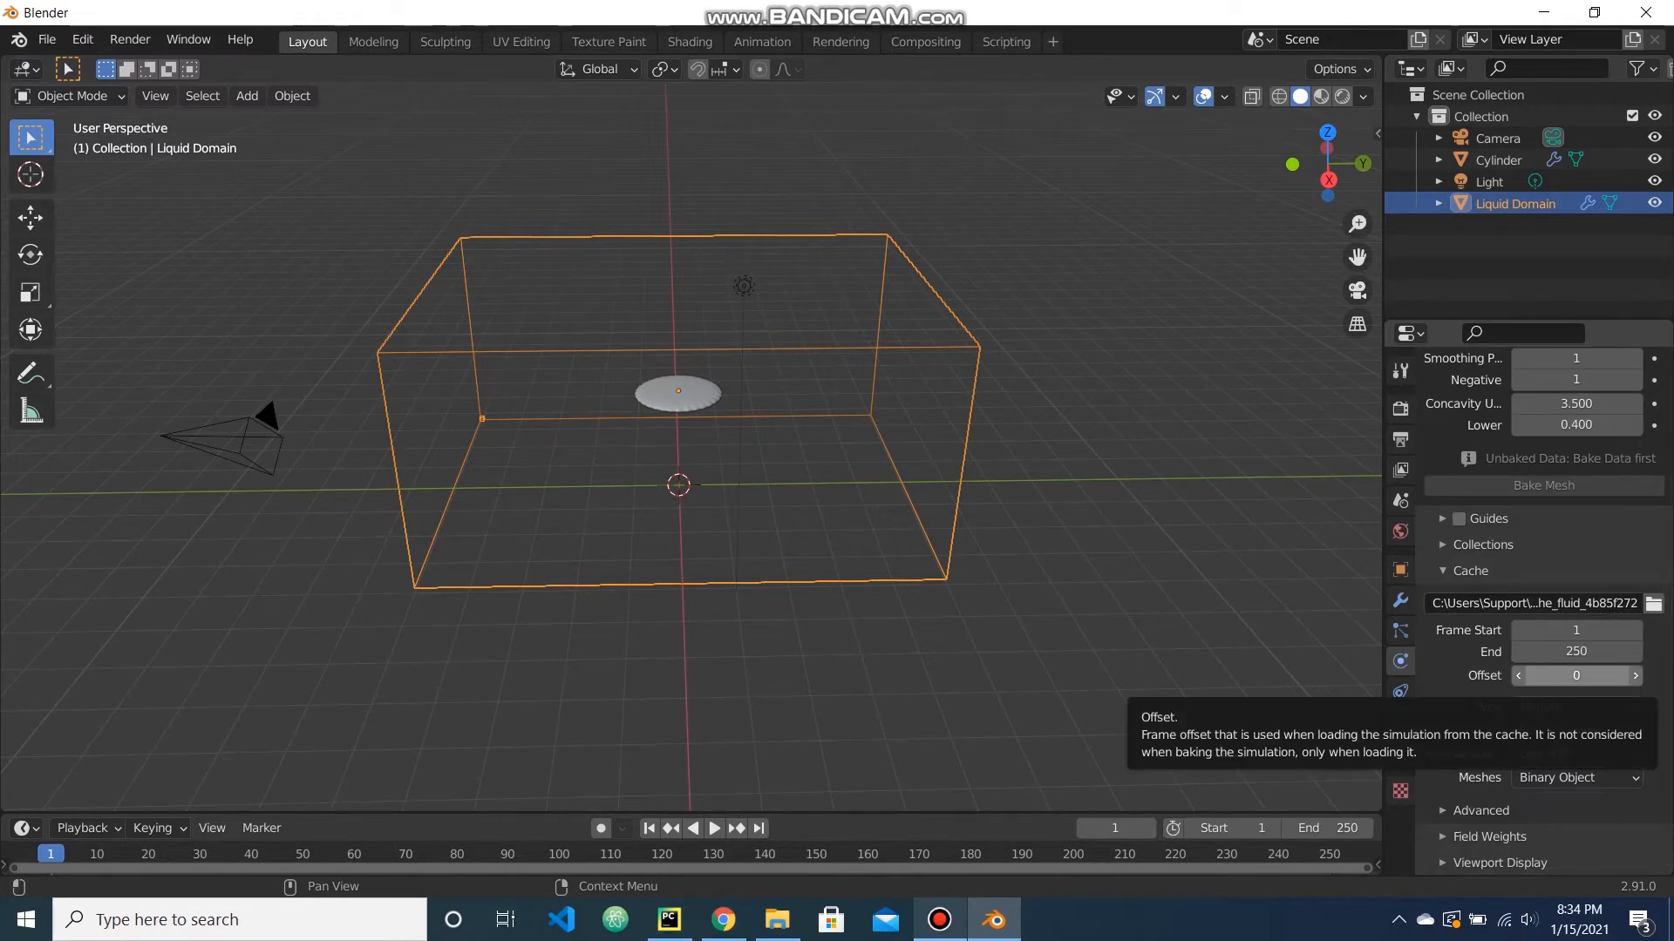
scroll(1576, 676, up, 4)
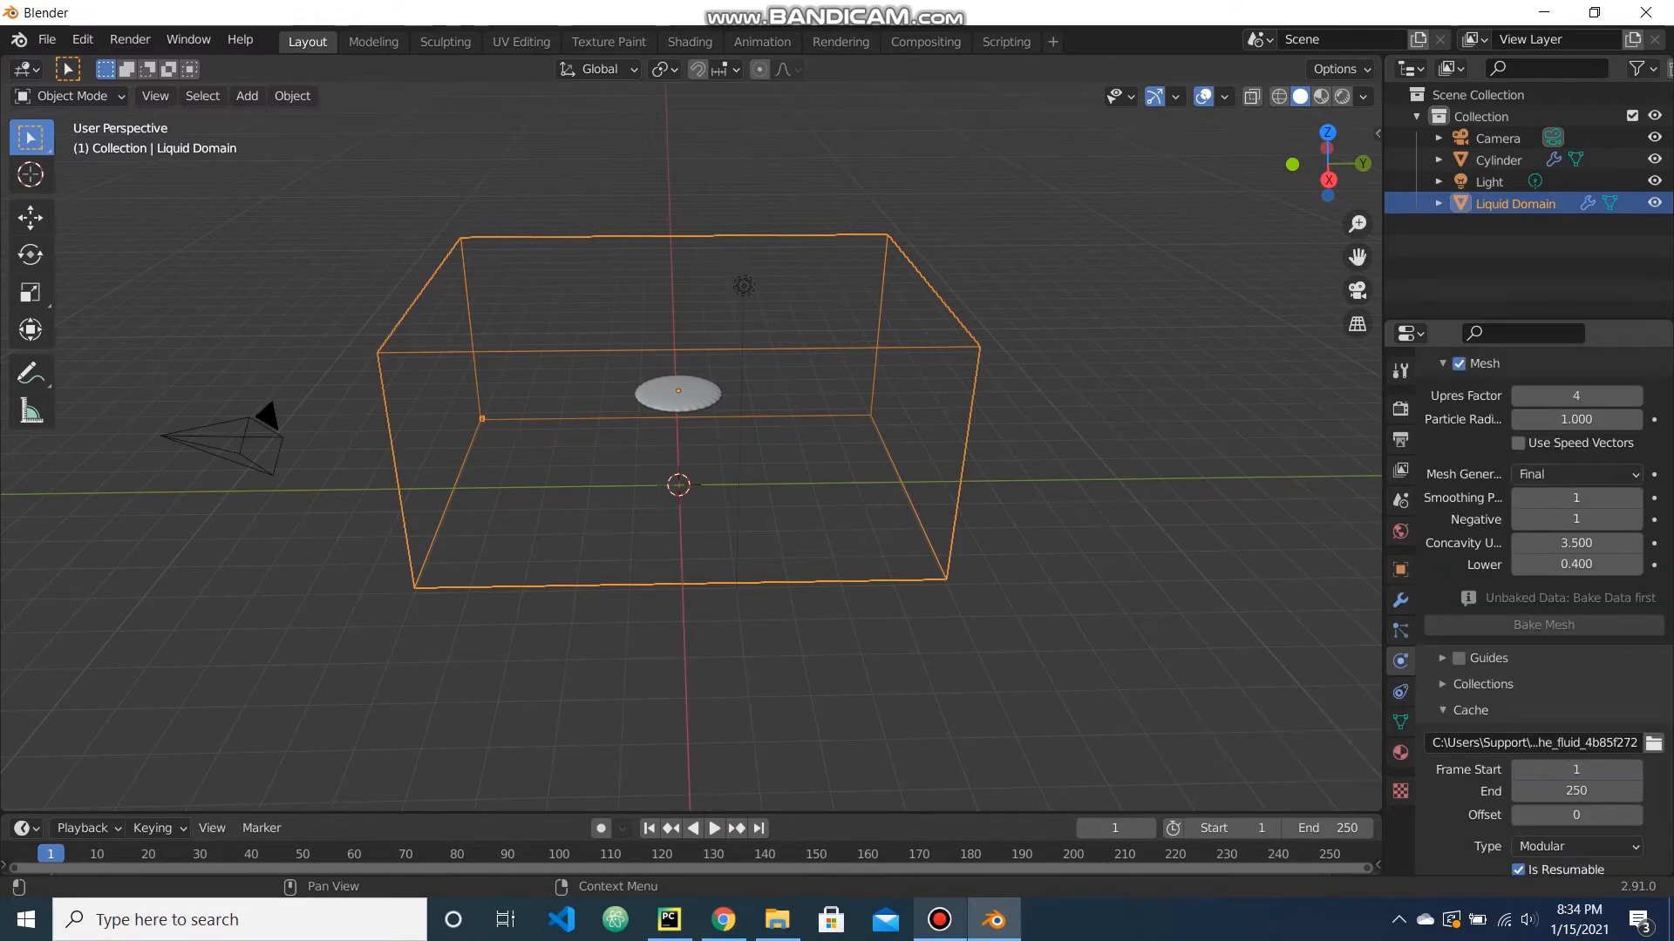
Bake the liquid domain's fluid data.
scroll(1576, 695, up, 15)
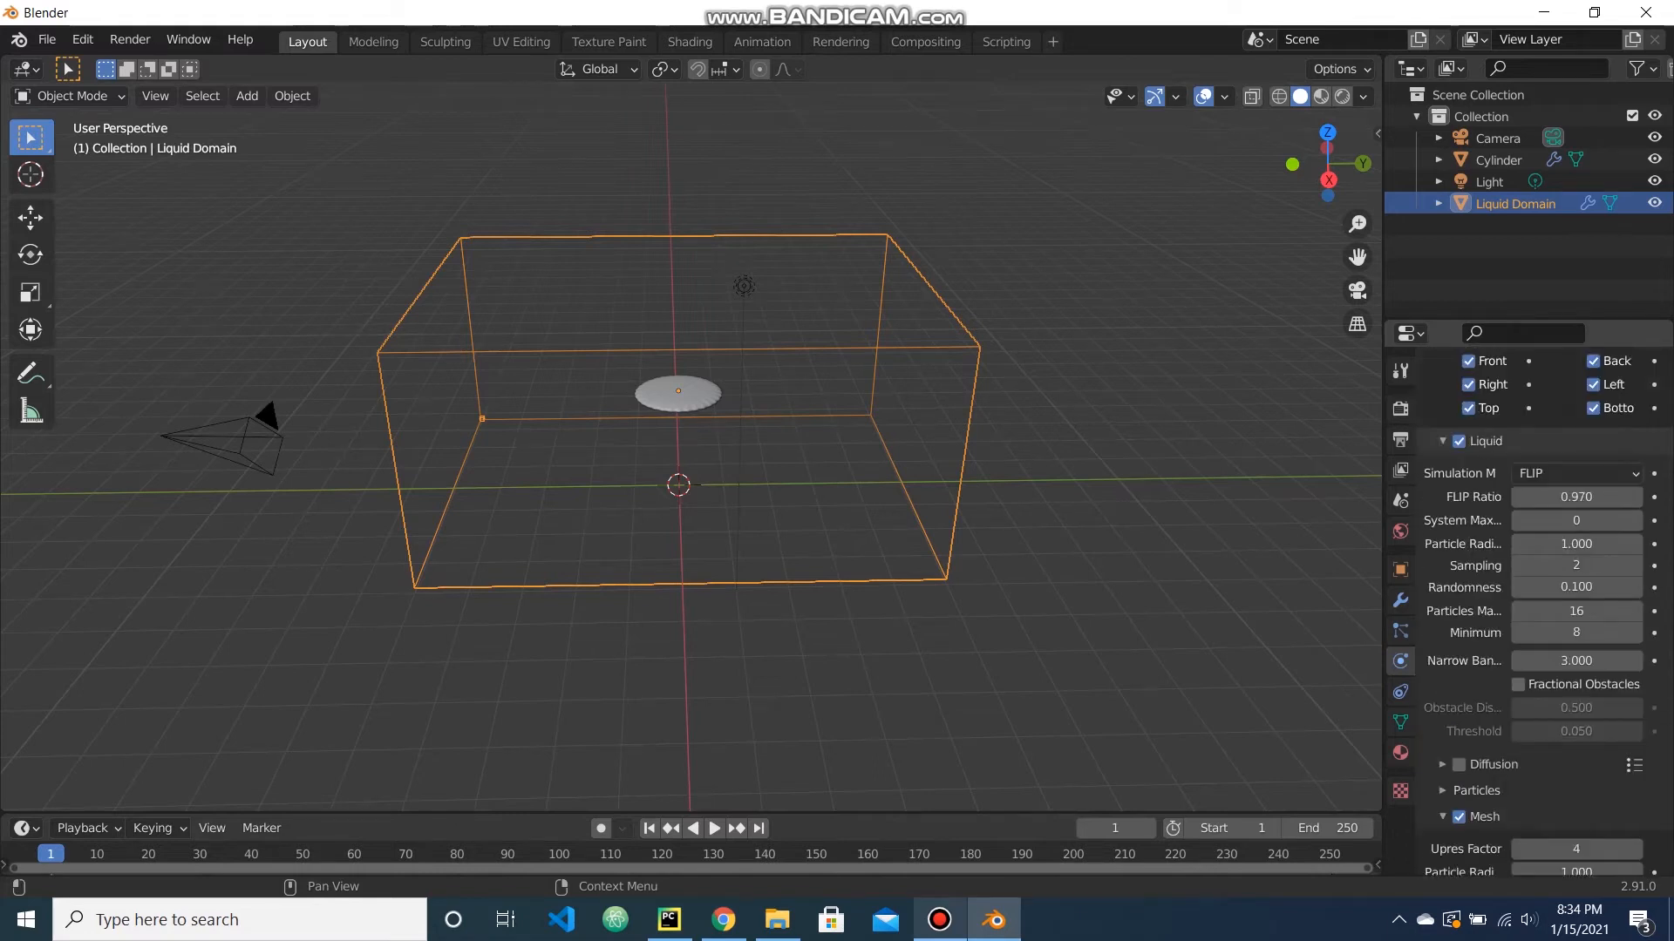
scroll(1576, 694, up, 6)
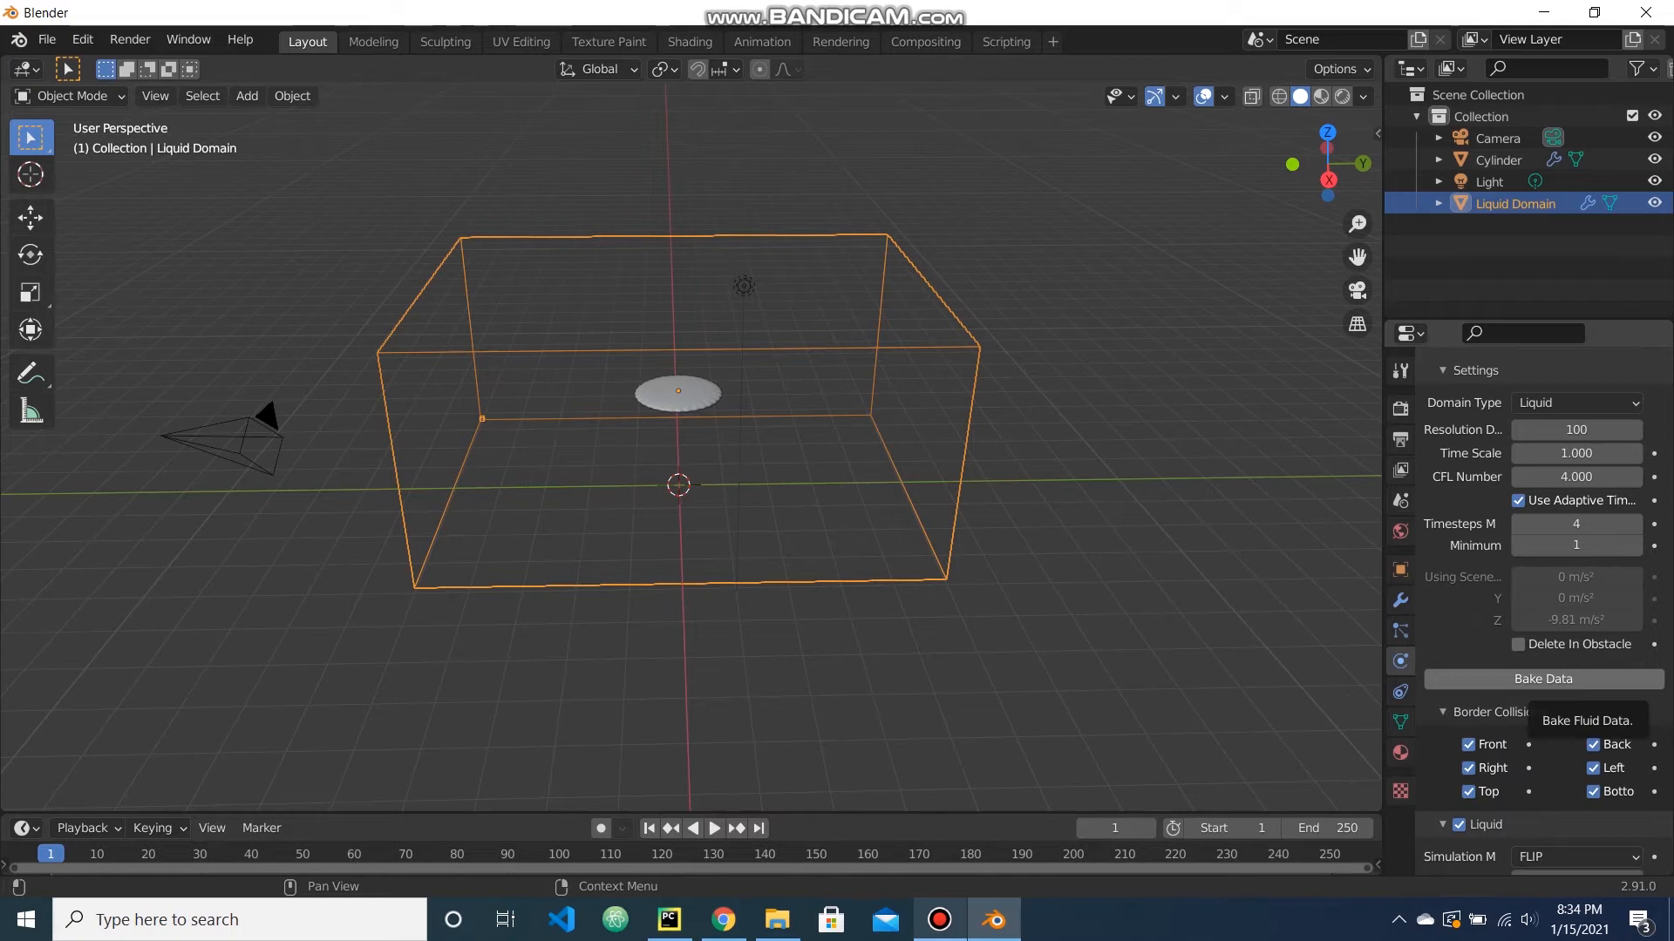
click(1534, 679)
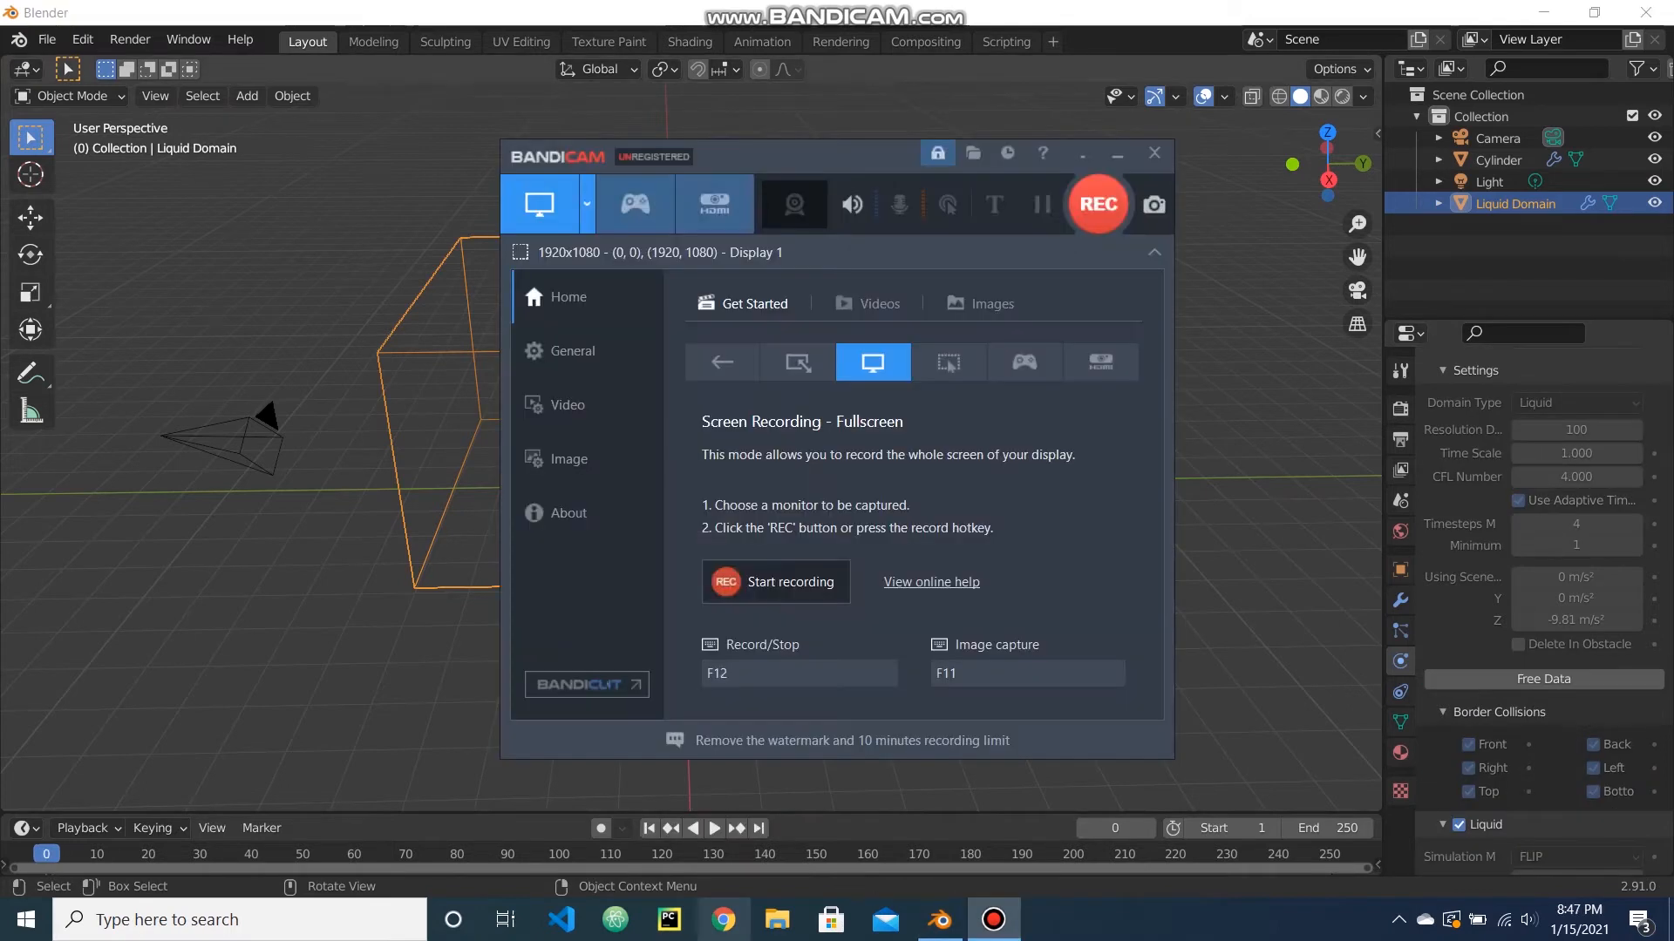
Deselect everything and play the baked simulation to examine how the liquid pours and spreads inside the domain.
key(alt+a)
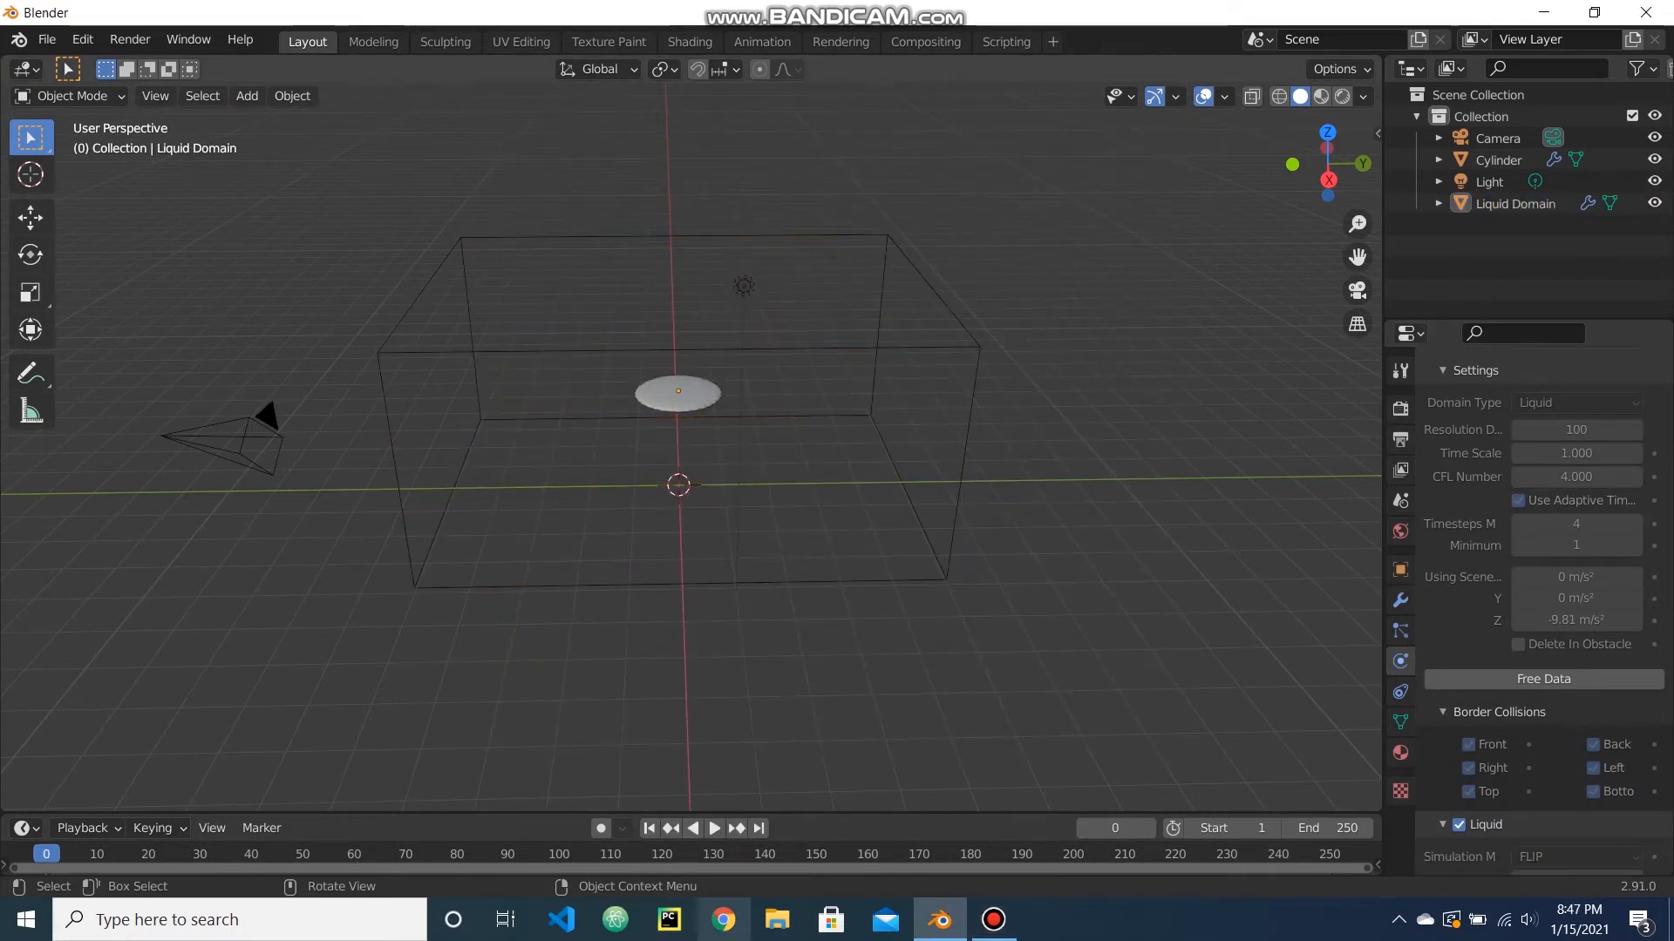
mouse_move(767, 523)
middle_down()
mouse_move(729, 530)
mouse_move(799, 497)
mouse_move(770, 511)
middle_up()
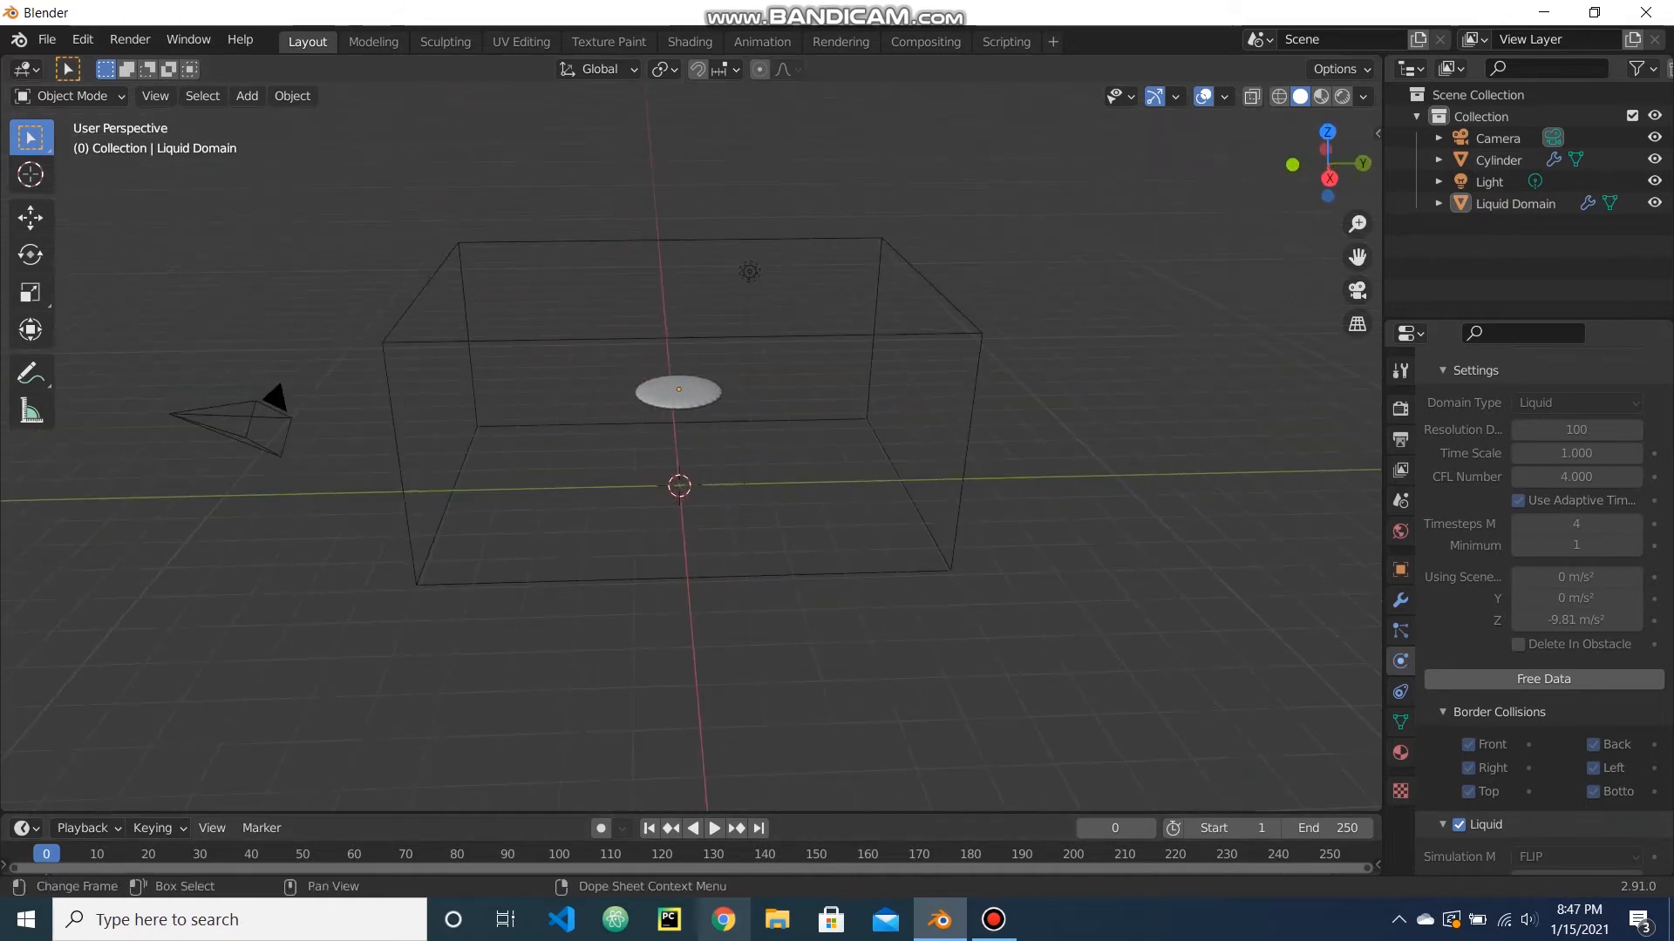
key(space)
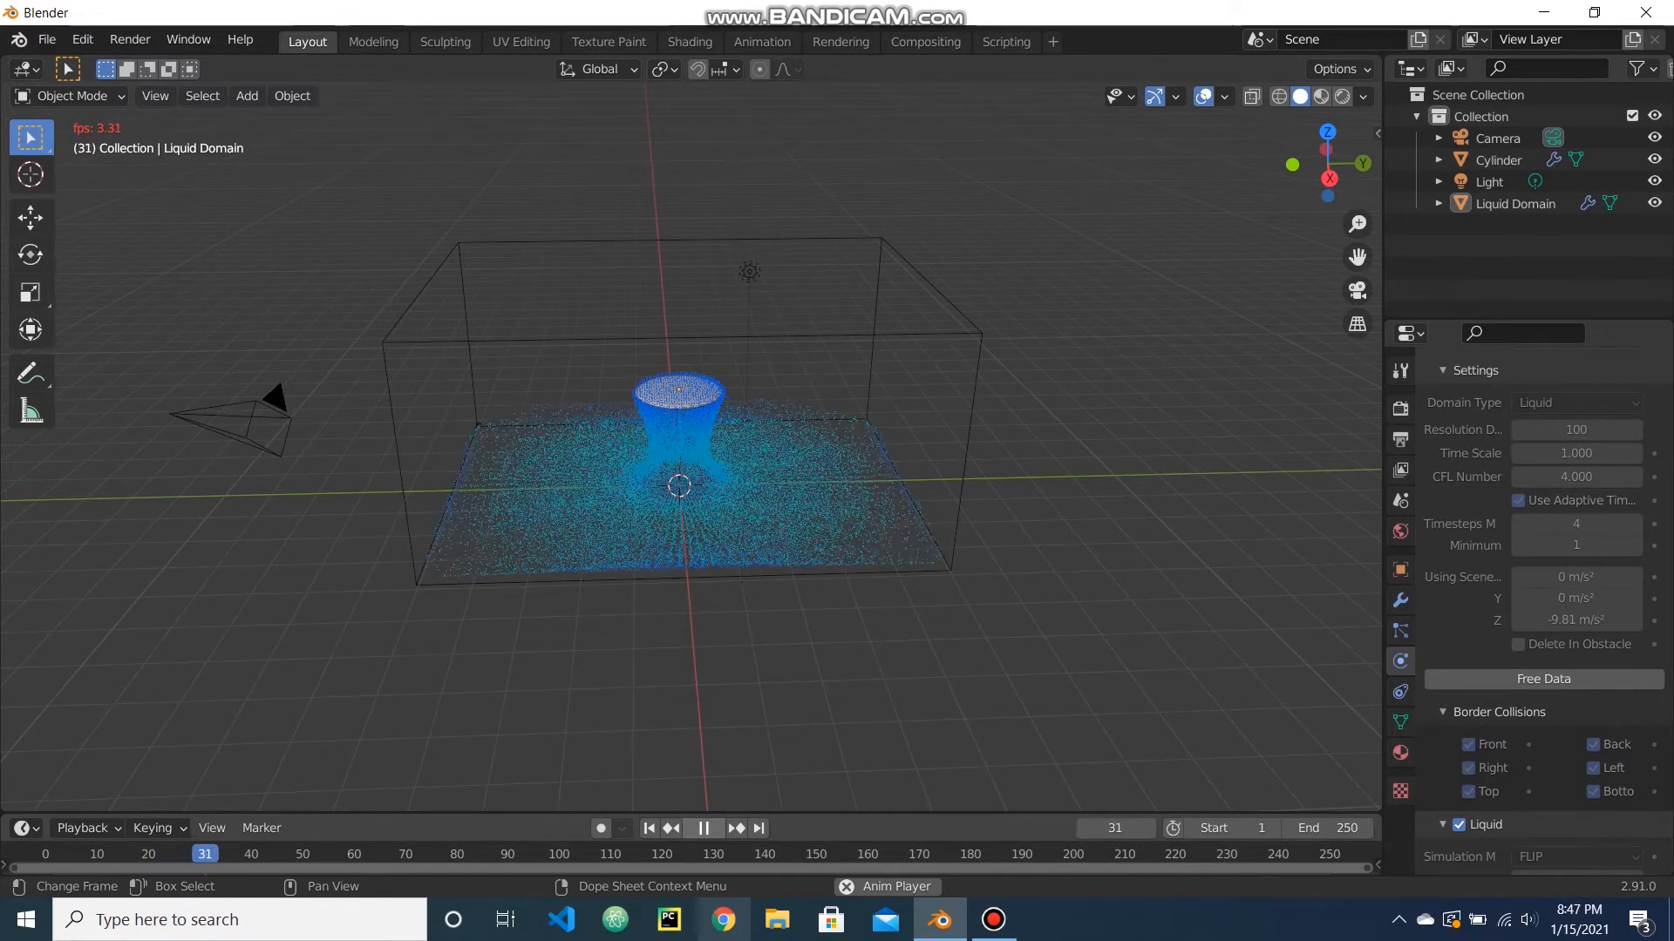
key(space)
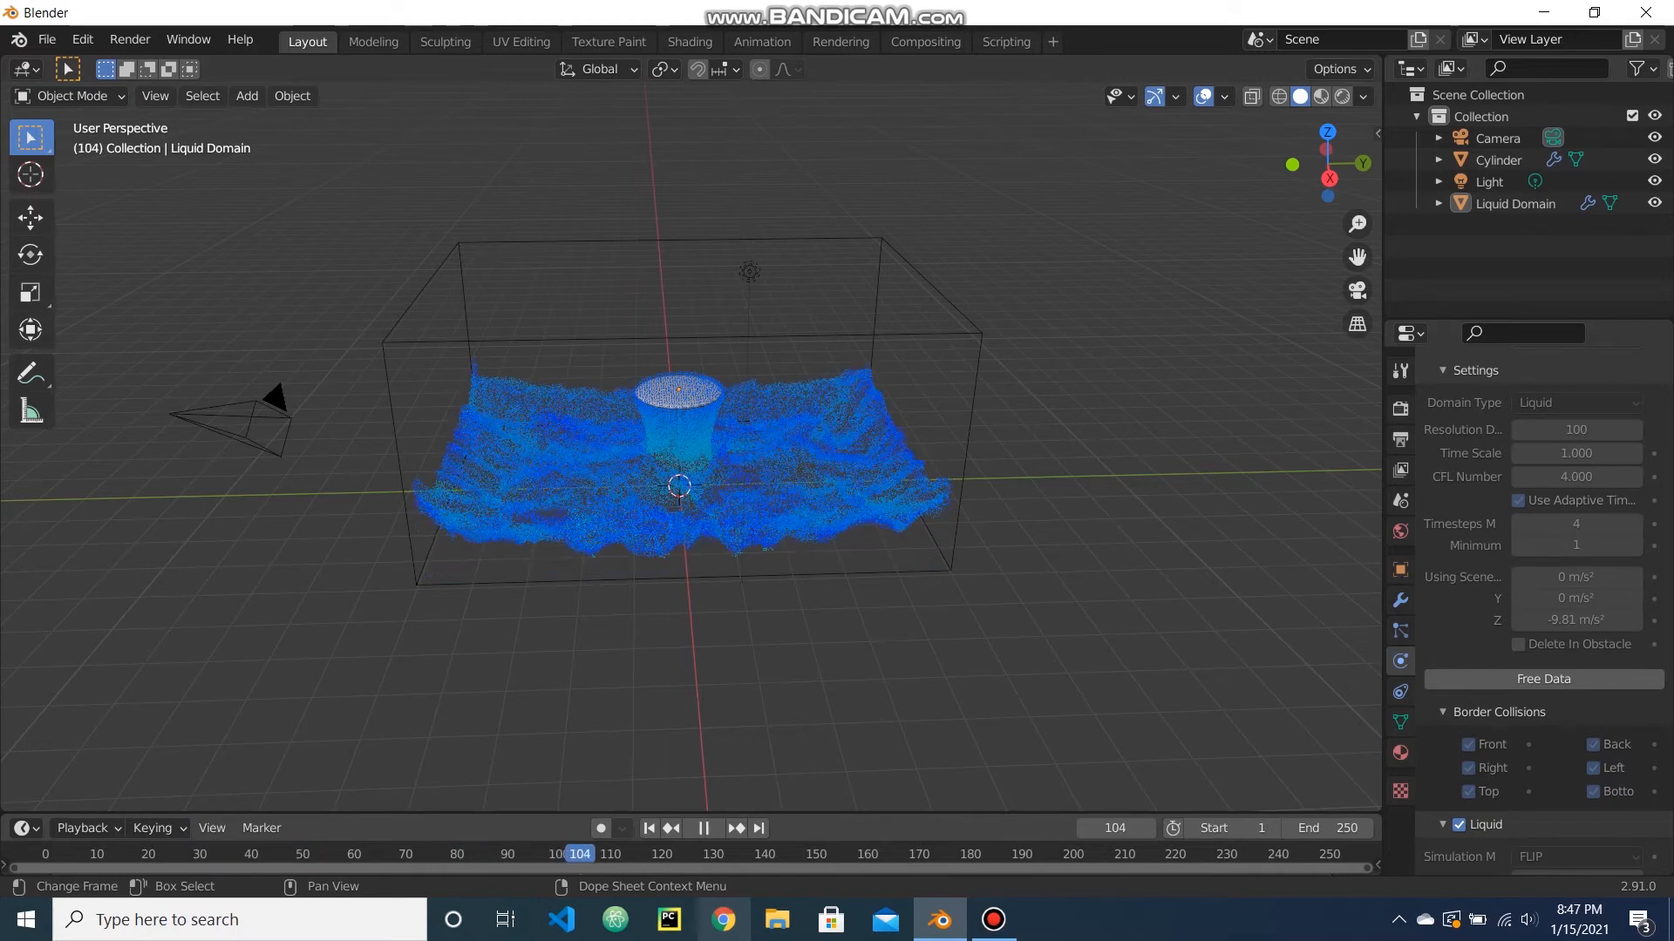
key(space)
middle_drag(610, 488, 647, 434)
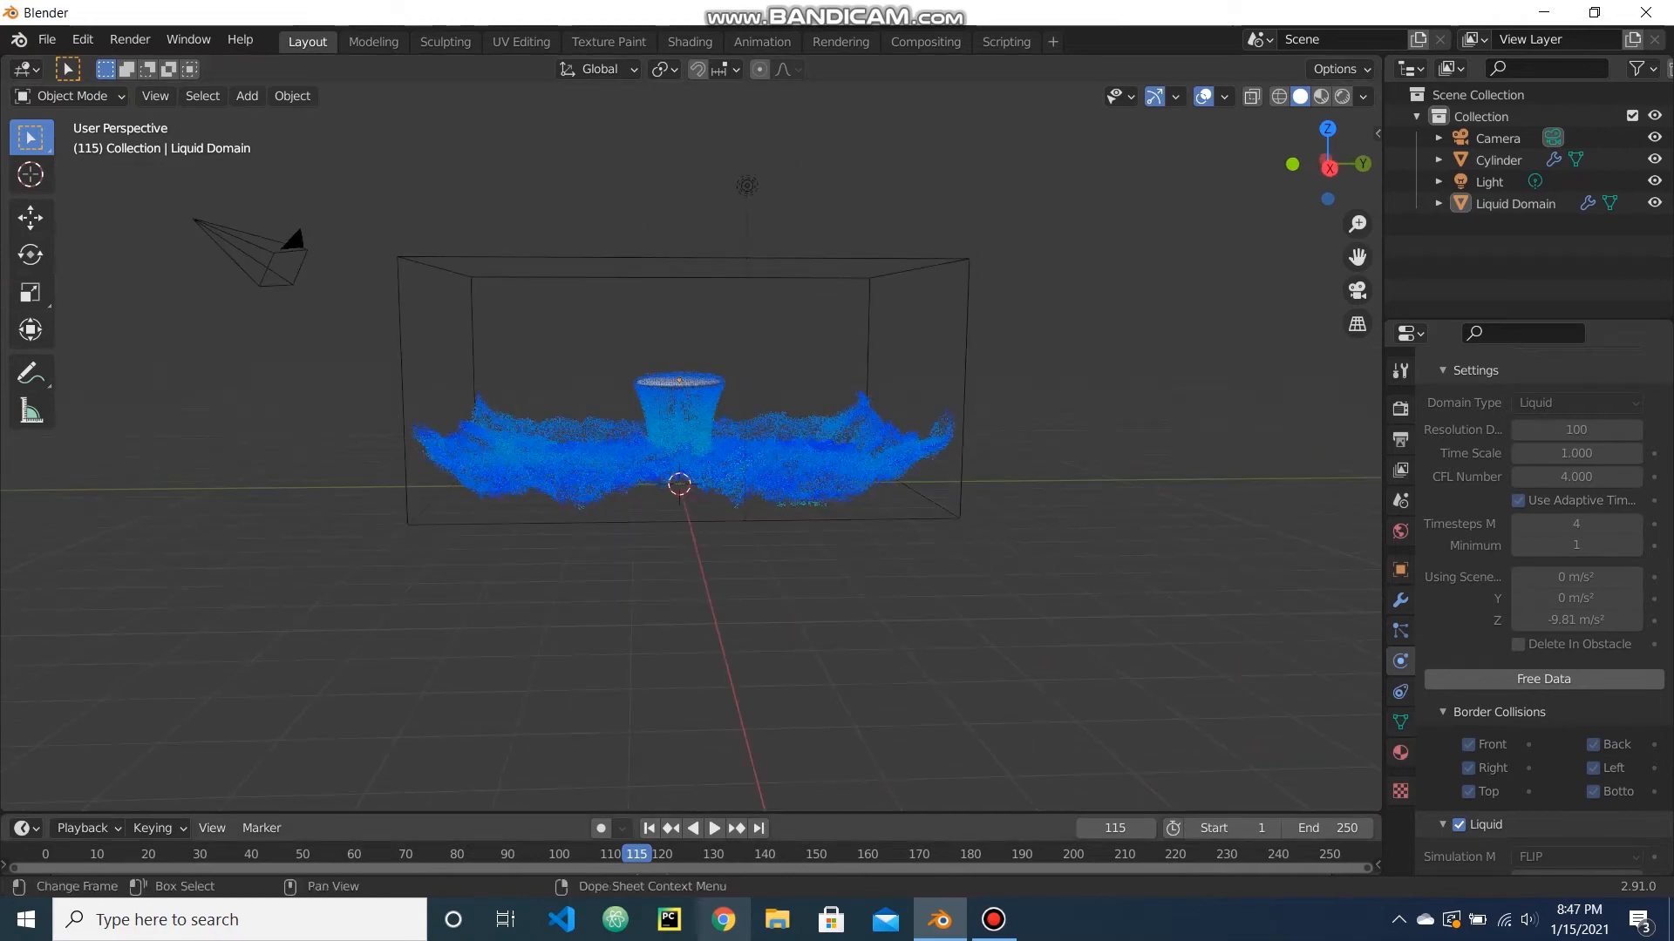
Return the timeline to frame 0 and free the liquid domain's baked fluid data.
drag(636, 854, 46, 854)
click(1543, 679)
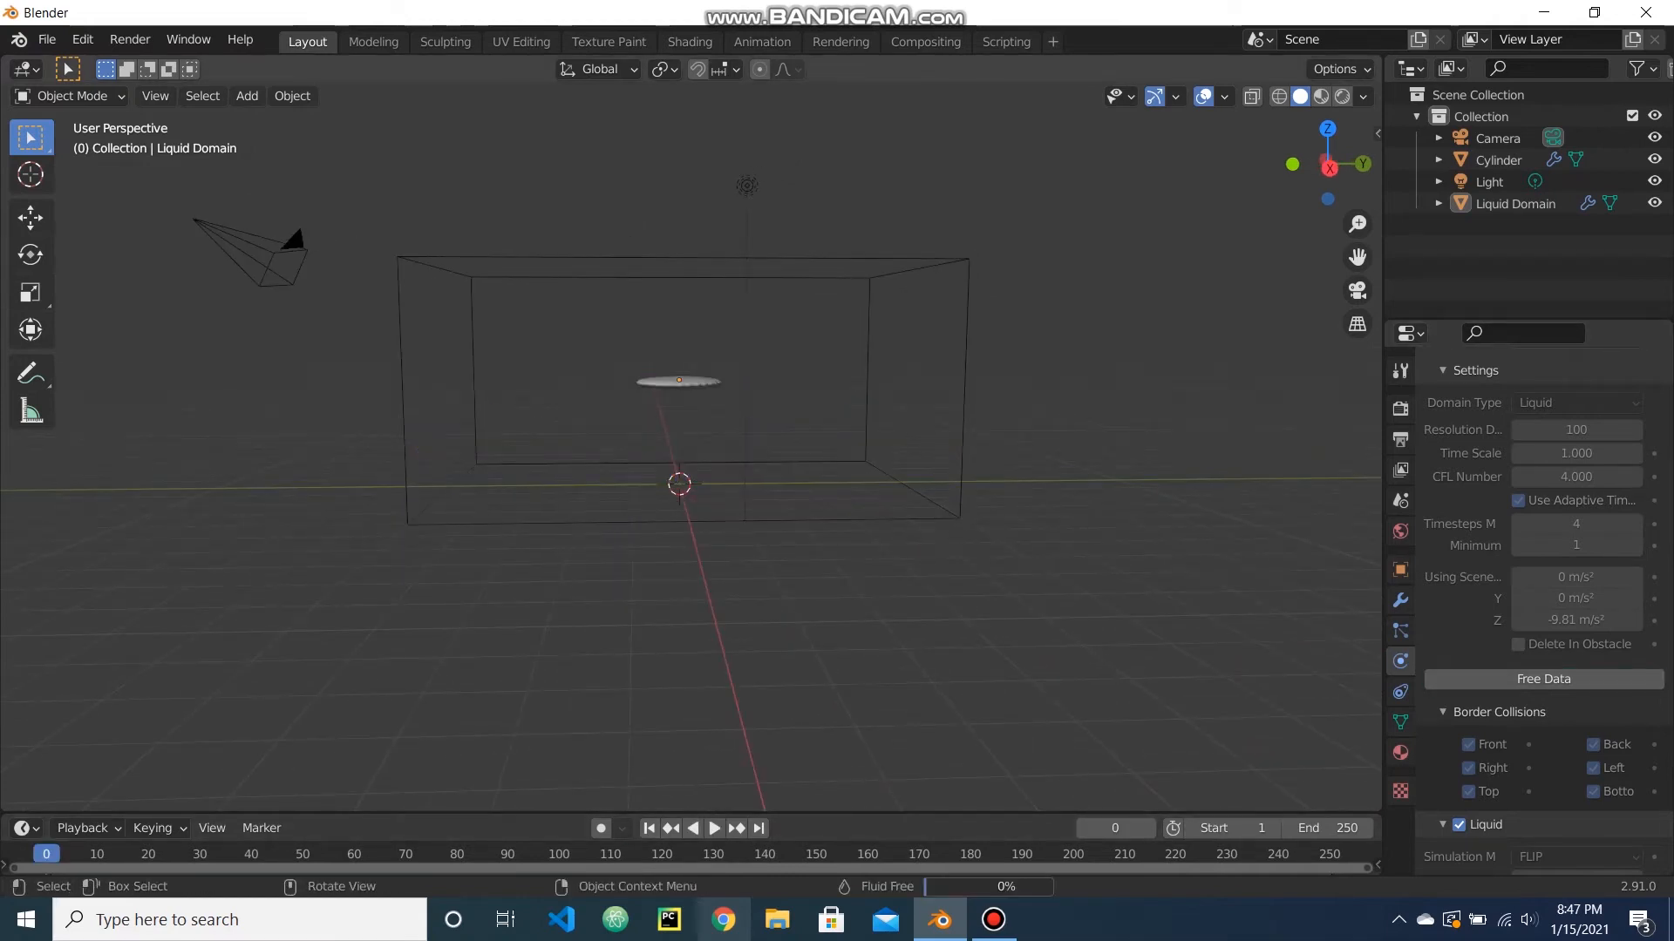
Add a cube at the world origin and scale it uniformly to about 0.61.
middle_drag(784, 435, 794, 477)
key(shift+a)
mouse_move(688, 453)
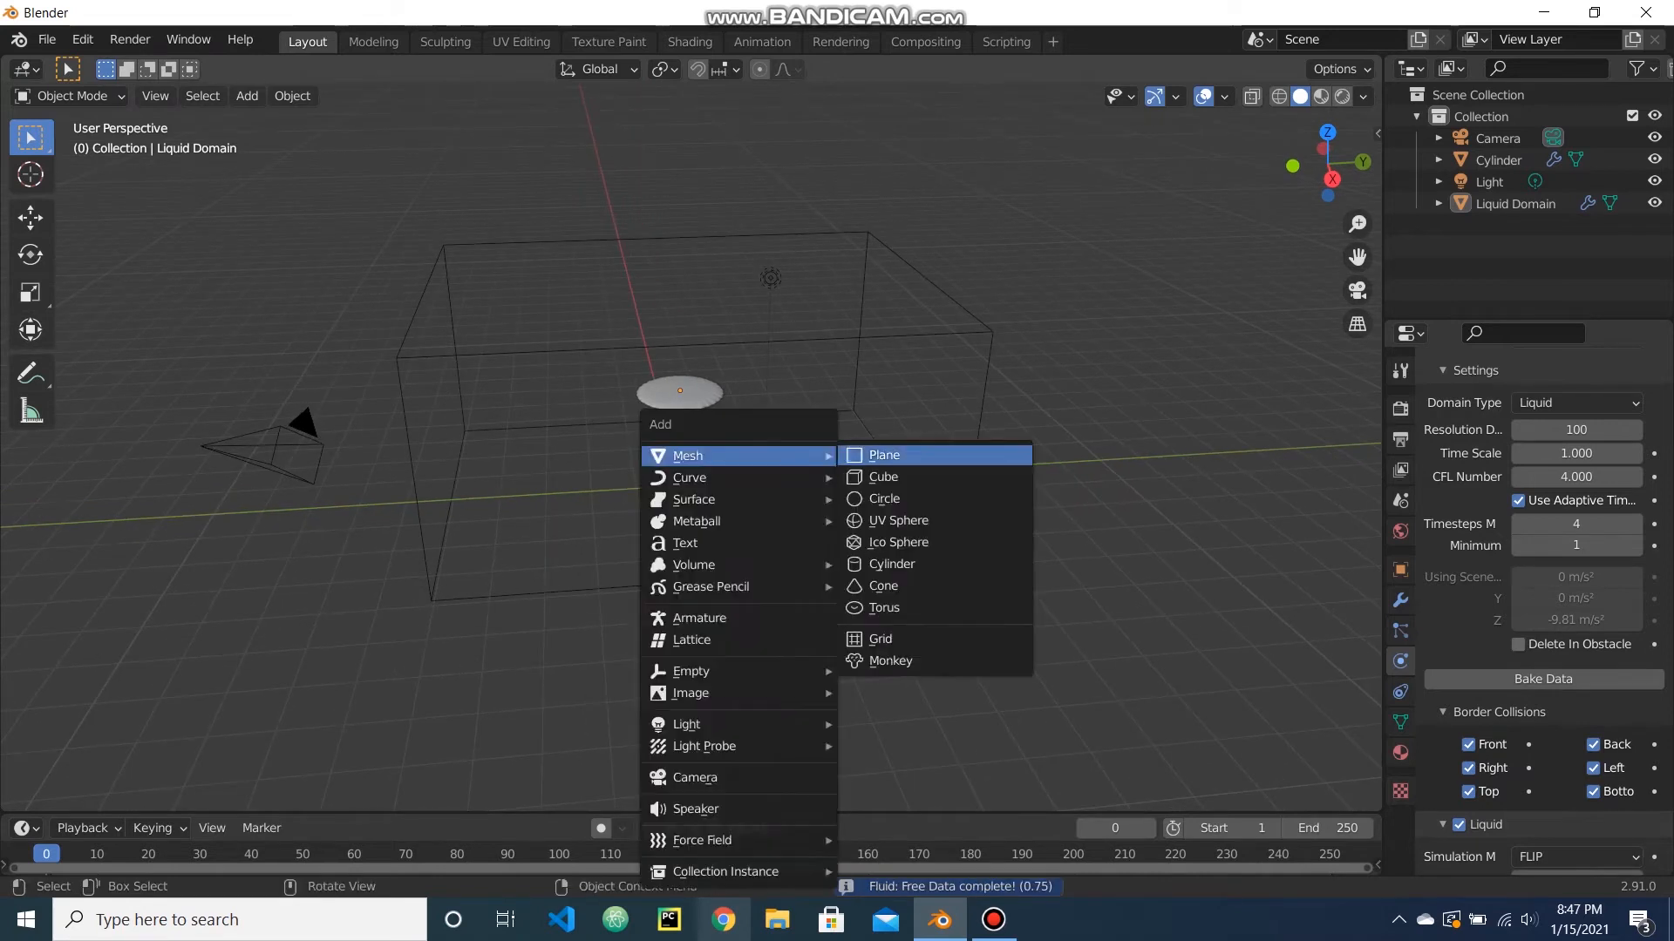
click(889, 475)
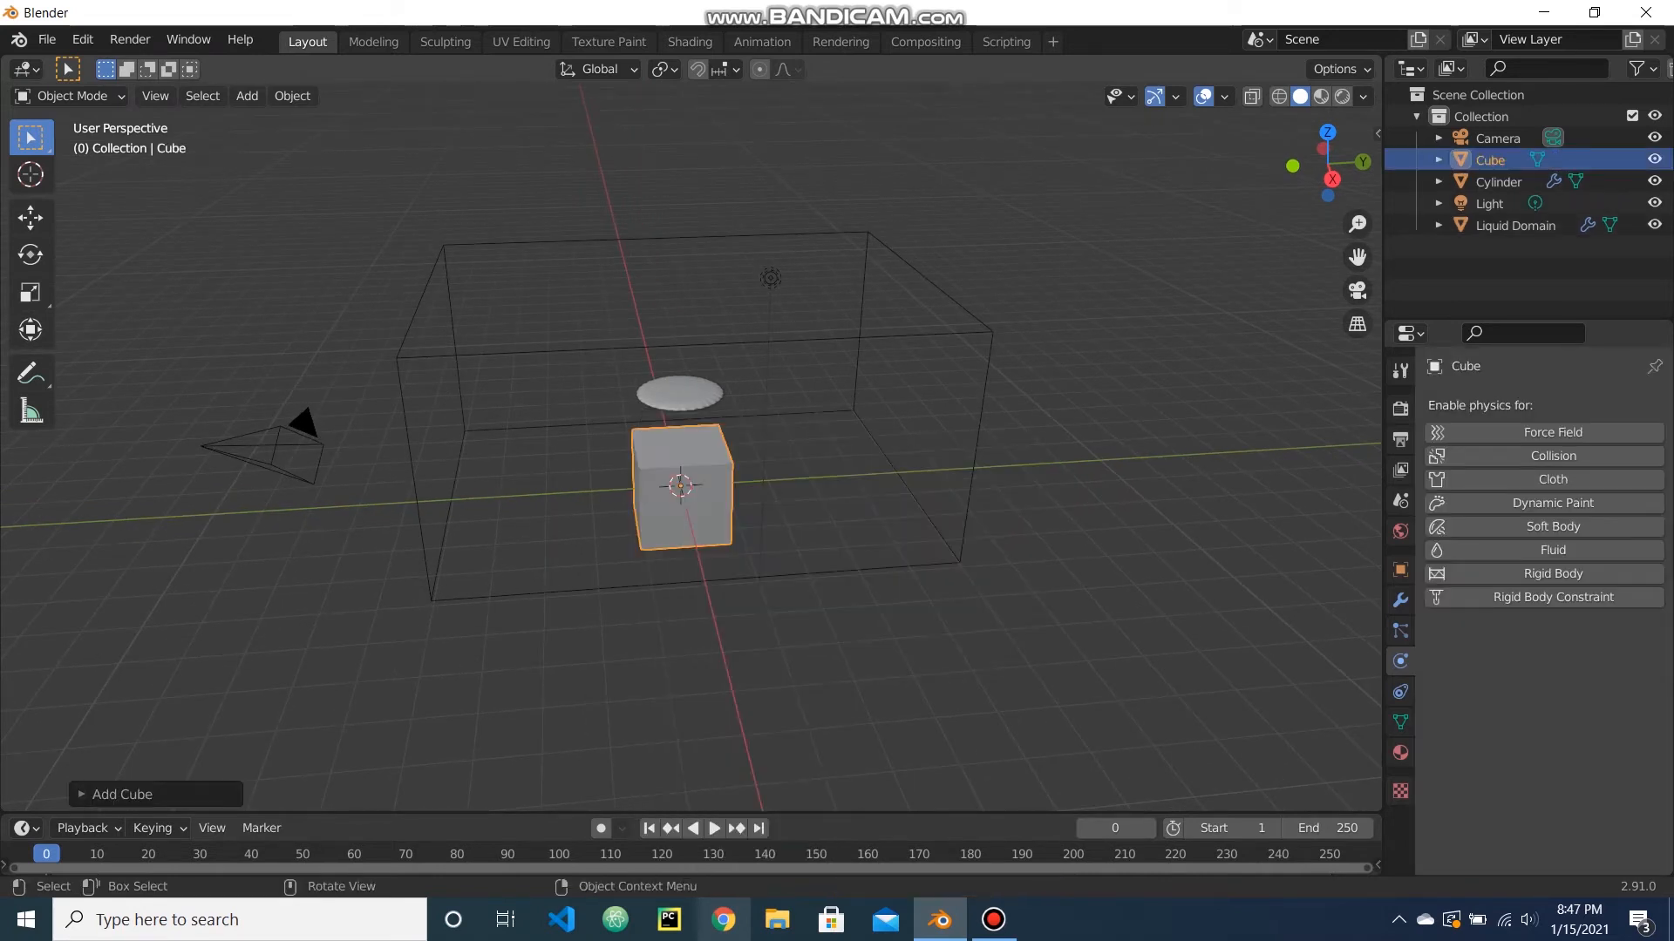
key(s)
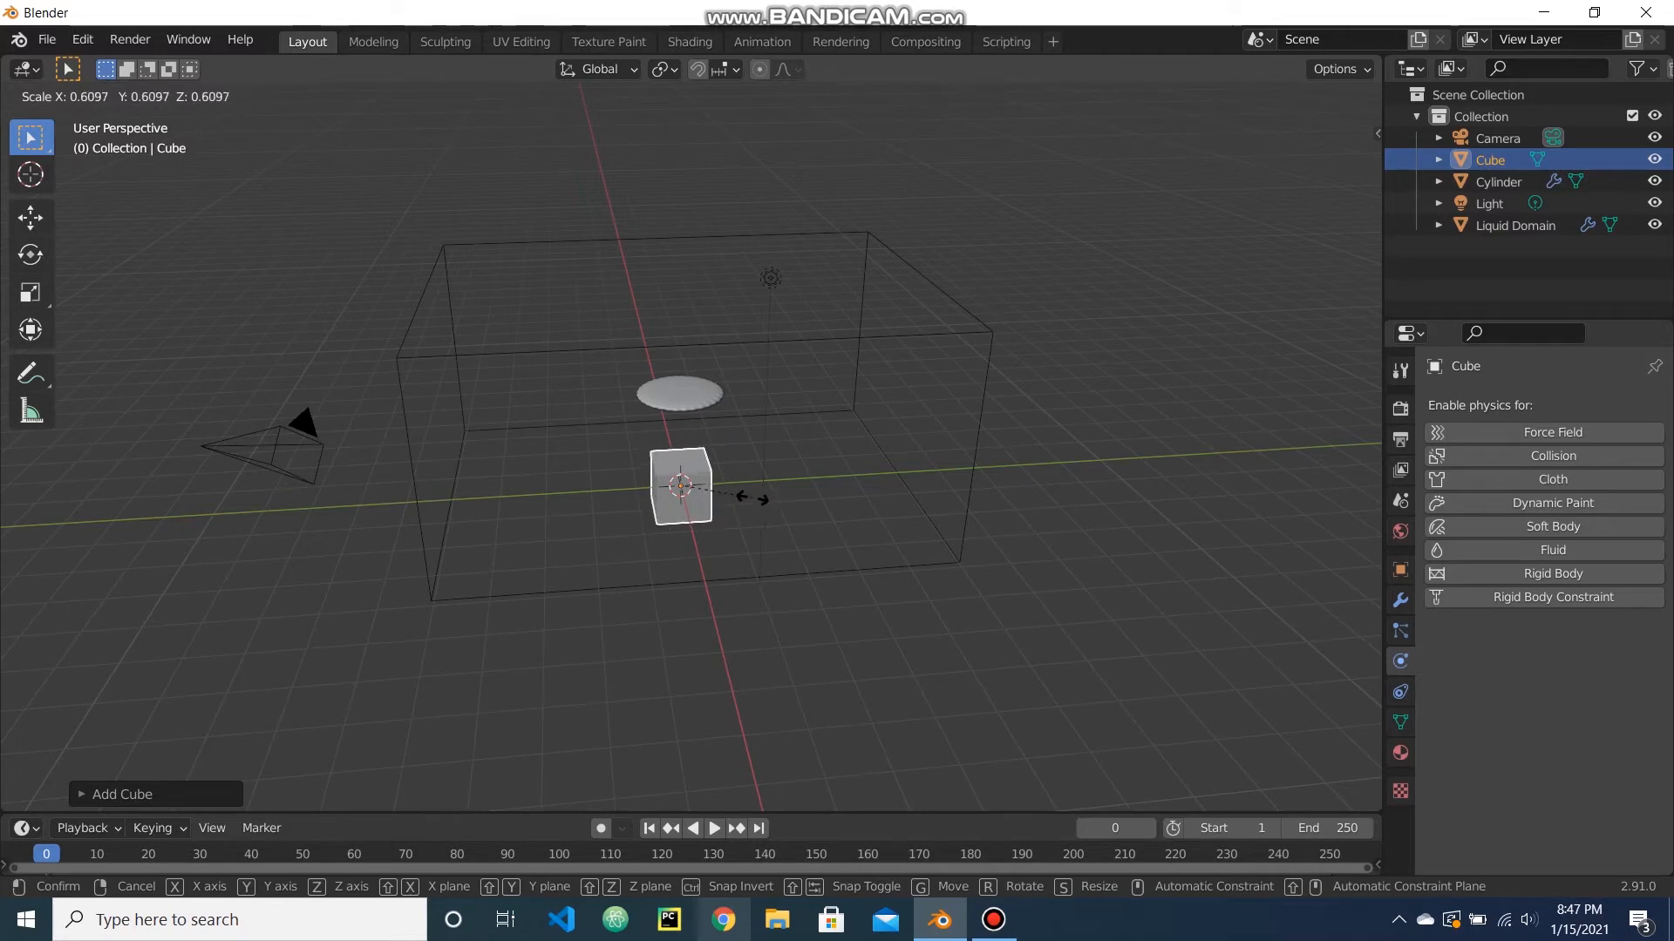
click(741, 499)
Move the cube along the positive Y axis to about midway between the origin and the domain's side wall.
key(g)
key(y)
click(880, 491)
middle_drag(880, 490, 816, 490)
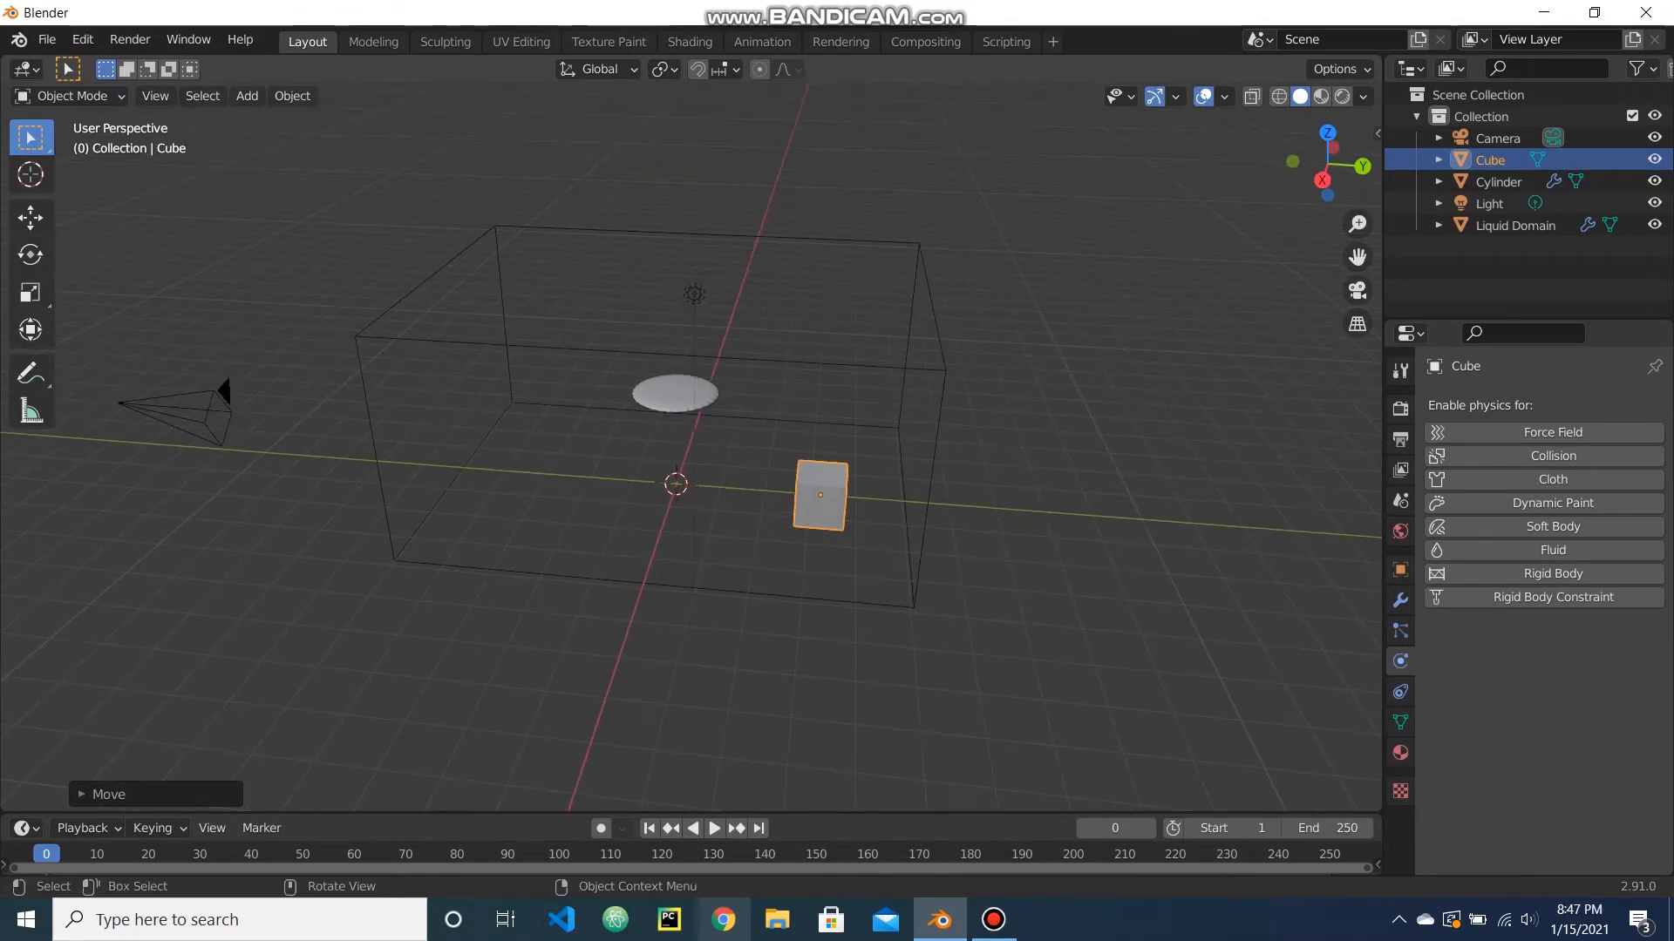
key(g)
key(y)
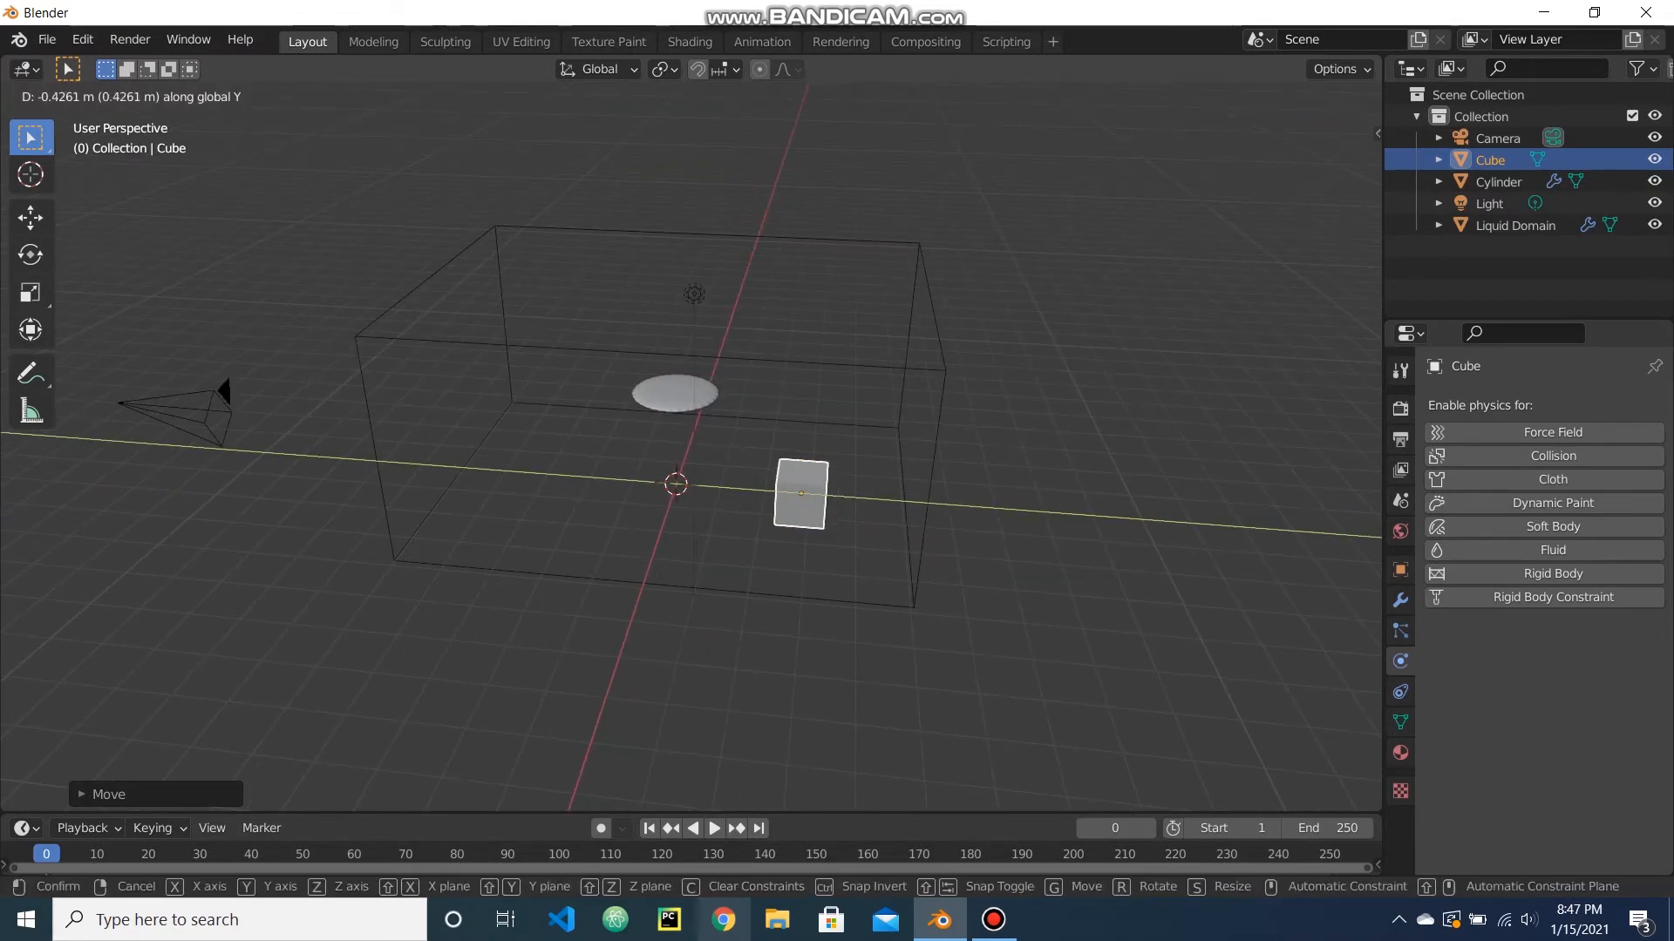
key(Return)
Duplicate the cube and move the copy along Y to the opposite side of the origin, inside the liquid domain.
middle_drag(815, 489, 754, 493)
key(shift+d)
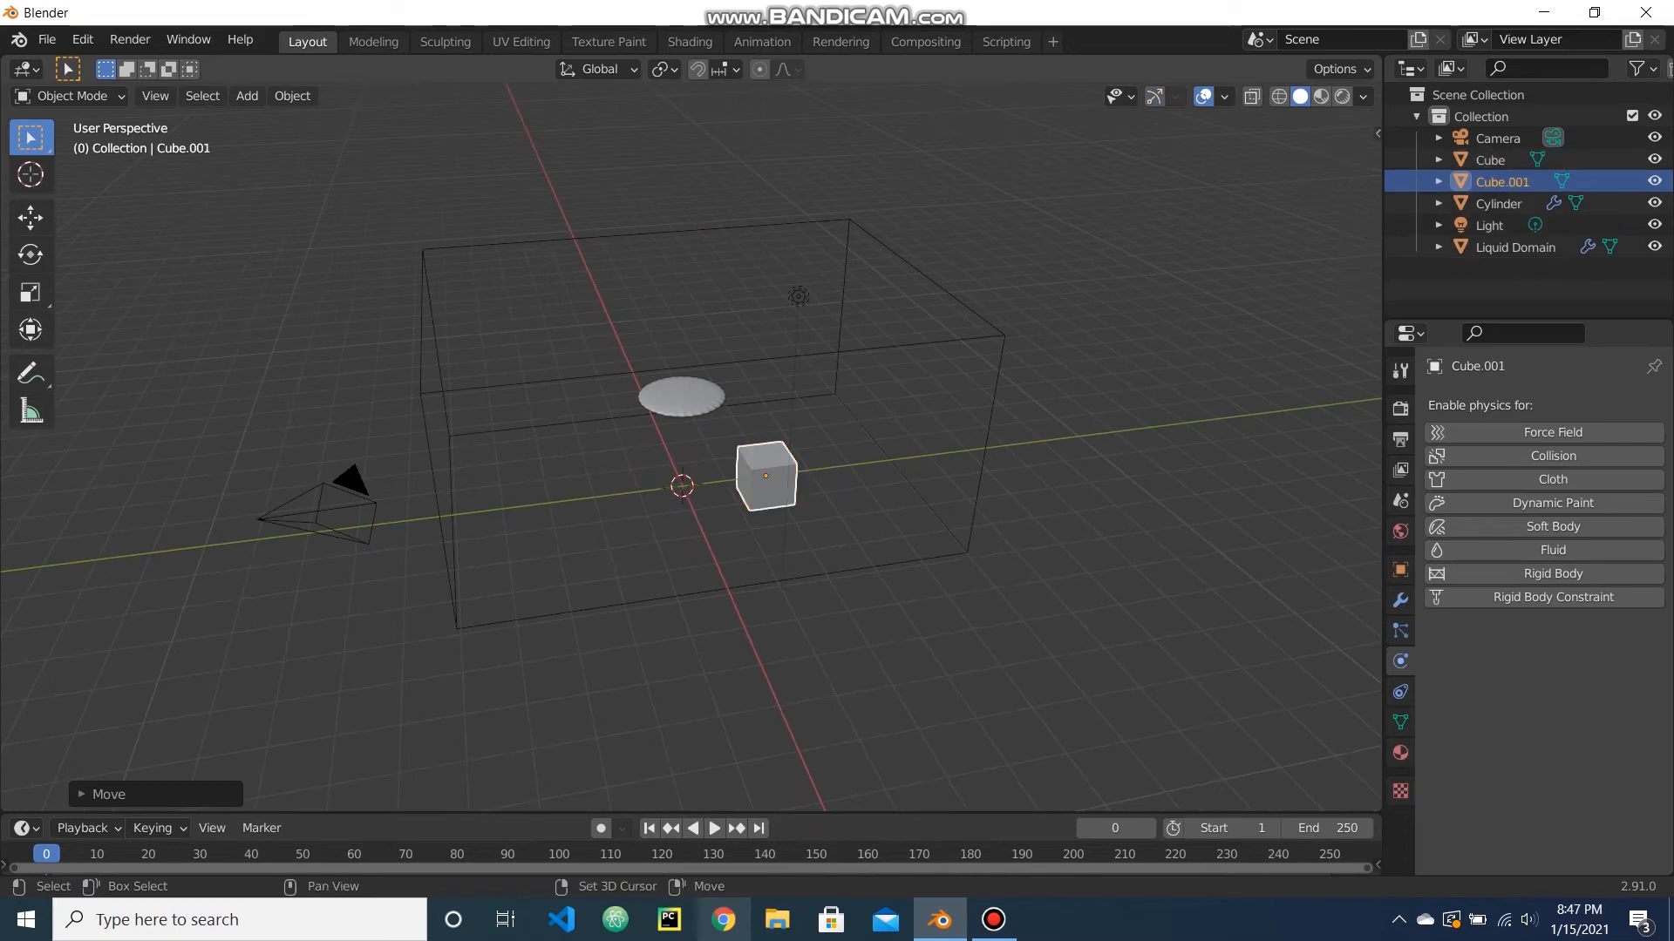
key(g)
key(y)
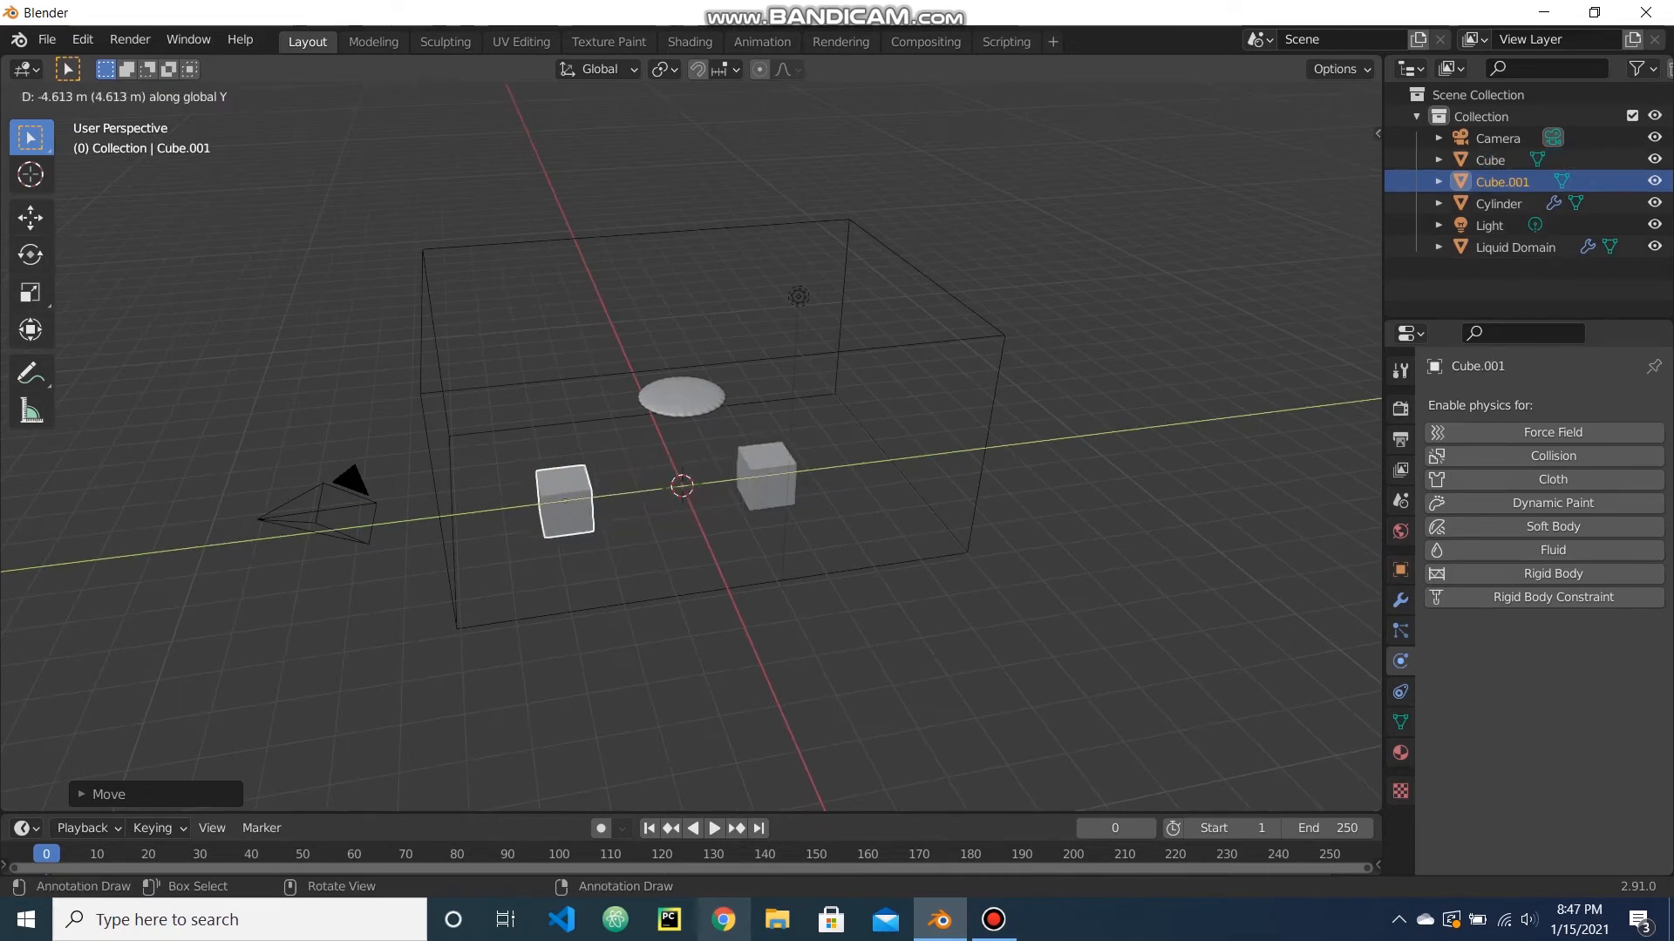
click(586, 499)
mouse_move(586, 498)
middle_down()
mouse_move(528, 464)
mouse_move(588, 491)
middle_up()
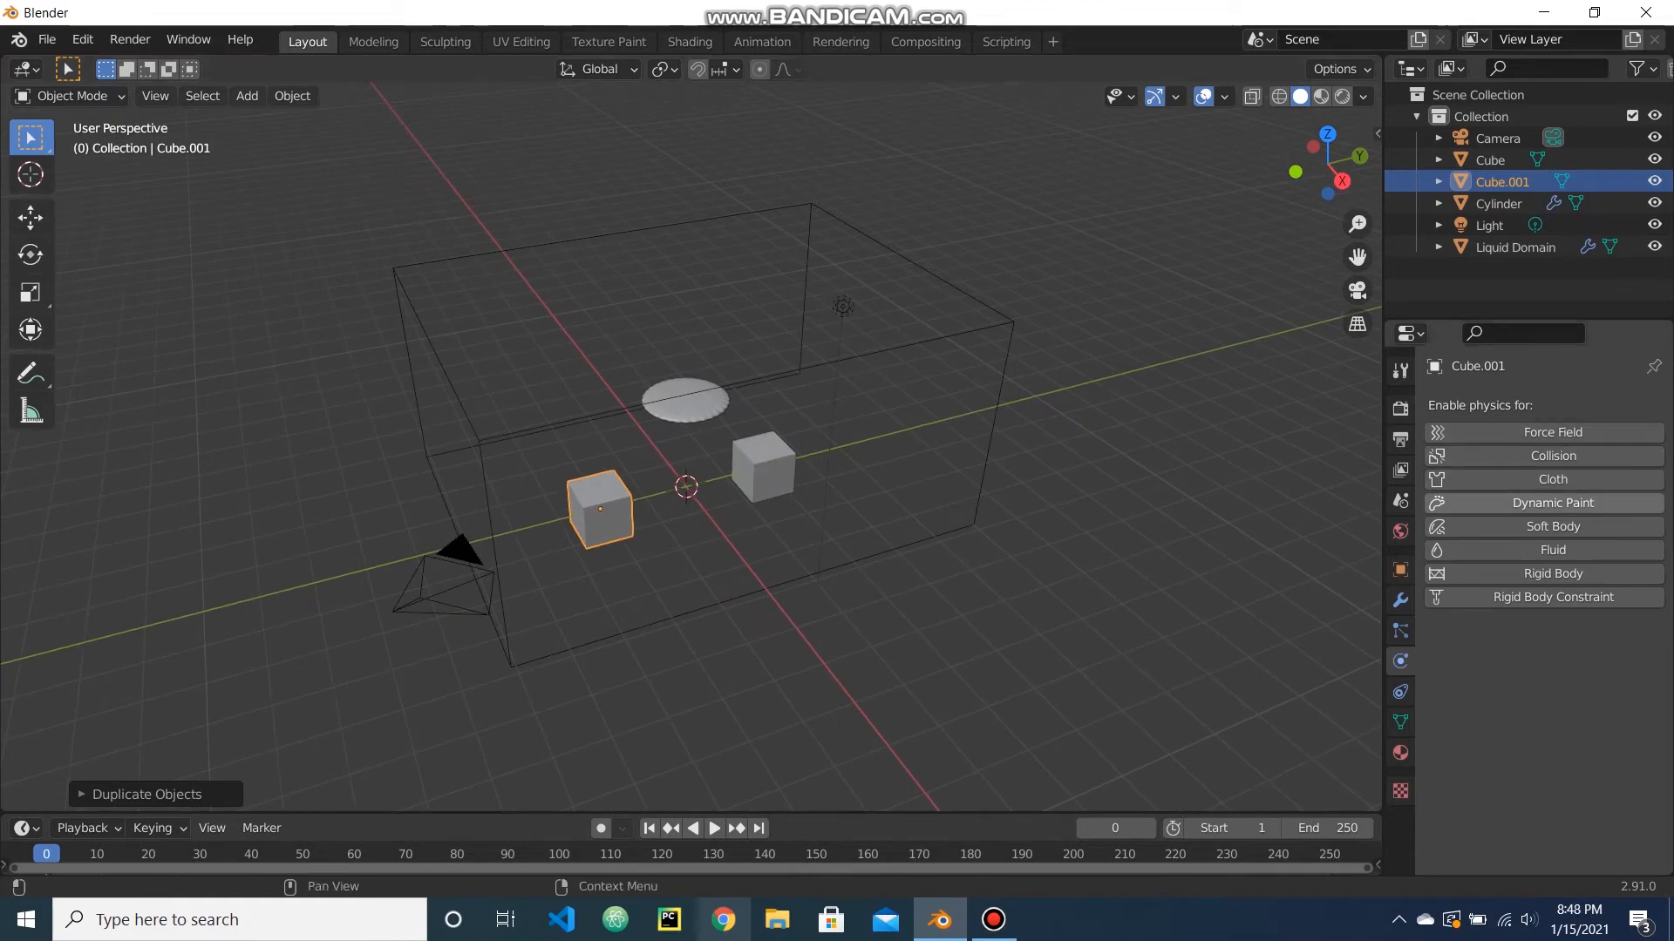
Make the duplicated cube an active rigid body and set its surface response bounciness to 0.1.
click(1552, 574)
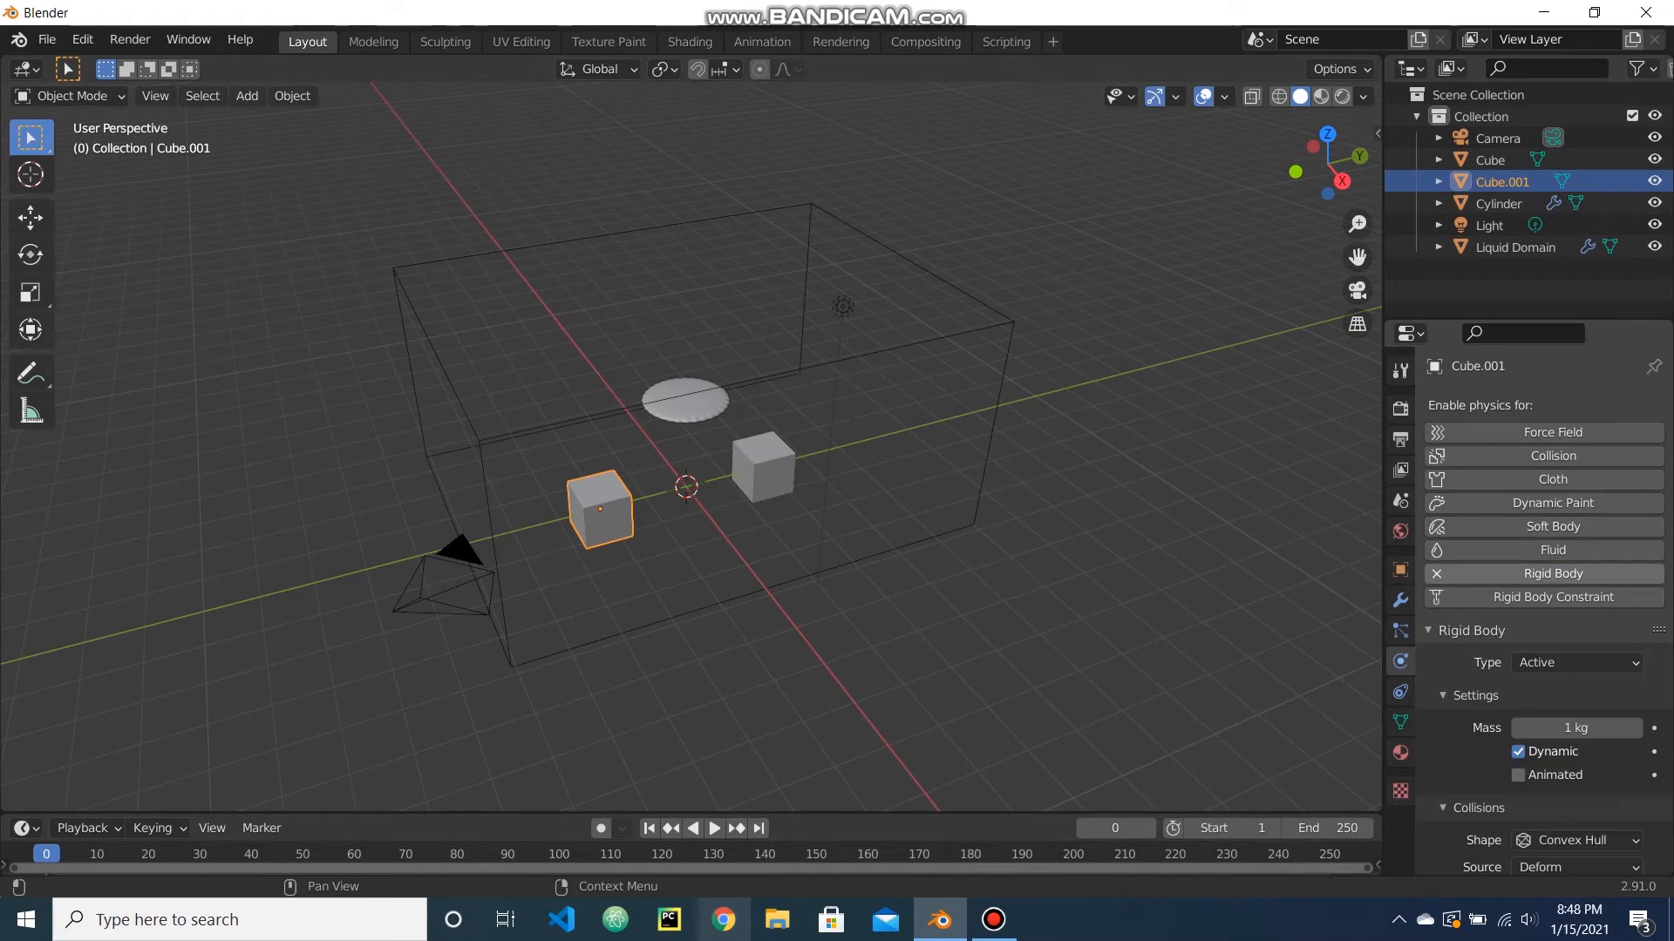
scroll(1543, 610, down, 3)
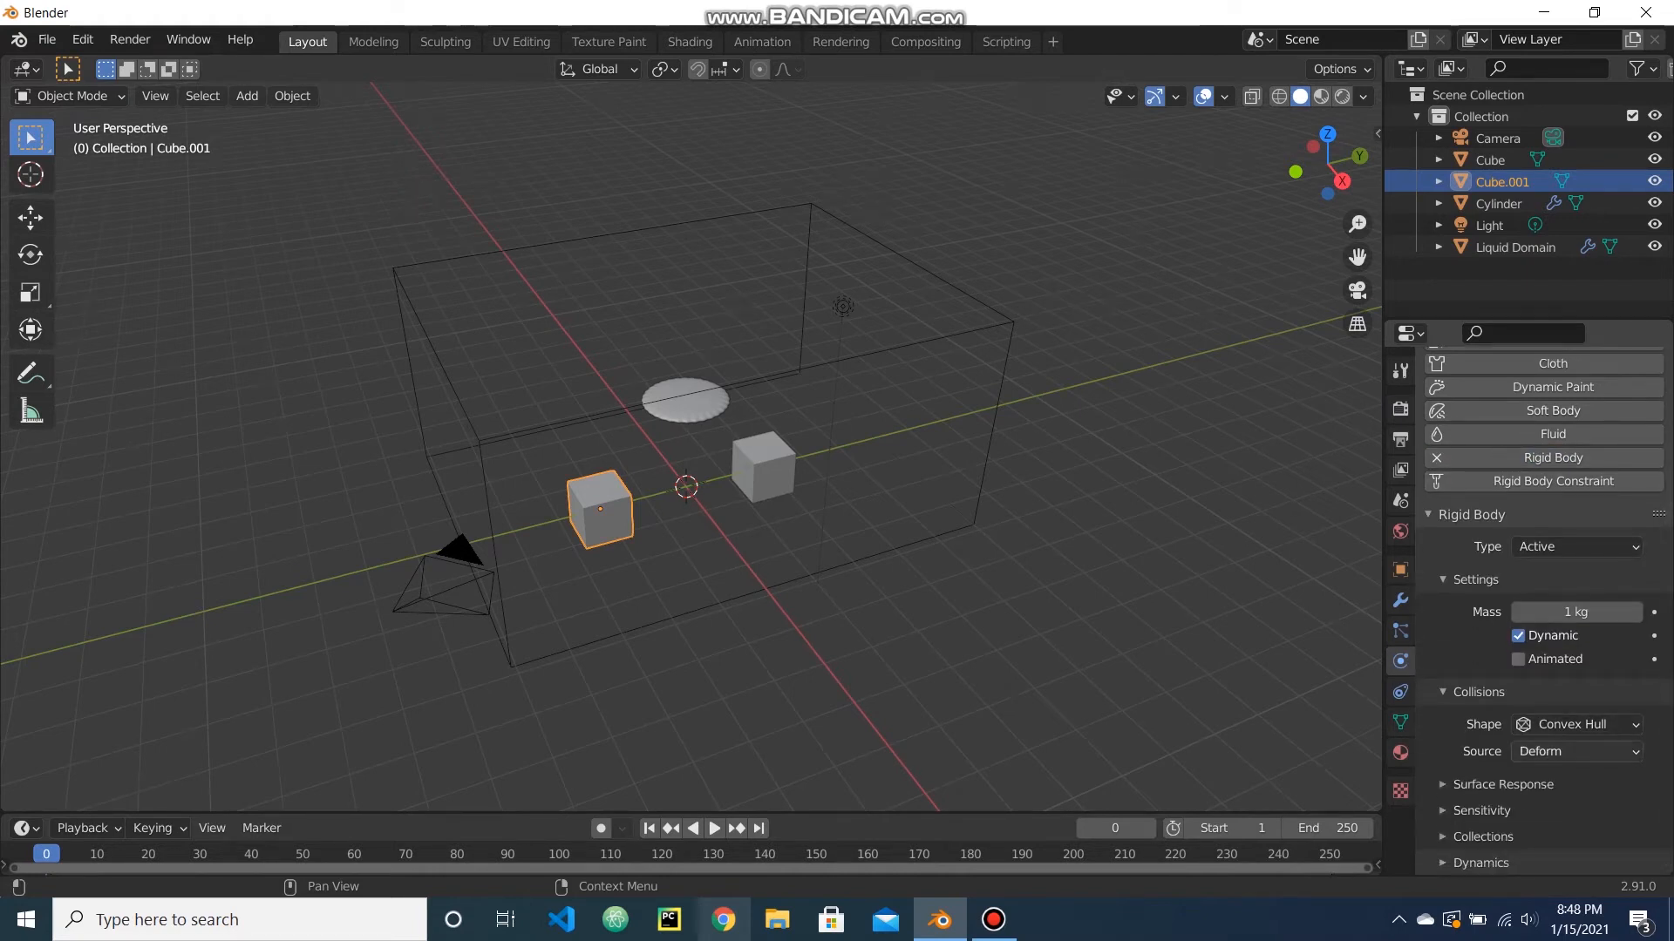
click(1503, 785)
scroll(1503, 784, down, 2)
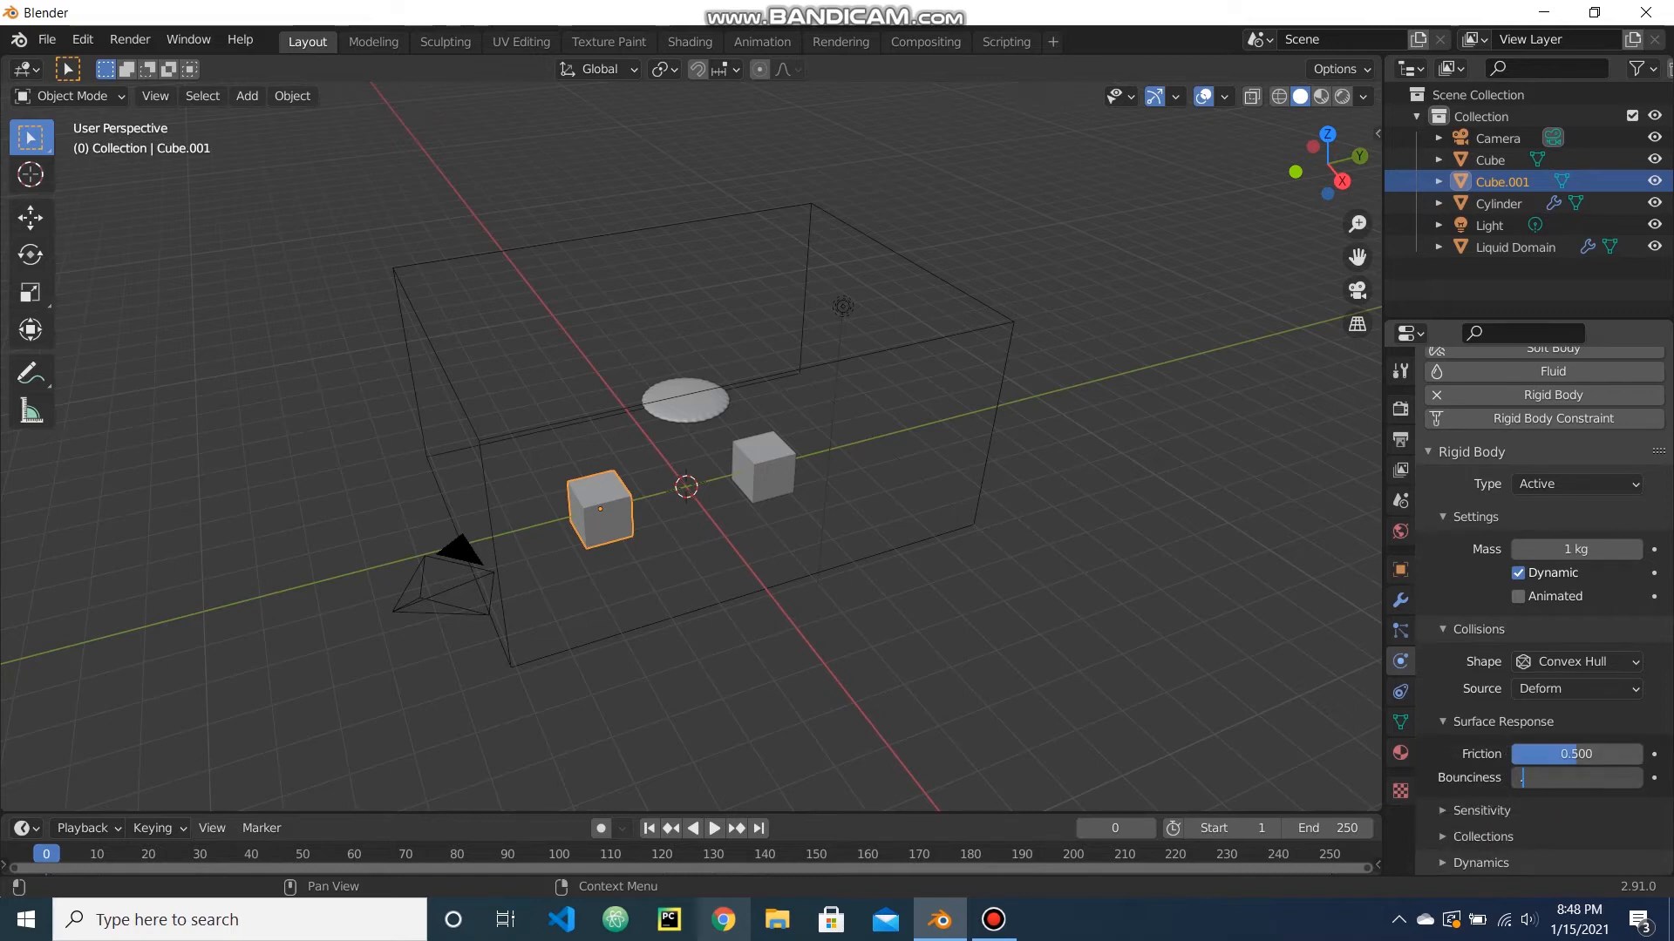
key(Return)
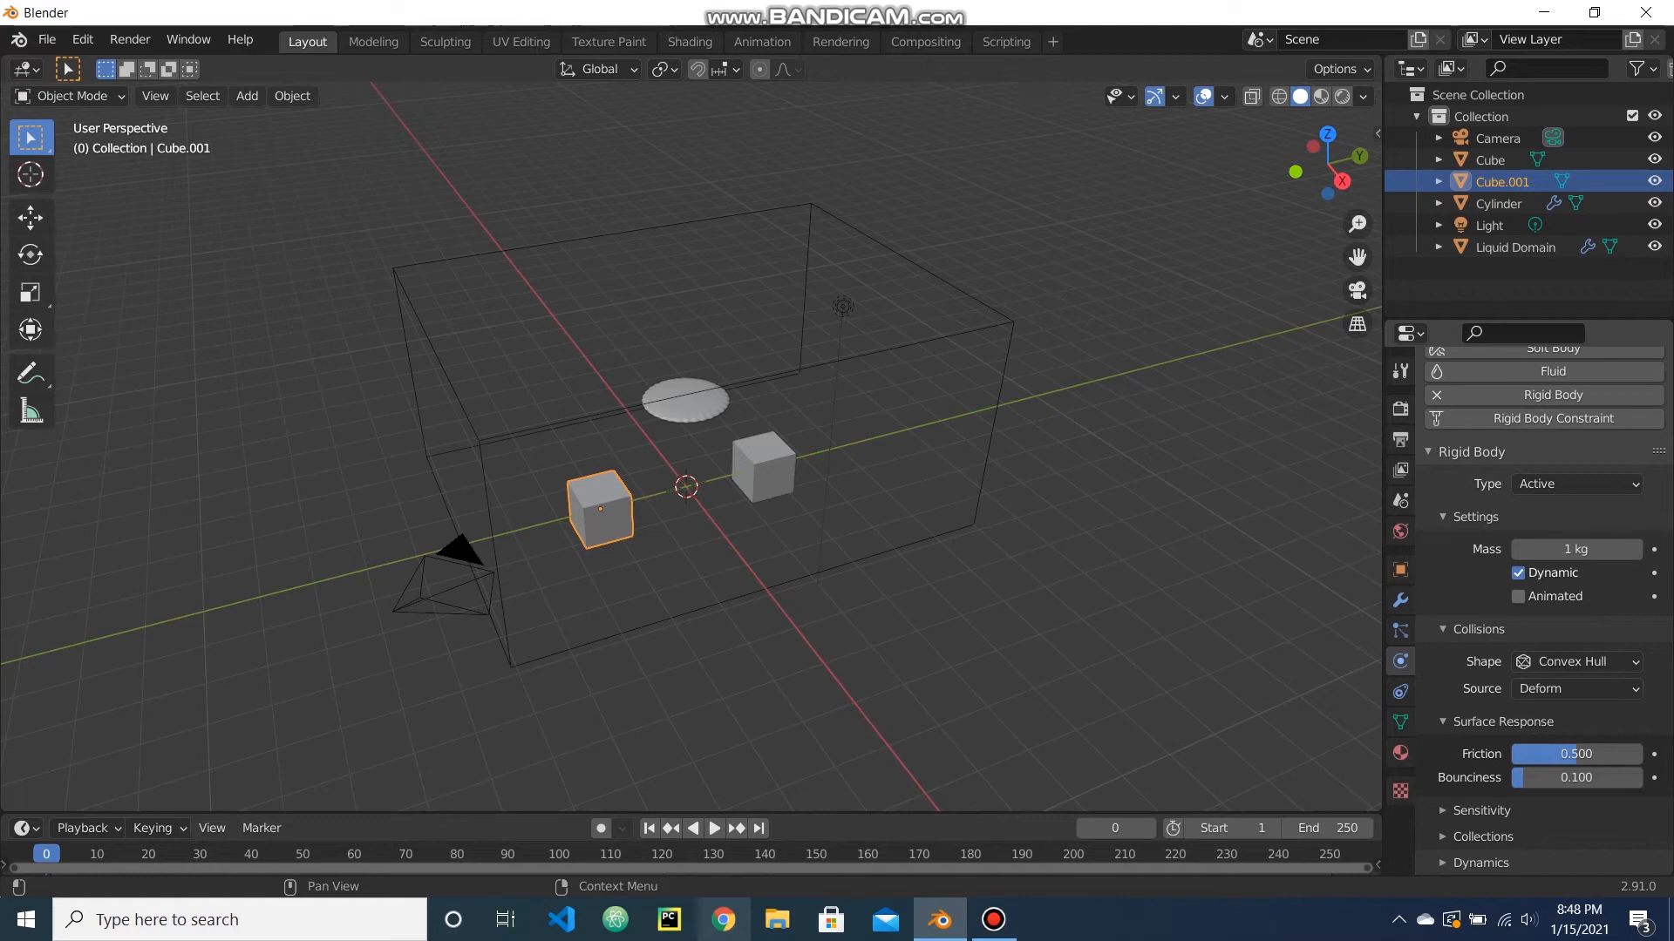
Make the original cube on the positive Y side an active rigid body with a bounciness of 0.1.
click(763, 469)
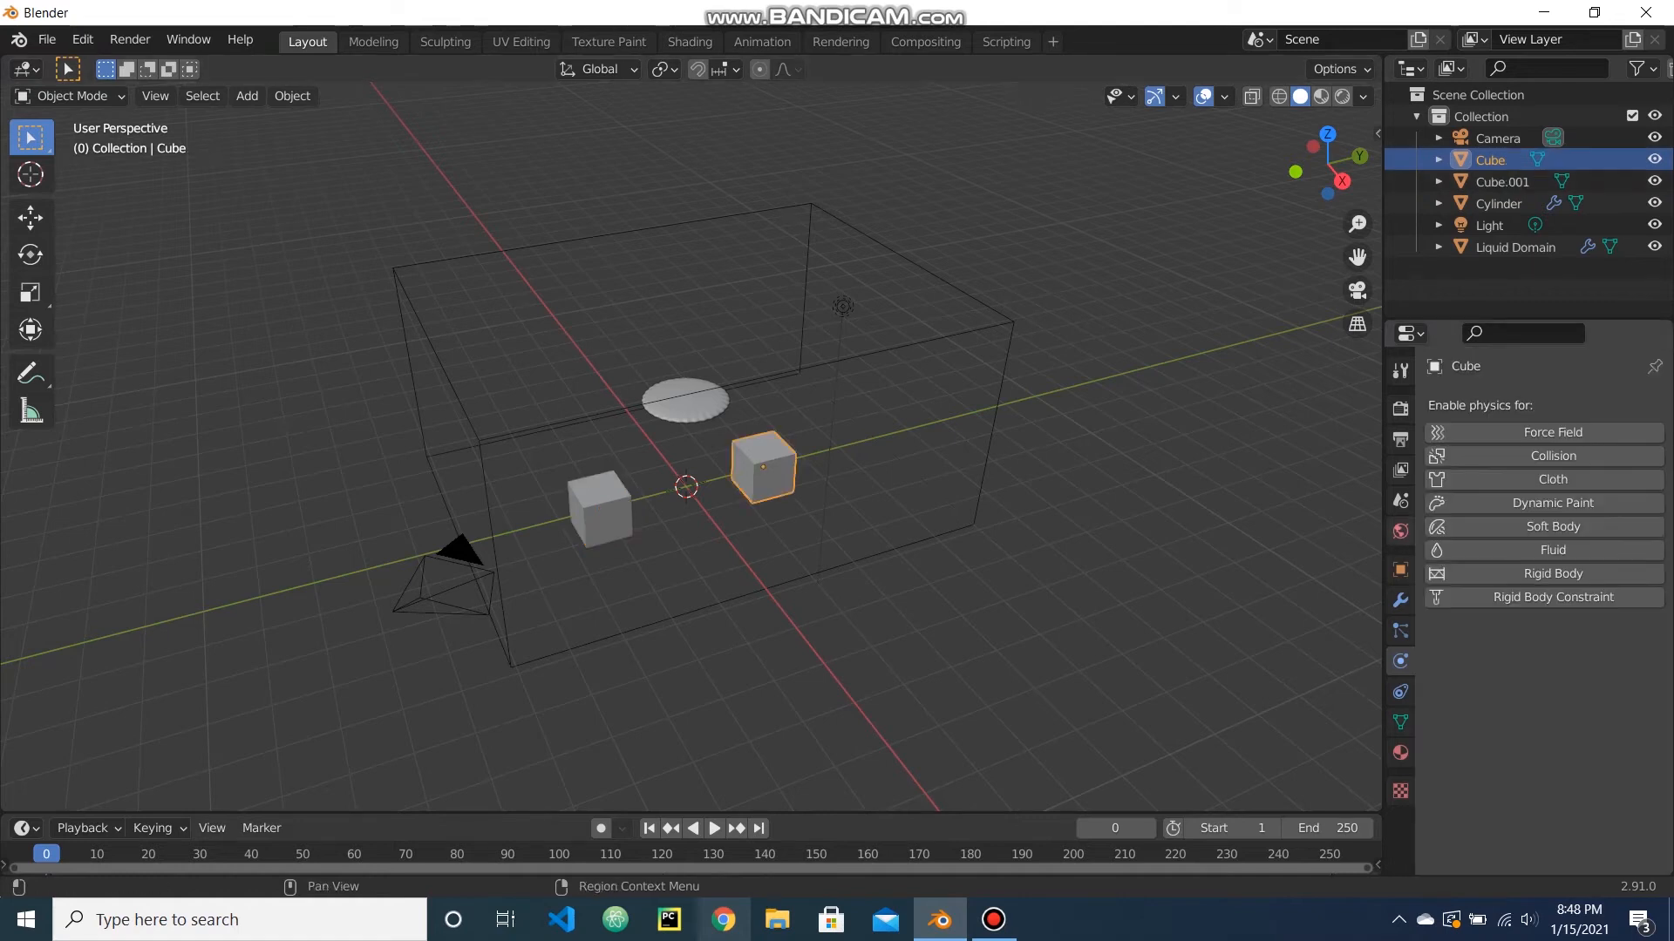
click(1553, 573)
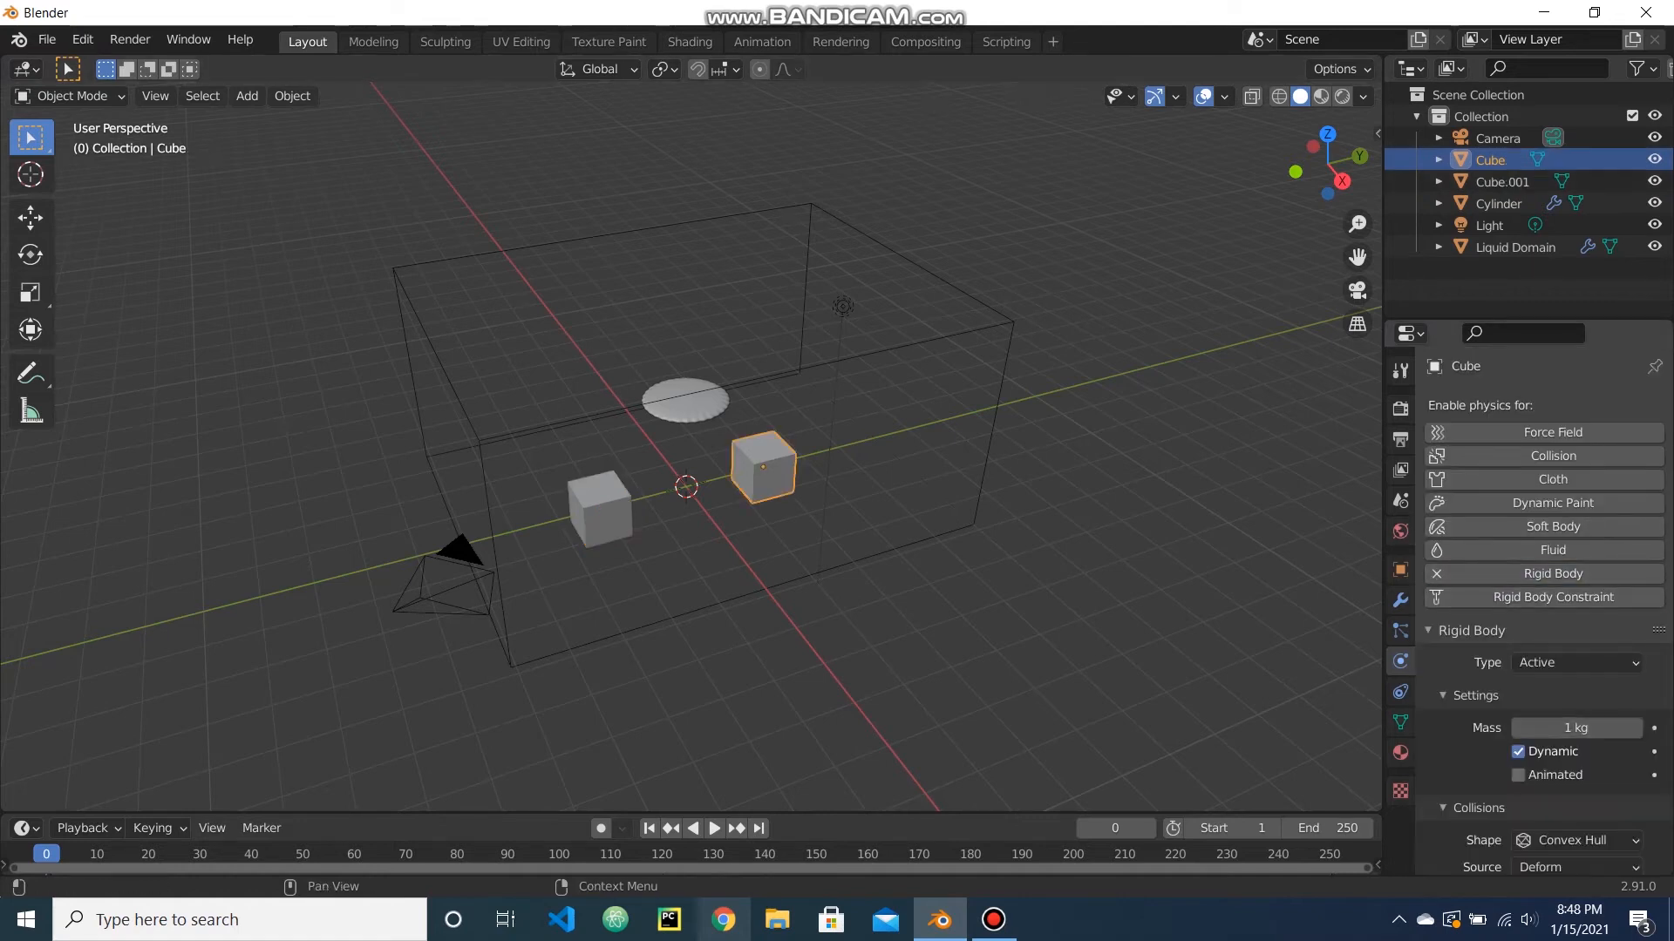
scroll(1553, 593, down, 1)
scroll(1574, 767, down, 4)
click(1576, 782)
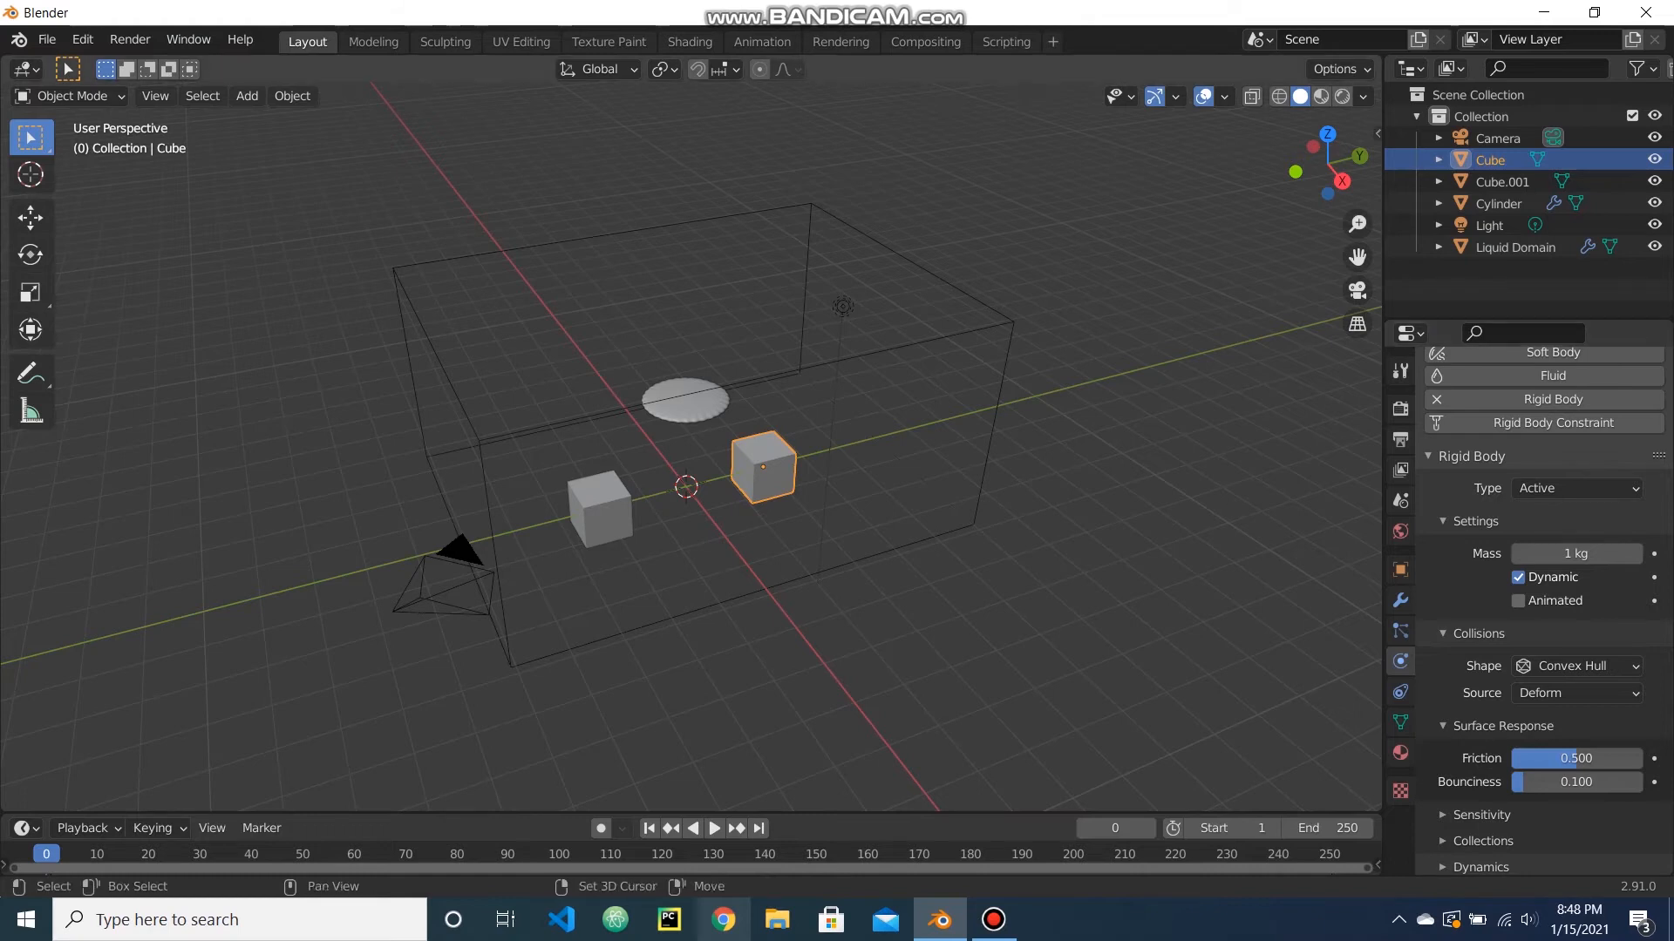
Add a plane at the world origin and scale it uniformly into a large floor extending far beyond the liquid domain.
key(shift+a)
mouse_move(694, 456)
click(898, 455)
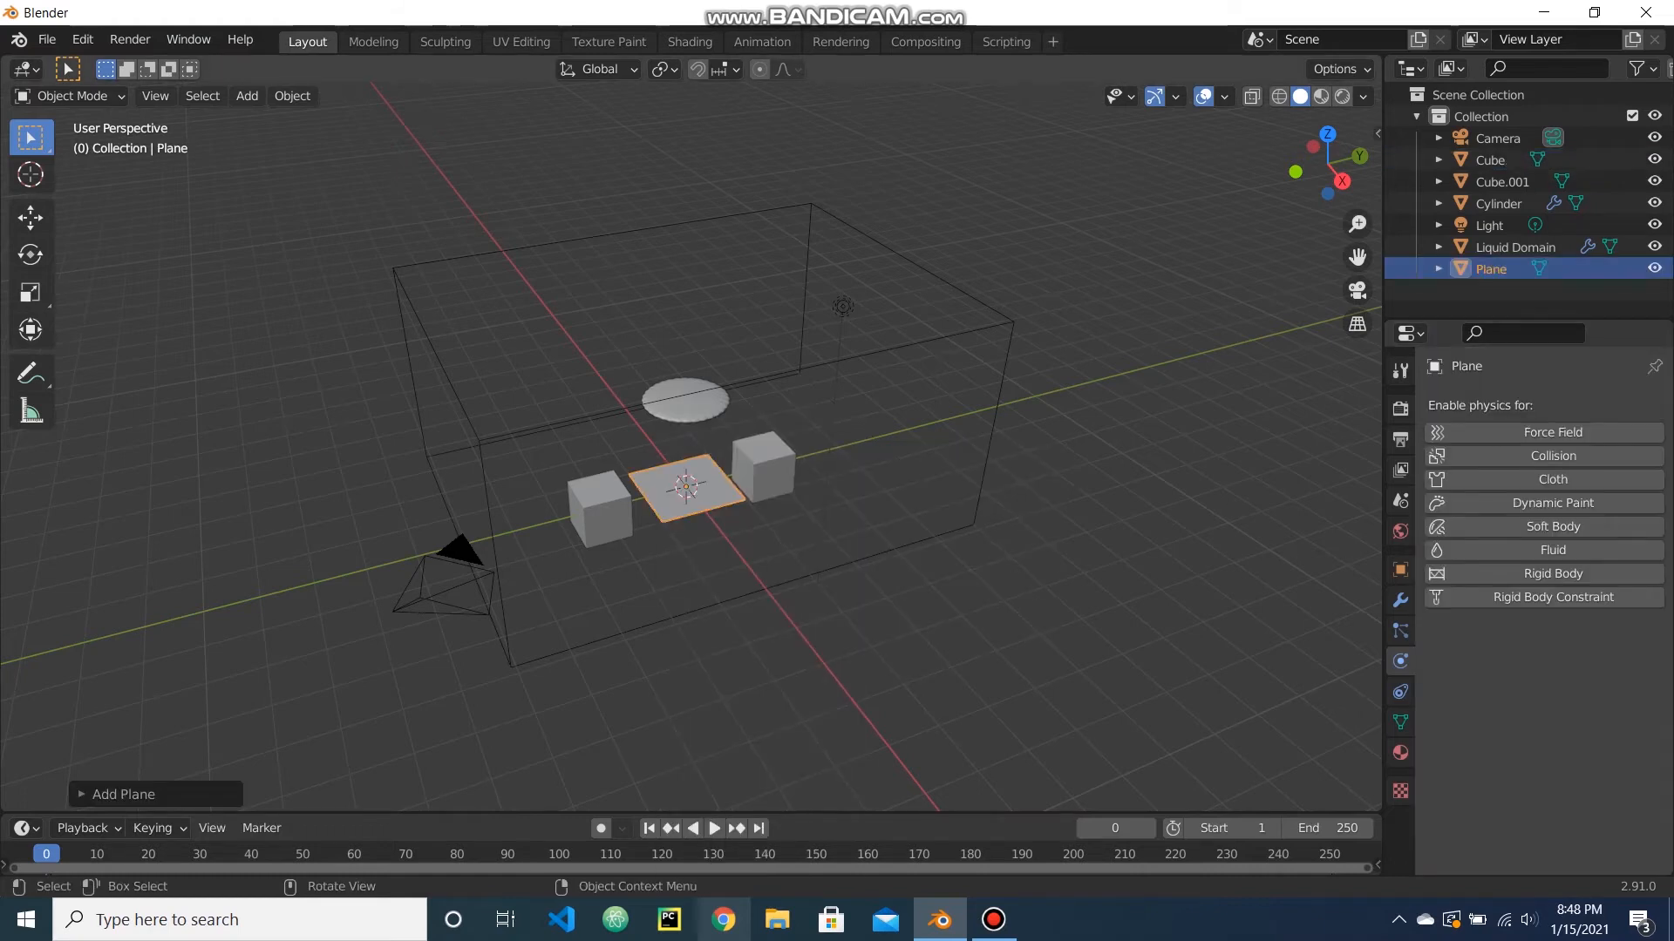
key(s)
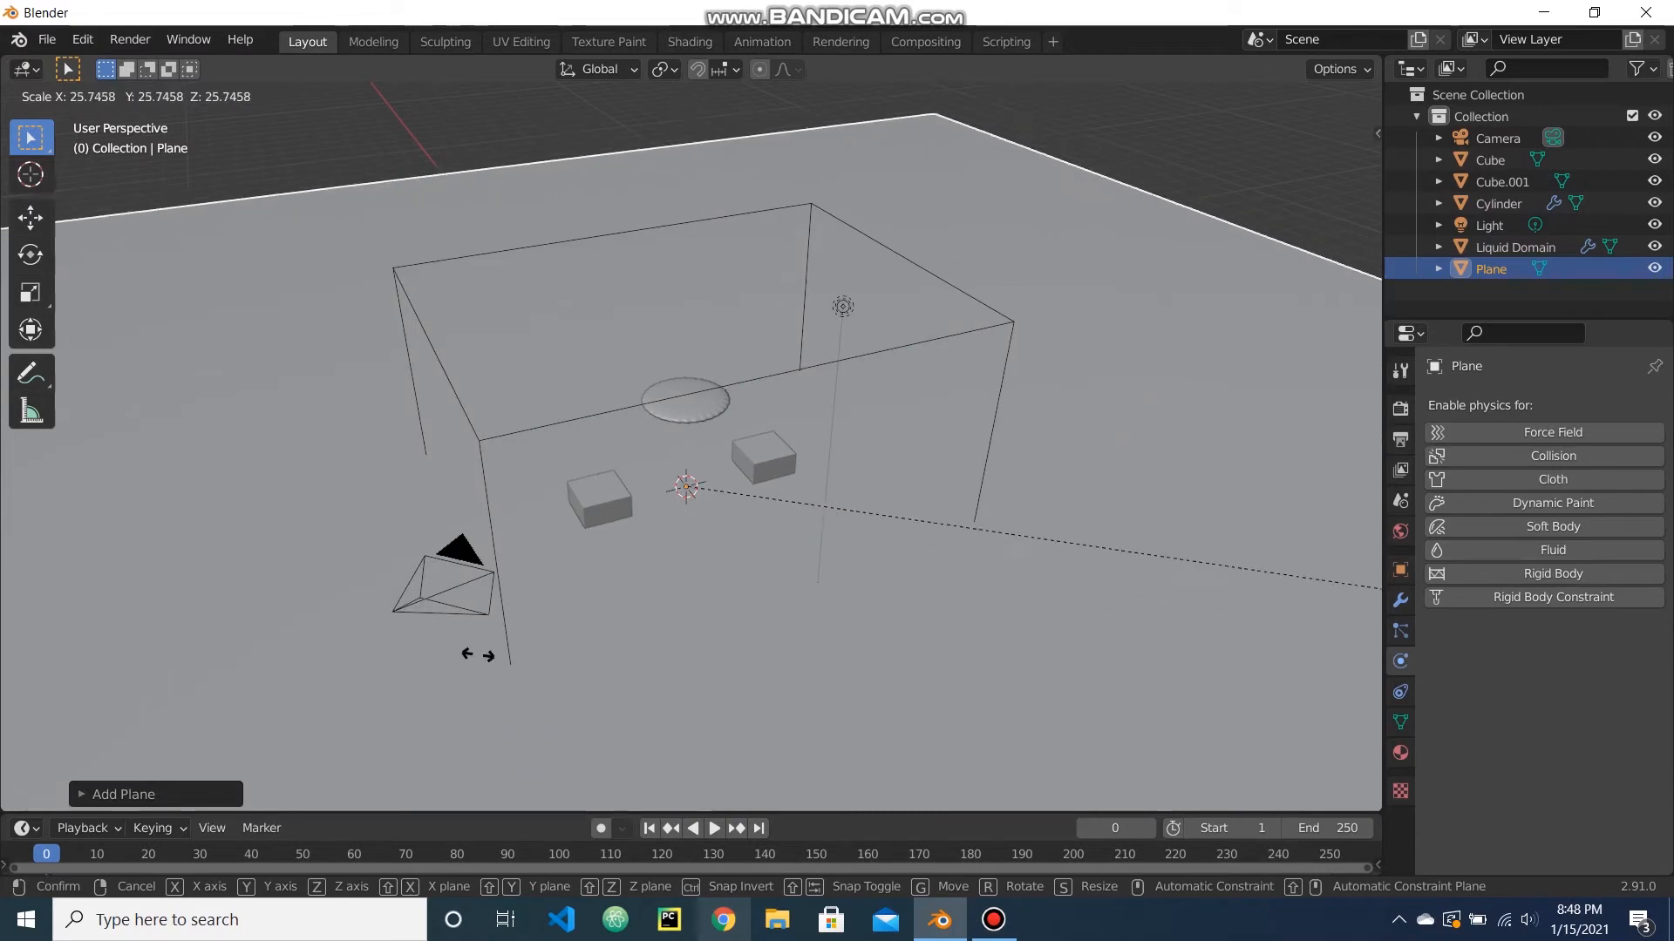
click(904, 680)
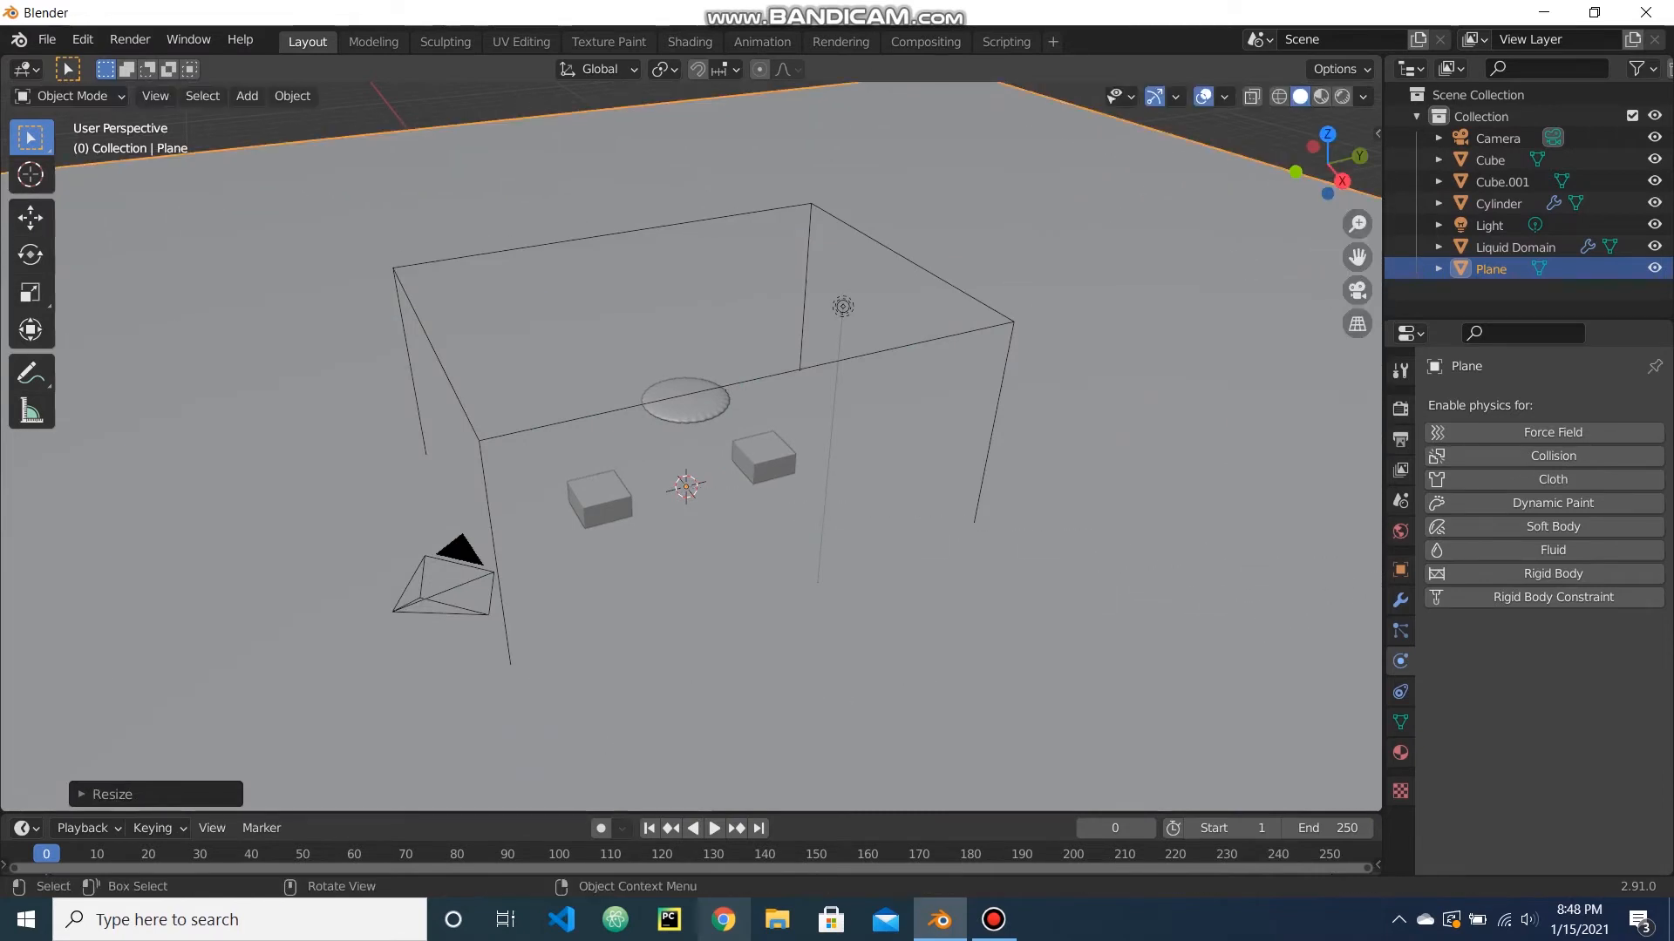
Make the floor plane a passive rigid body and set its bounciness to 1.
click(1553, 572)
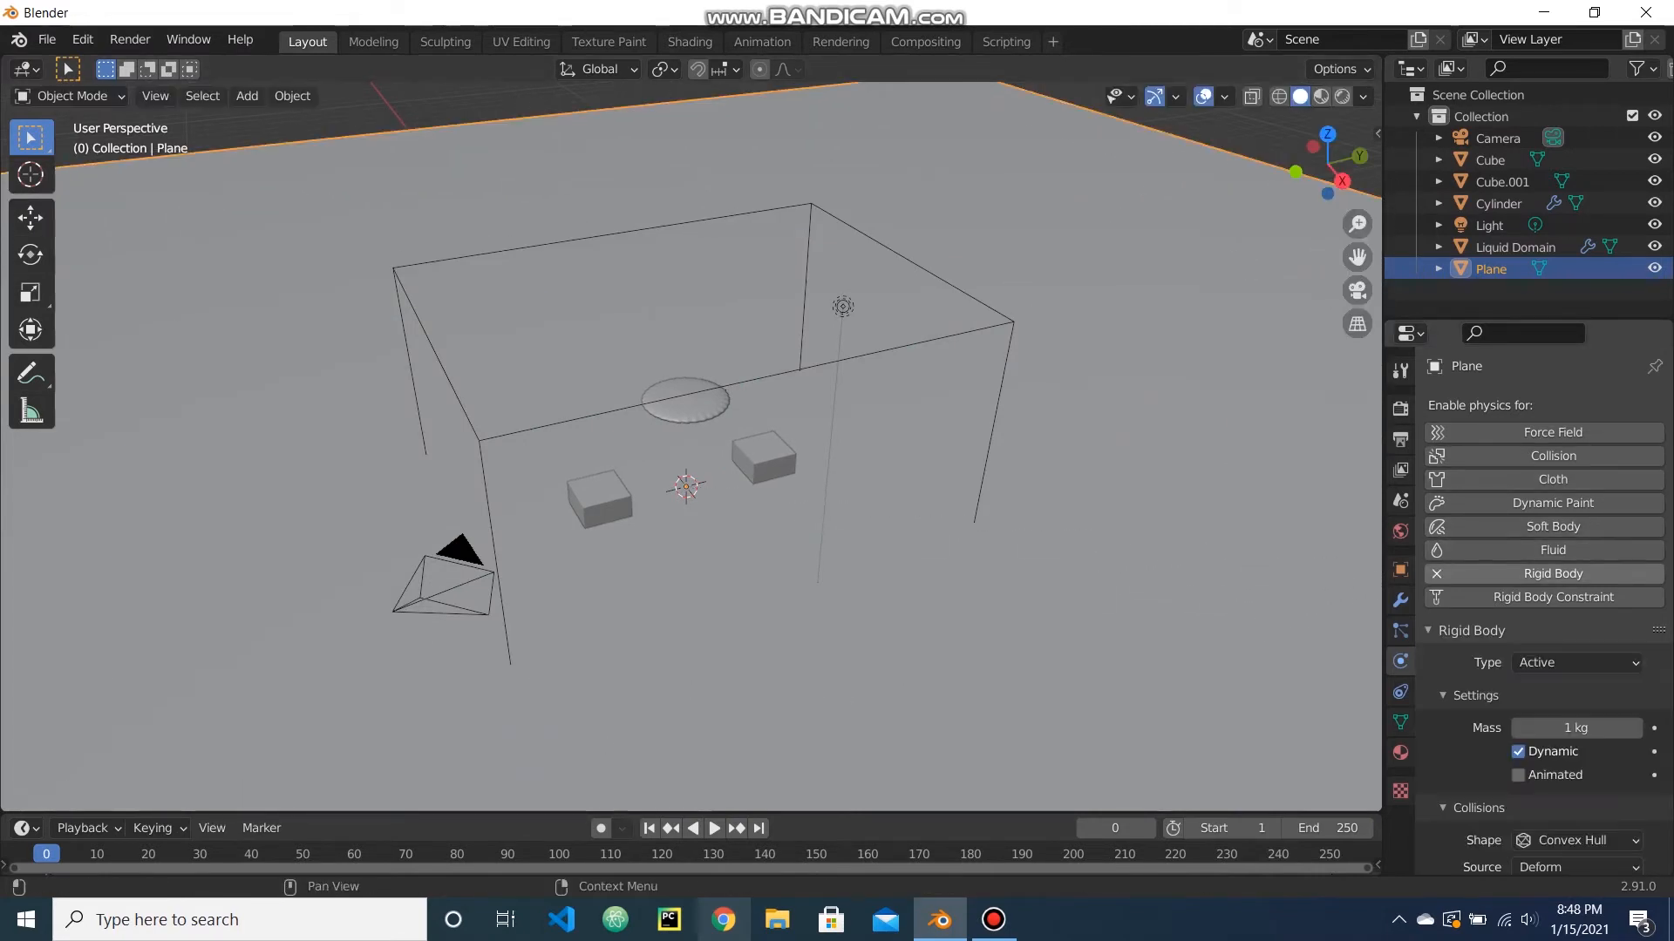
click(1580, 662)
click(1577, 711)
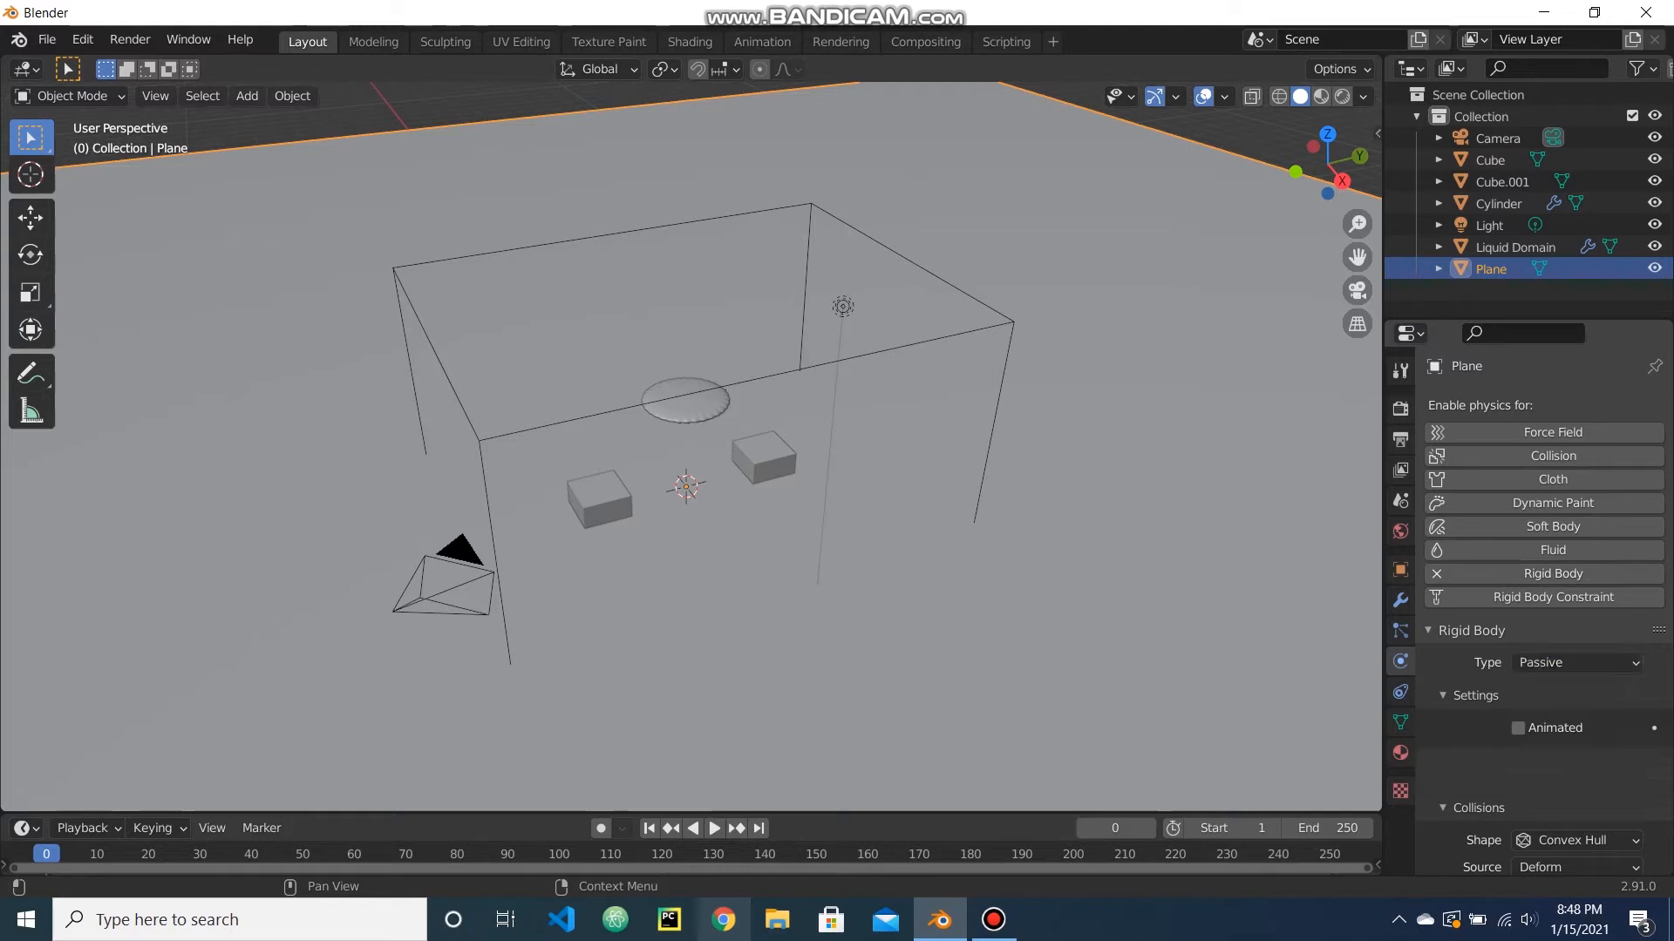
scroll(1551, 610, down, 3)
drag(1531, 805, 1641, 833)
scroll(1569, 662, up, 1)
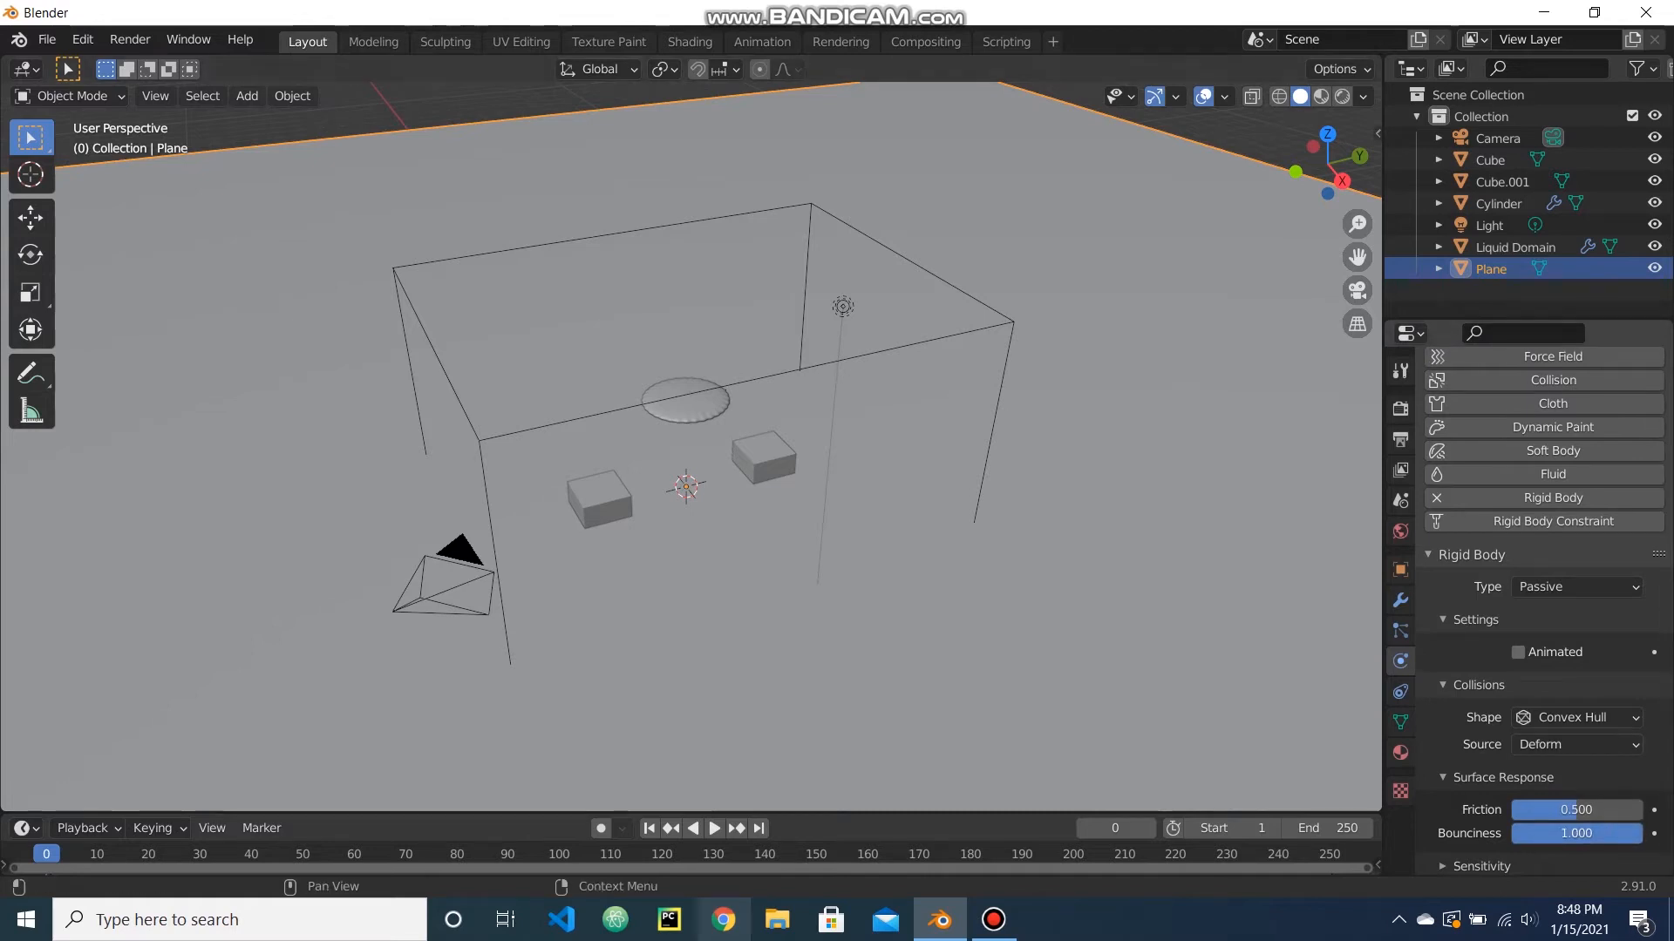
Raise the duplicated cube straight up along Z by about 101 m, plus a second move of about 5 m.
click(599, 501)
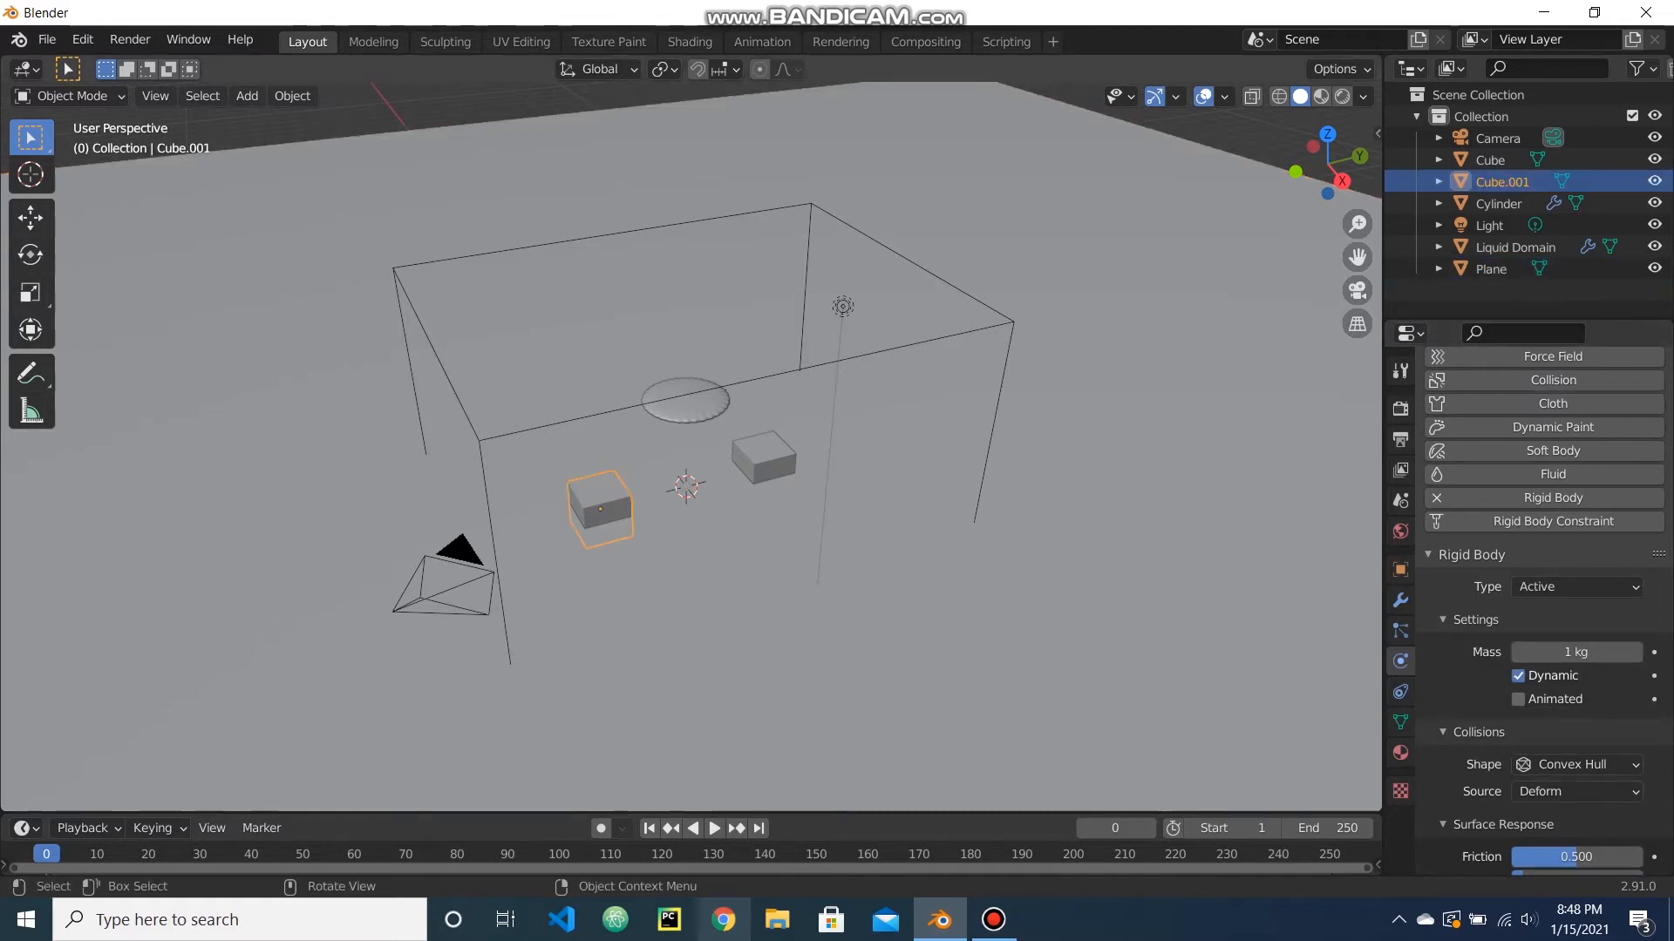
scroll(691, 446, down, 7)
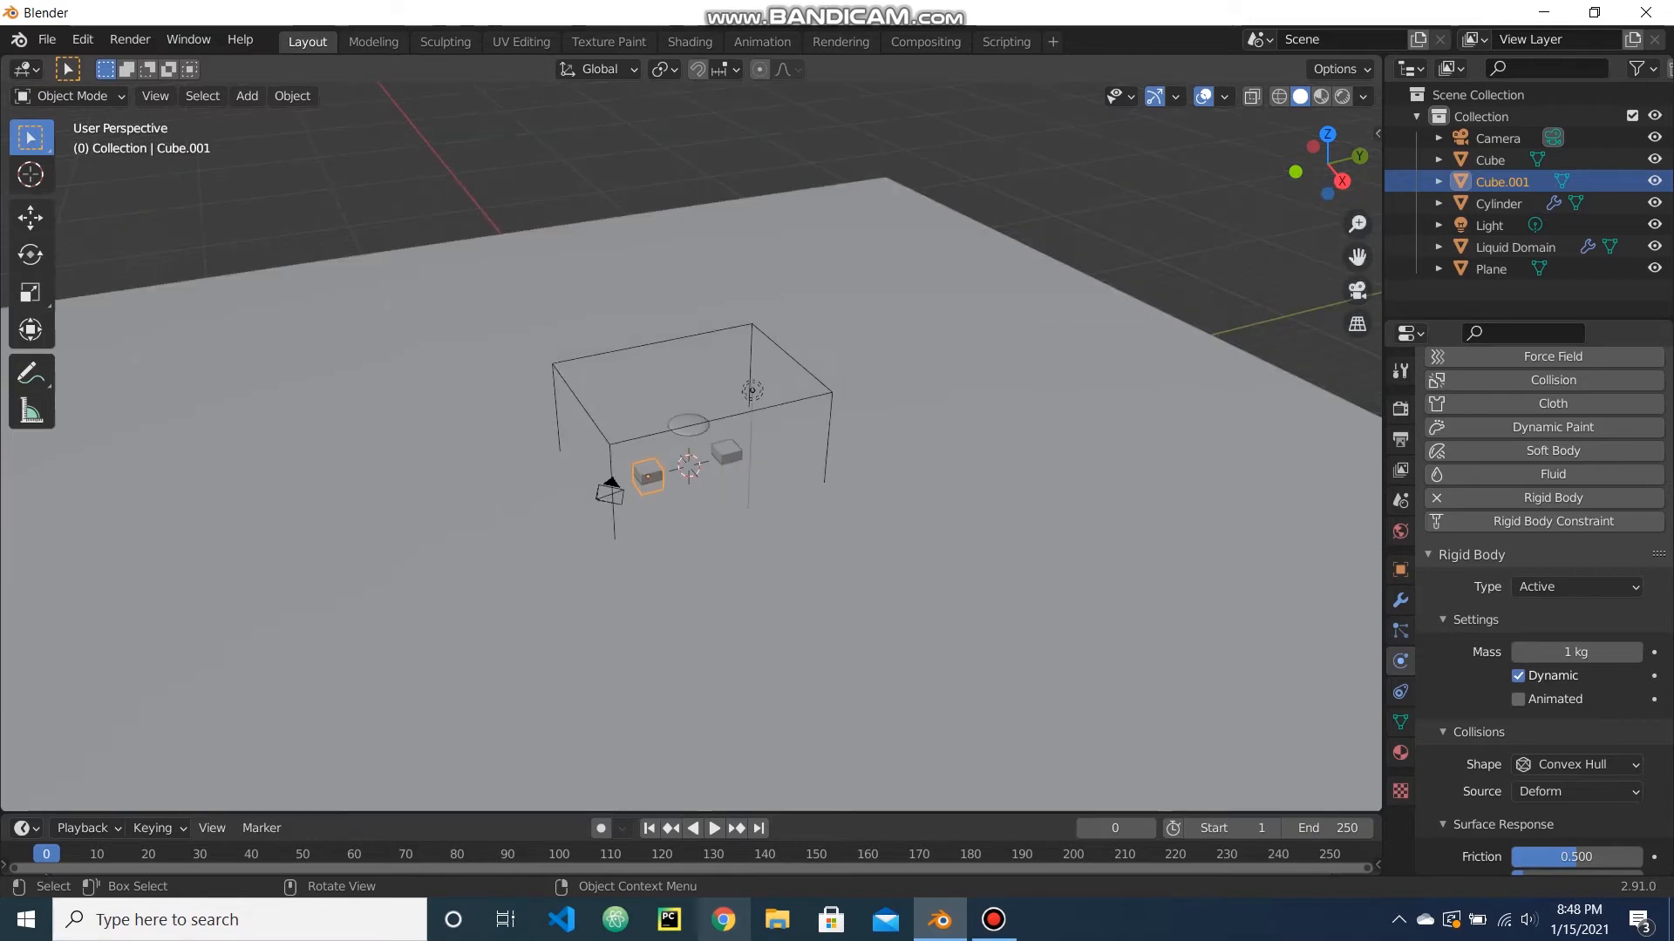
click(1341, 181)
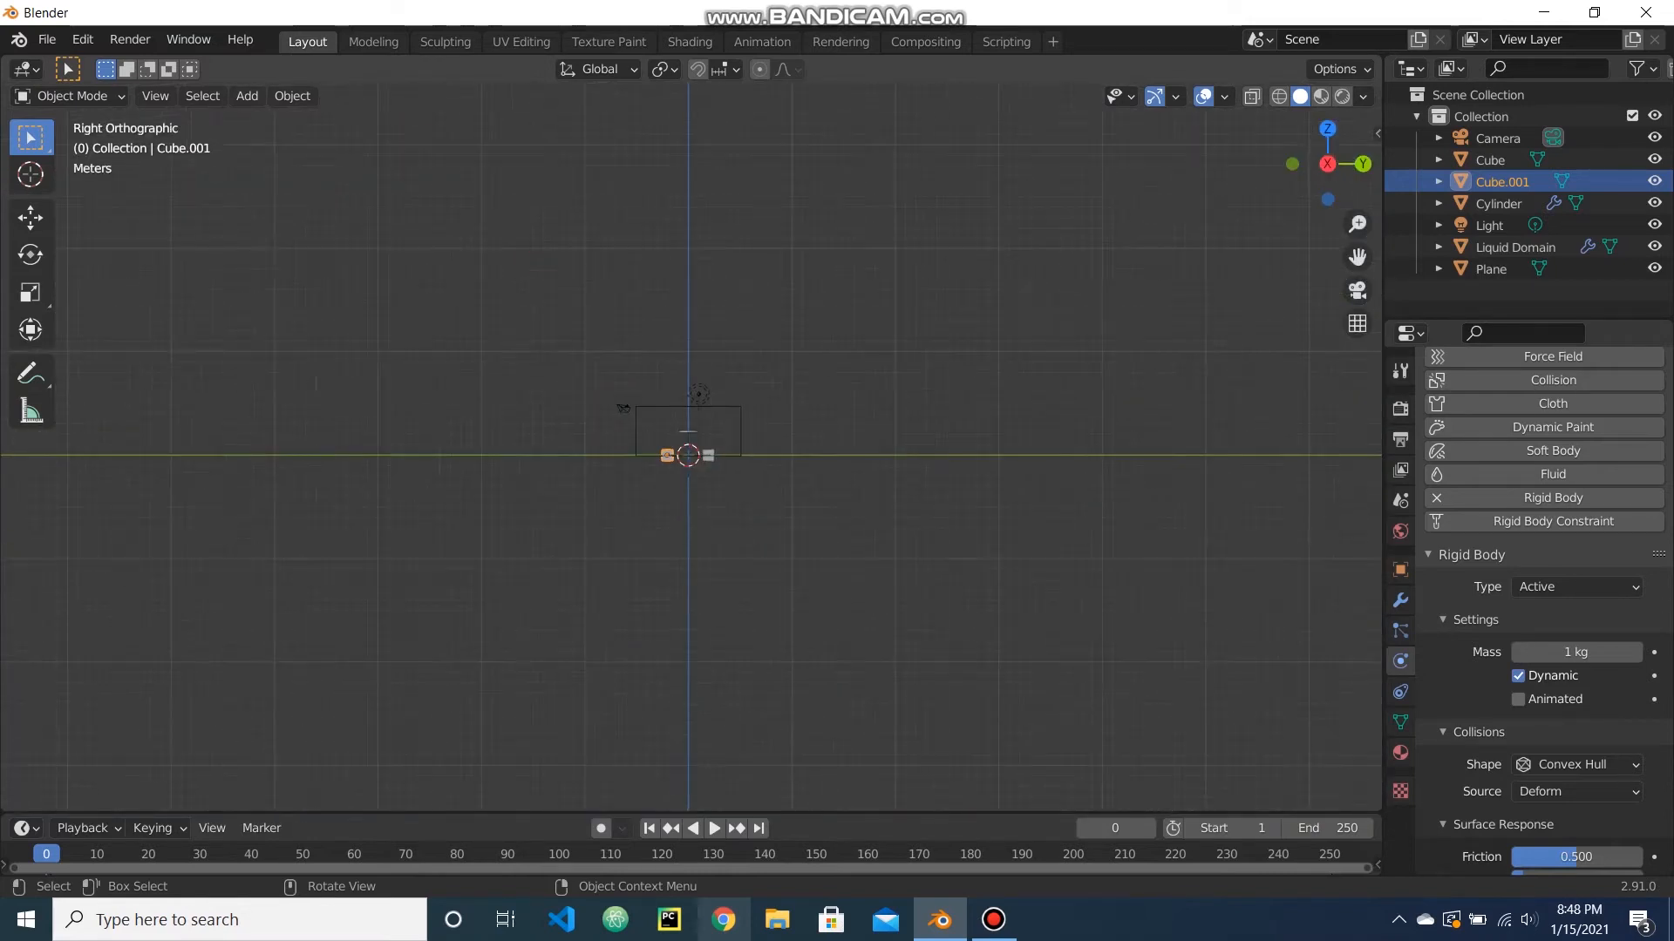
shift+middle_drag(688, 454, 763, 837)
key(g)
key(z)
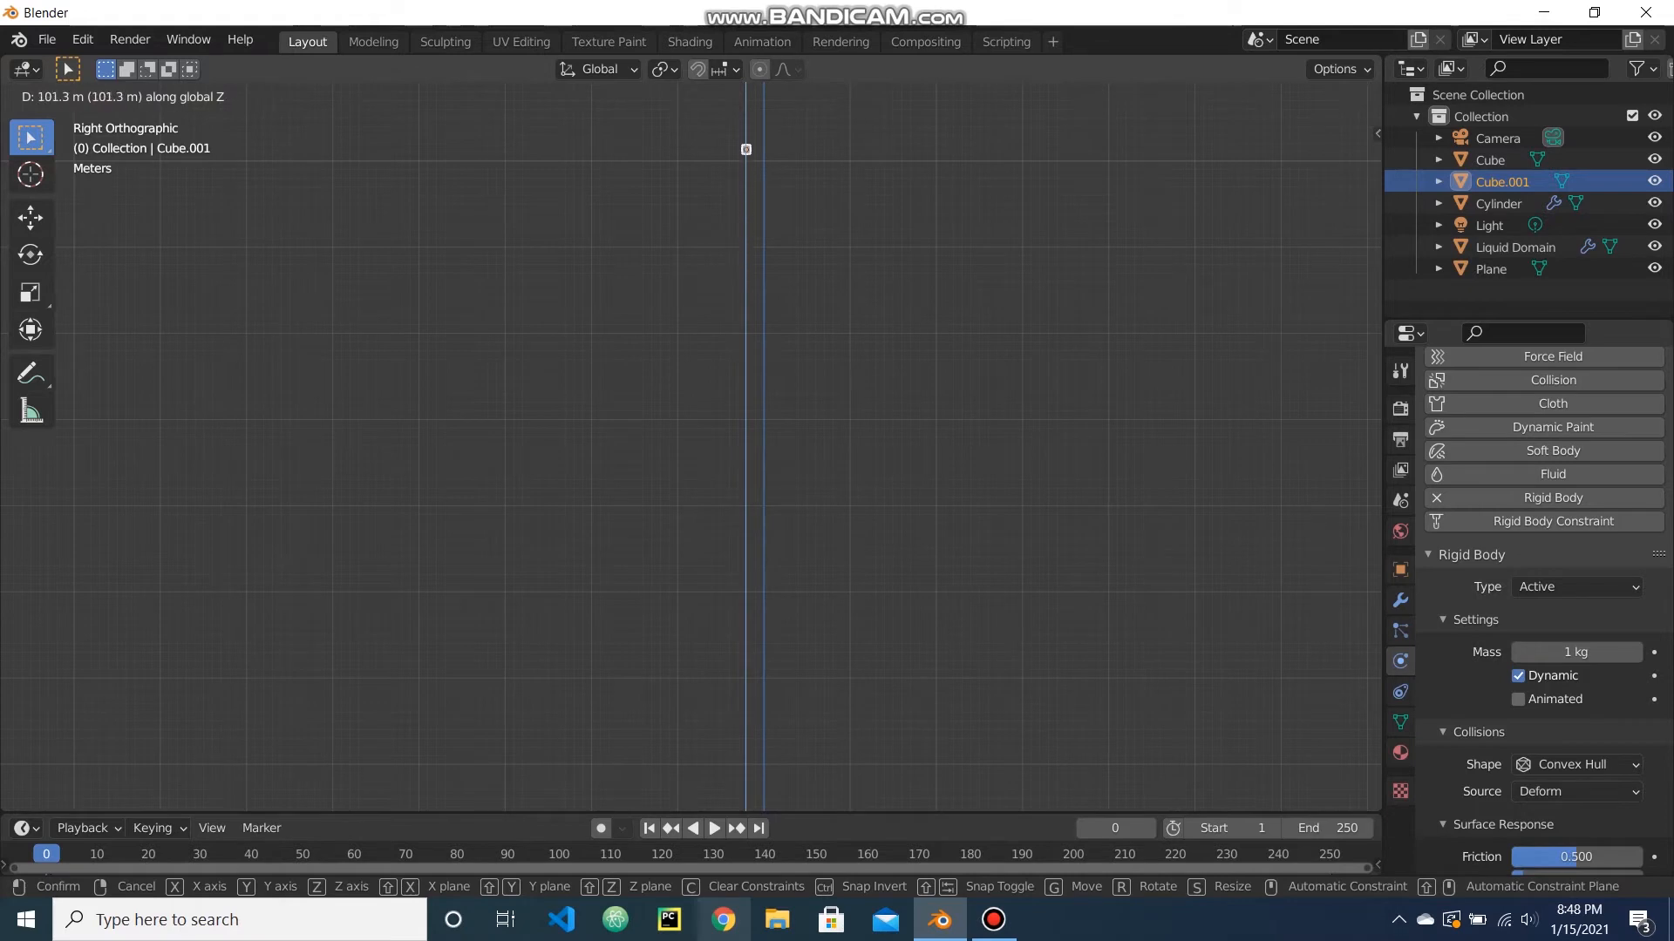
key(Return)
shift+middle_drag(691, 358, 705, 541)
key(g)
key(z)
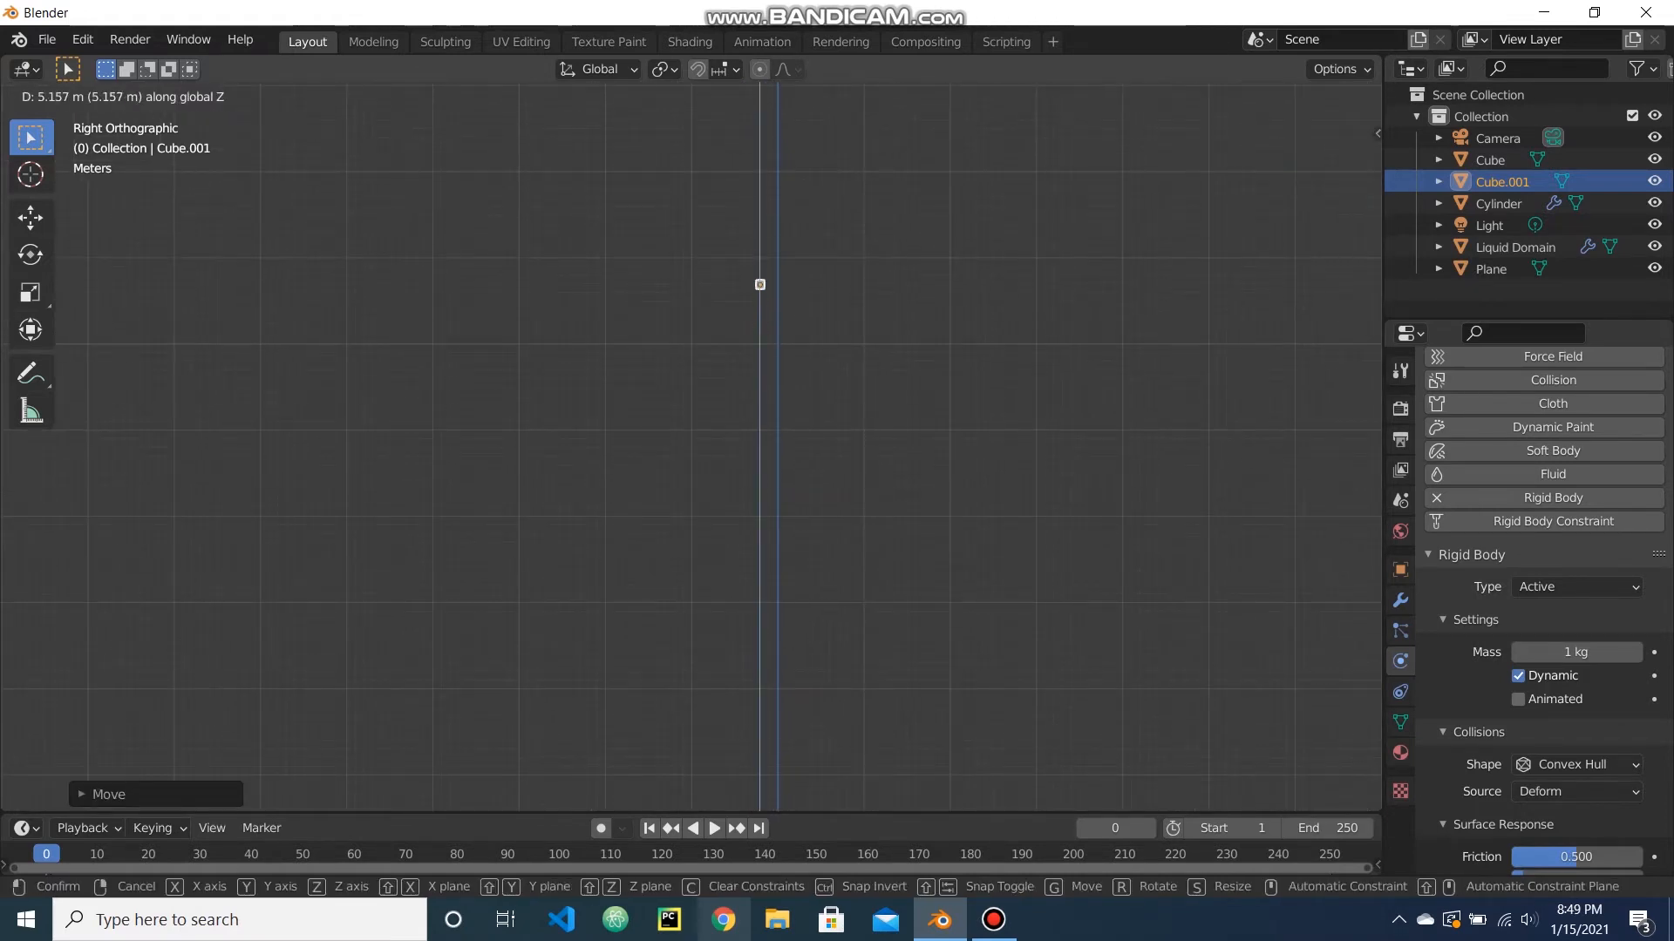
key(Return)
Inspect the floor plane and liquid domain in perspective, from close up and from far away.
middle_drag(688, 627, 629, 433)
scroll(691, 488, up, 3)
key(KP_0)
scroll(697, 431, down, 4)
scroll(698, 430, down, 5)
scroll(697, 431, down, 6)
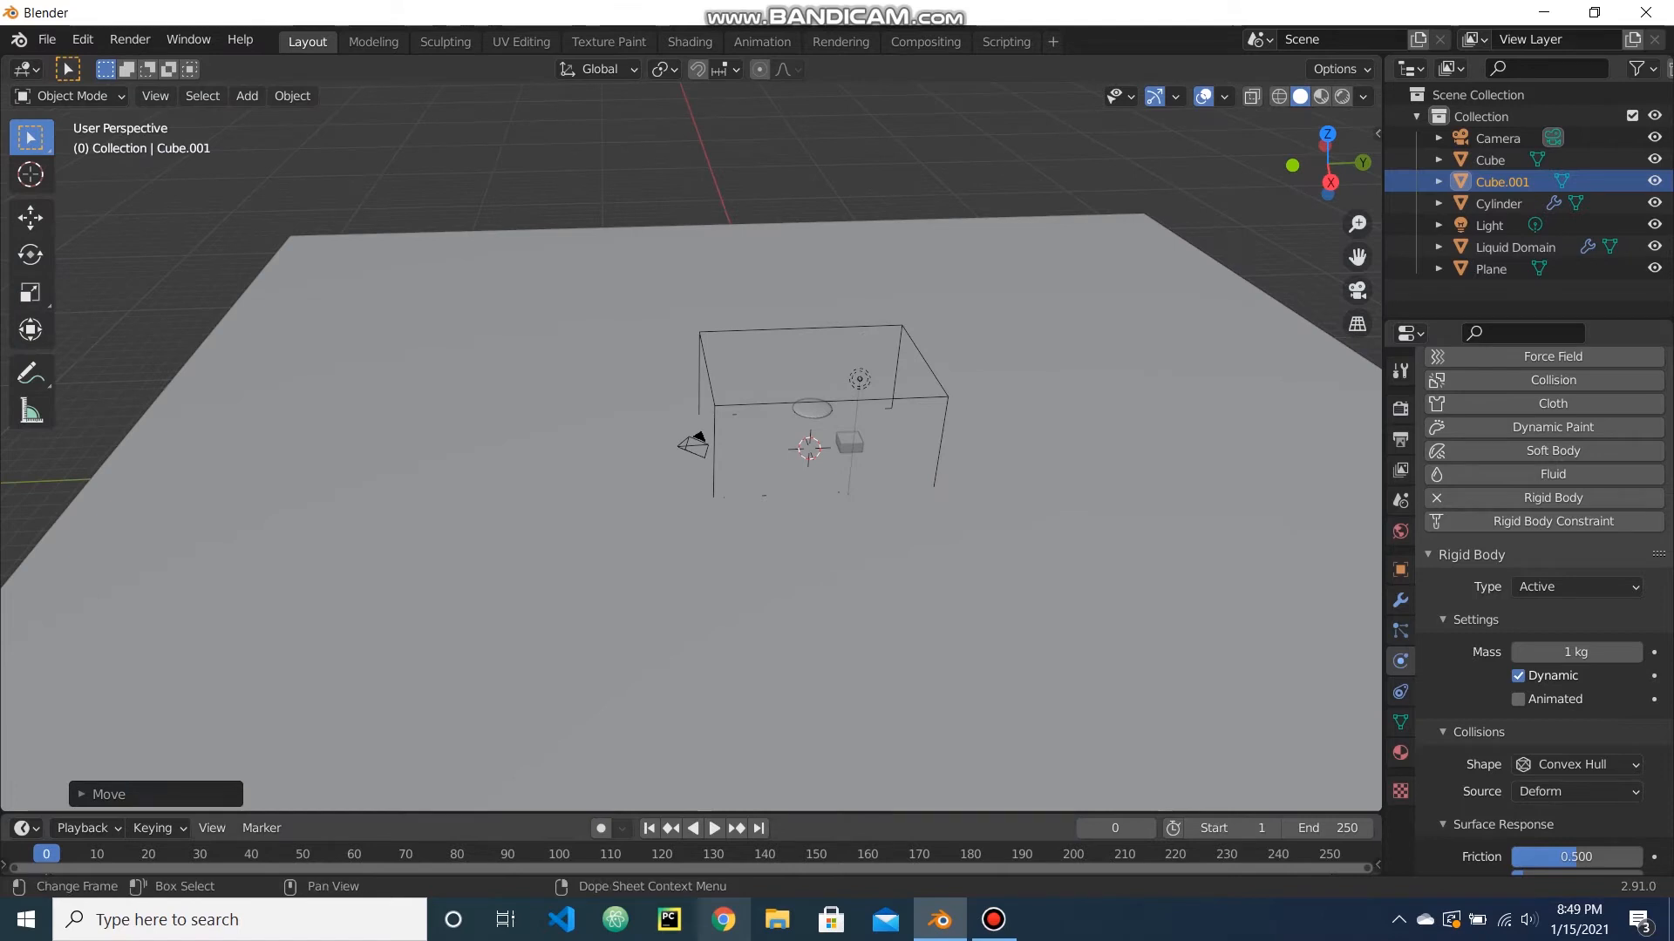
scroll(723, 445, down, 8)
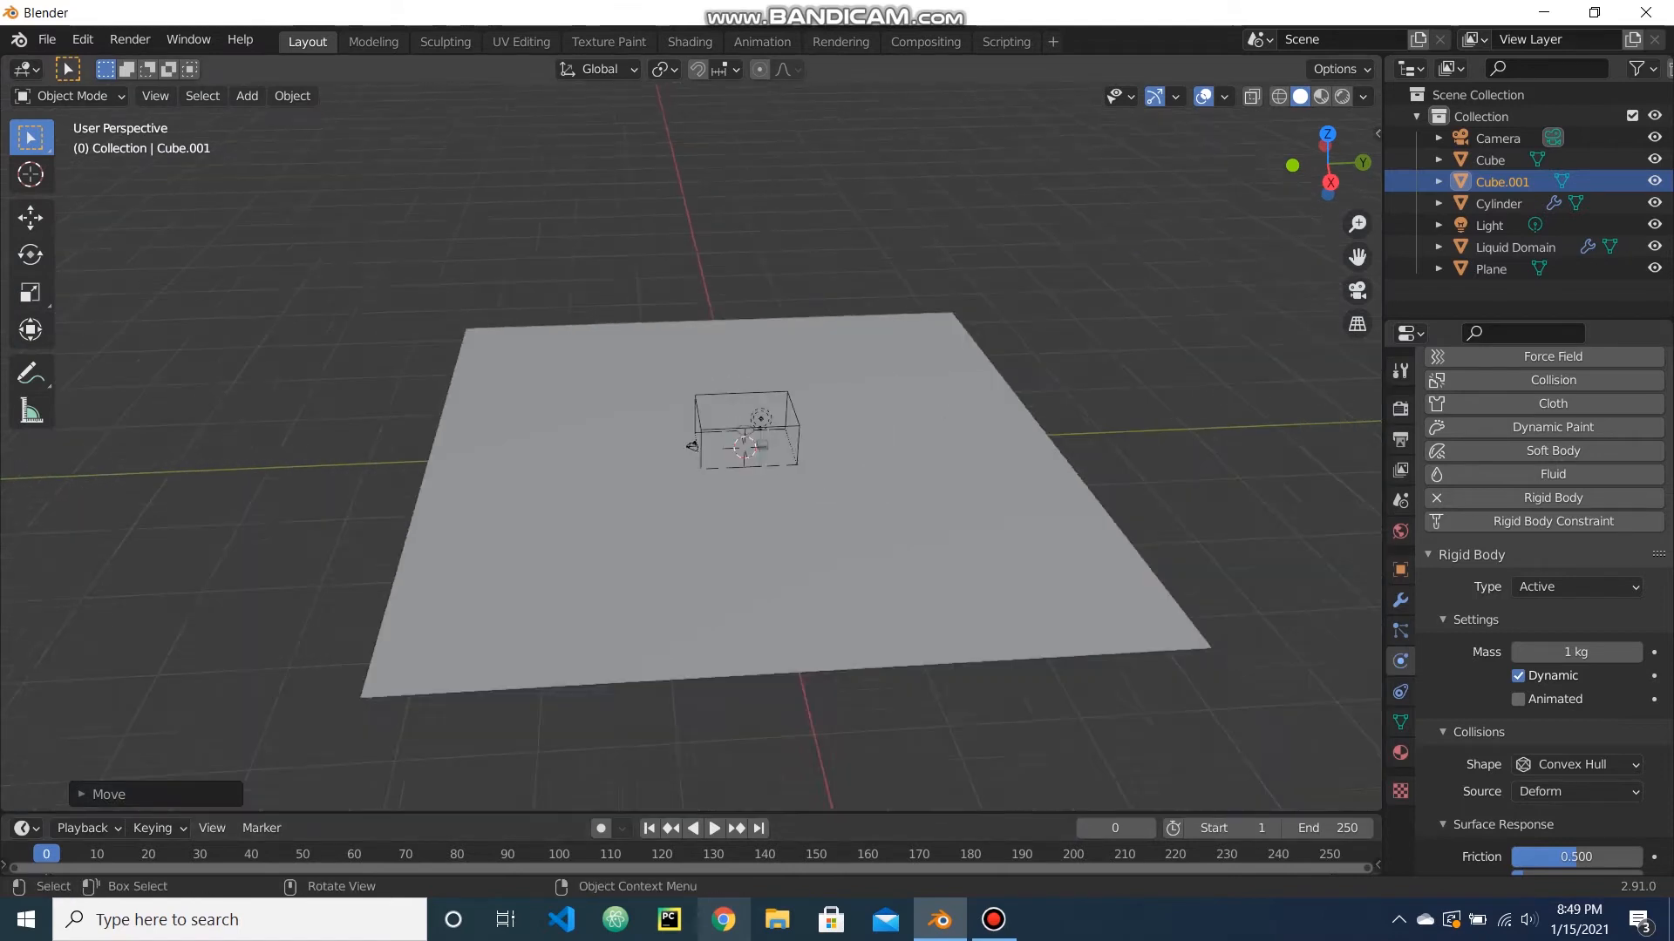
scroll(723, 445, up, 8)
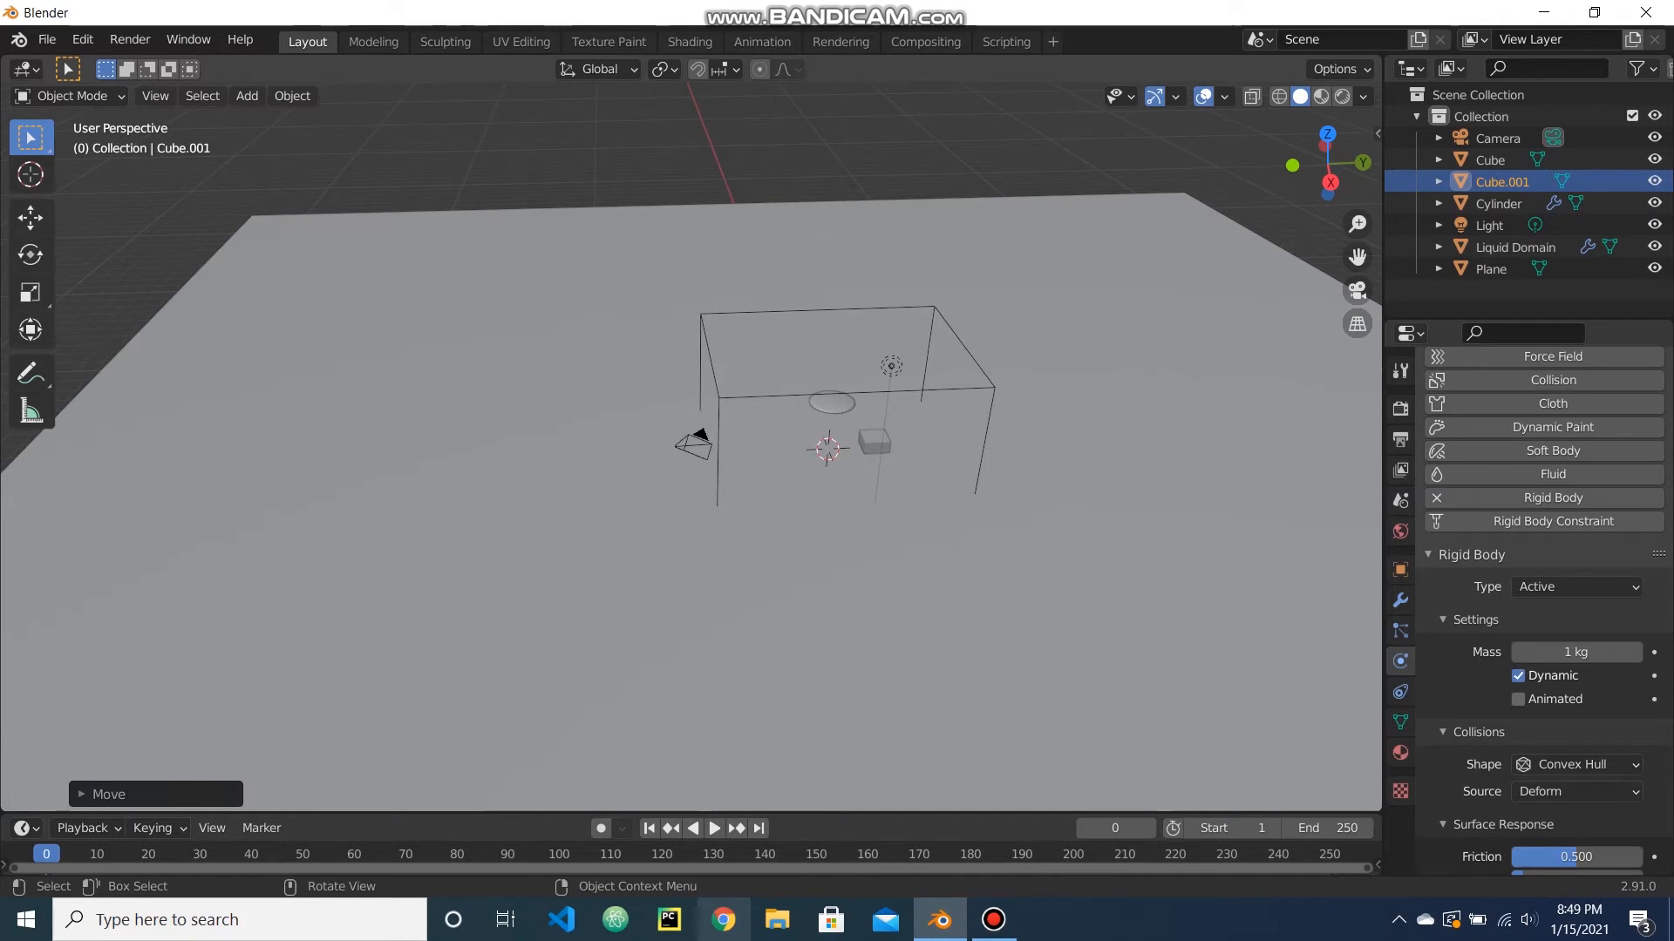
scroll(723, 445, down, 6)
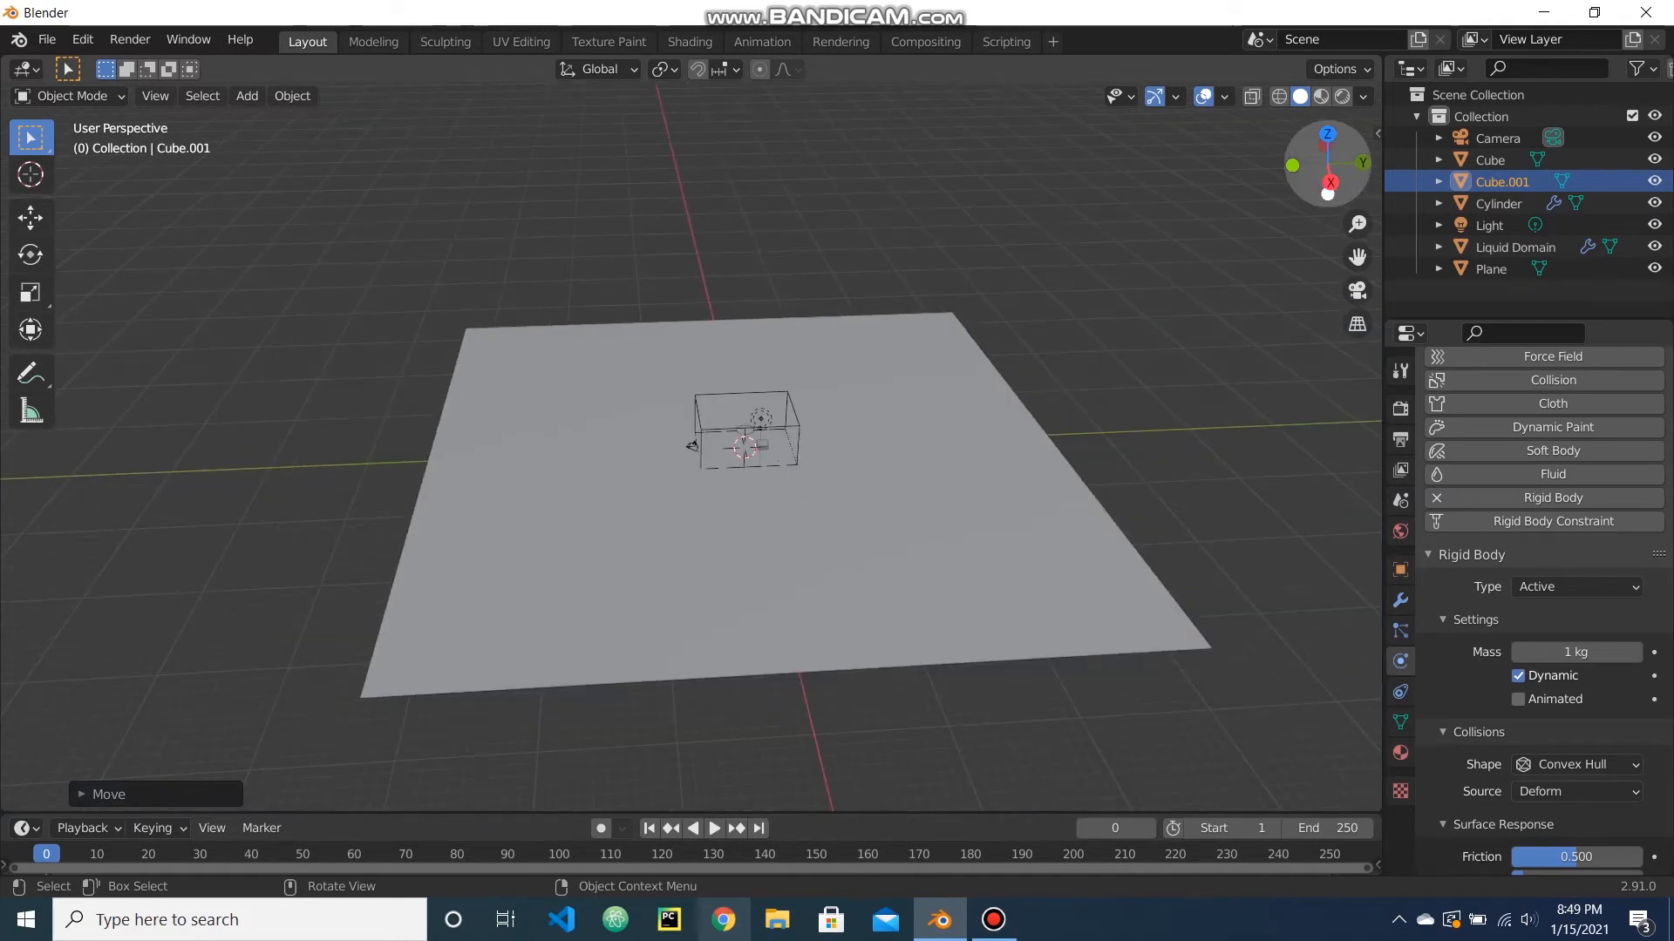
In the right orthographic view, raise the original cube along Z by about 118.5 m.
click(1330, 182)
scroll(724, 445, down, 5)
scroll(716, 453, down, 3)
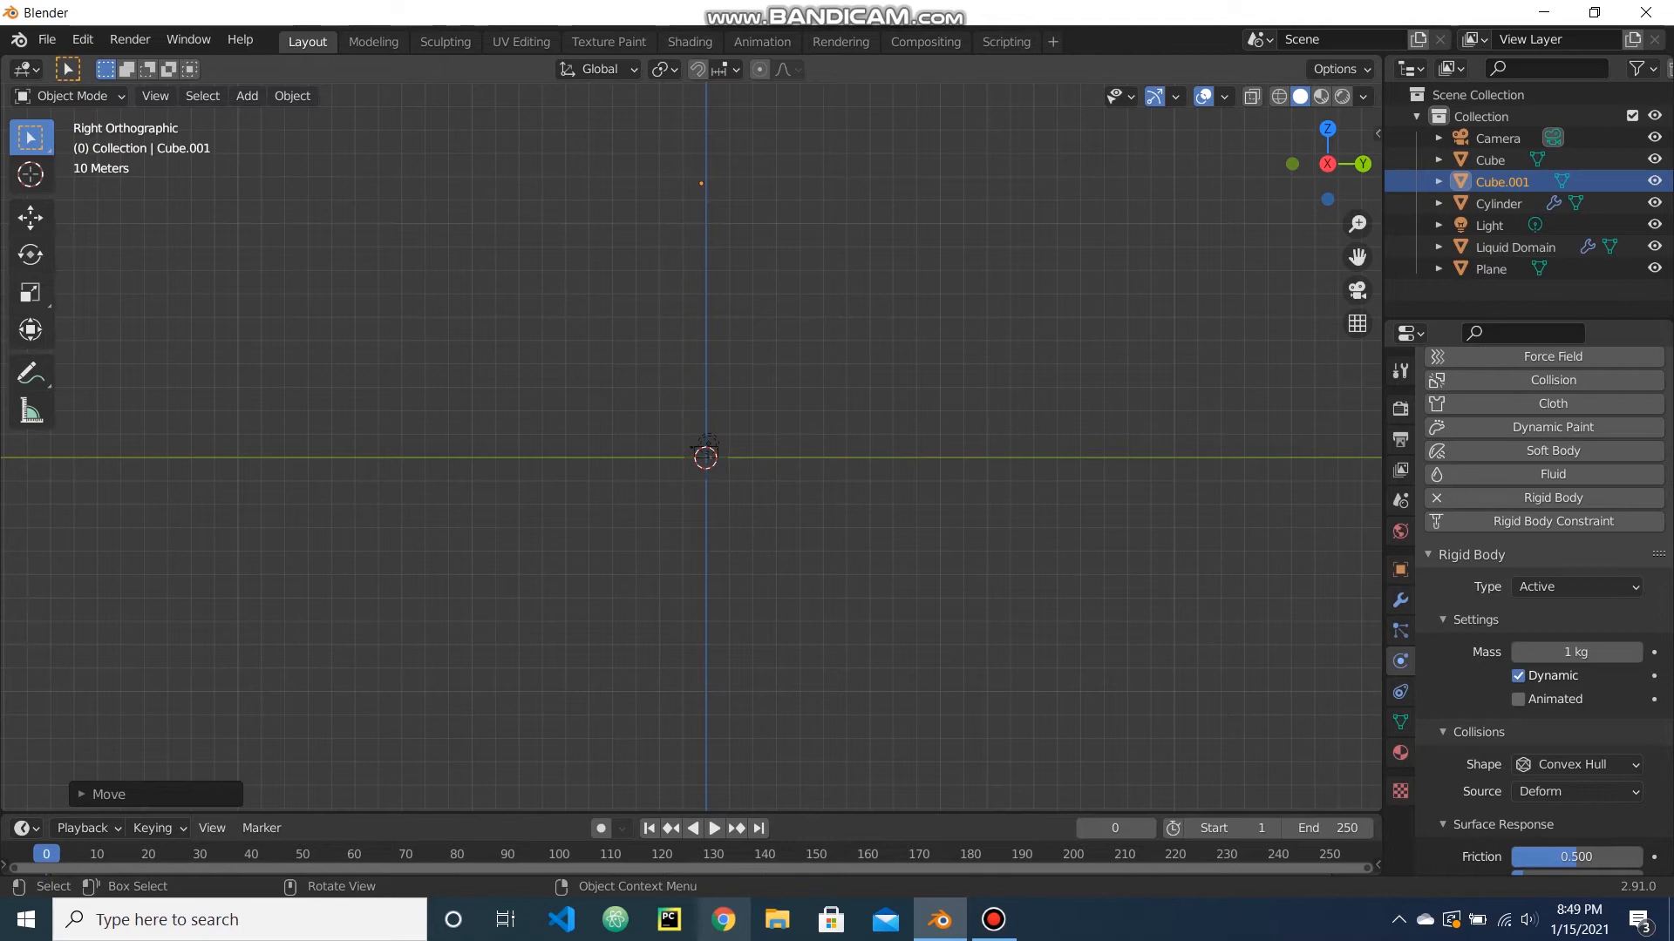
scroll(693, 446, up, 5)
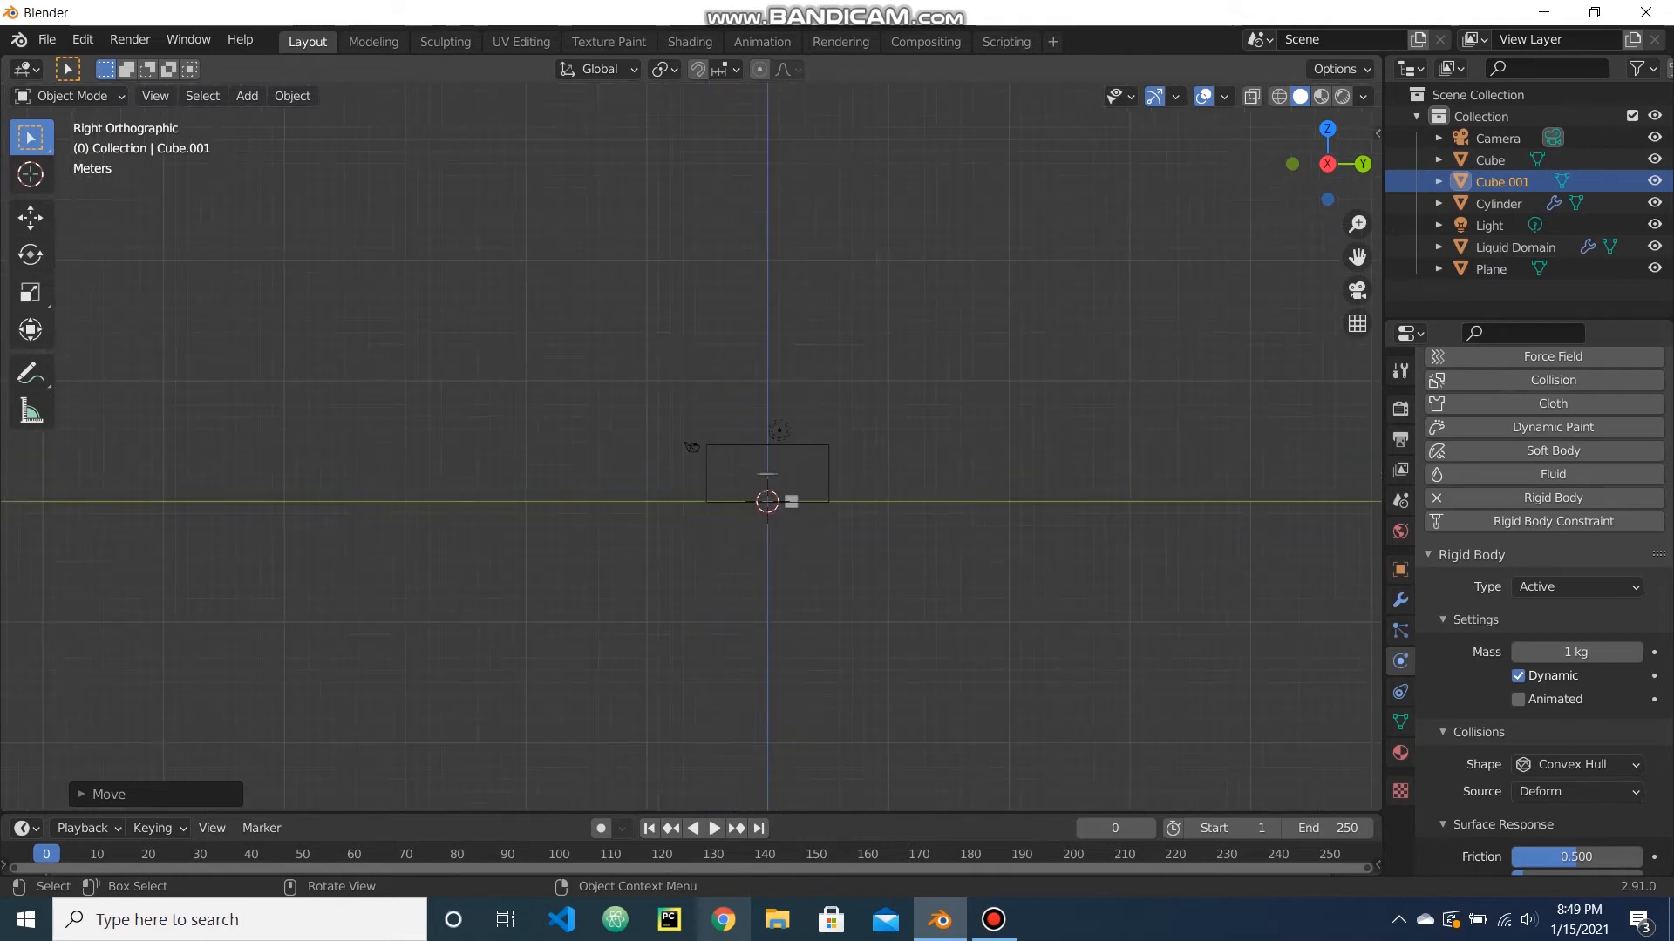
click(663, 502)
click(691, 446)
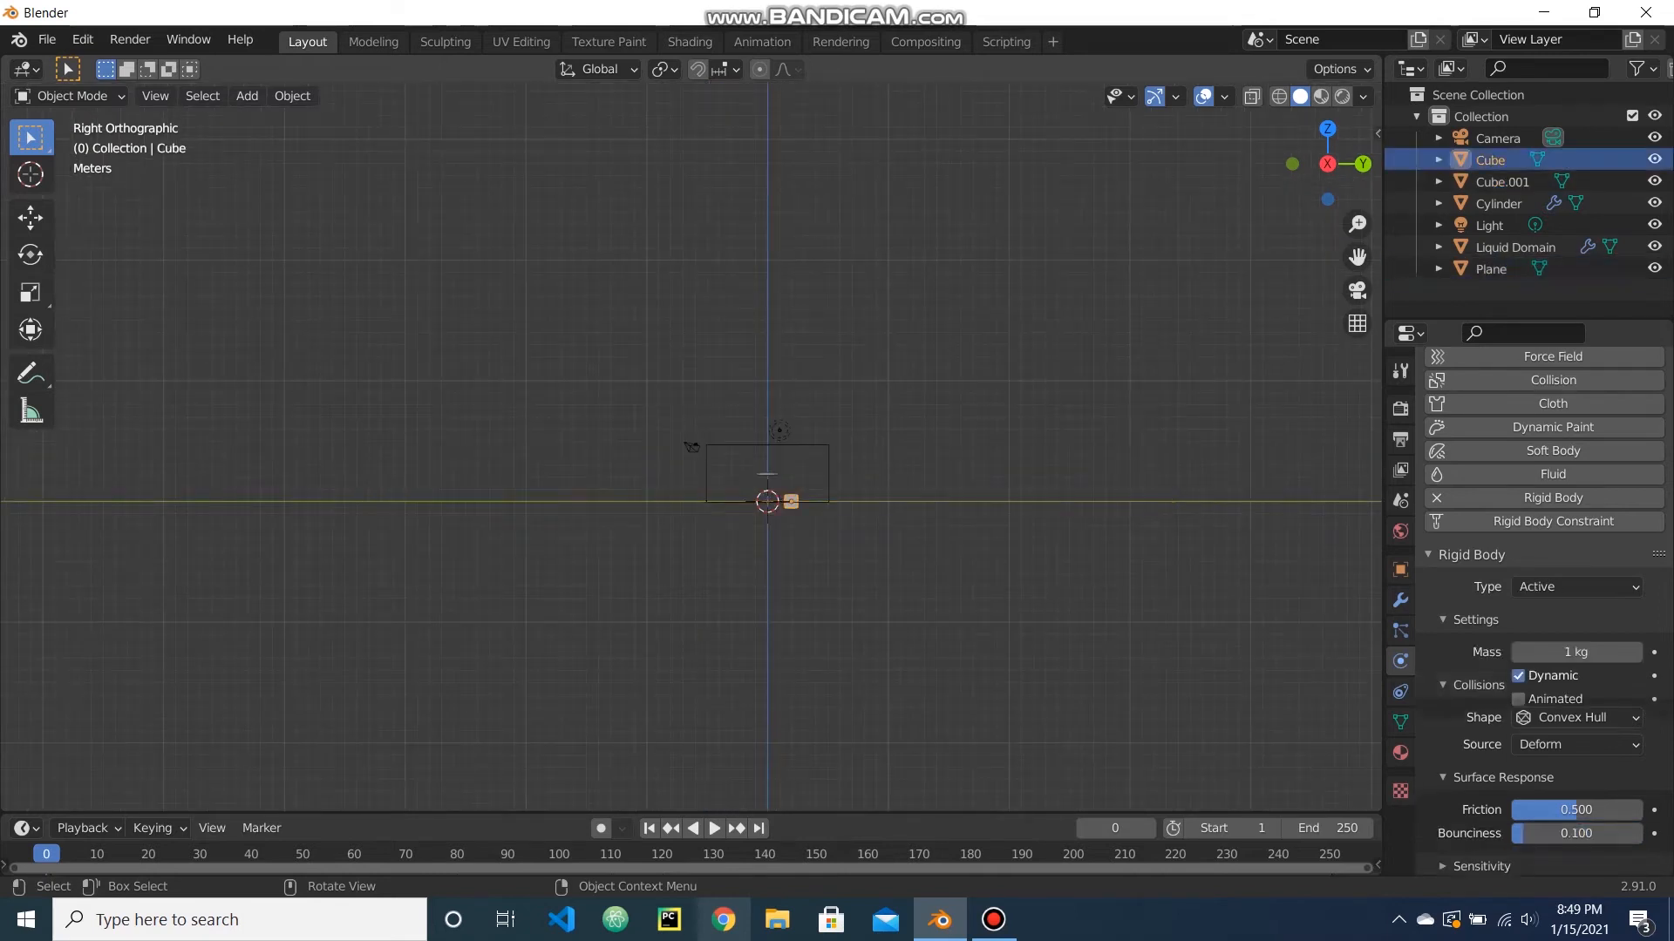
scroll(694, 448, down, 5)
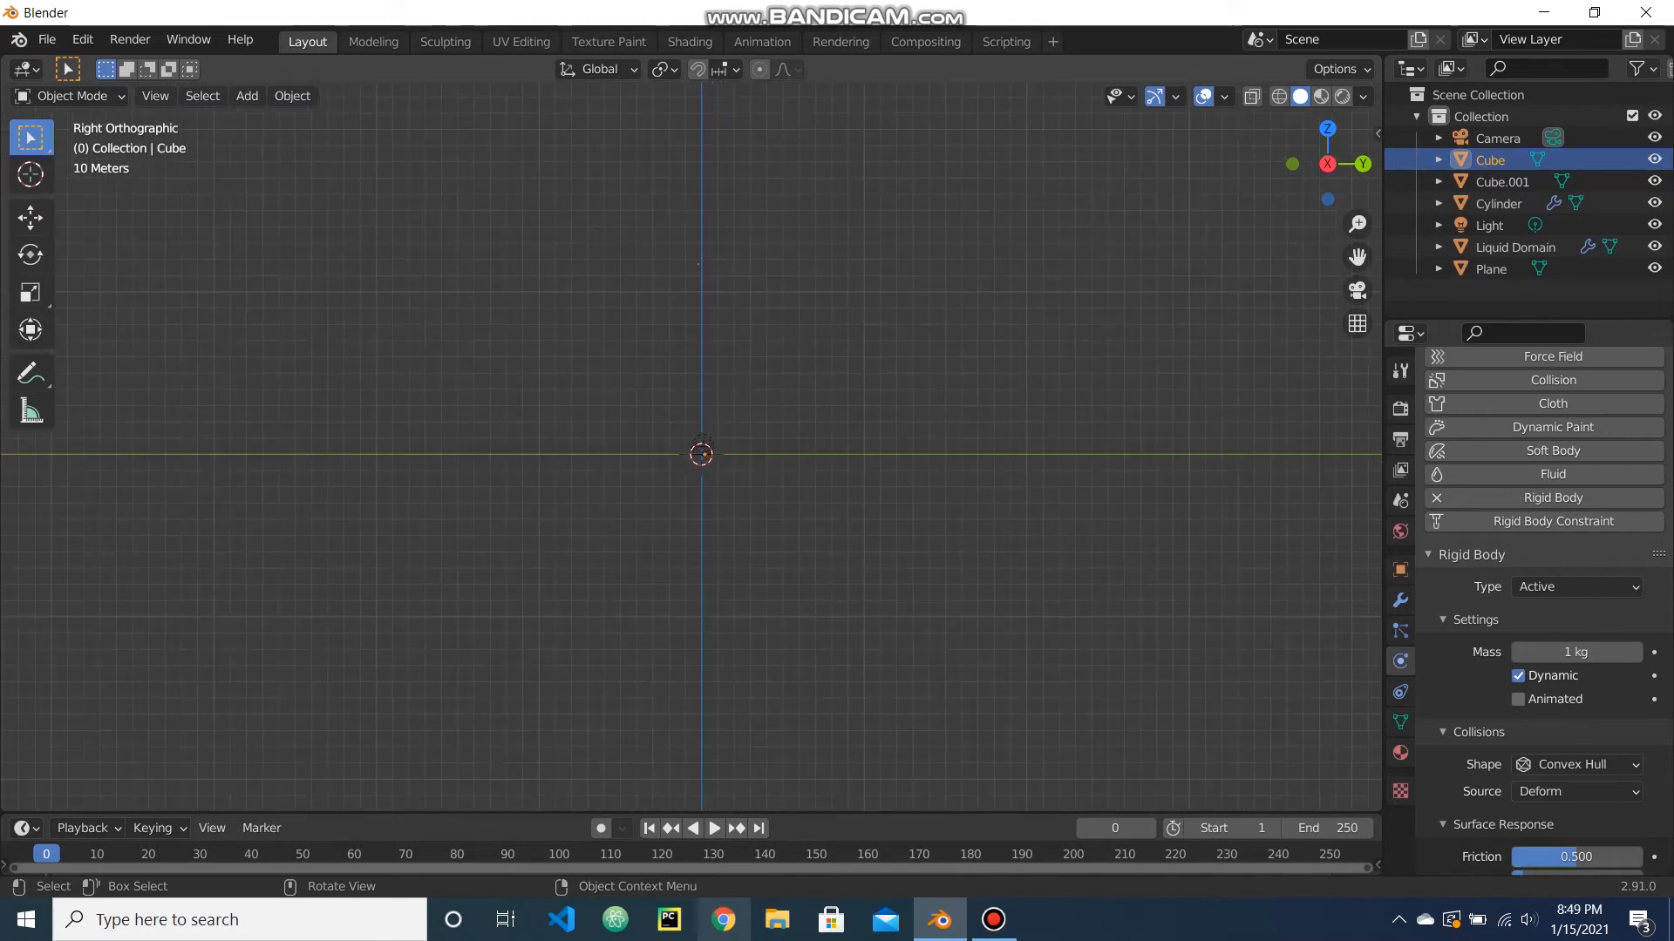
key(g)
key(z)
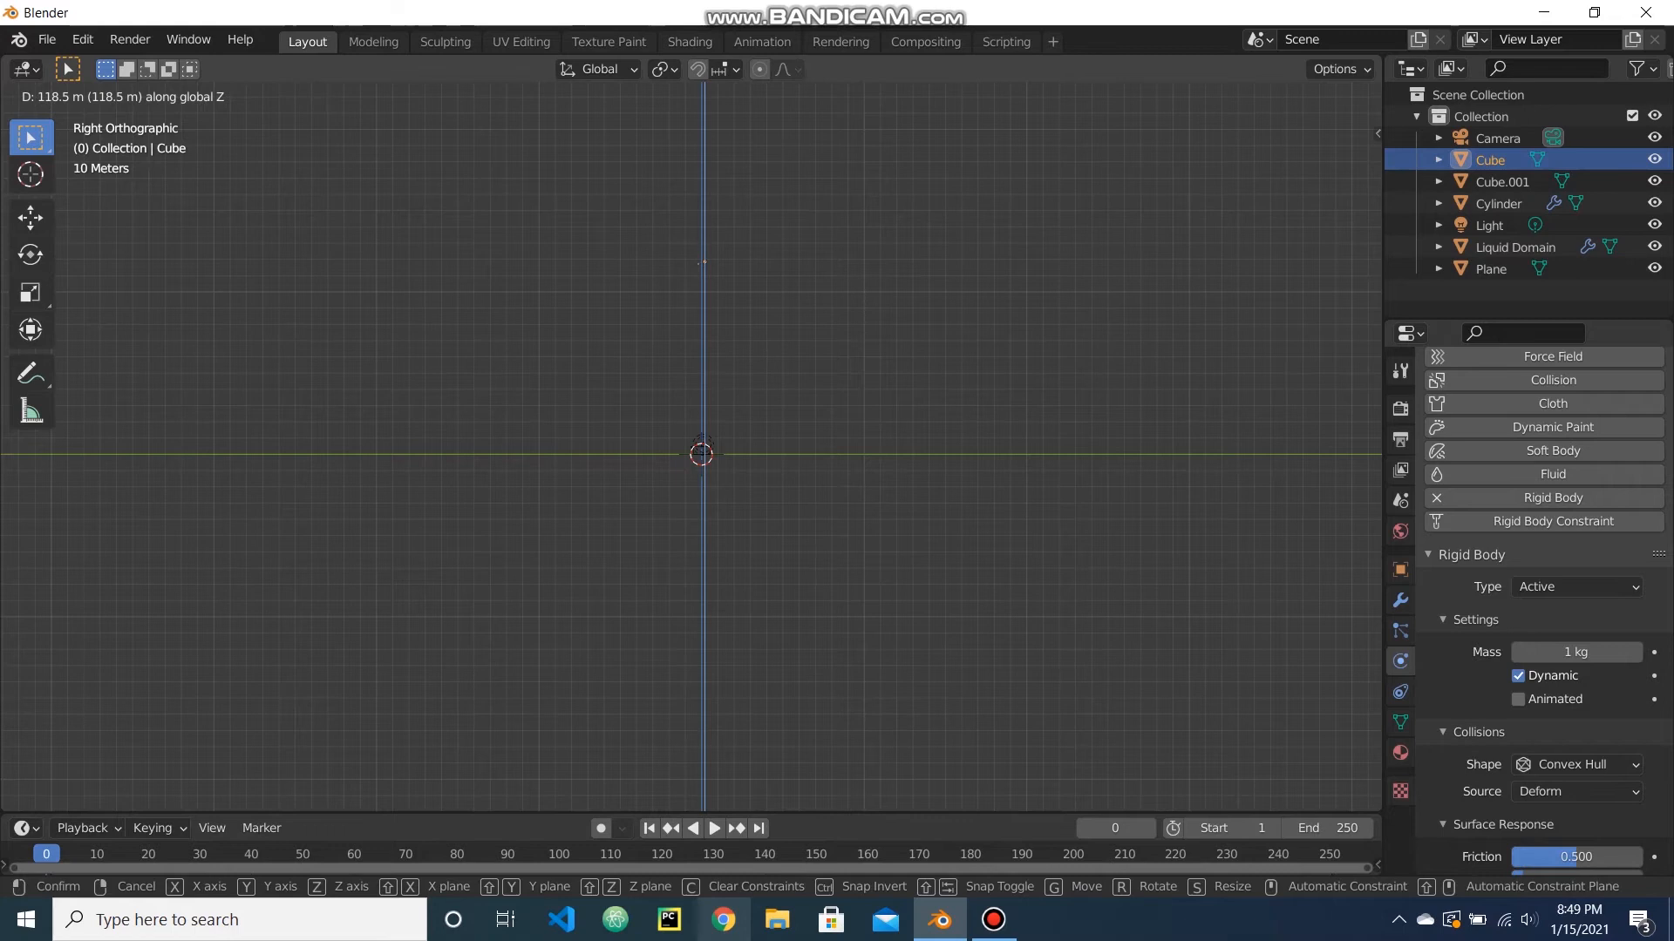
key(Return)
Fine-tune the original cube's height along Z by about 0.62 m, level with the other raised cube.
scroll(692, 446, up, 3)
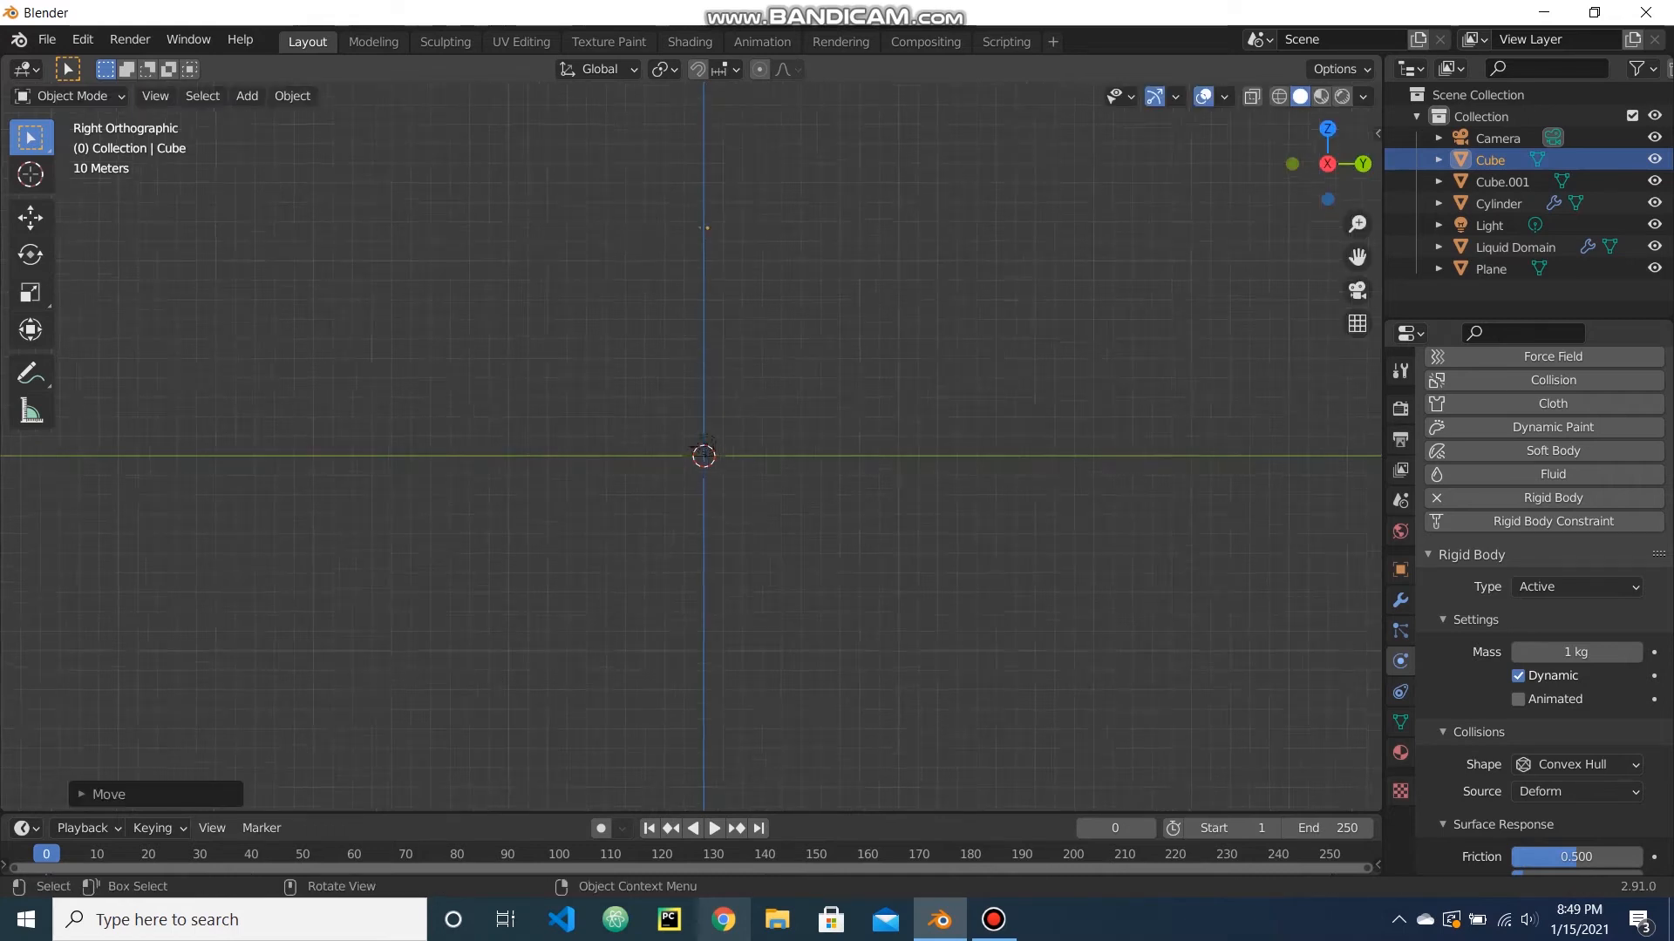
key(g)
key(z)
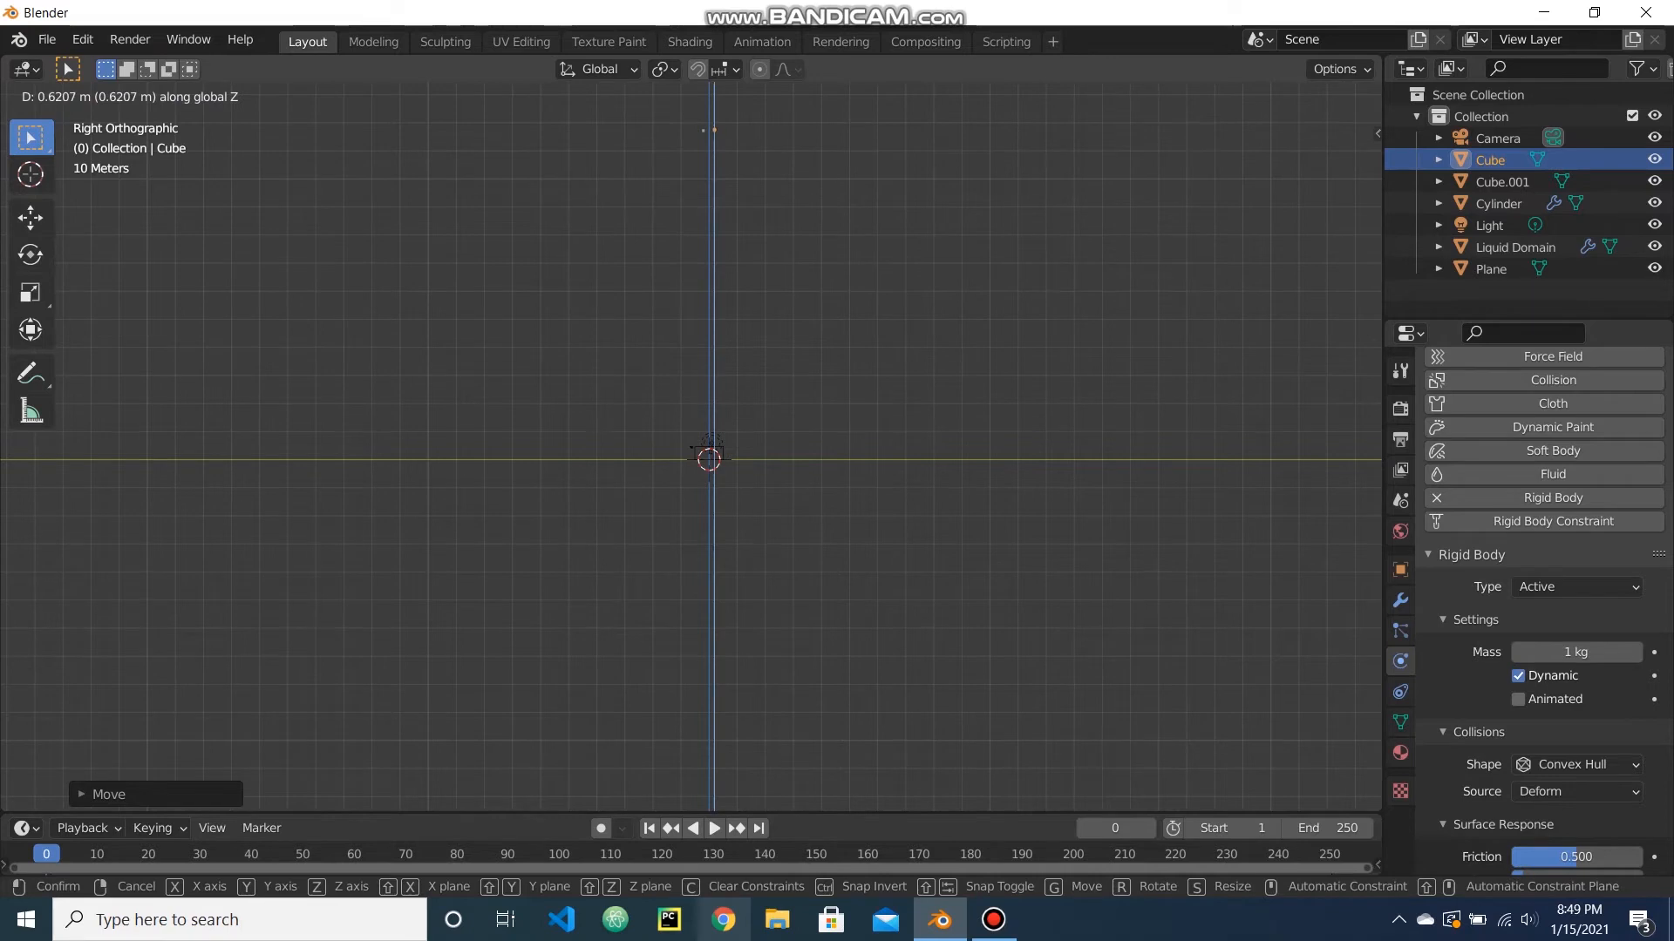
key(Return)
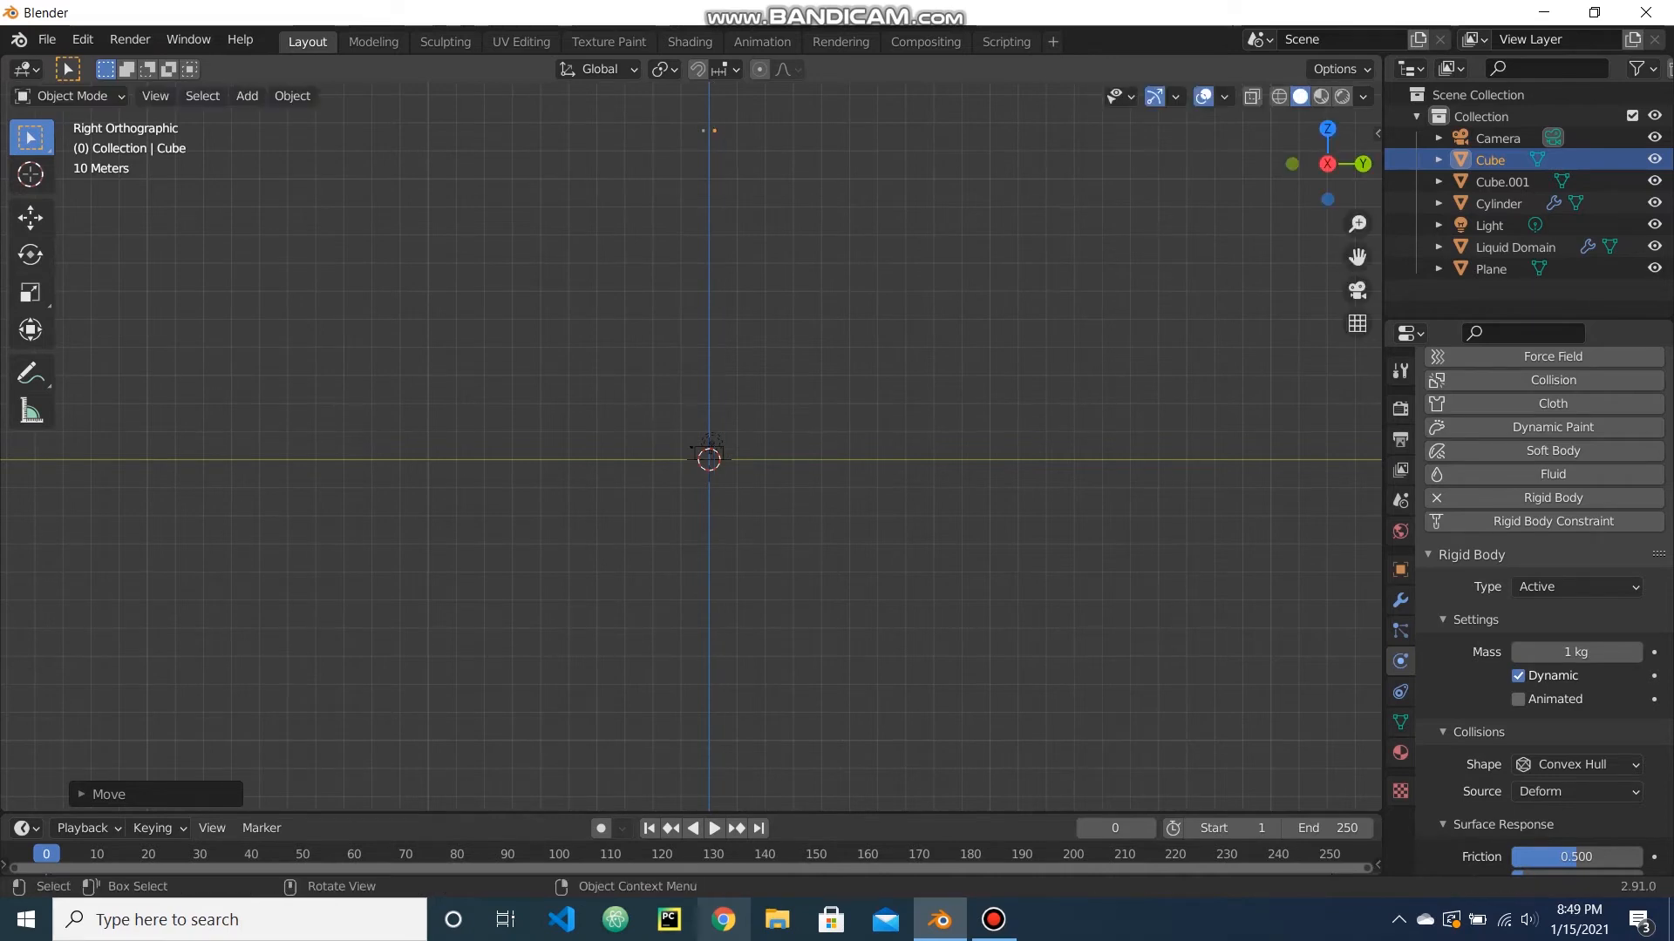
Play the animation in perspective view and watch for the cubes falling toward the liquid domain and floor plane.
scroll(691, 447, up, 7)
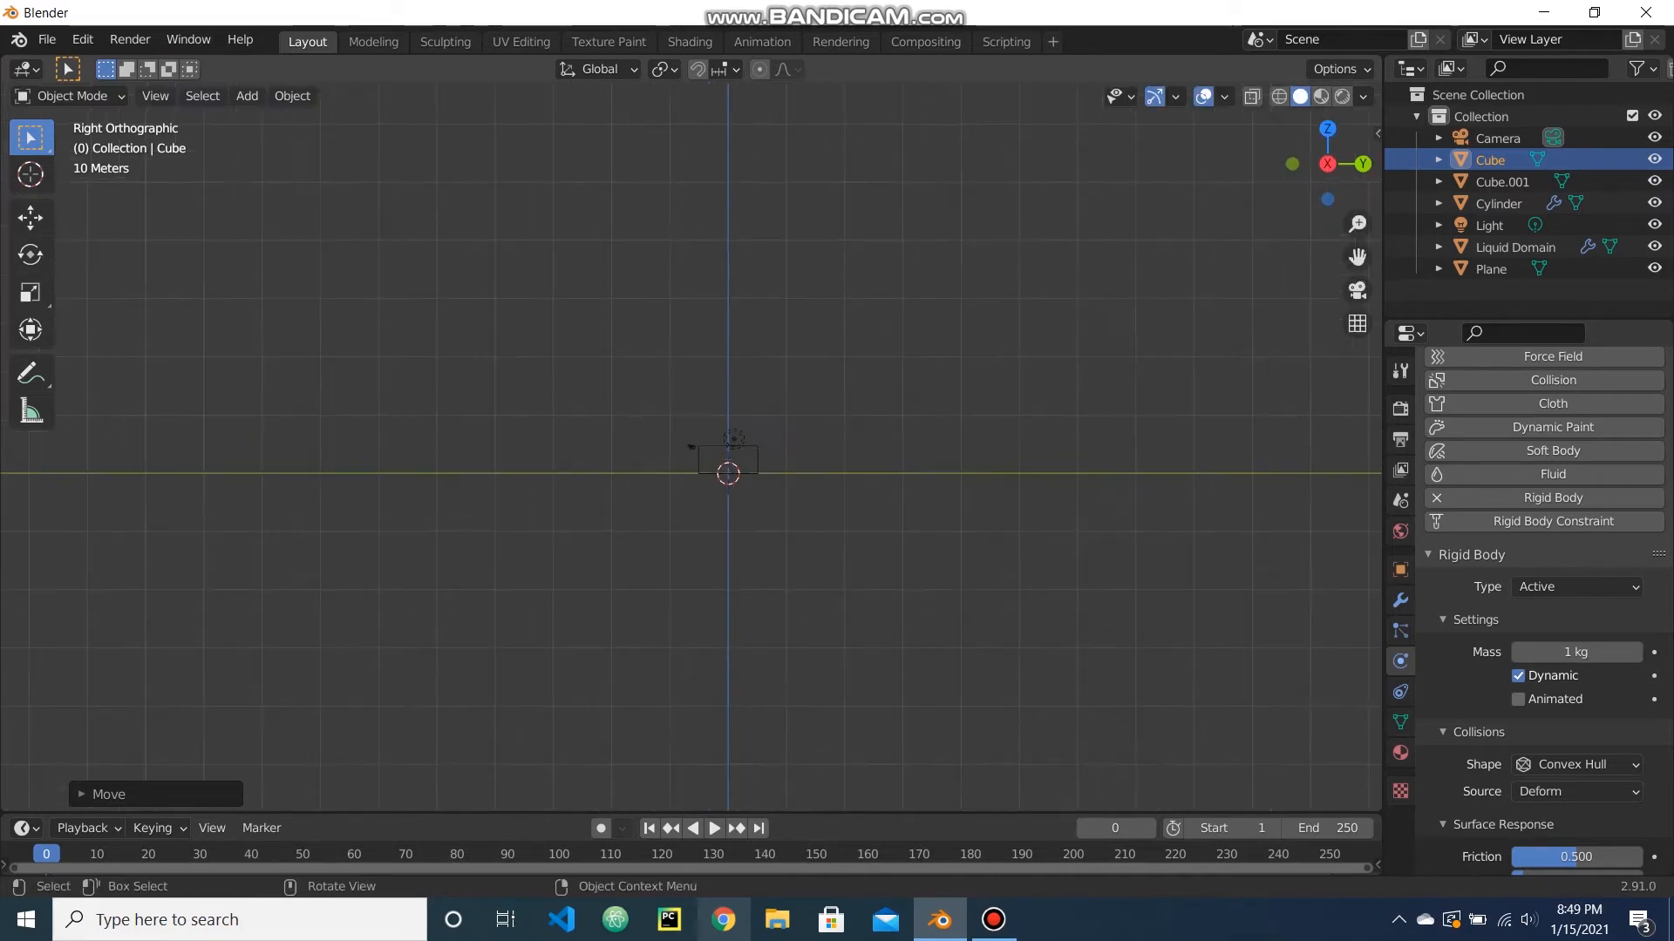
middle_drag(691, 446, 730, 484)
scroll(731, 484, down, 5)
scroll(692, 446, up, 5)
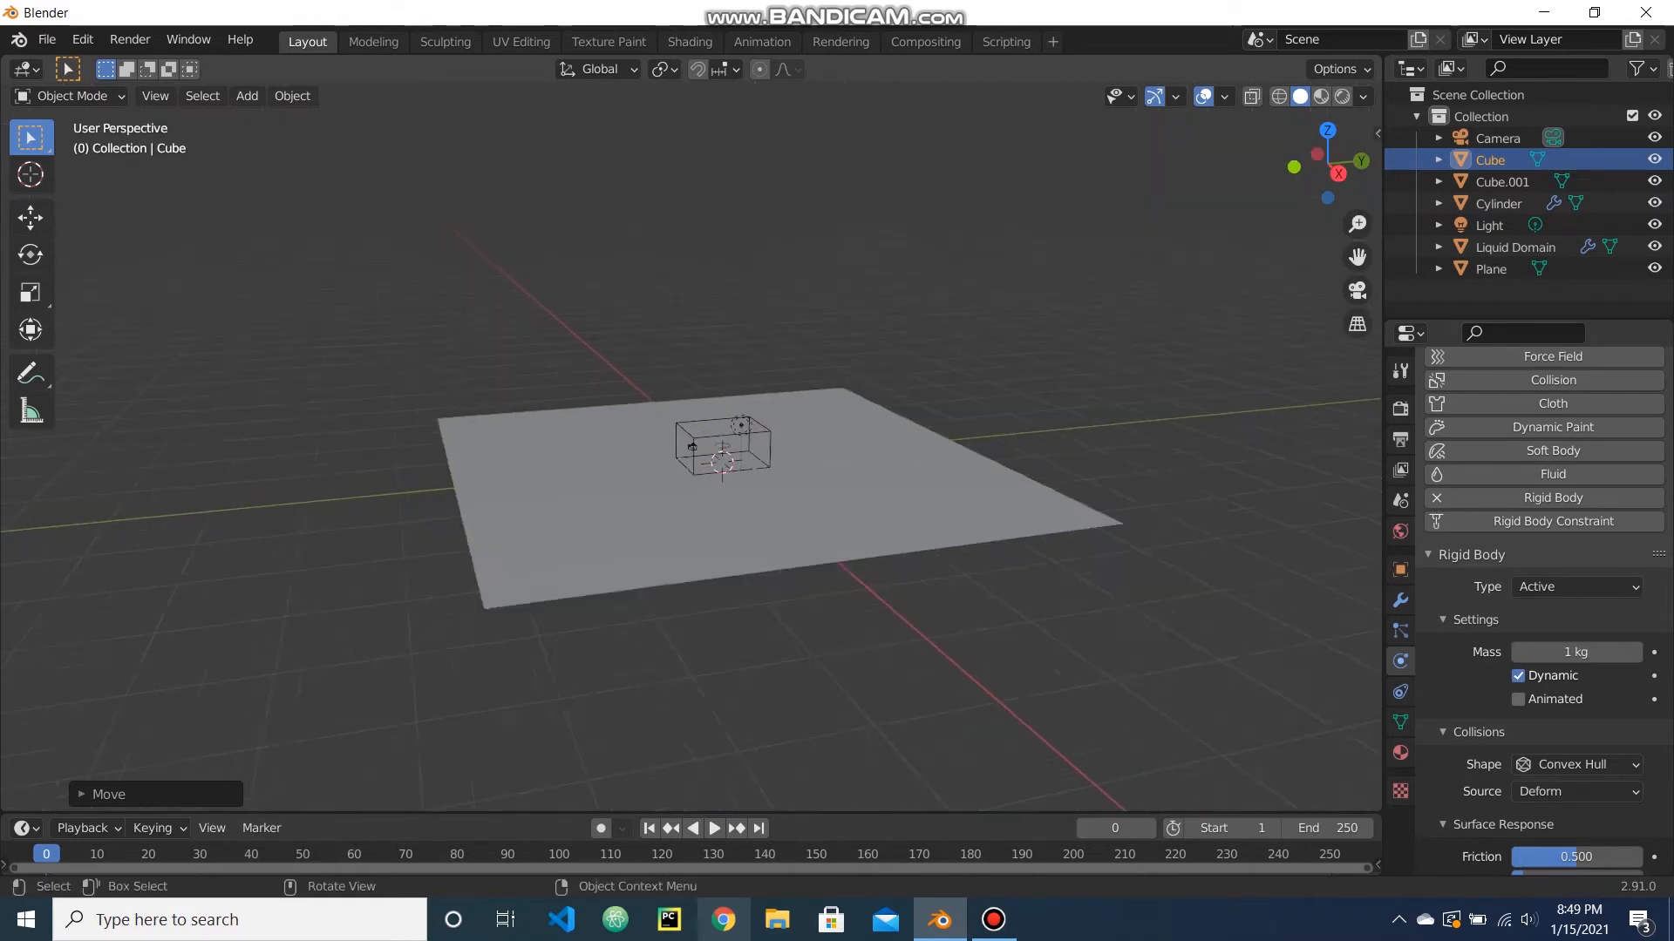
key(space)
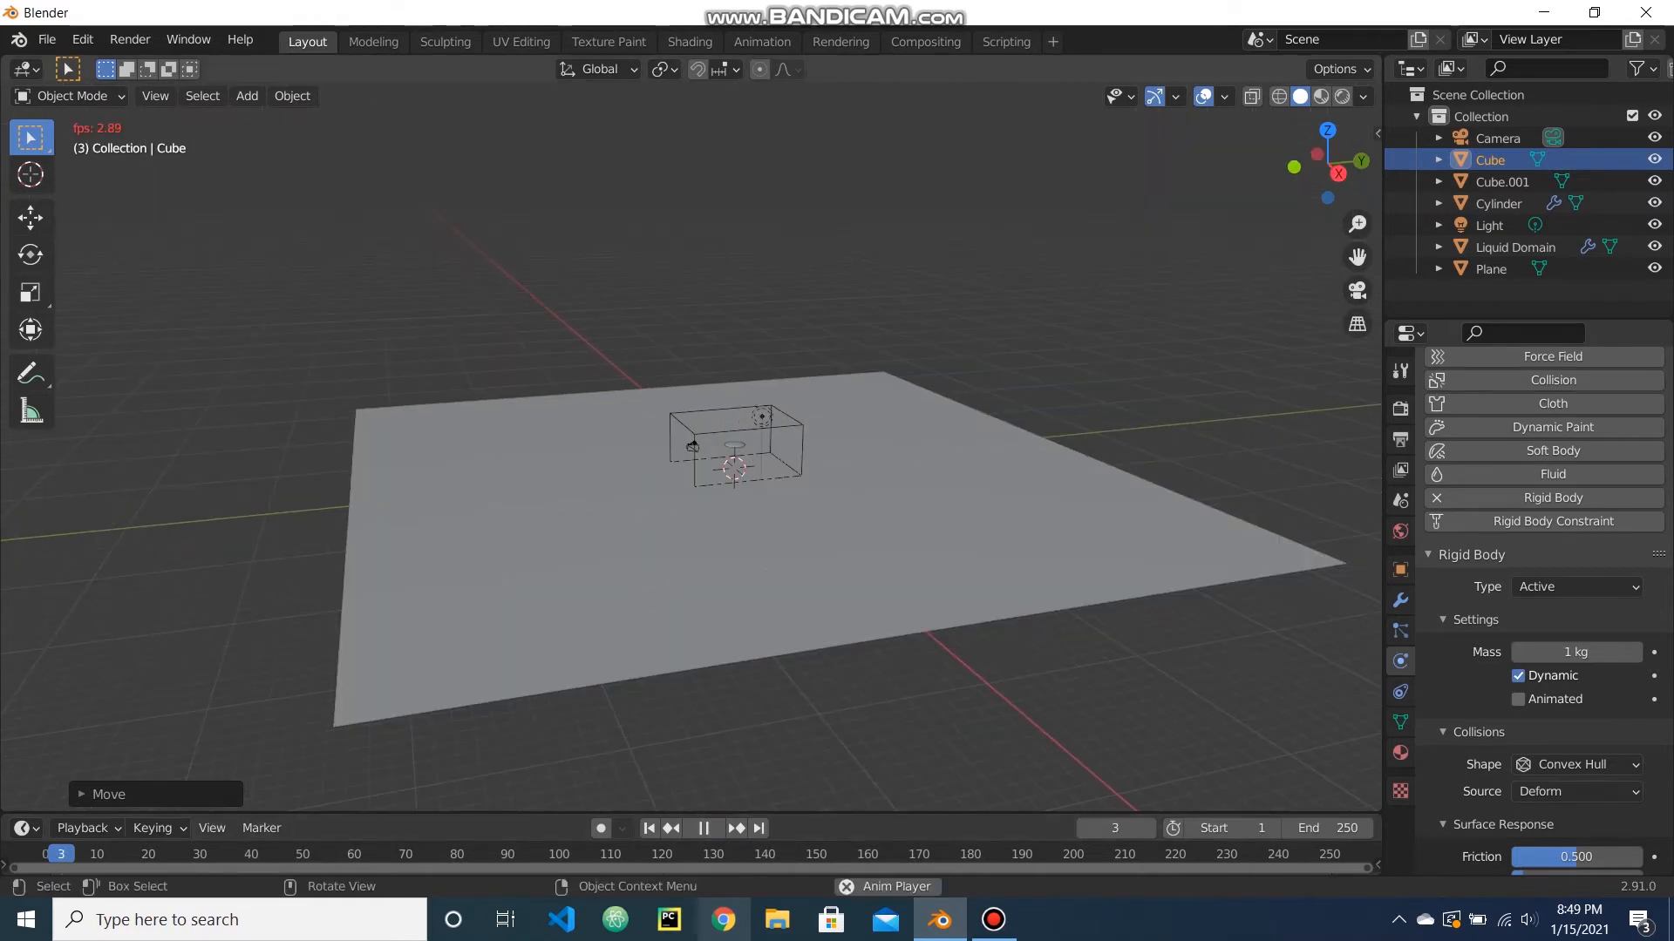
scroll(692, 446, up, 2)
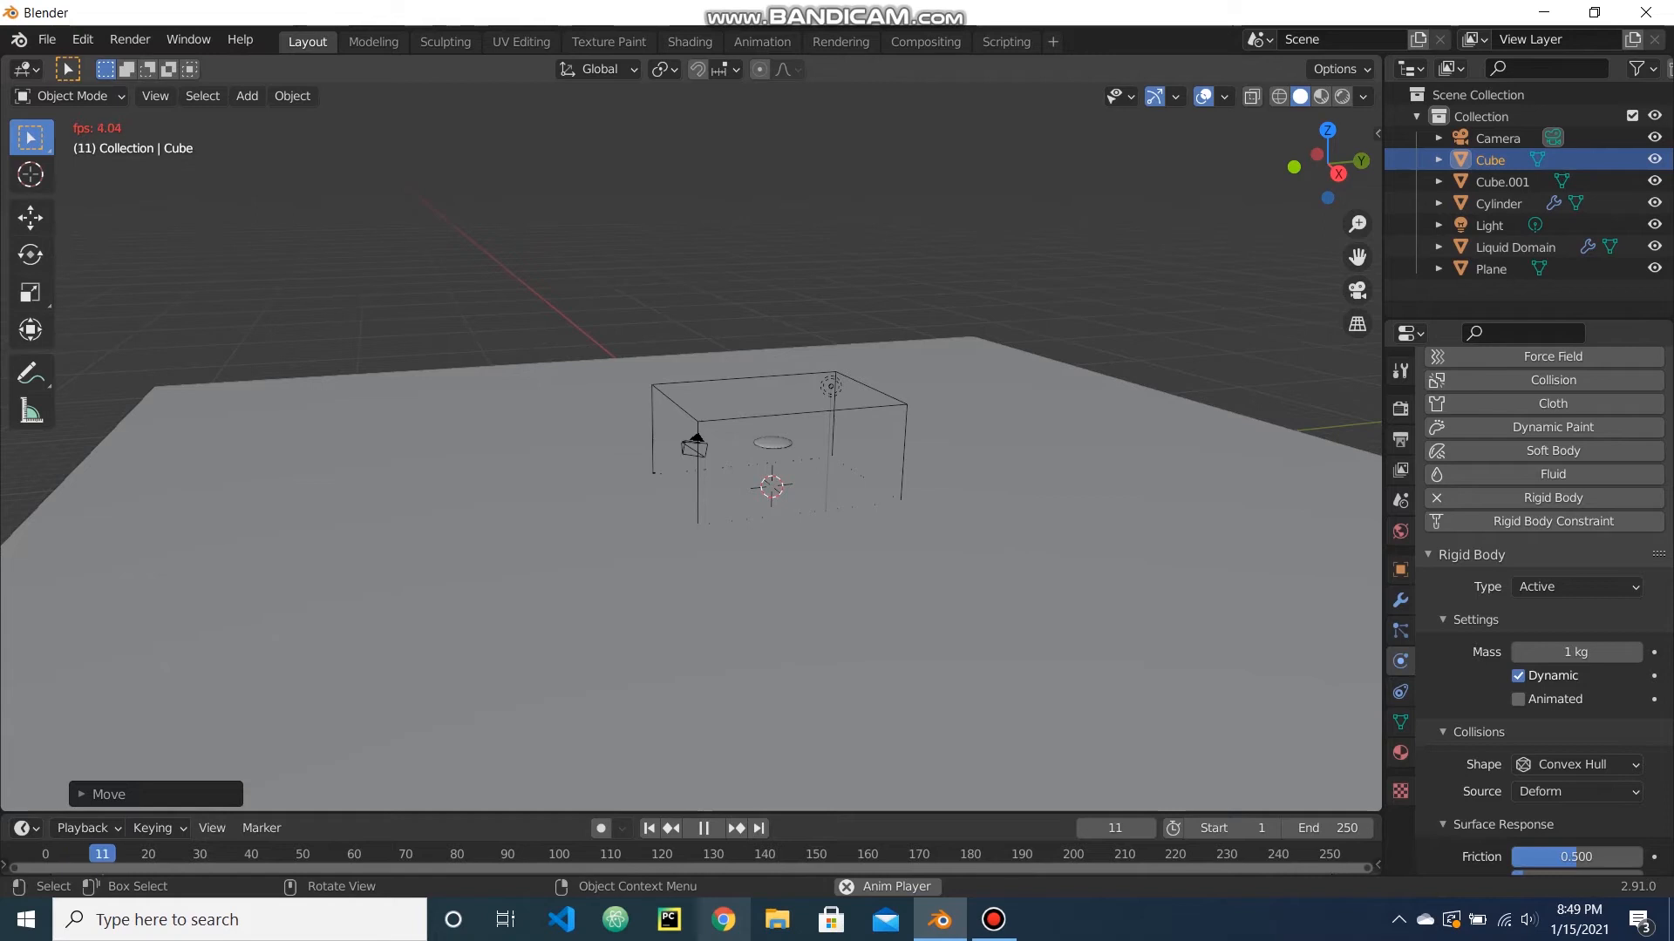
scroll(696, 439, down, 5)
mouse_move(692, 447)
middle_down()
mouse_move(697, 336)
mouse_move(691, 446)
middle_up()
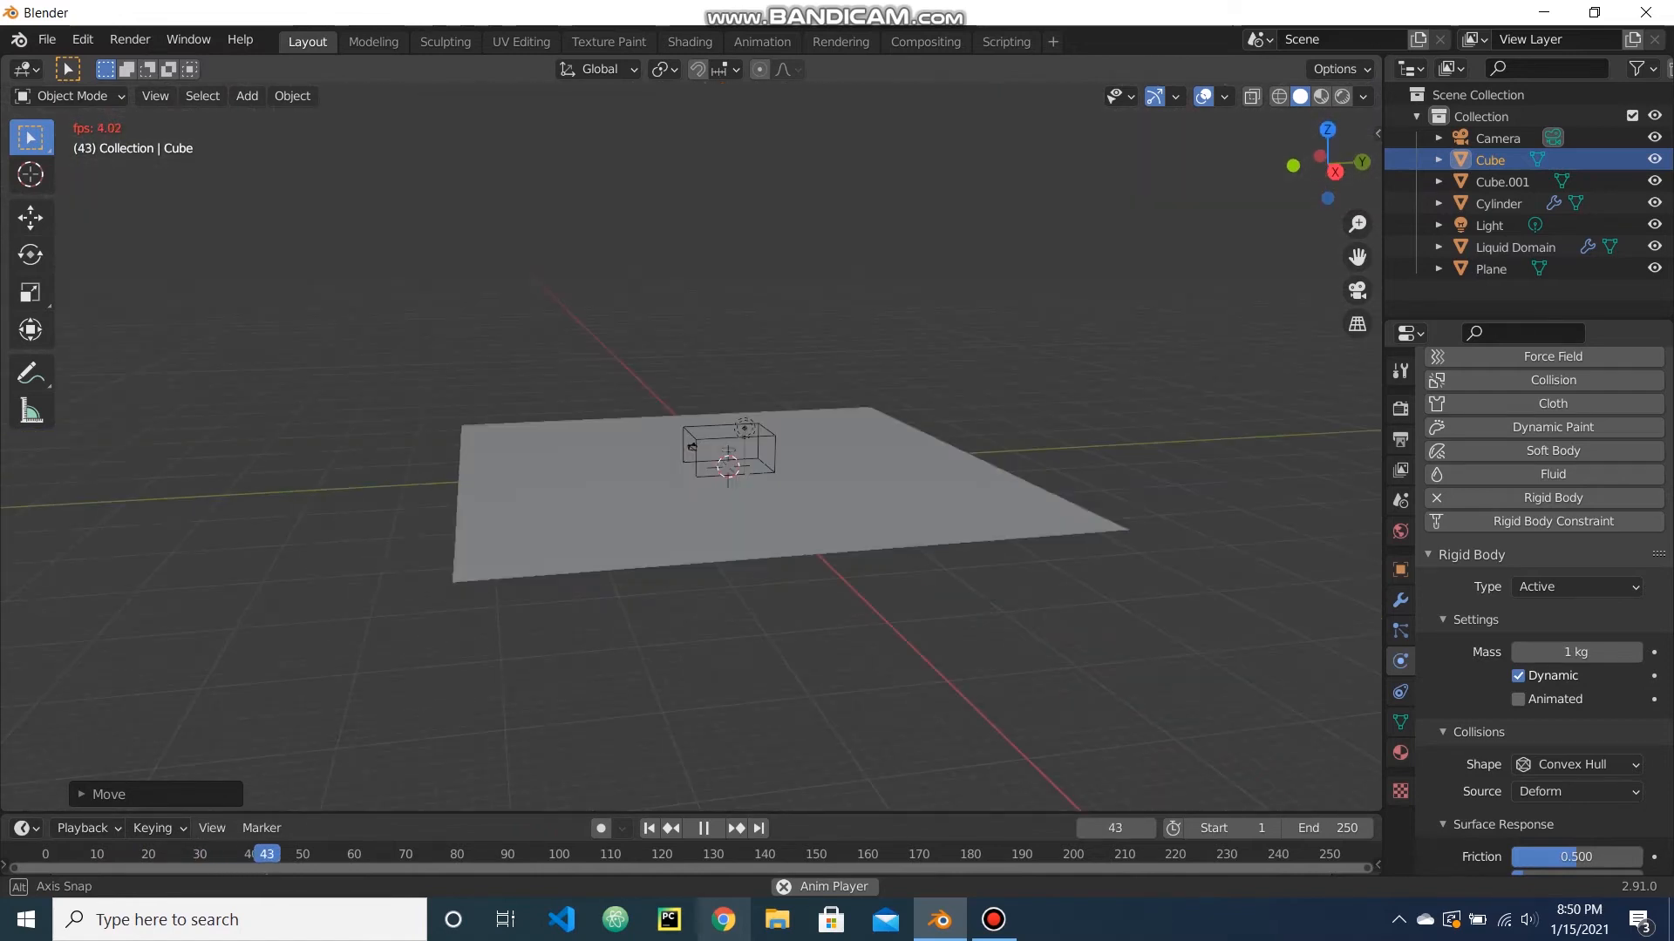
Watch the playback of the cubes bouncing around the liquid domain, stop it, and return the timeline to frame 0.
scroll(693, 447, up, 3)
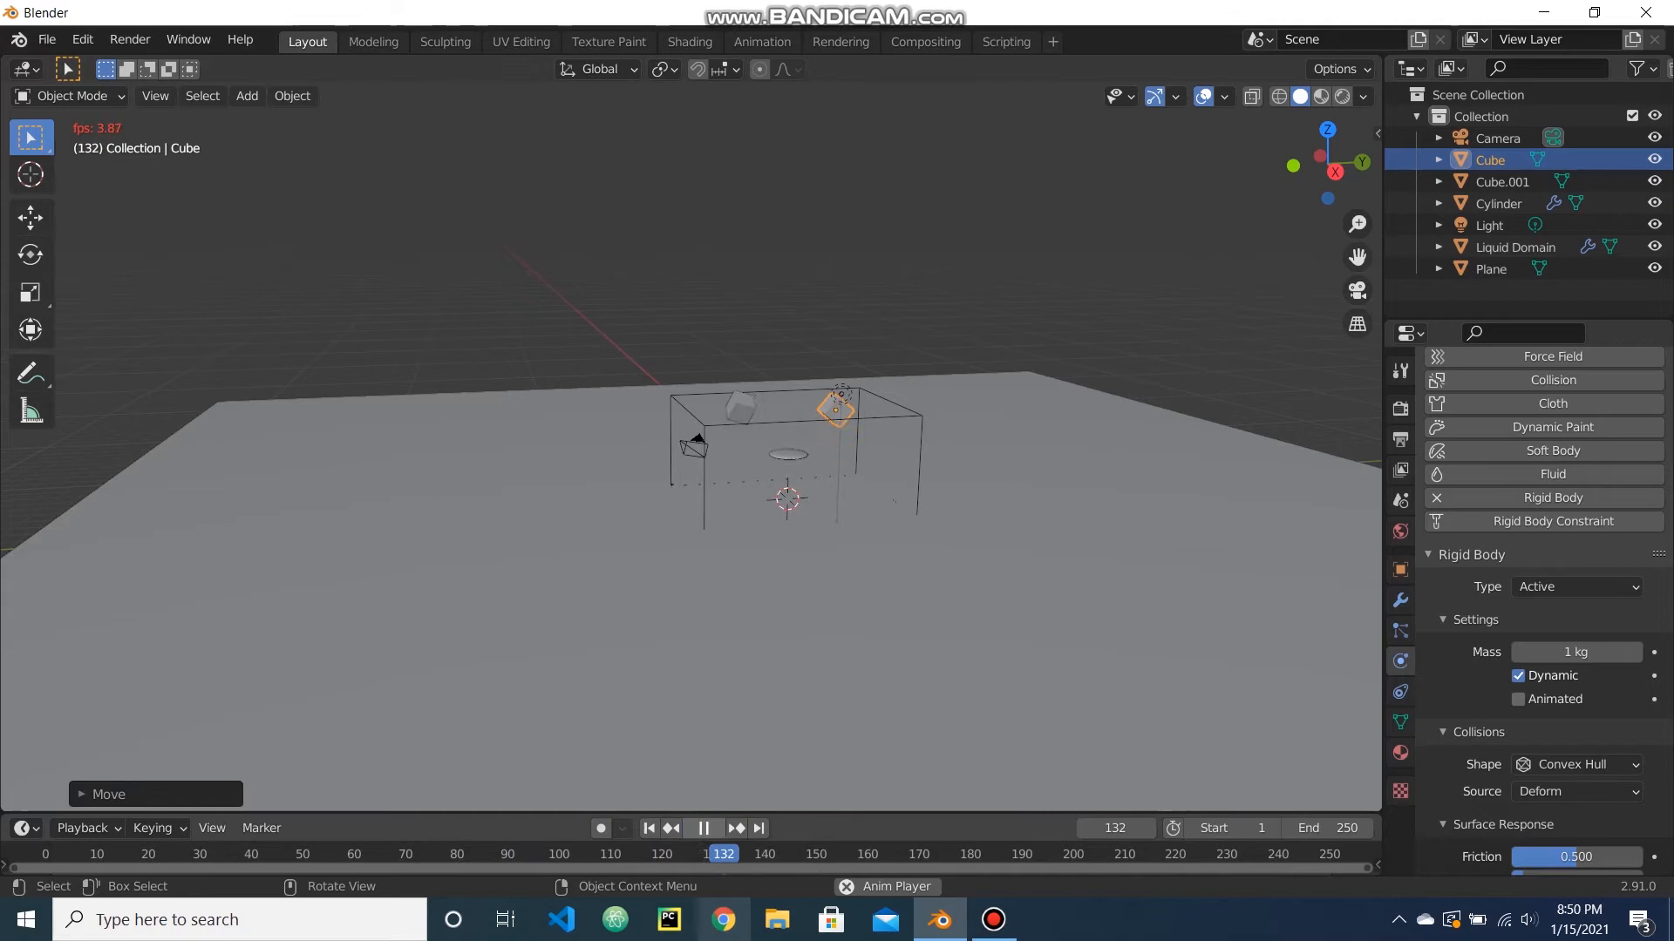
key(space)
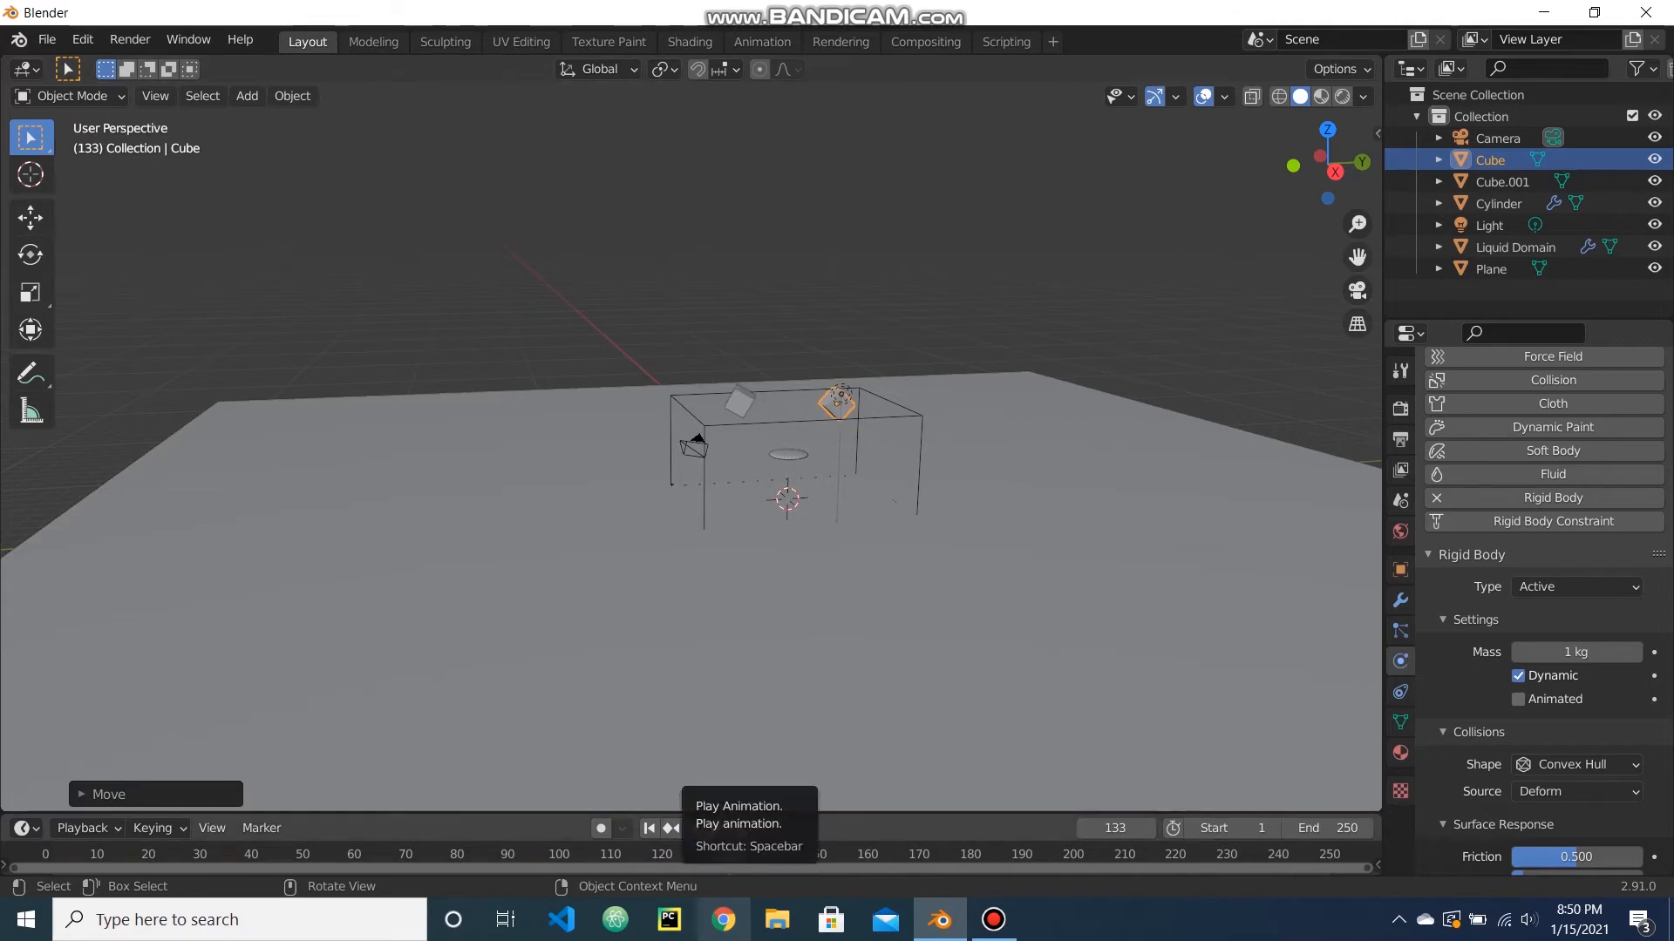
scroll(691, 462, up, 4)
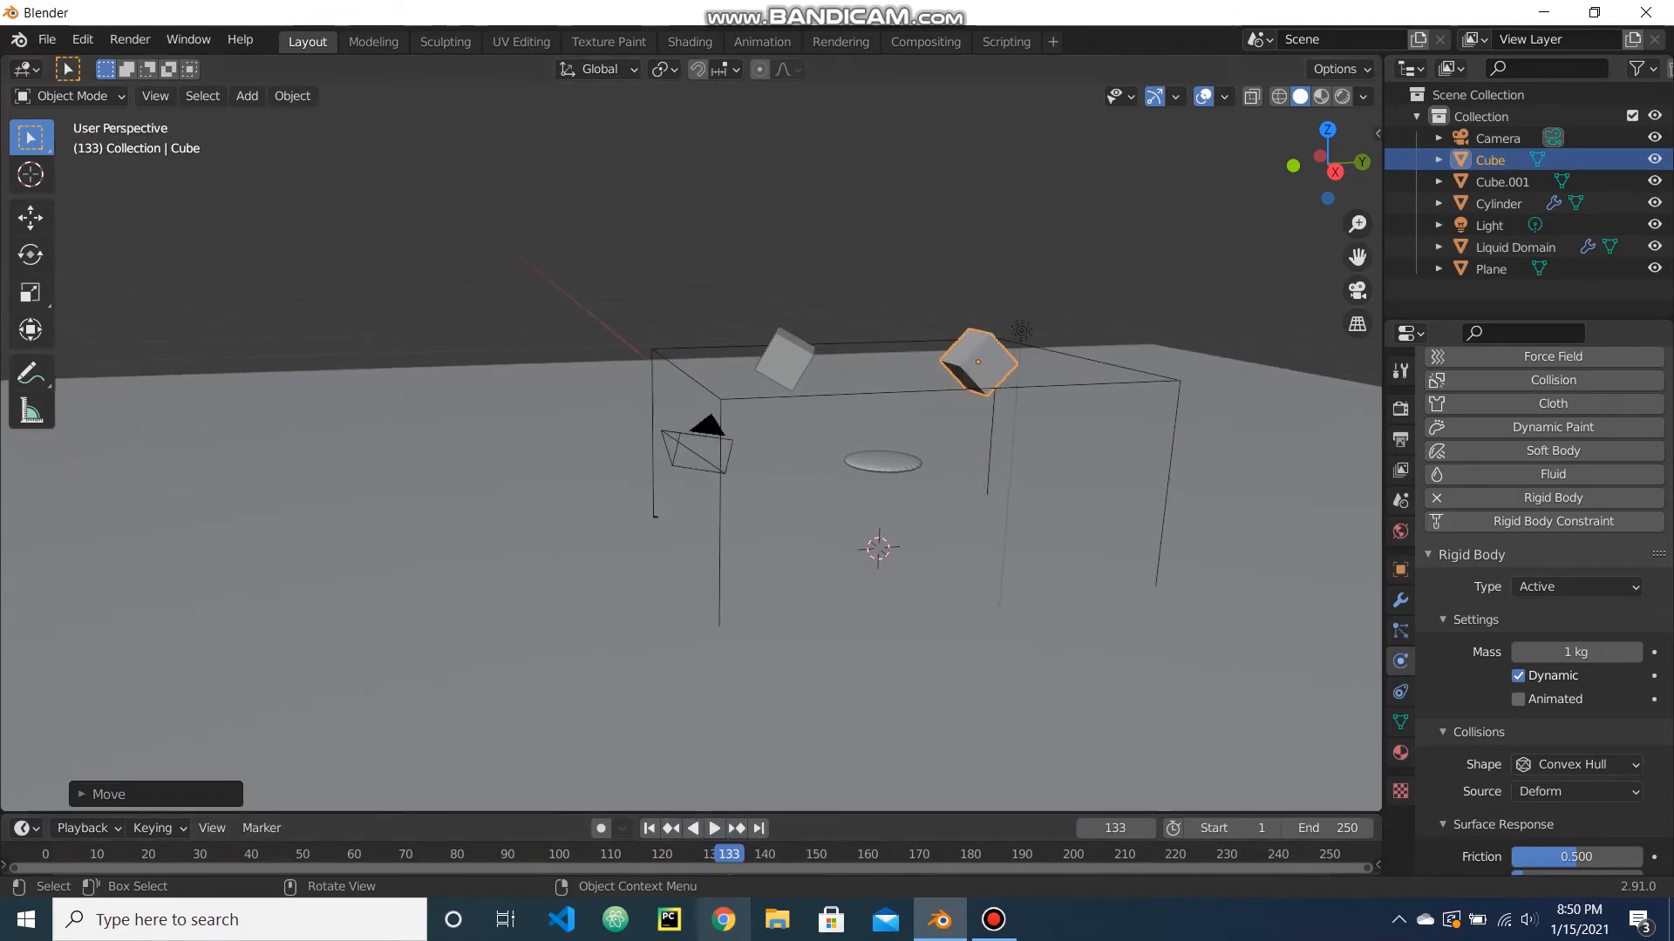
key(space)
middle_drag(1020, 332, 660, 288)
middle_drag(767, 375, 566, 379)
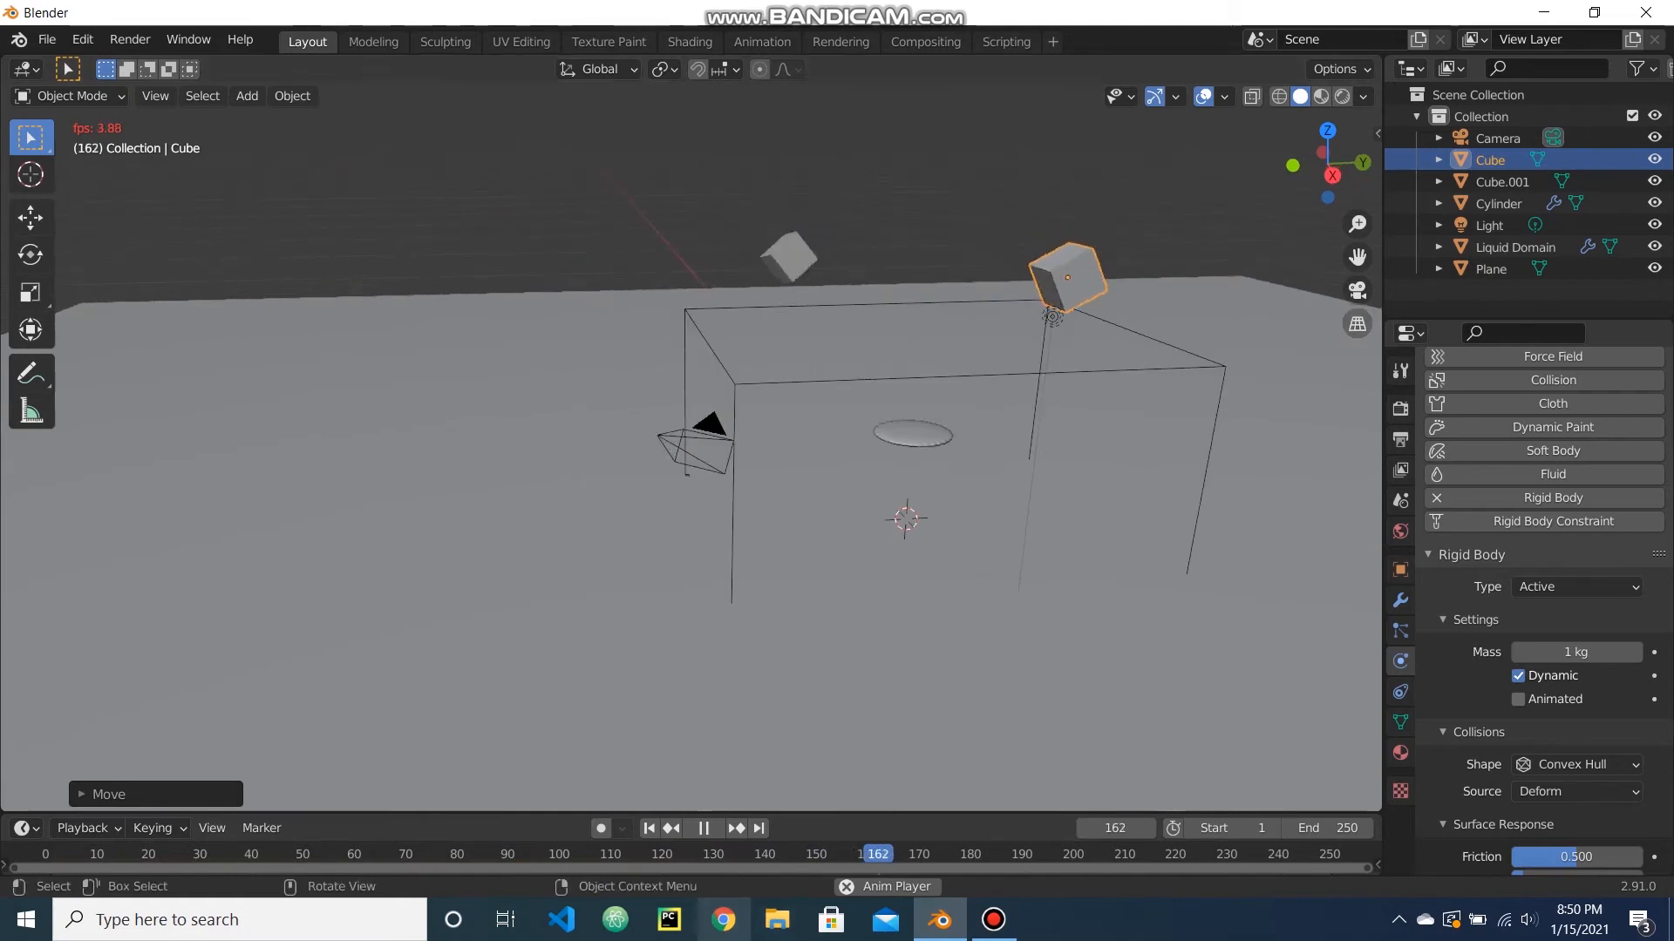
click(704, 828)
drag(704, 812, 703, 802)
drag(883, 845, 43, 845)
In the right orthographic view, lower the floor plane along Z by about 0.07 m to the base of the liquid domain.
scroll(1543, 611, down, 2)
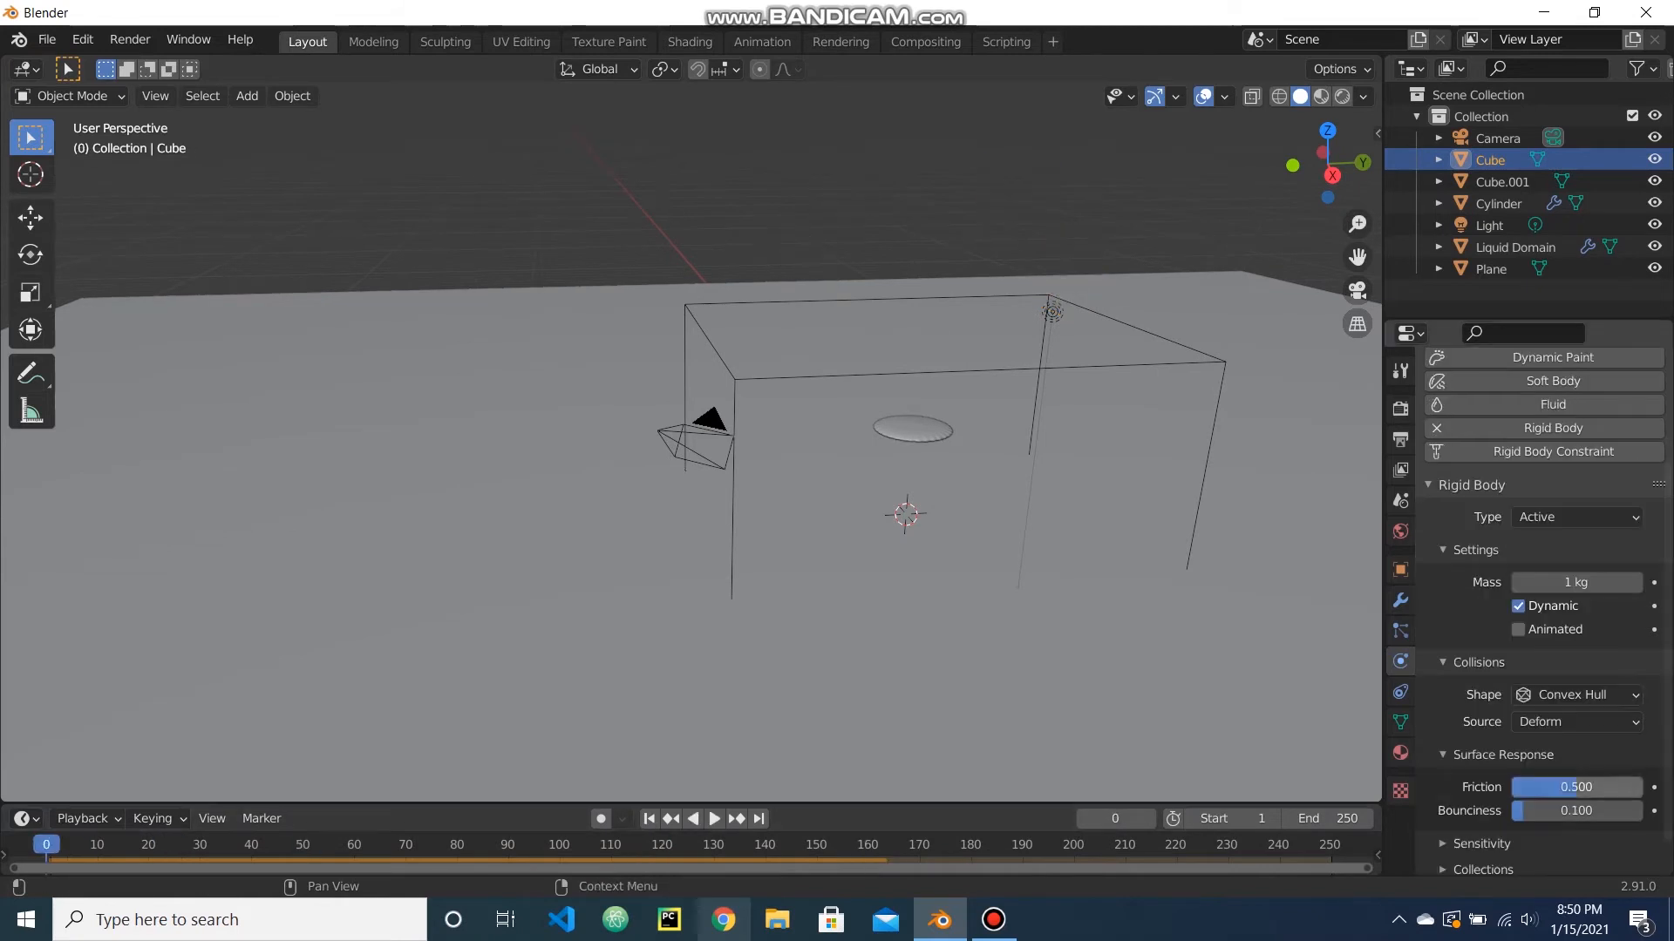
click(1203, 602)
scroll(1203, 601, down, 2)
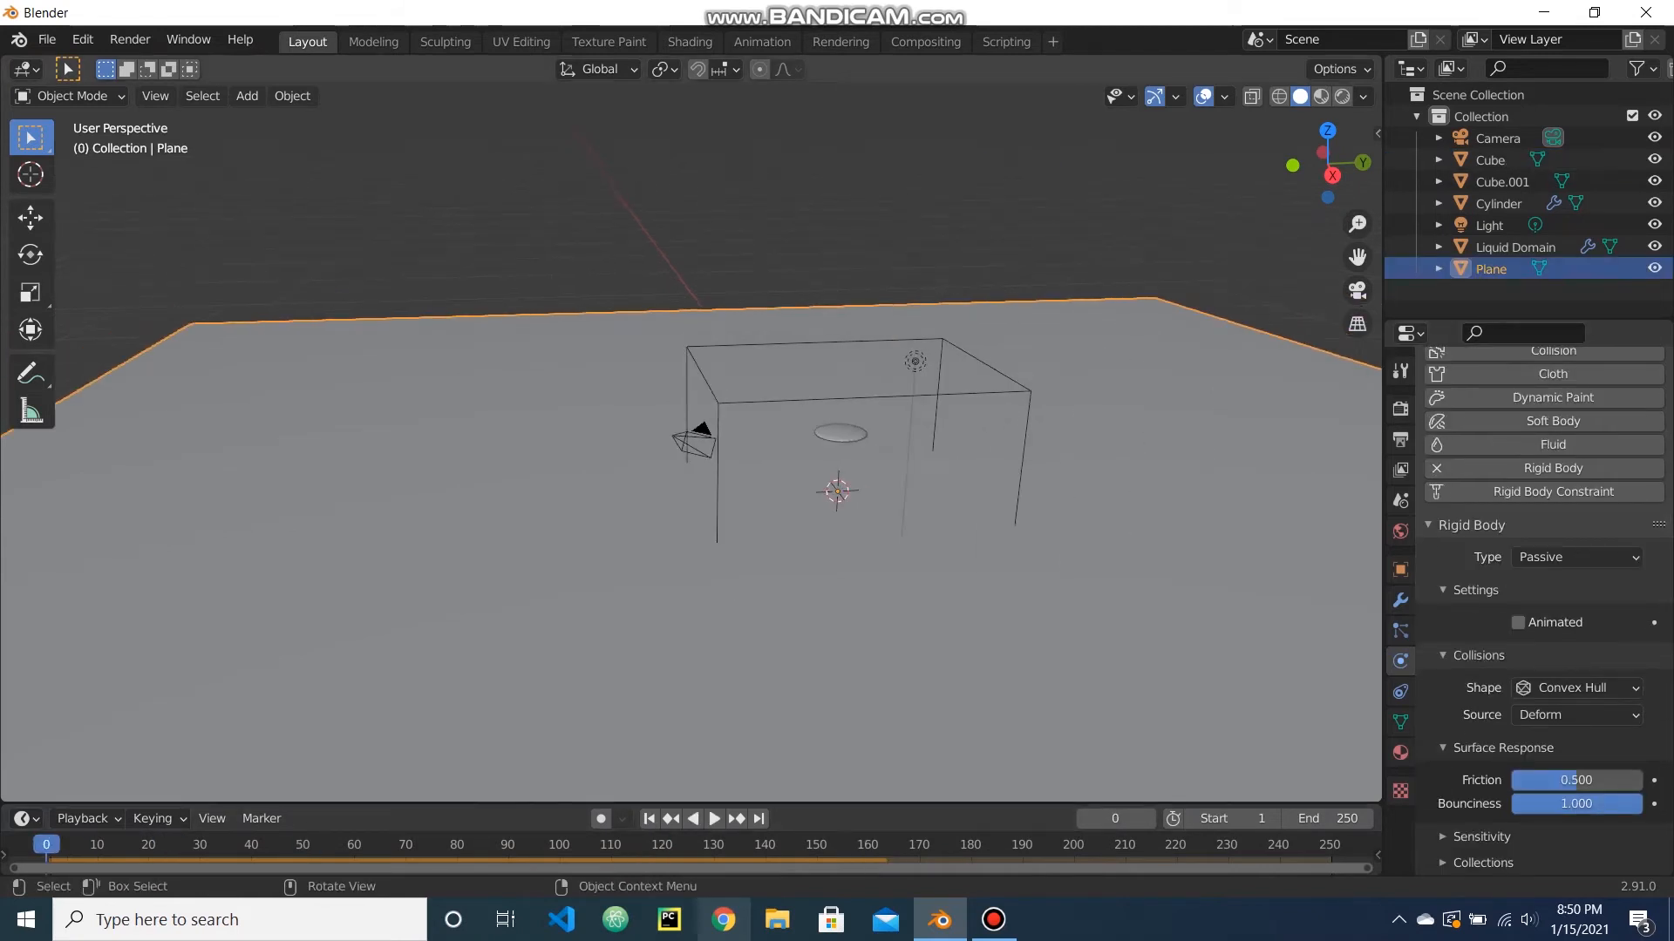
click(1332, 175)
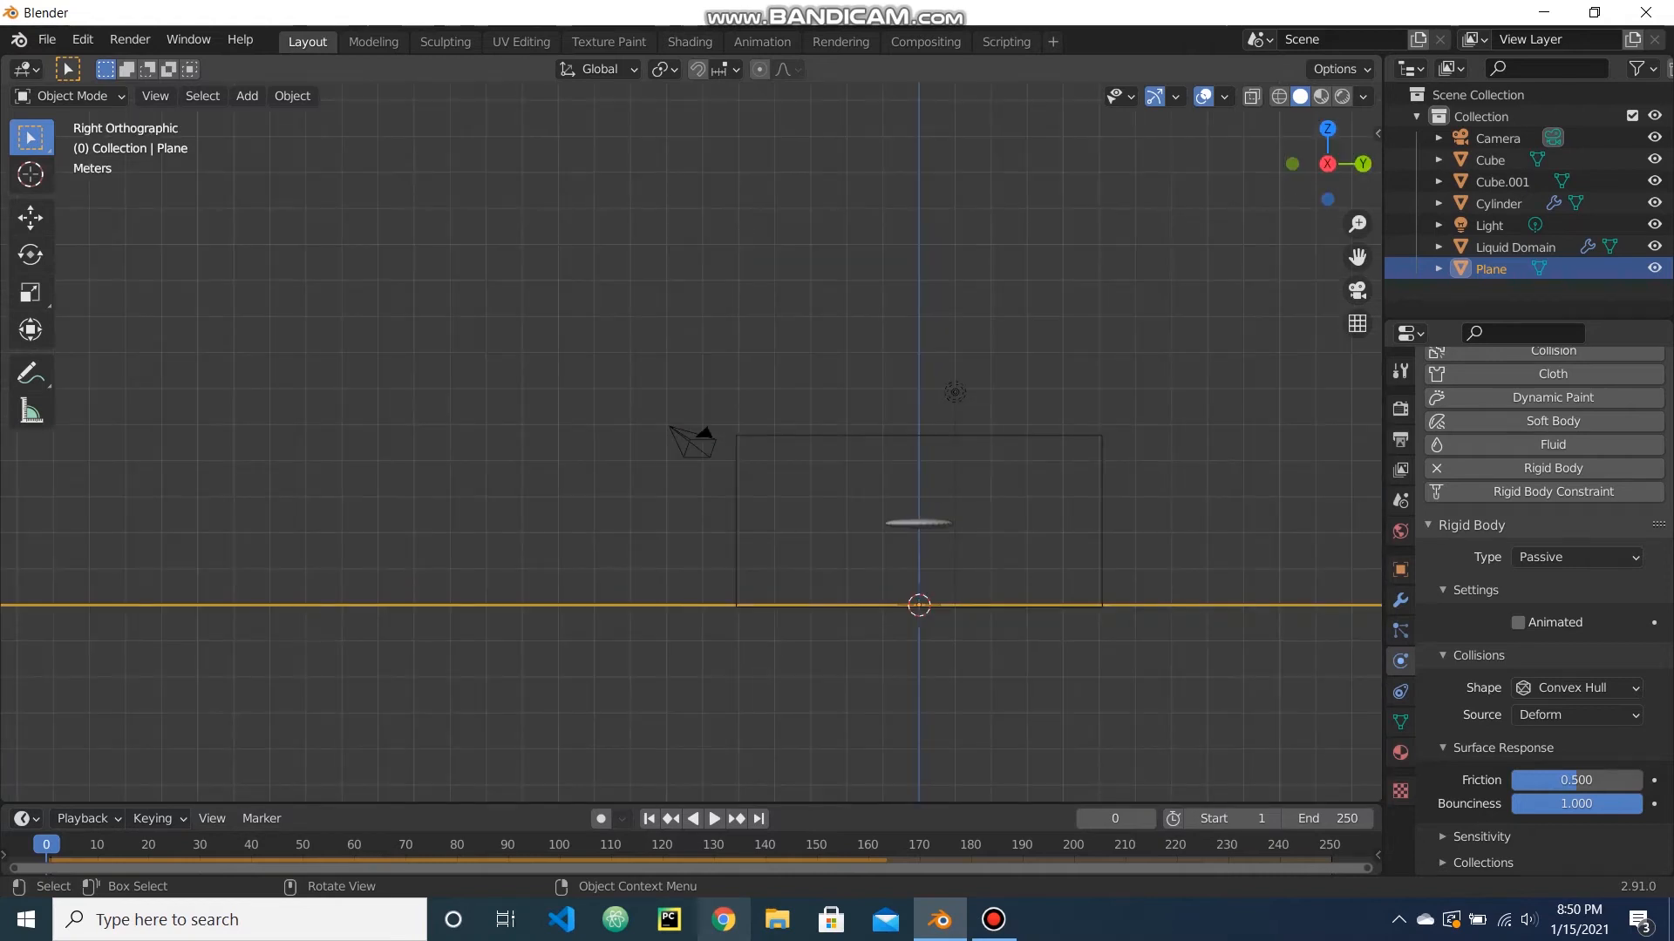
key(g)
key(z)
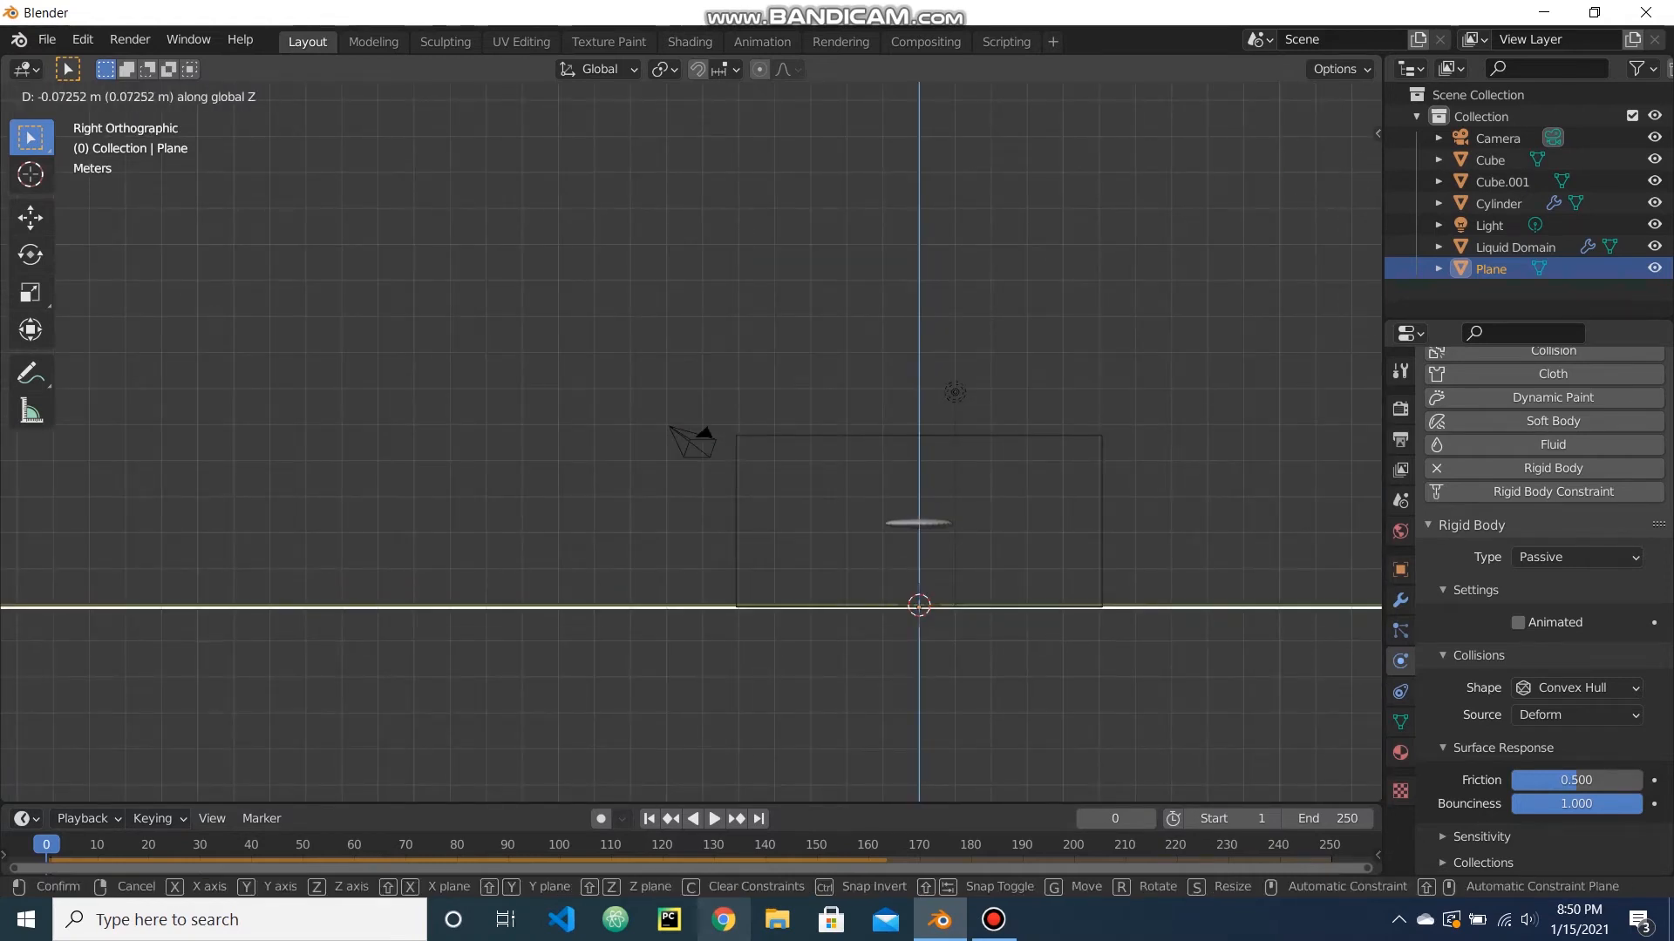
key(Return)
Set the floor plane's rigid body bounciness to 0.5.
middle_drag(691, 442, 720, 476)
scroll(691, 442, up, 4)
scroll(697, 479, down, 3)
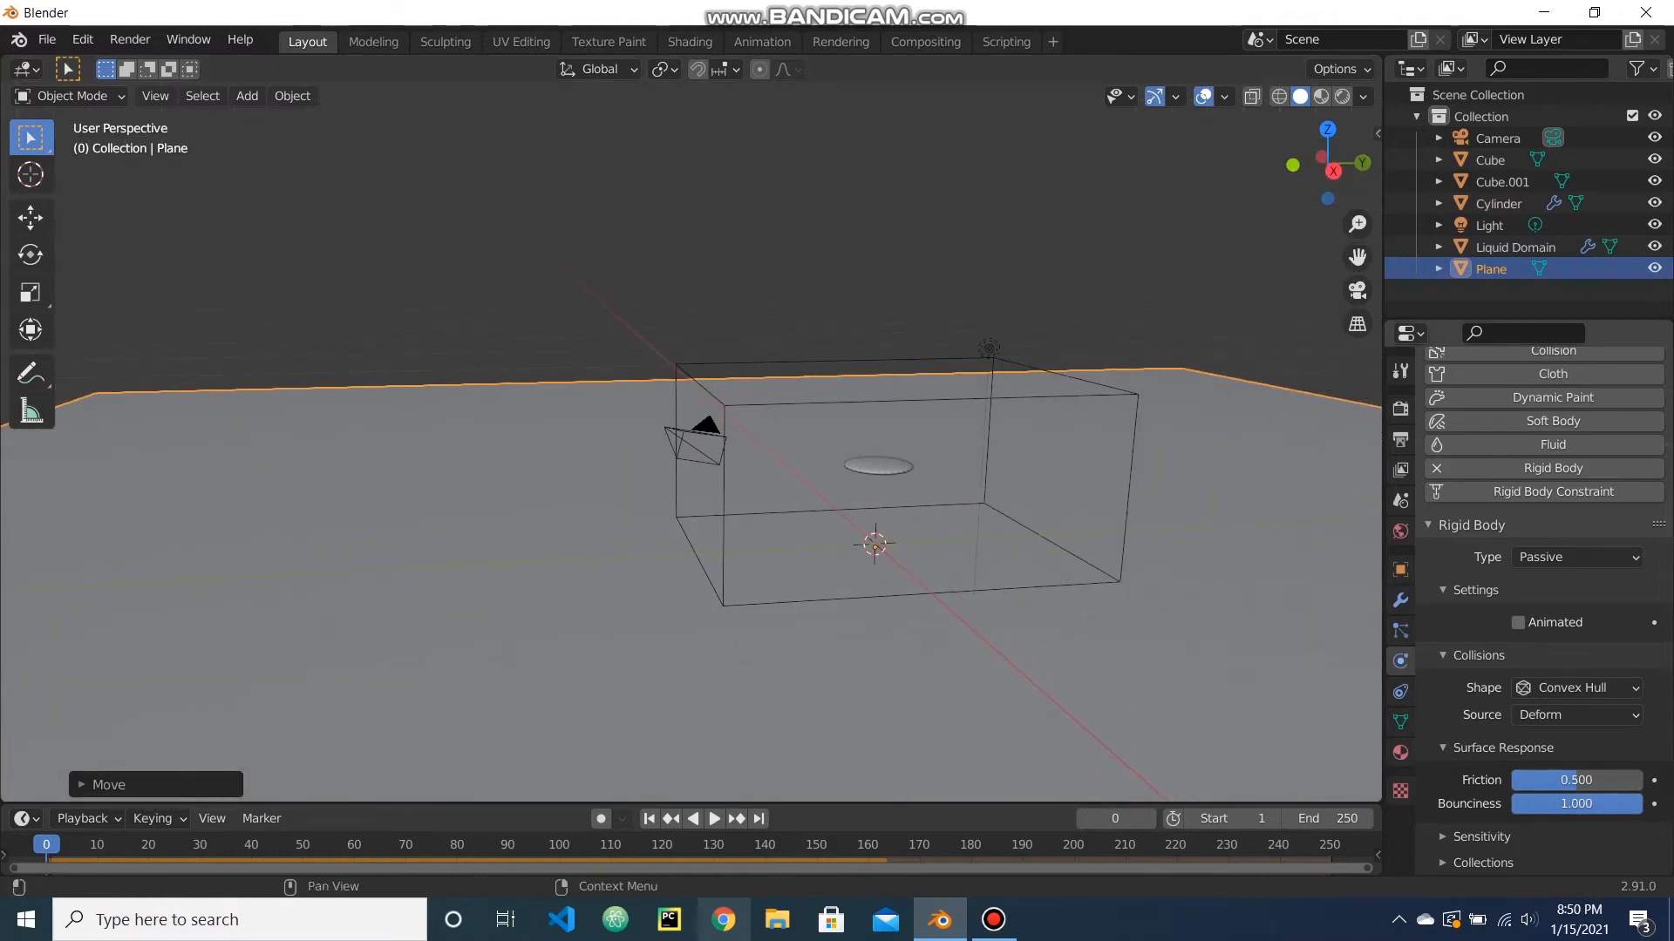
click(1576, 805)
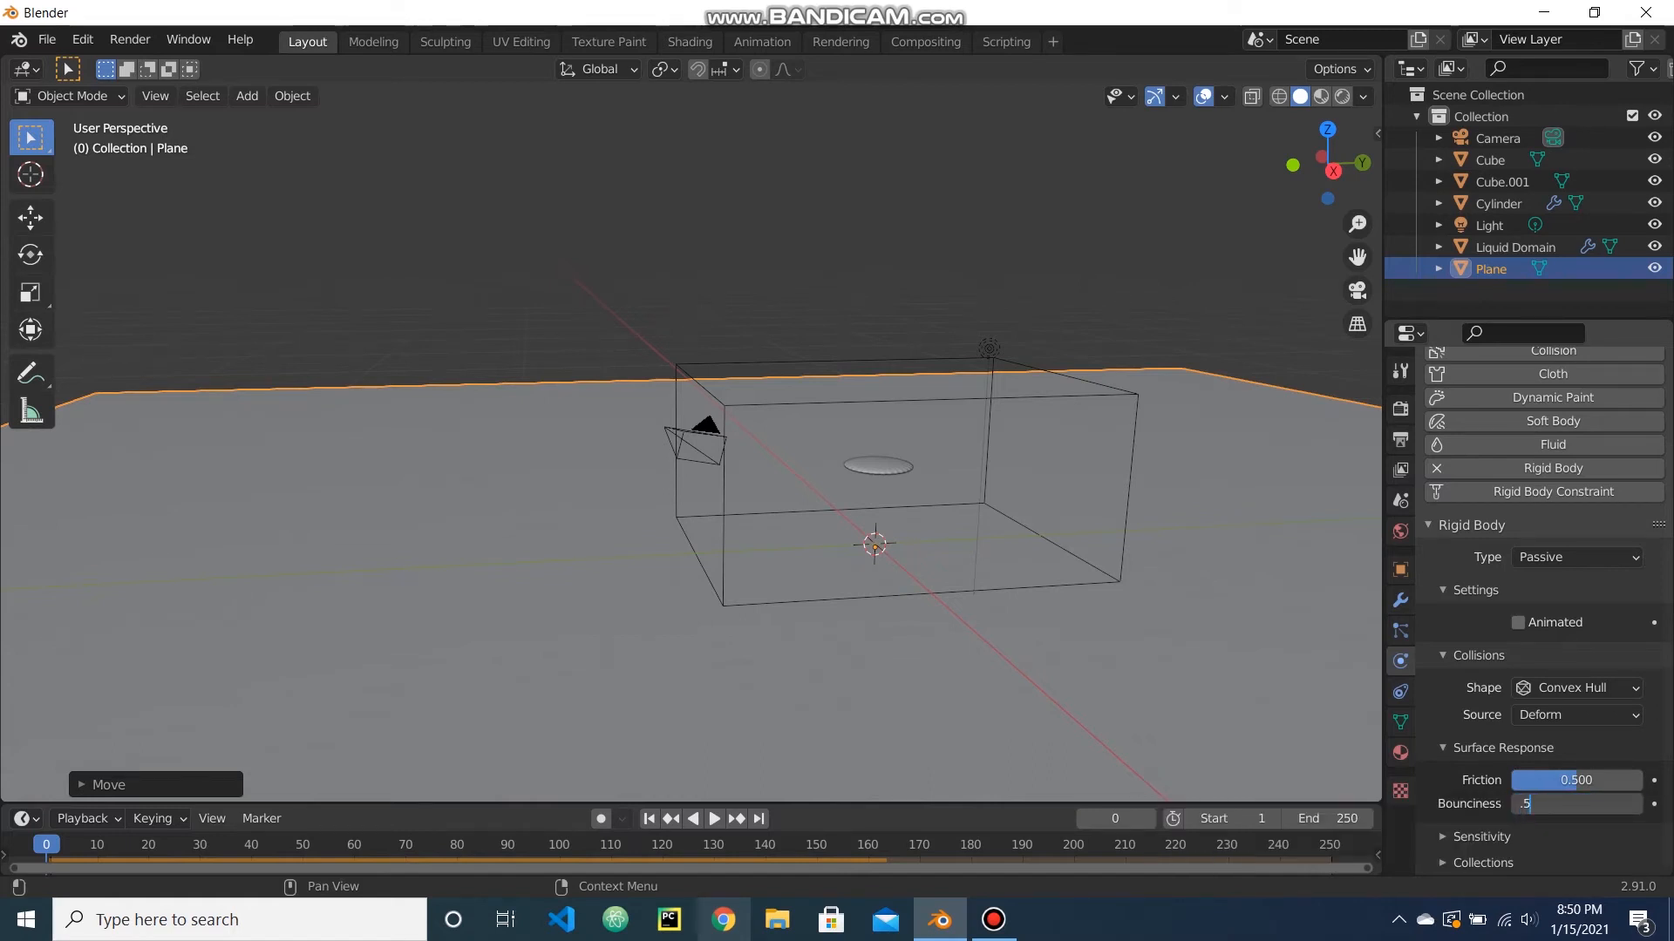
key(Return)
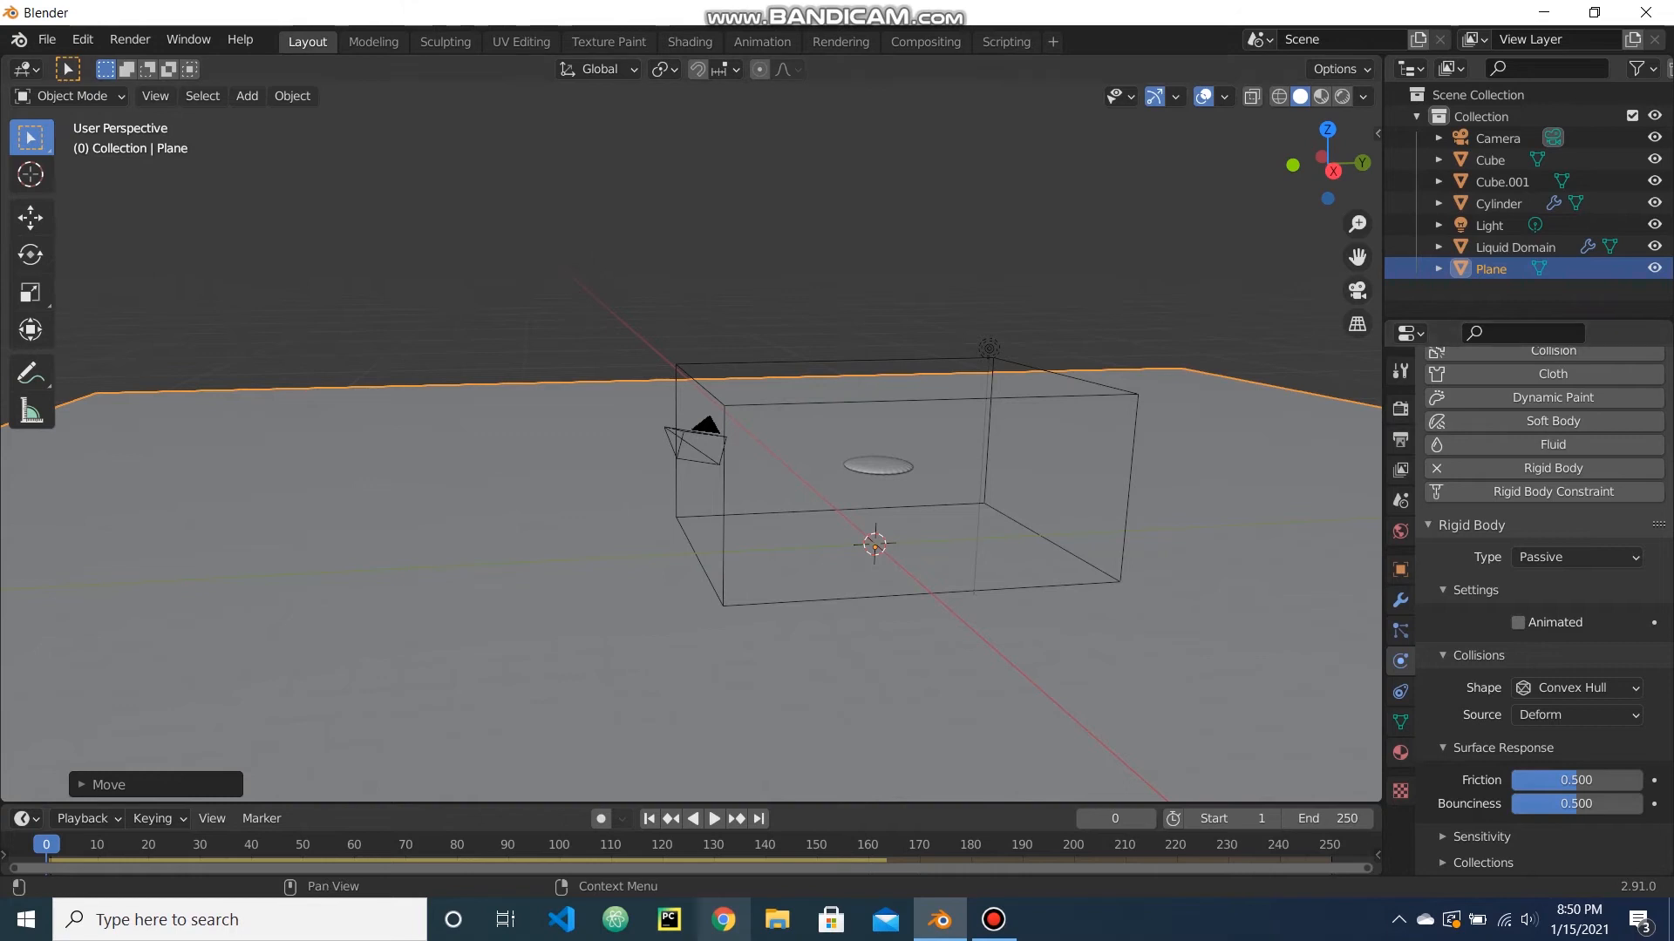
Play the animation from frame 0, skip ahead to frame 120, and continue playback to check where the cubes are.
scroll(698, 480, down, 2)
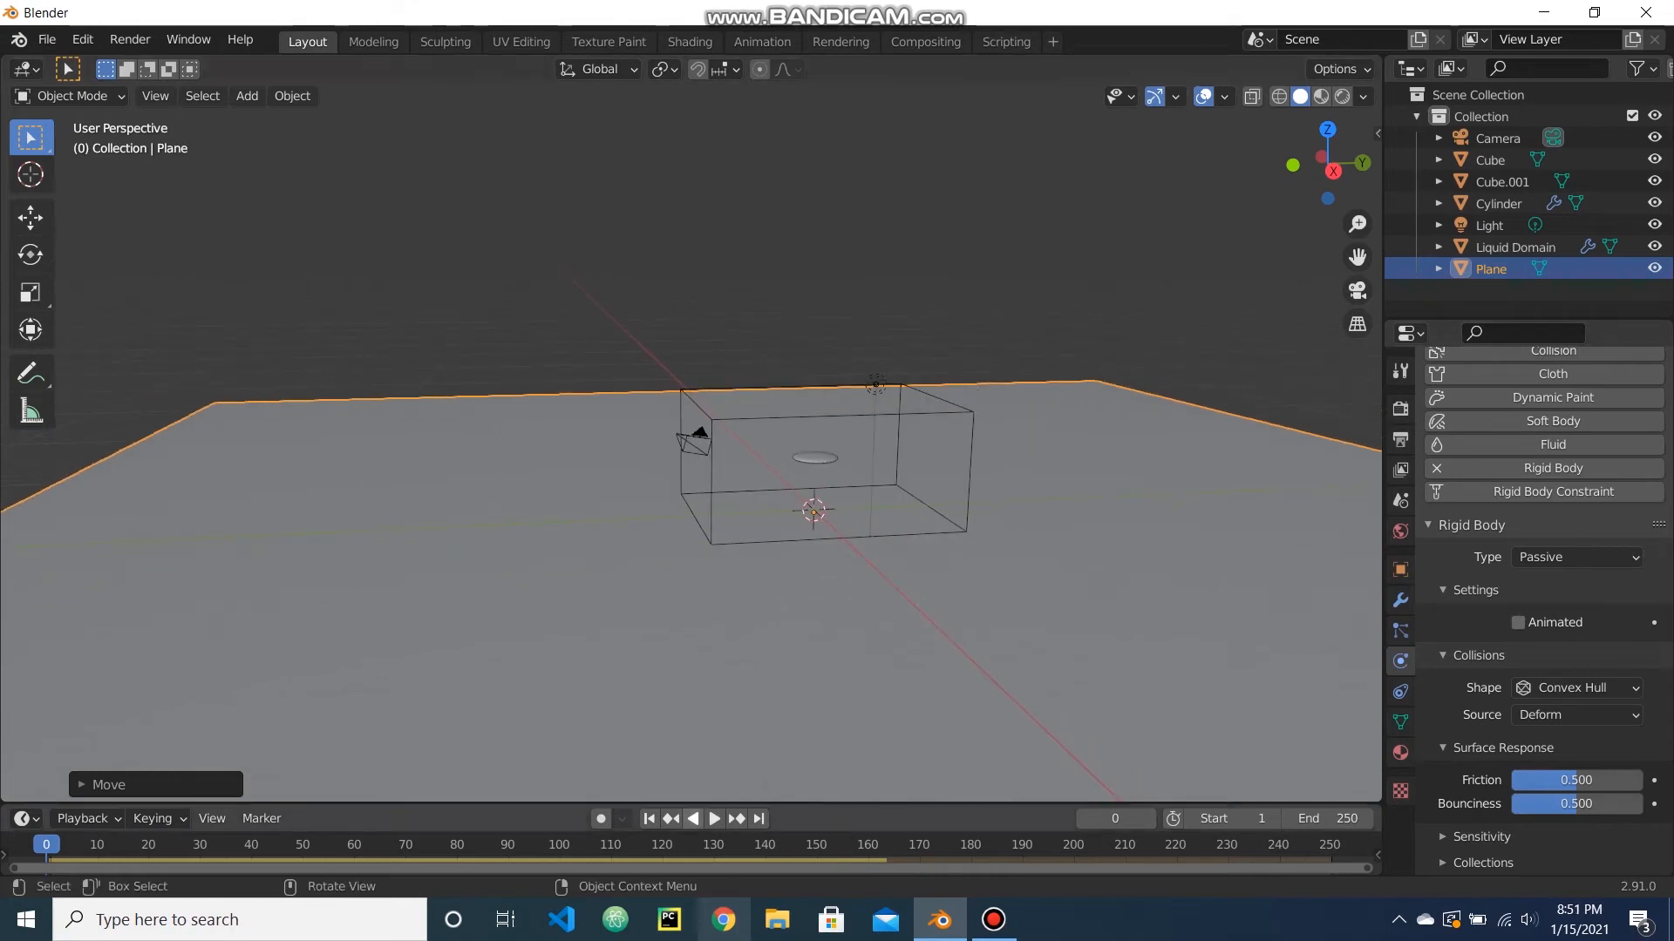
key(space)
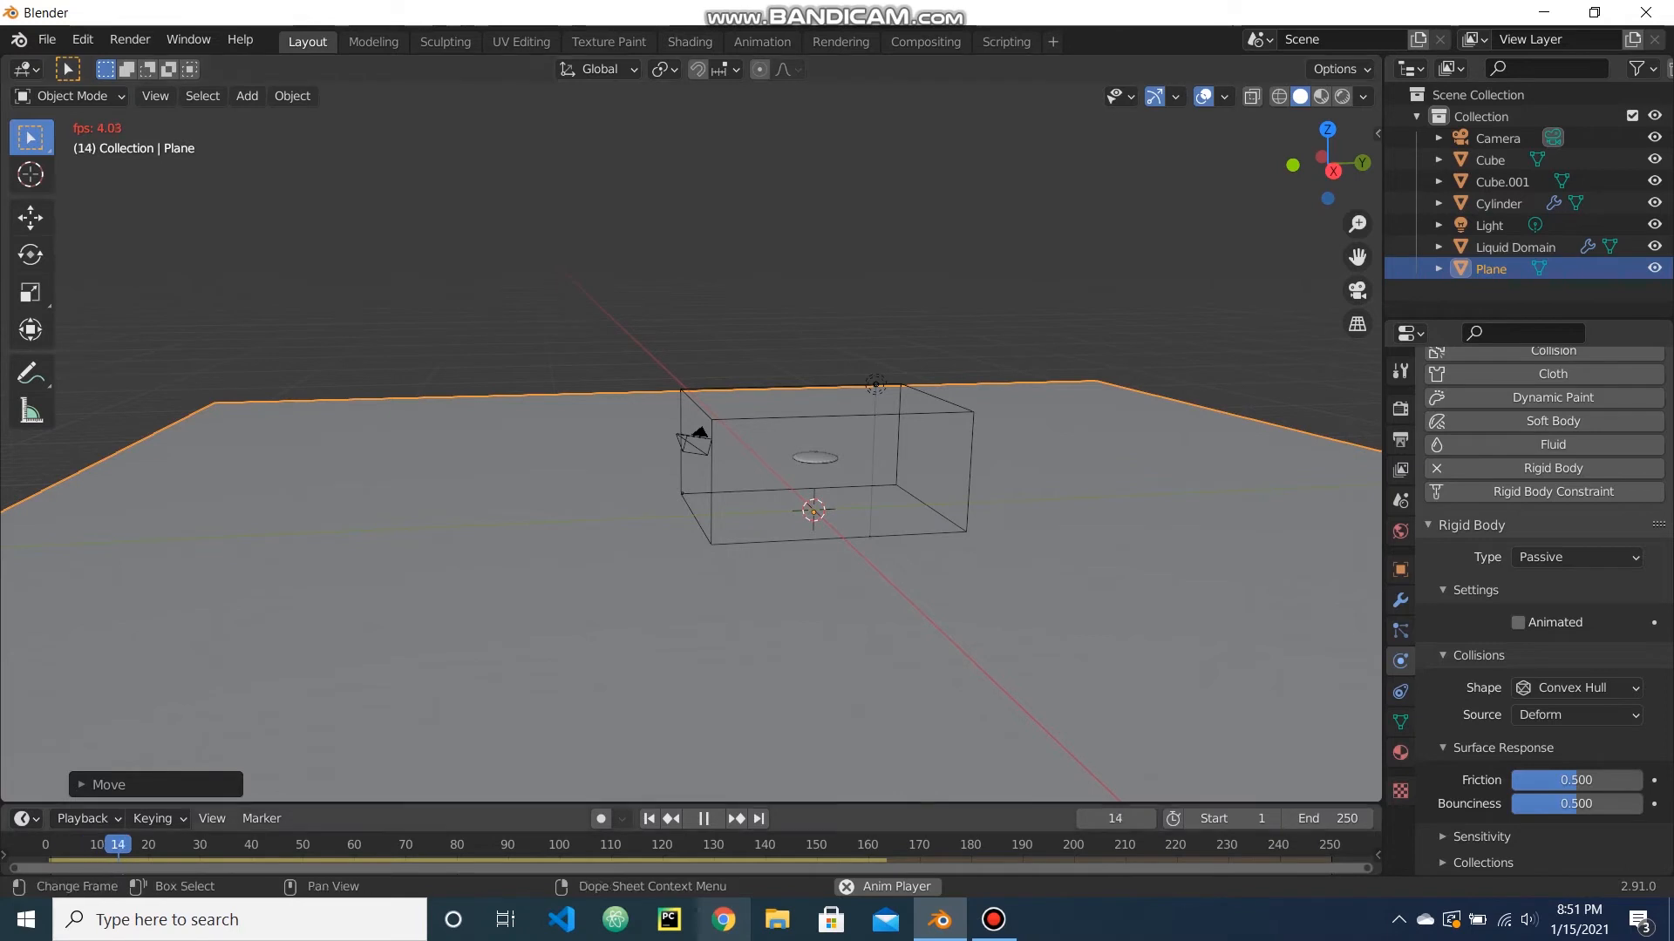
key(space)
click(663, 846)
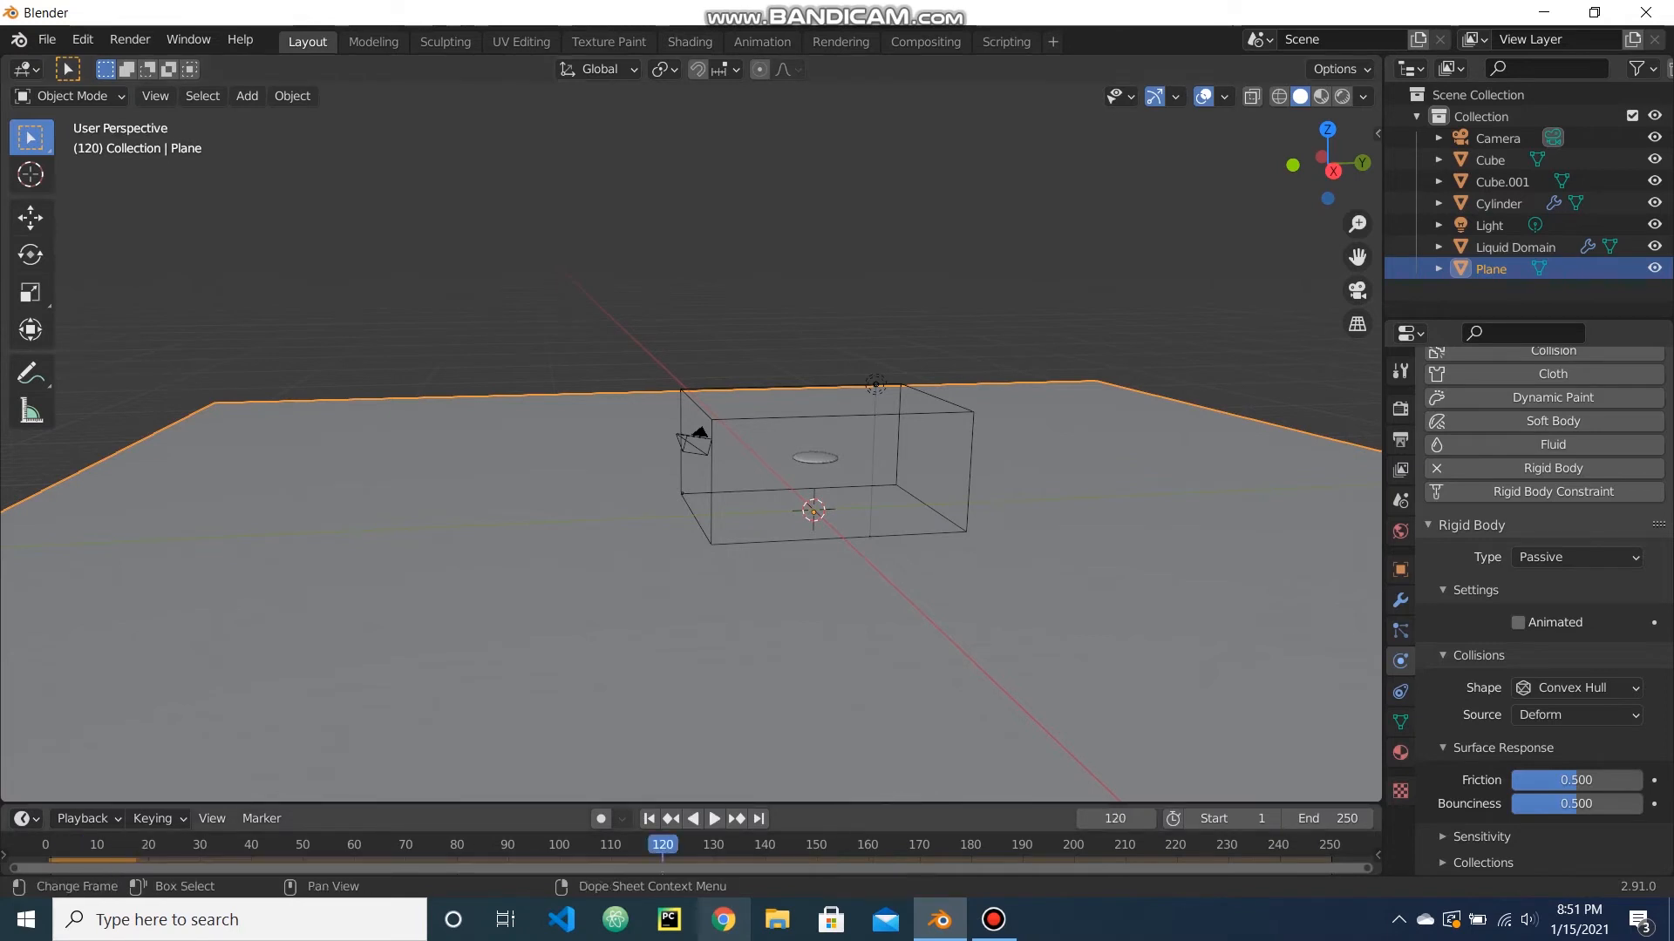
key(space)
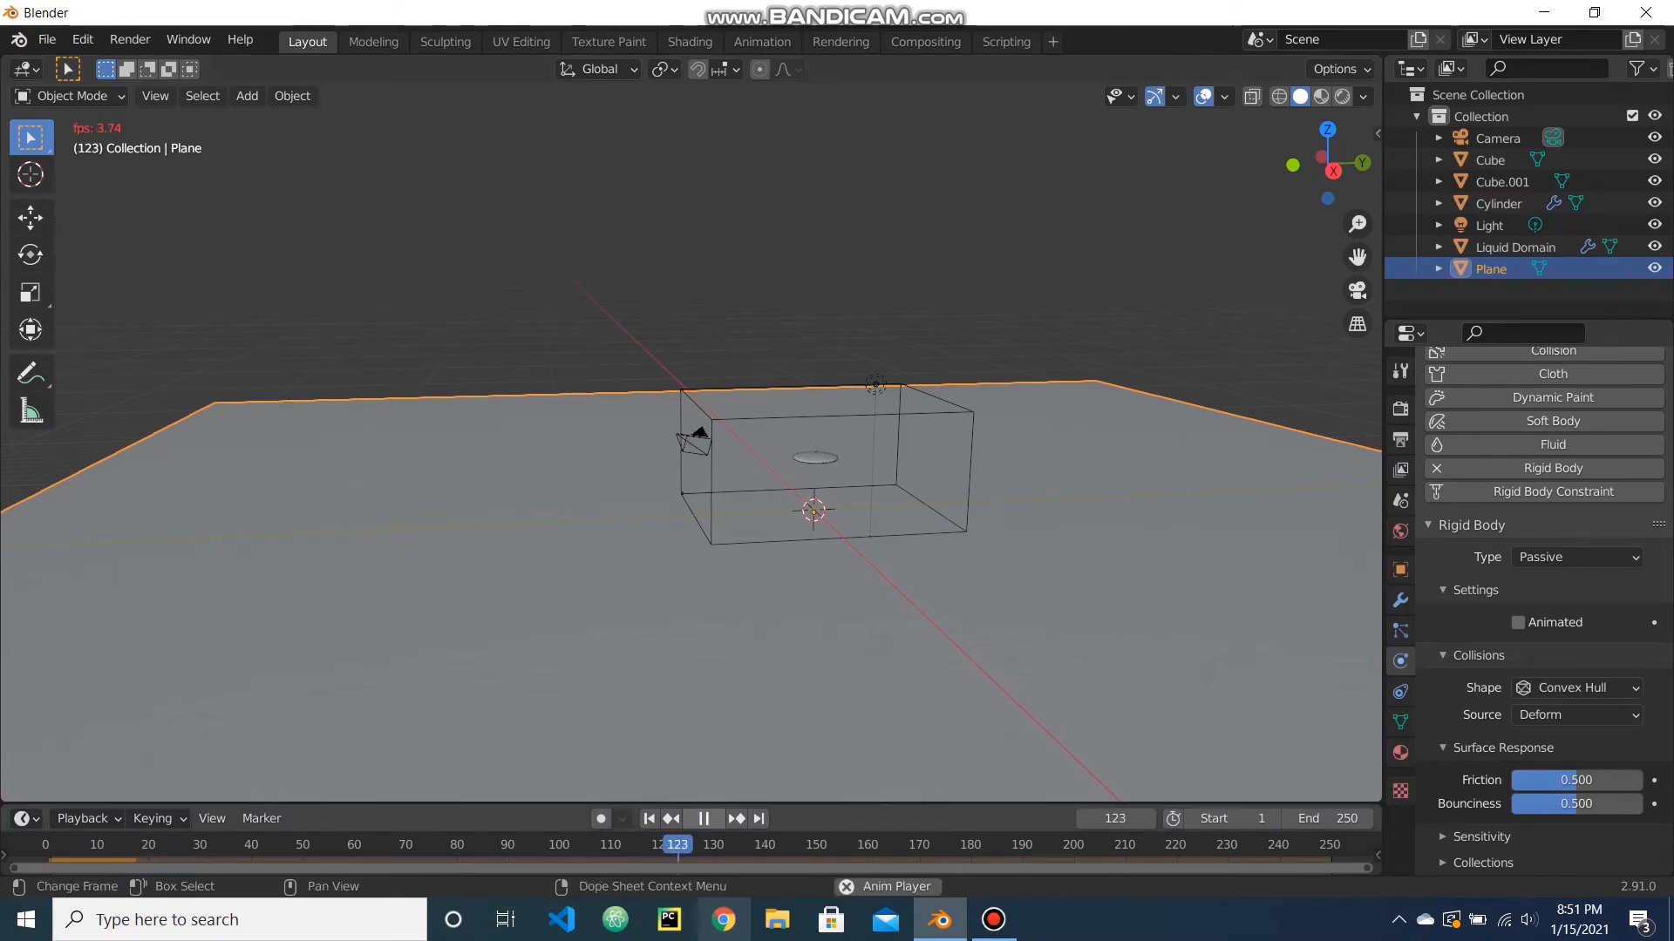
scroll(692, 436, down, 6)
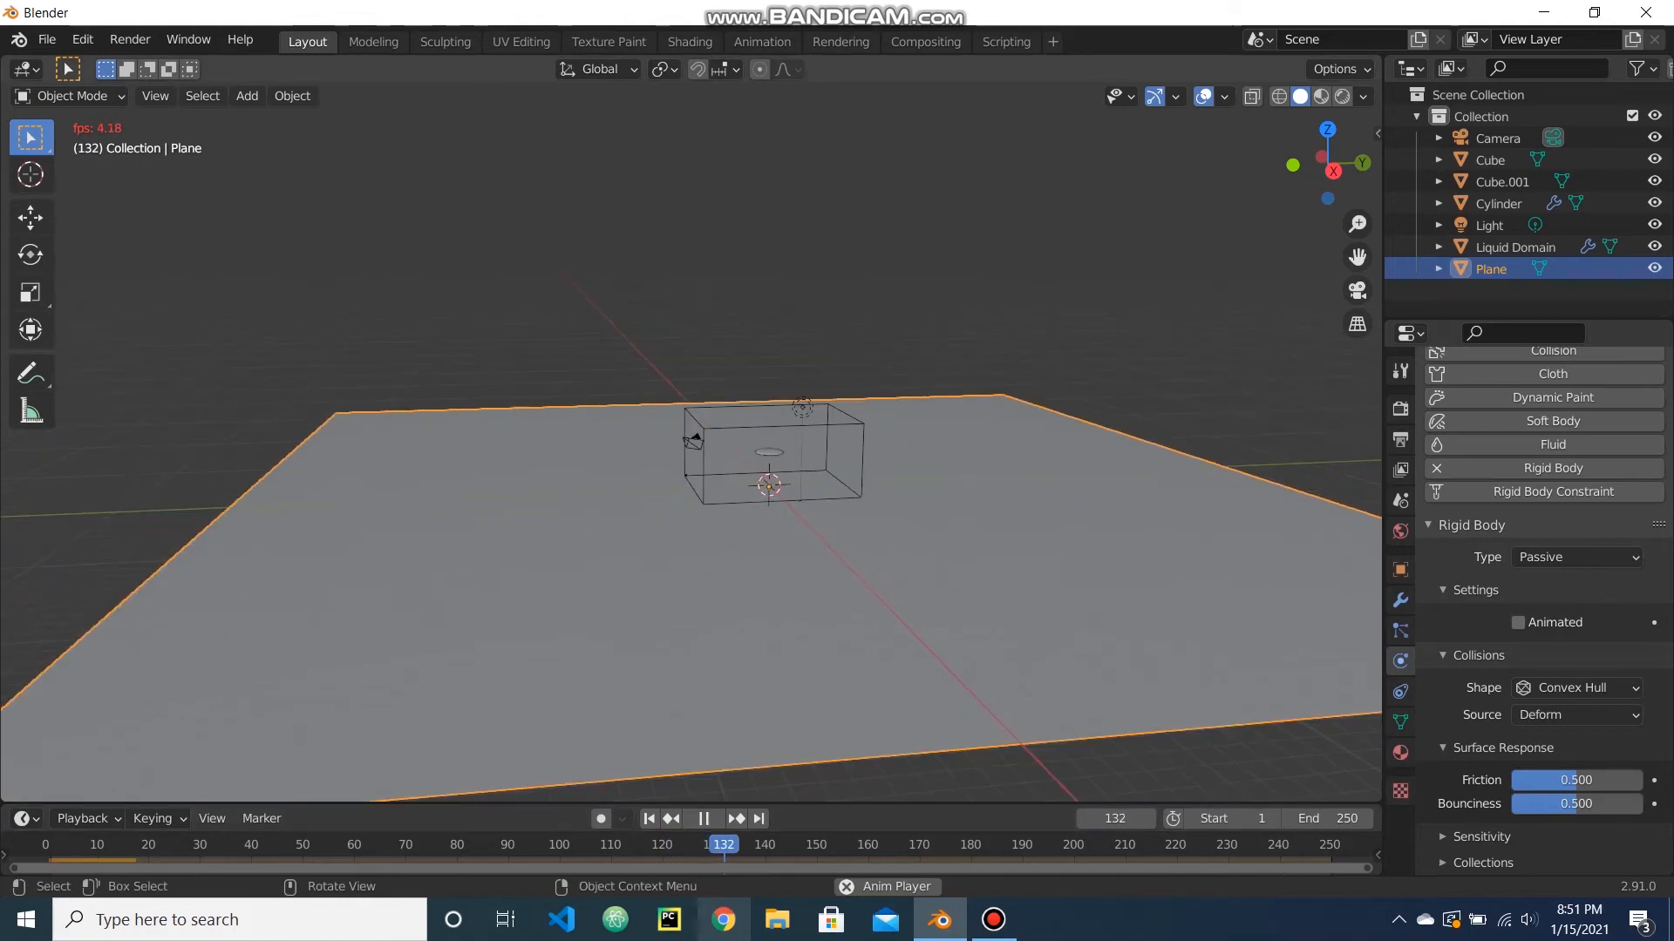
scroll(702, 449, down, 3)
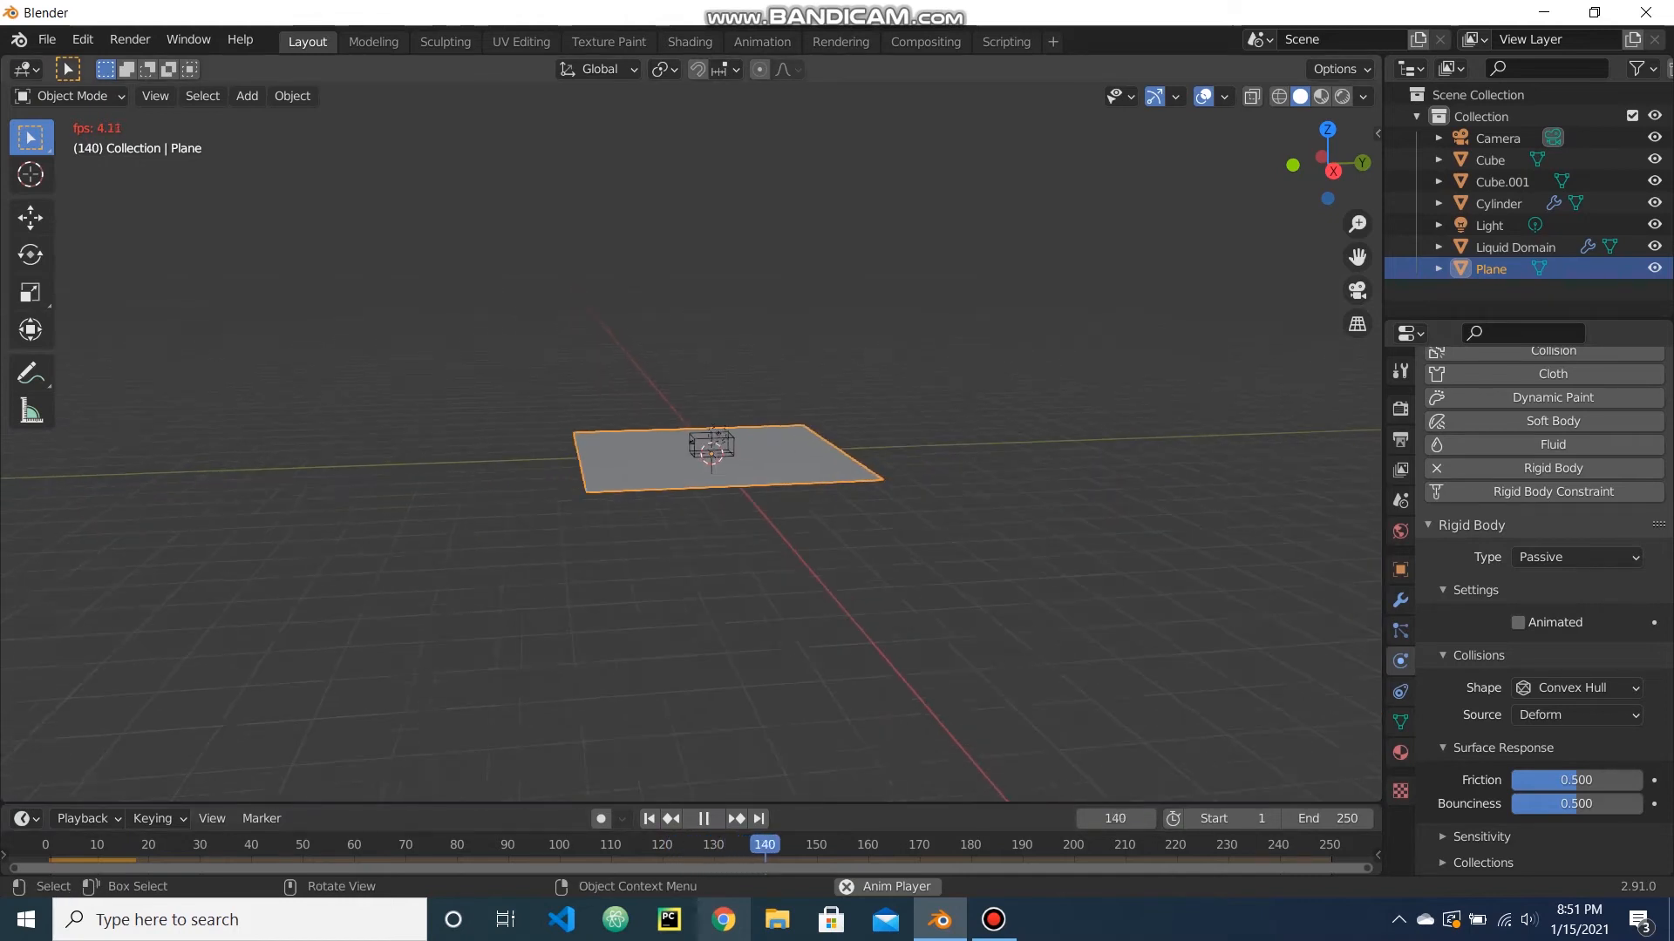
click(705, 819)
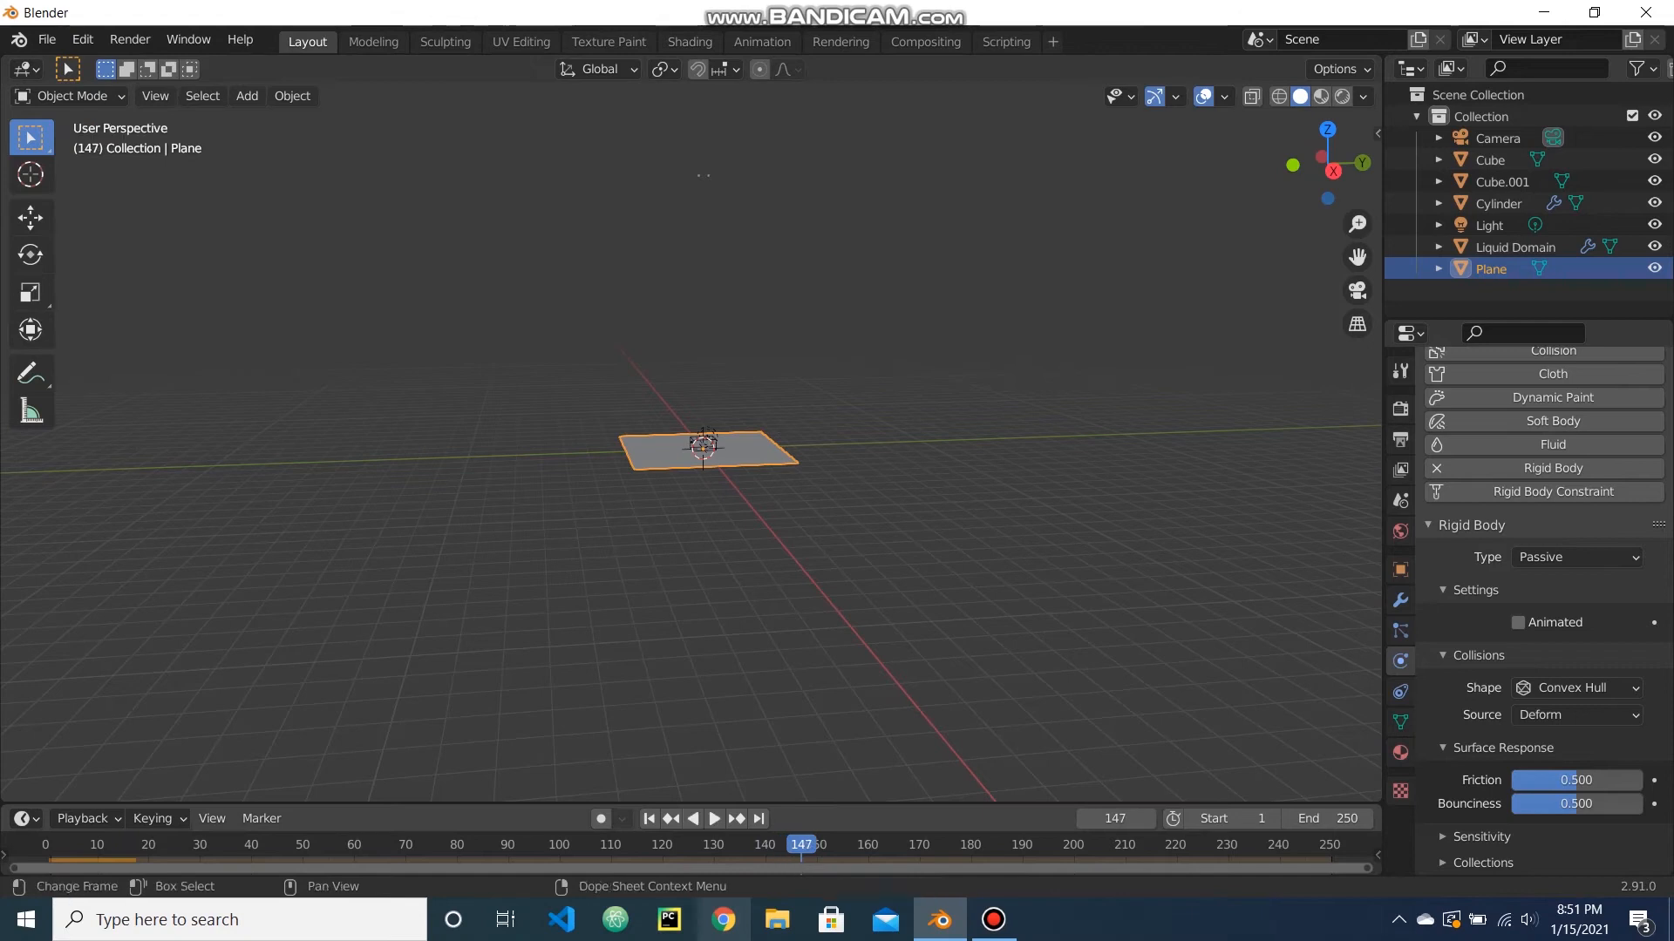
Rewind to about frame 21, replay the fall until the cubes rest inside the liquid domain, and stop at about frame 171.
drag(799, 845, 153, 846)
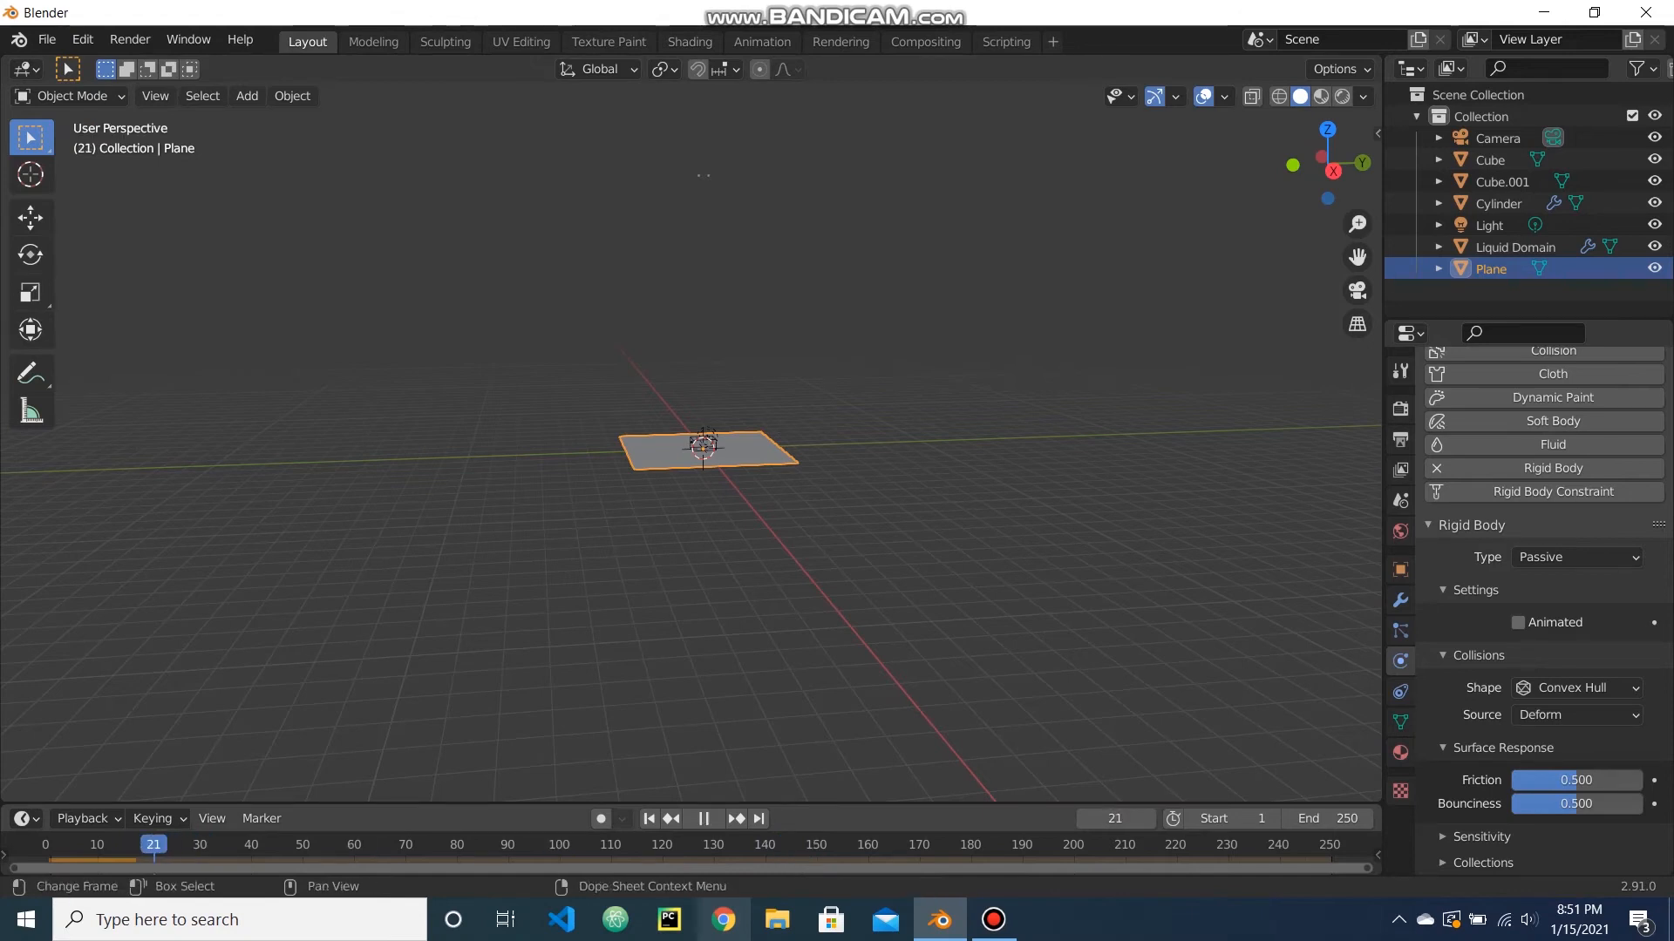
click(714, 820)
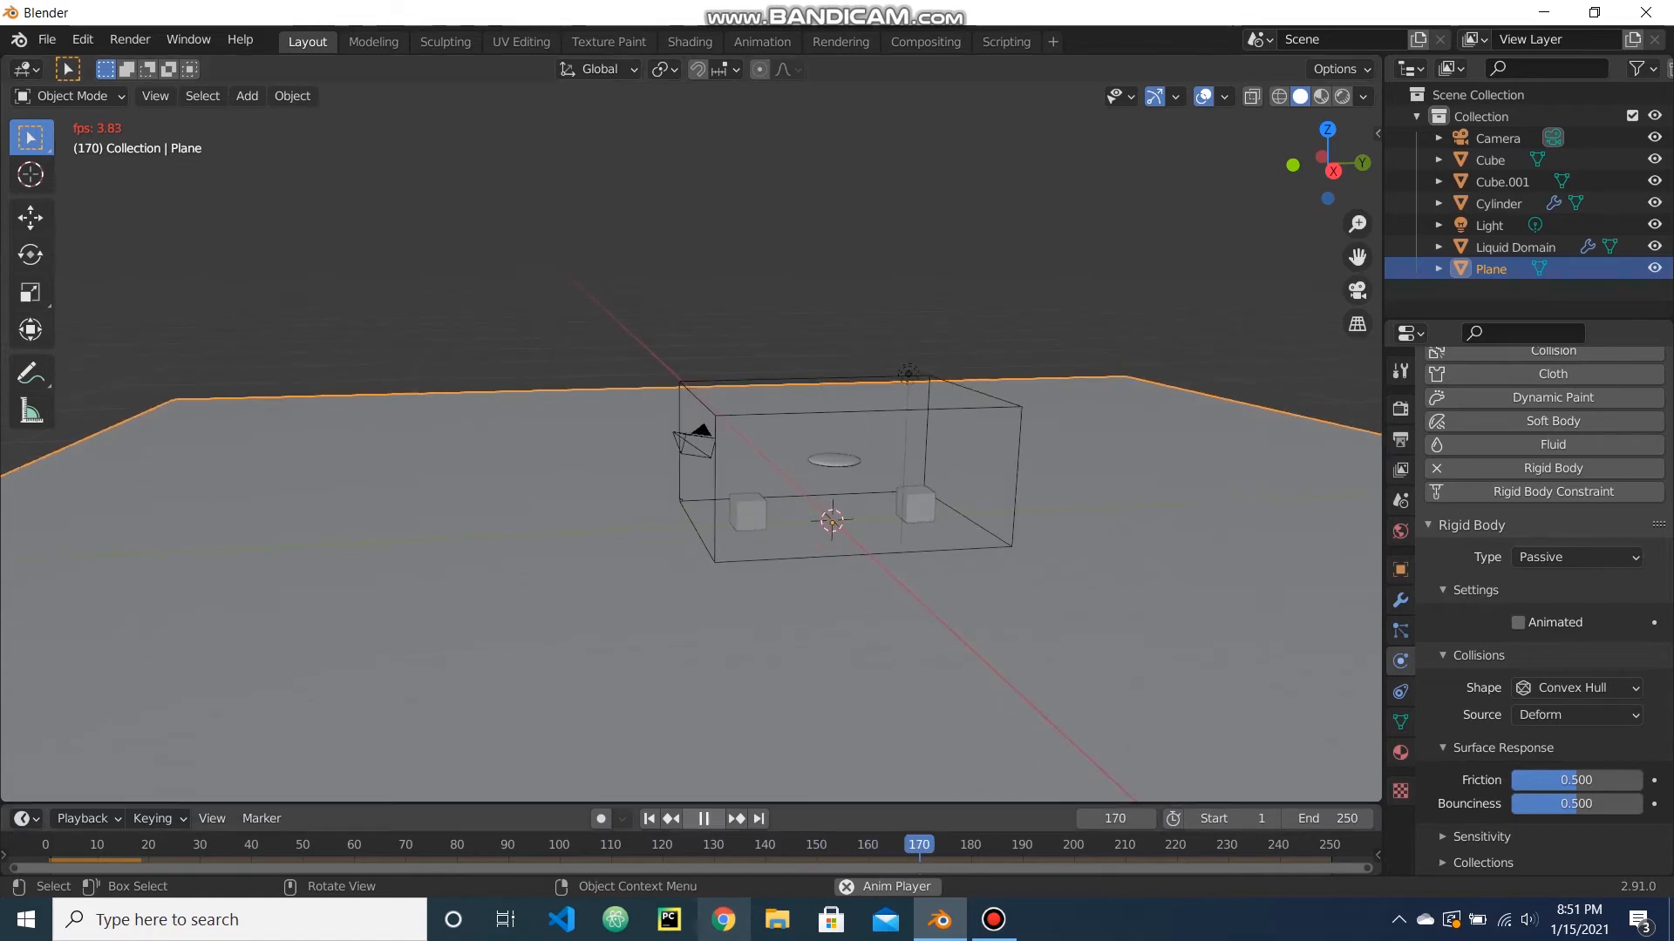
key(space)
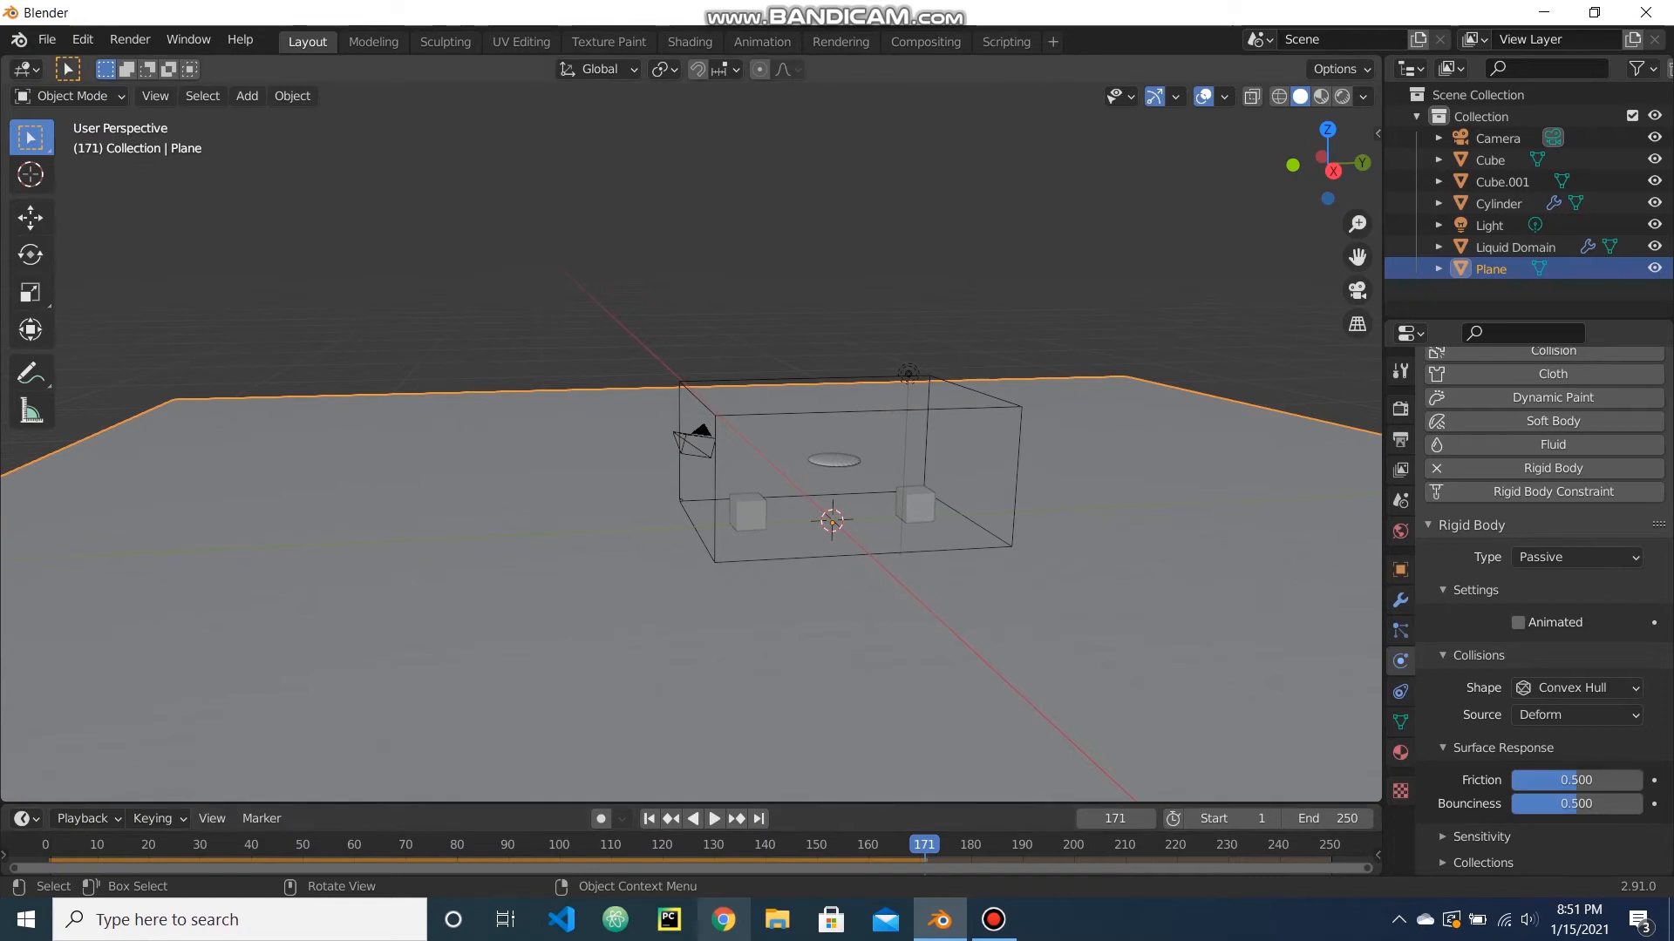
Add Fluid physics to the duplicated cube on the camera side and set its type to Effector.
click(747, 513)
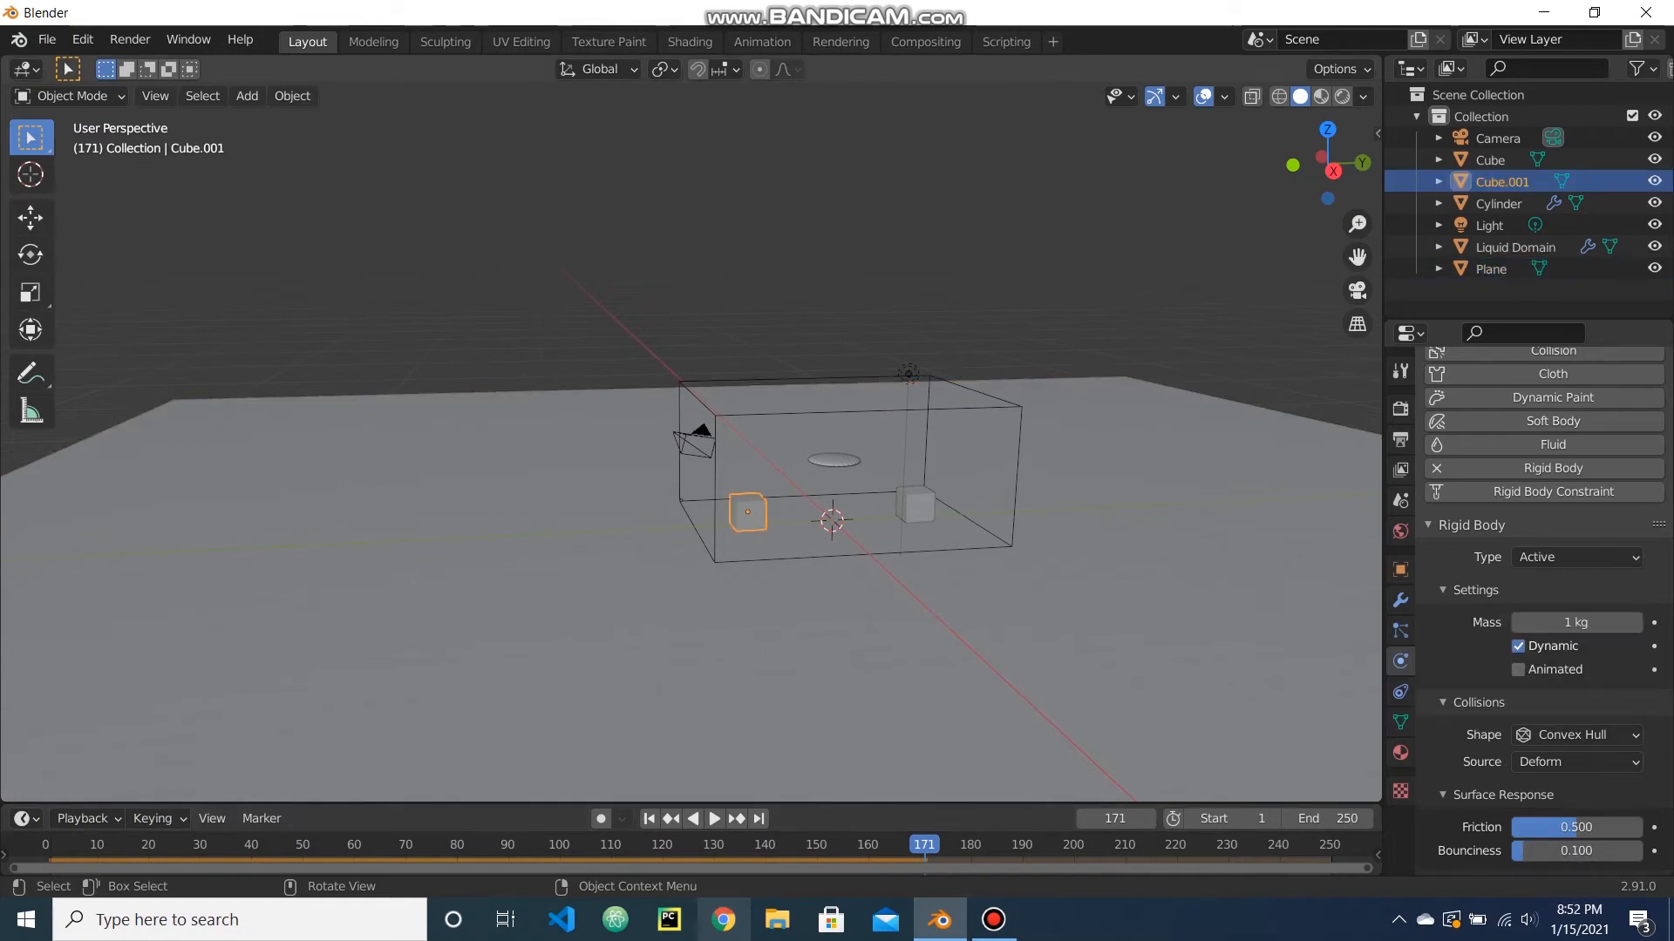
click(1482, 525)
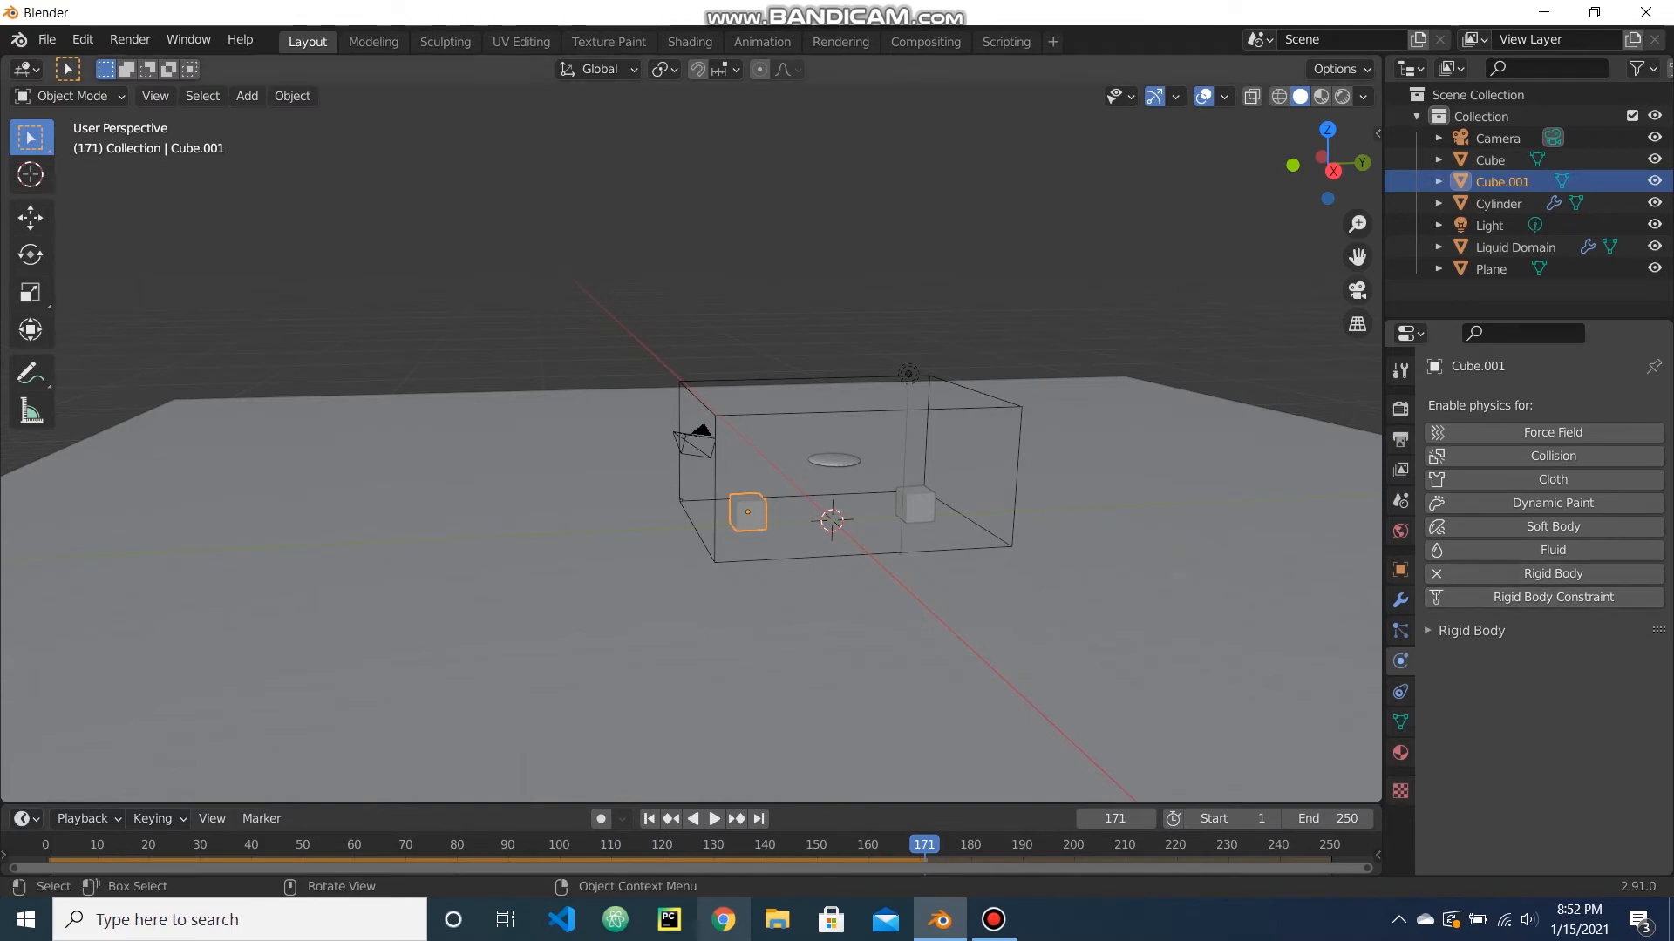
click(1482, 630)
click(1482, 630)
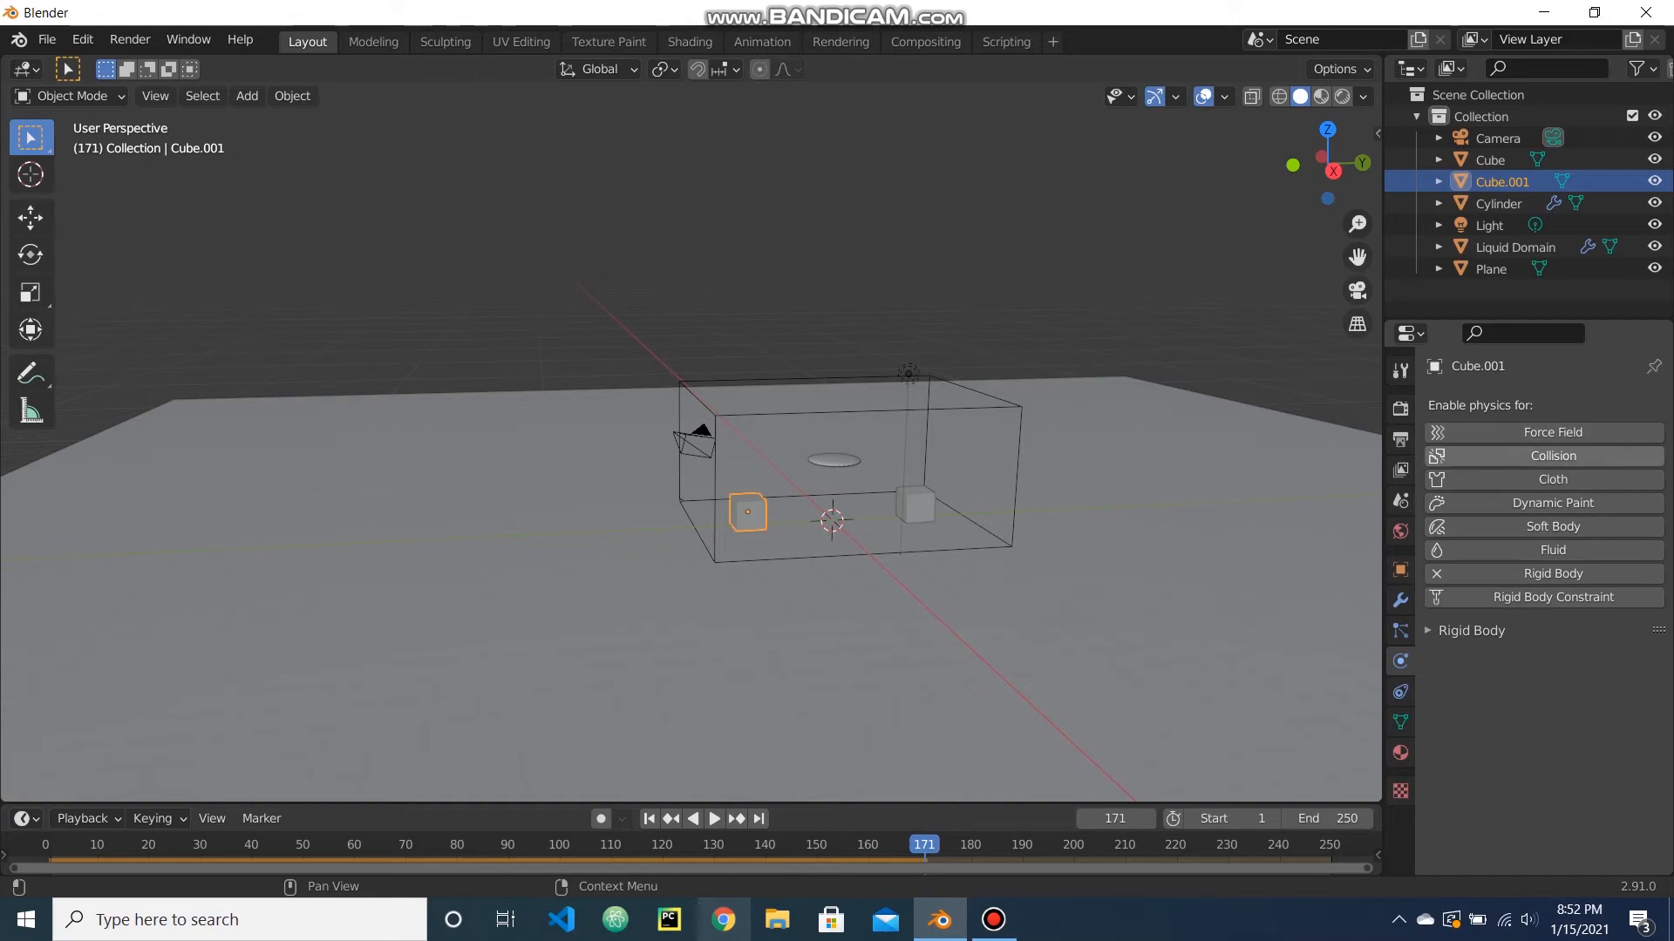
click(1552, 550)
click(1576, 689)
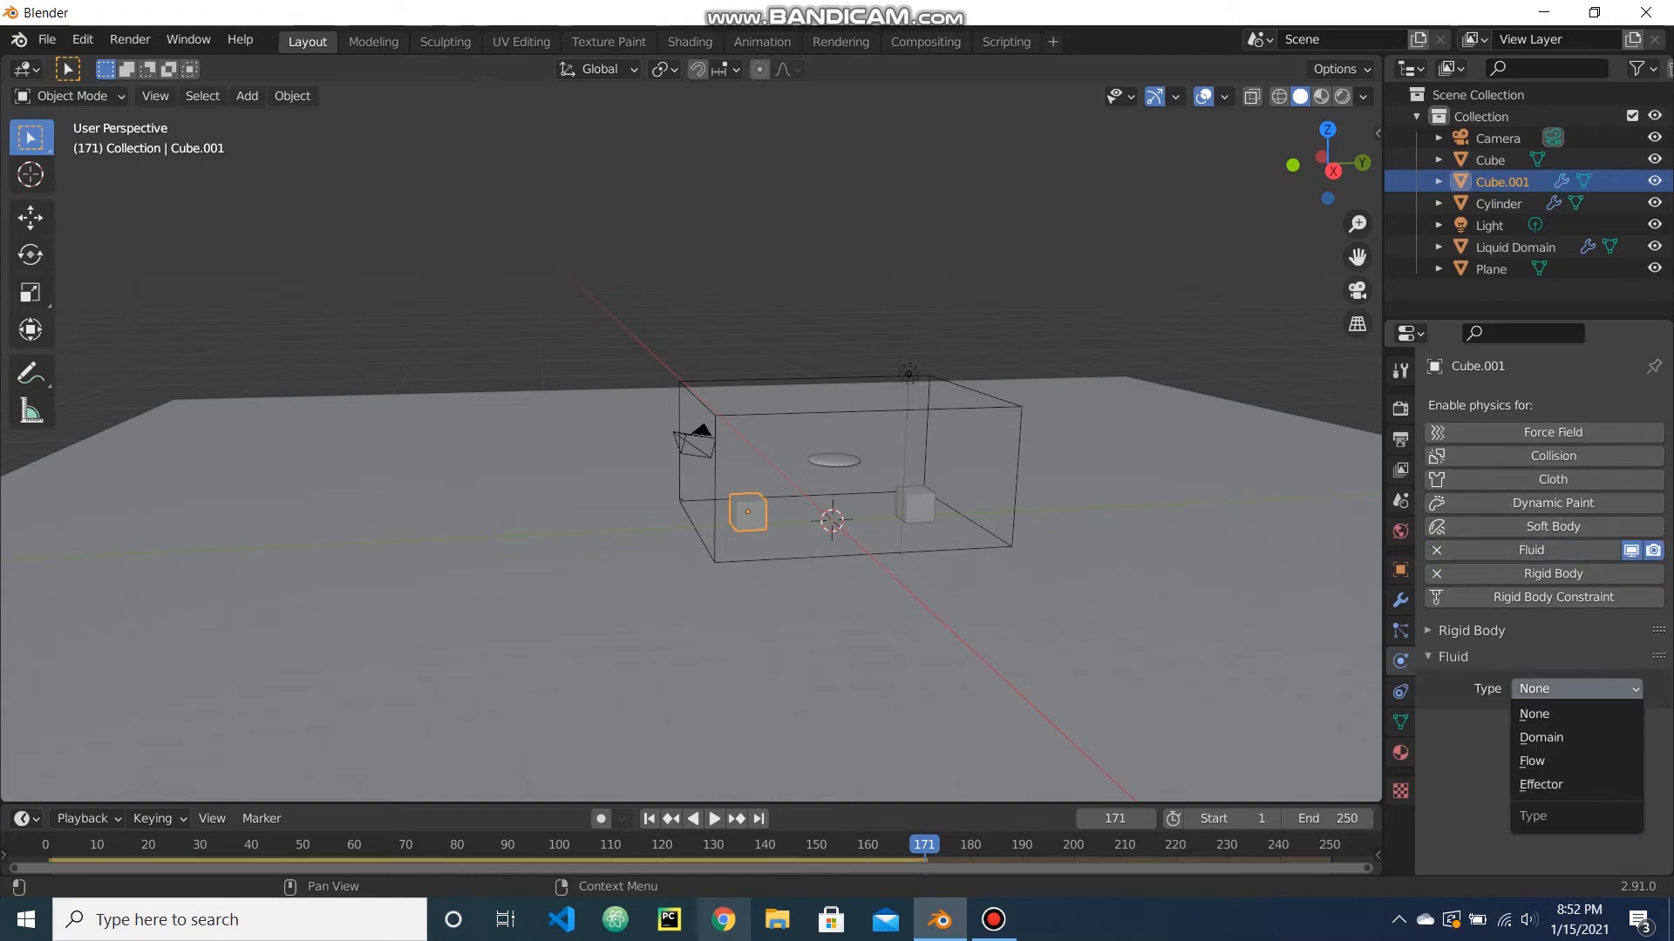
click(1561, 785)
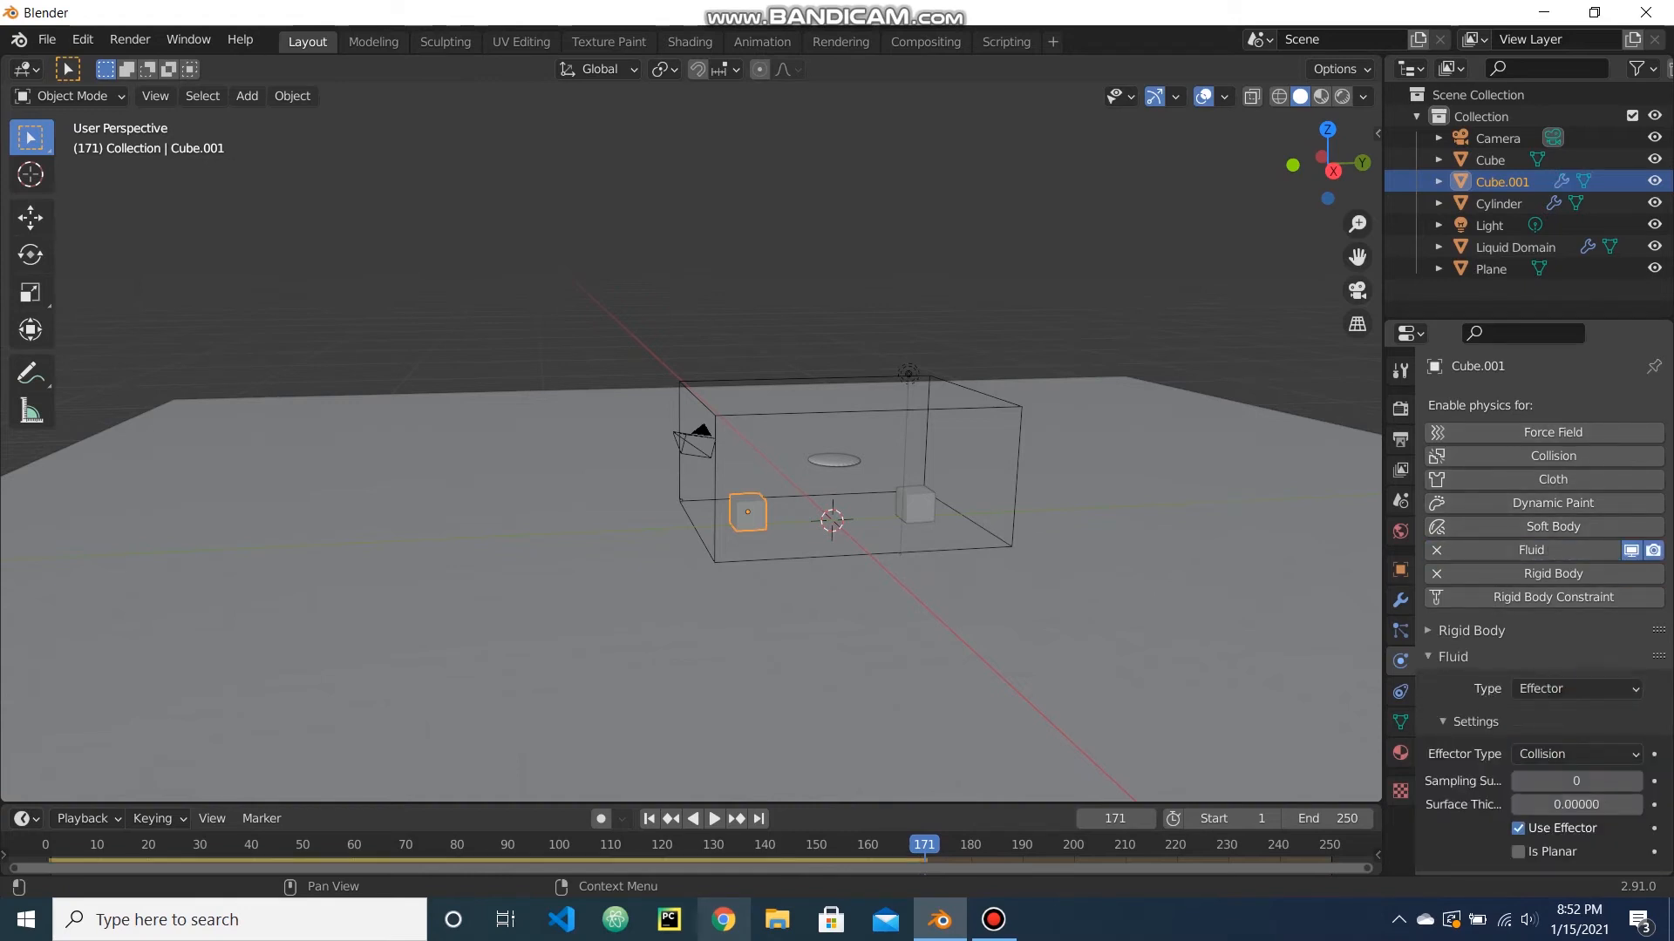
Check the duplicated cube's effector type options, then switch its fluid type to None and back to Effector.
scroll(693, 458, up, 5)
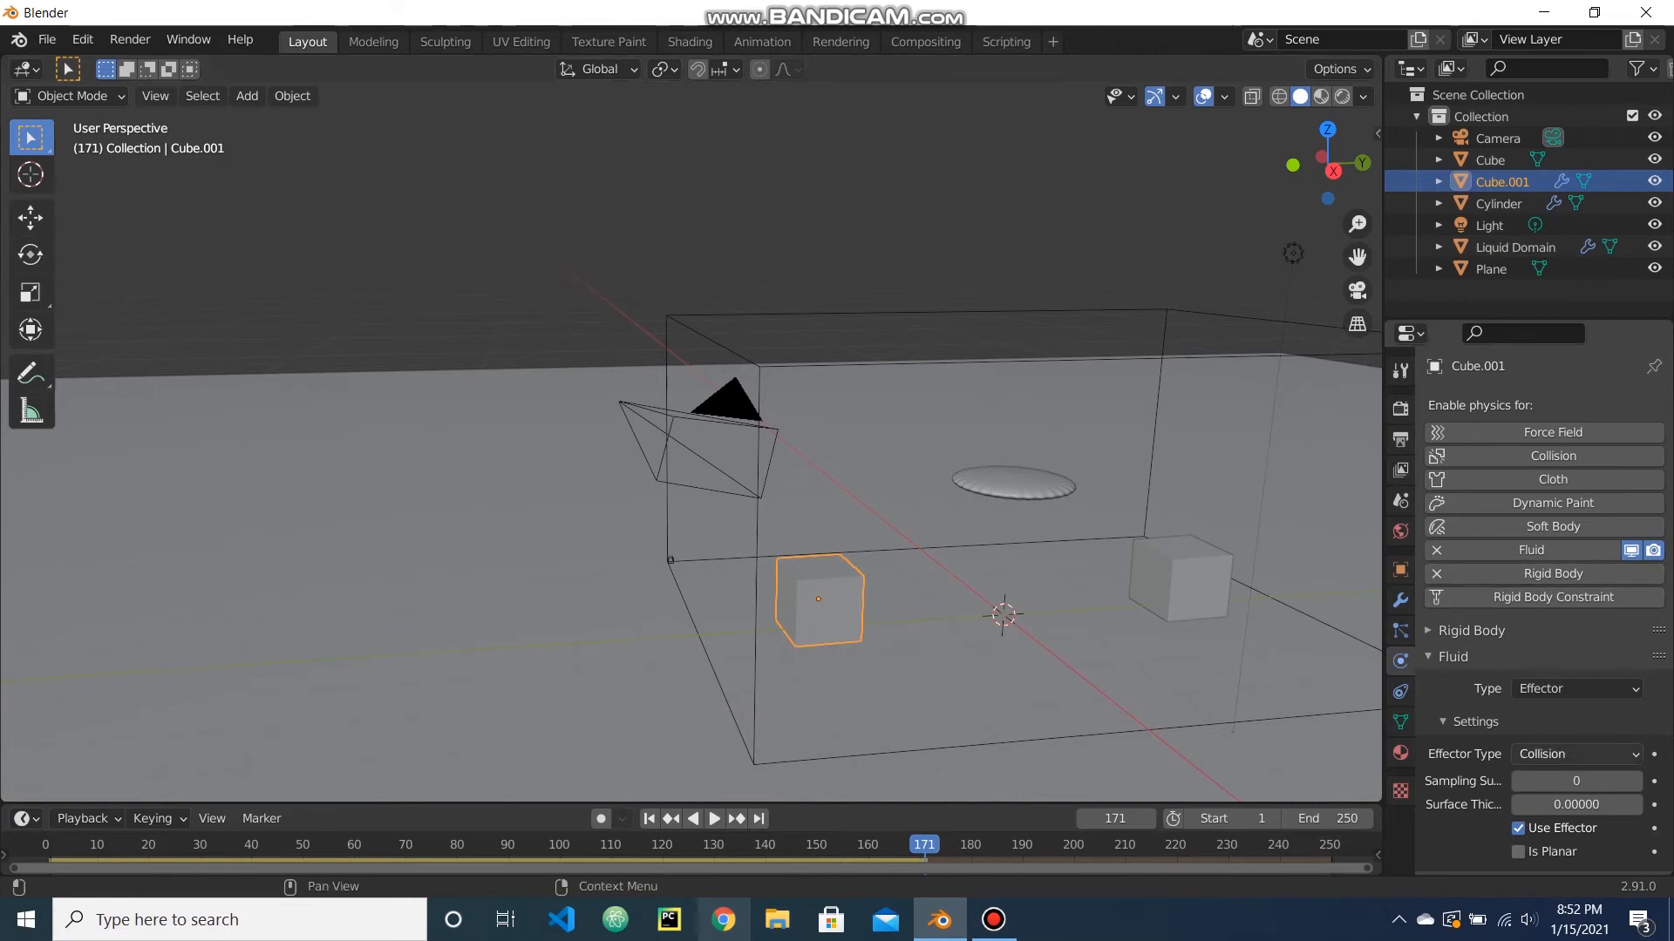
click(1576, 755)
click(1576, 757)
click(1576, 689)
click(1576, 688)
click(1576, 688)
click(1576, 714)
click(1576, 689)
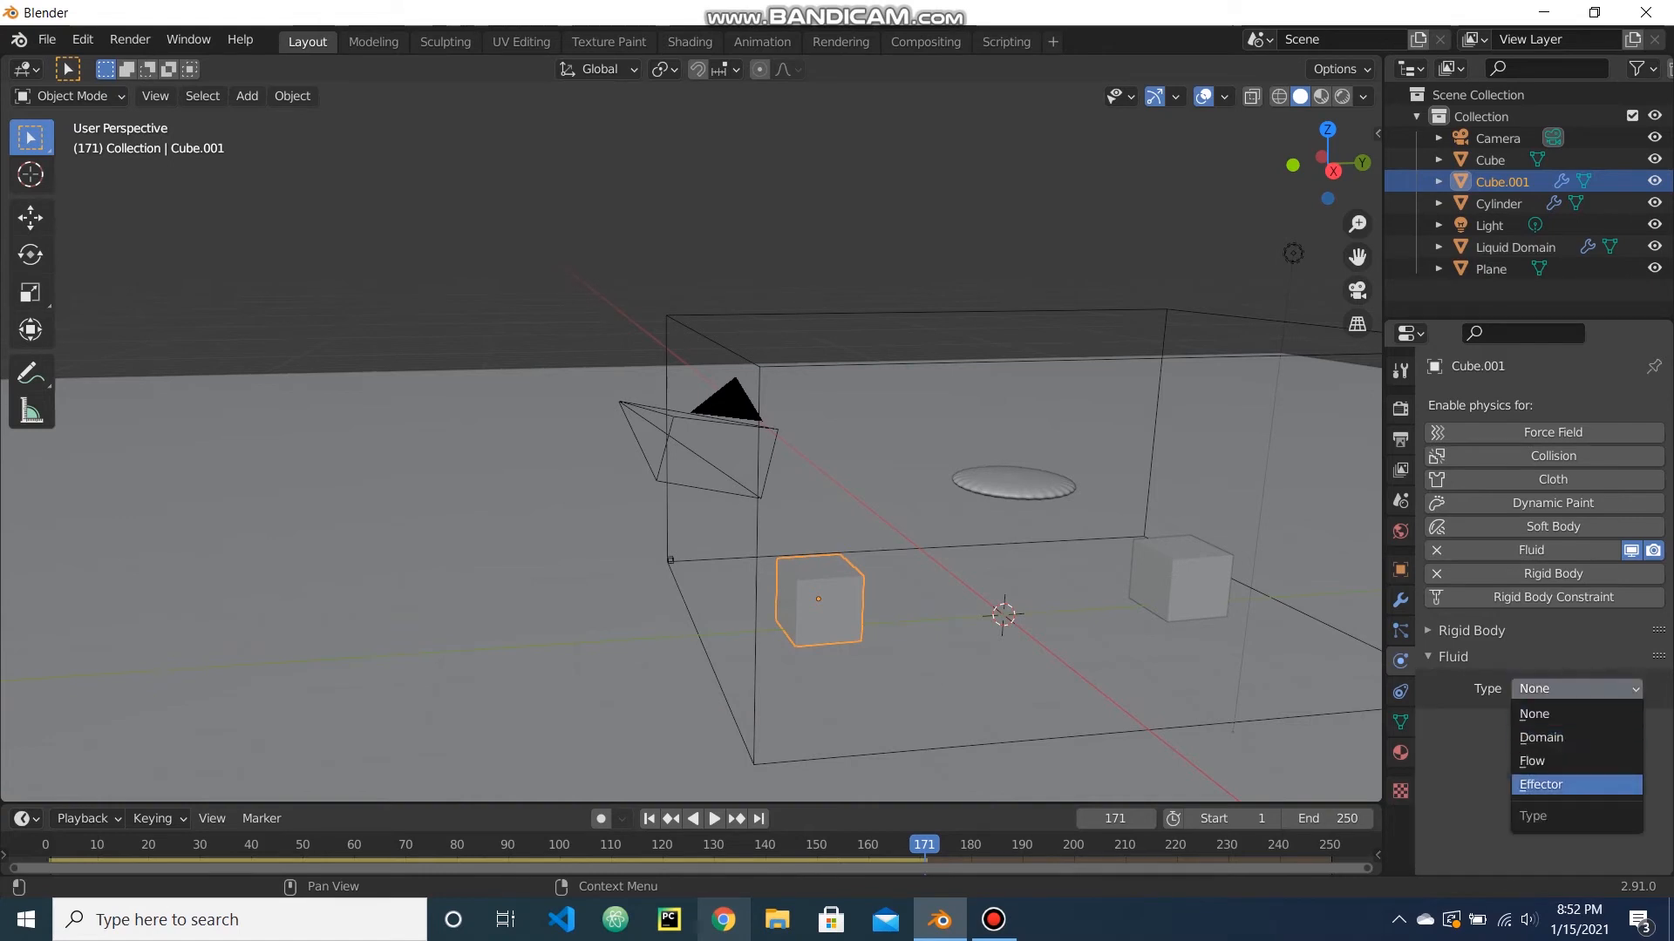
click(1541, 784)
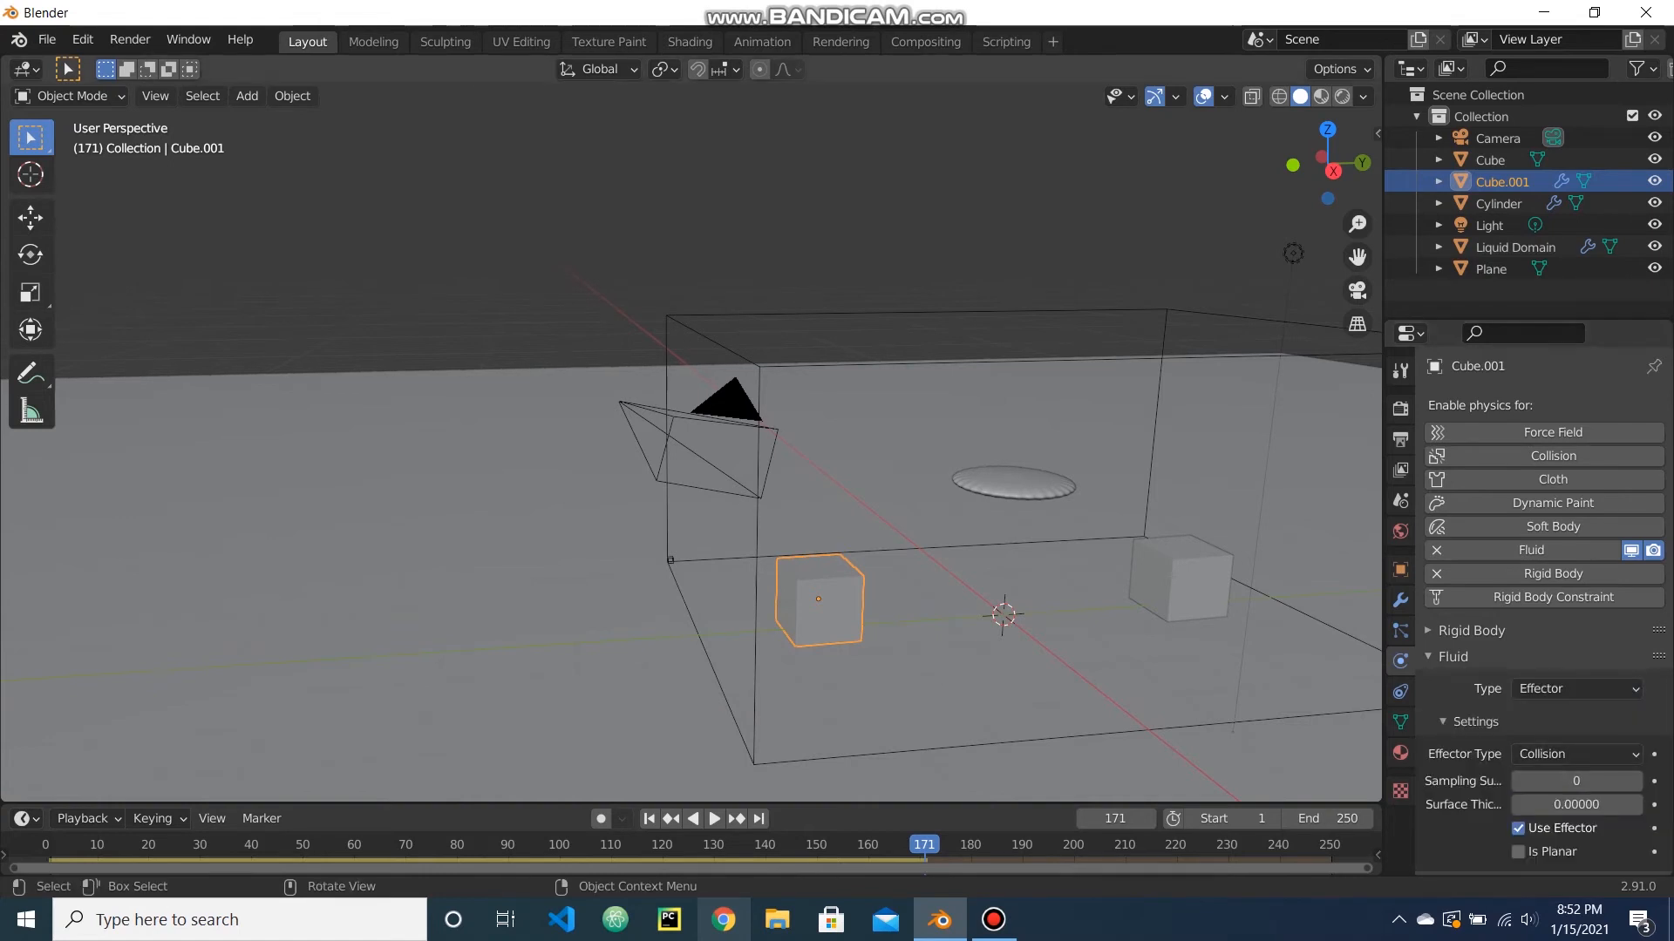
Add Fluid physics to the original cube and set its type to Effector.
click(1180, 578)
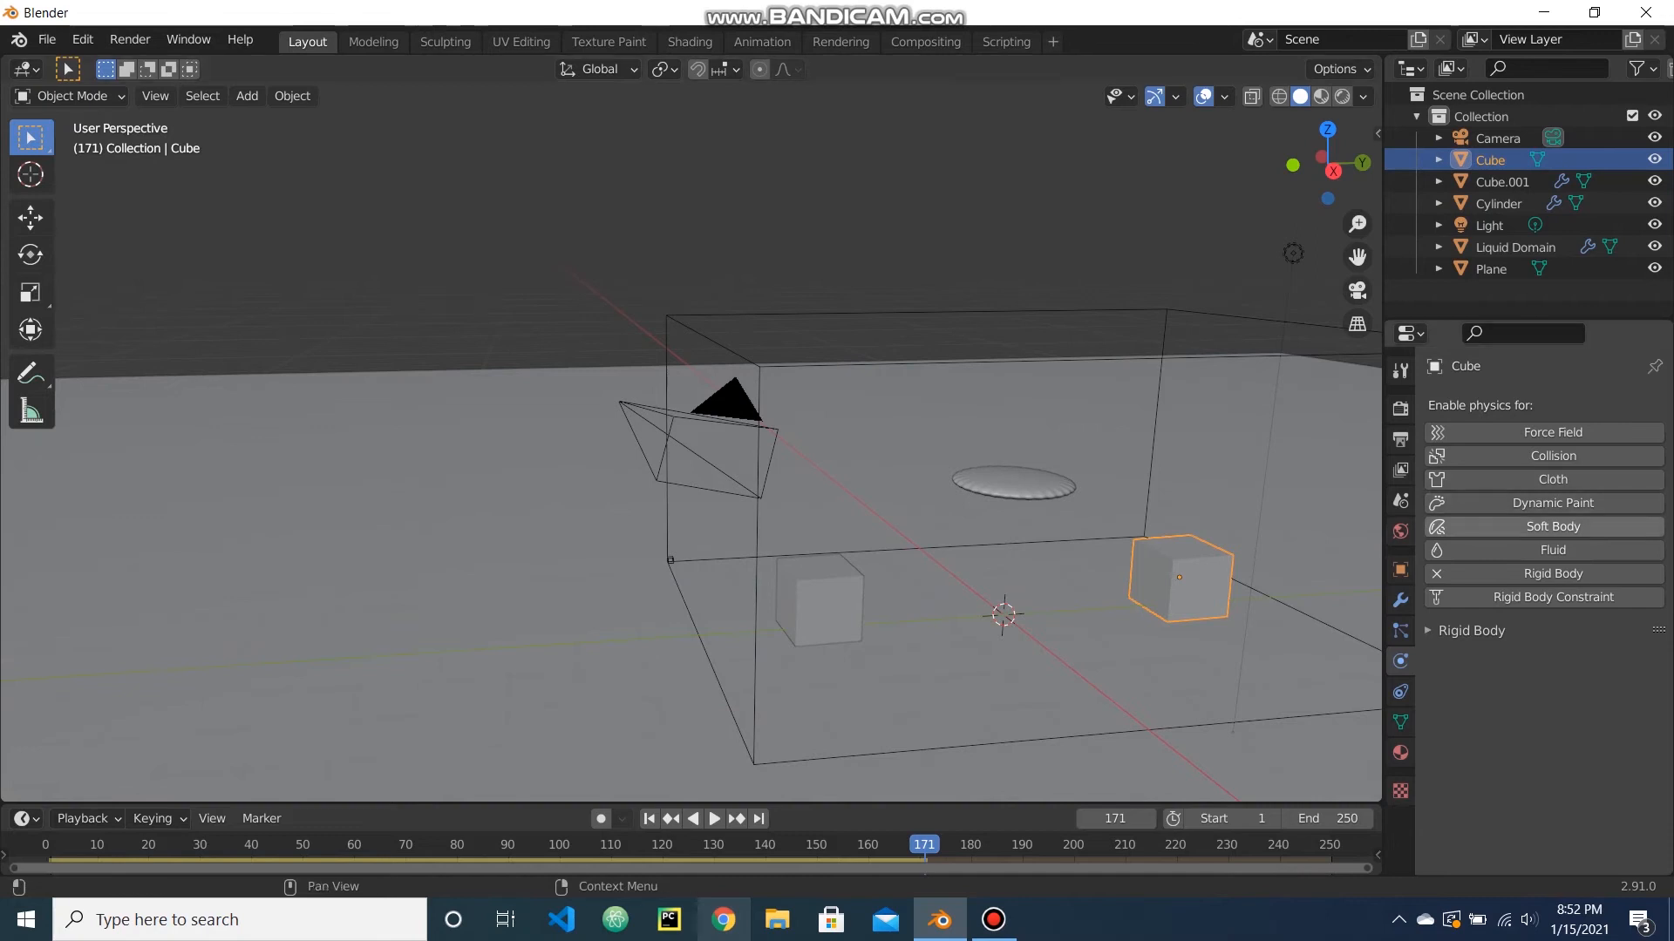
click(1553, 551)
click(1576, 690)
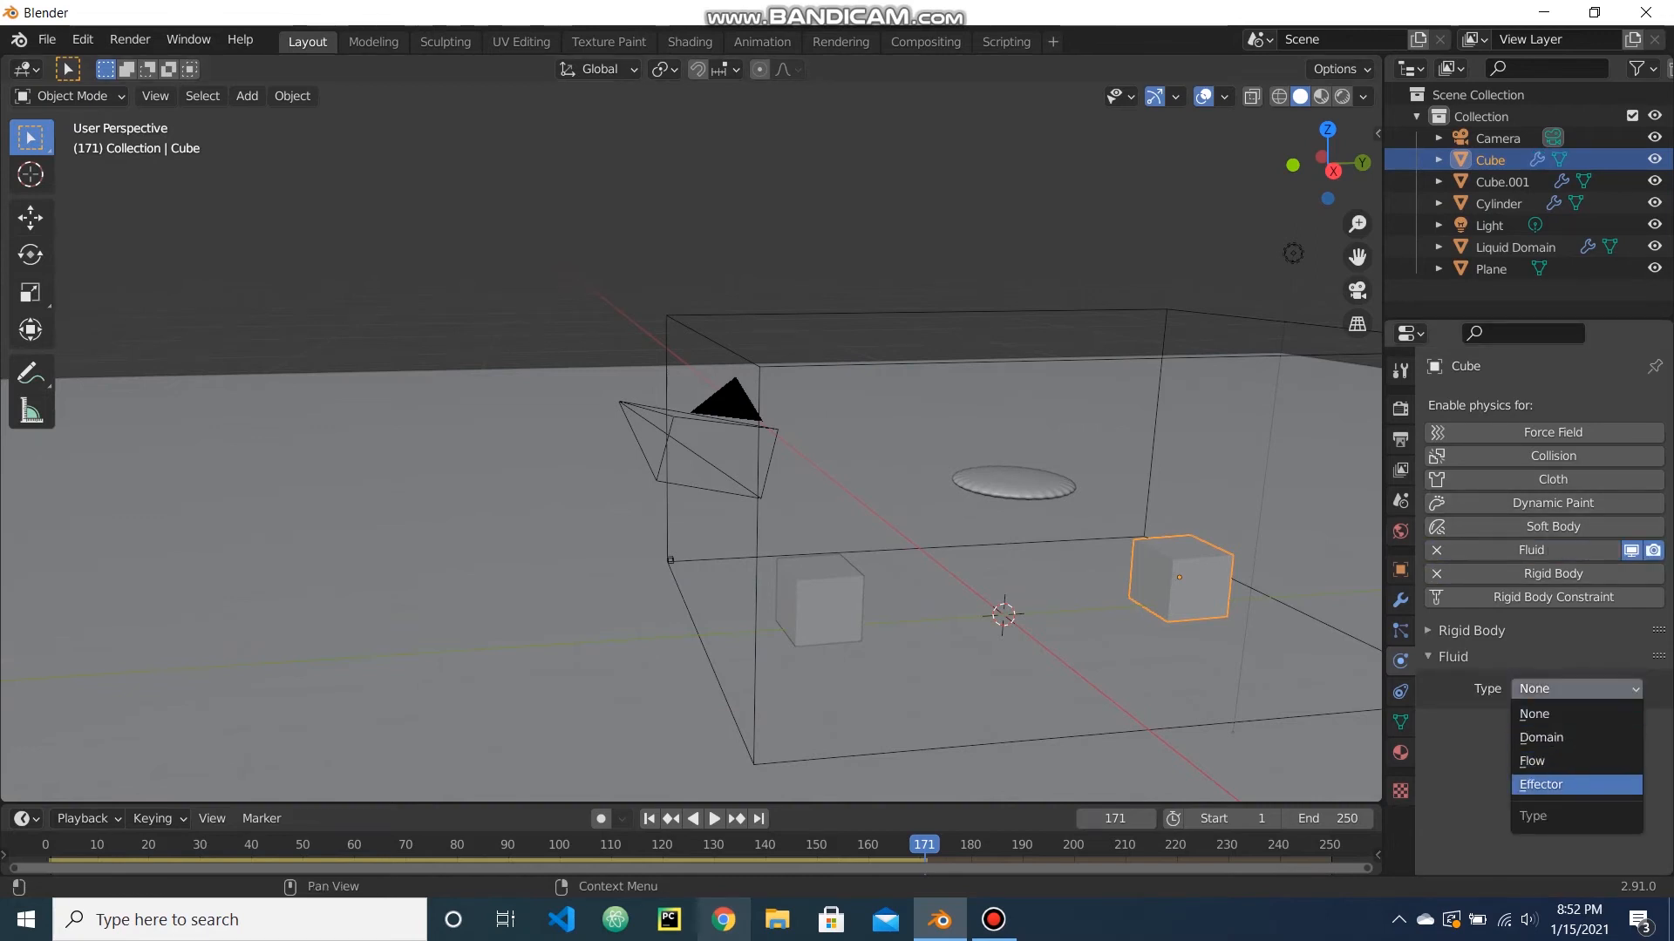
click(1543, 785)
scroll(1046, 558, down, 2)
scroll(693, 458, down, 1)
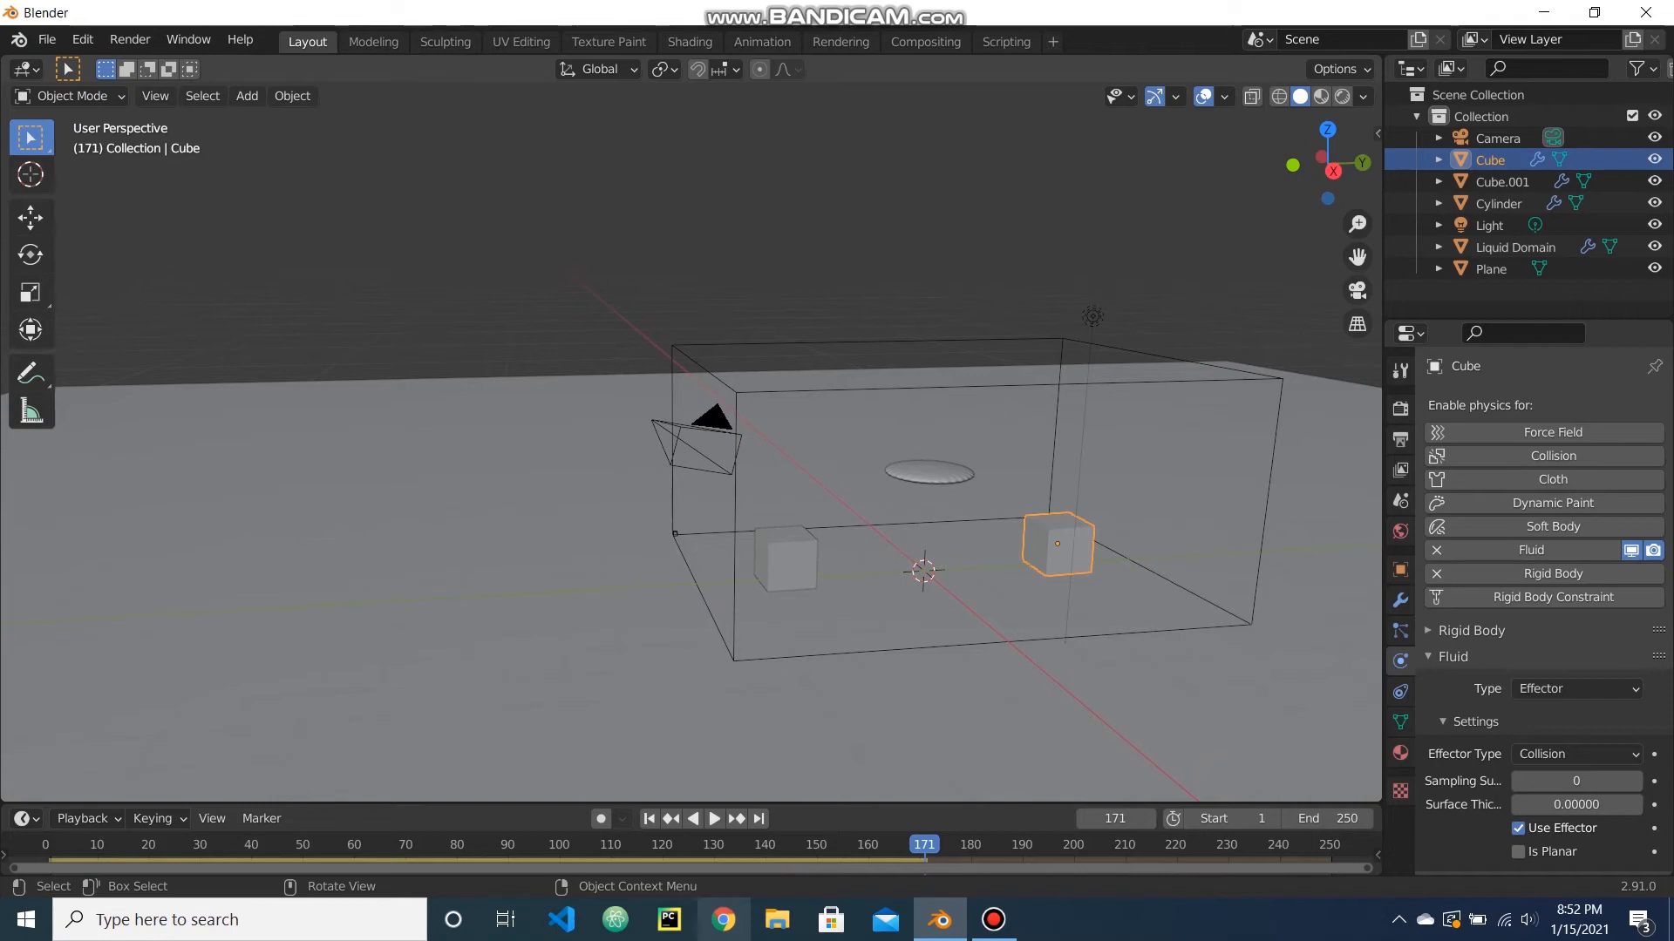
Bake the fluid data of the liquid domain at resolution 100 and view the domain from the front.
click(1270, 475)
scroll(1543, 611, down, 7)
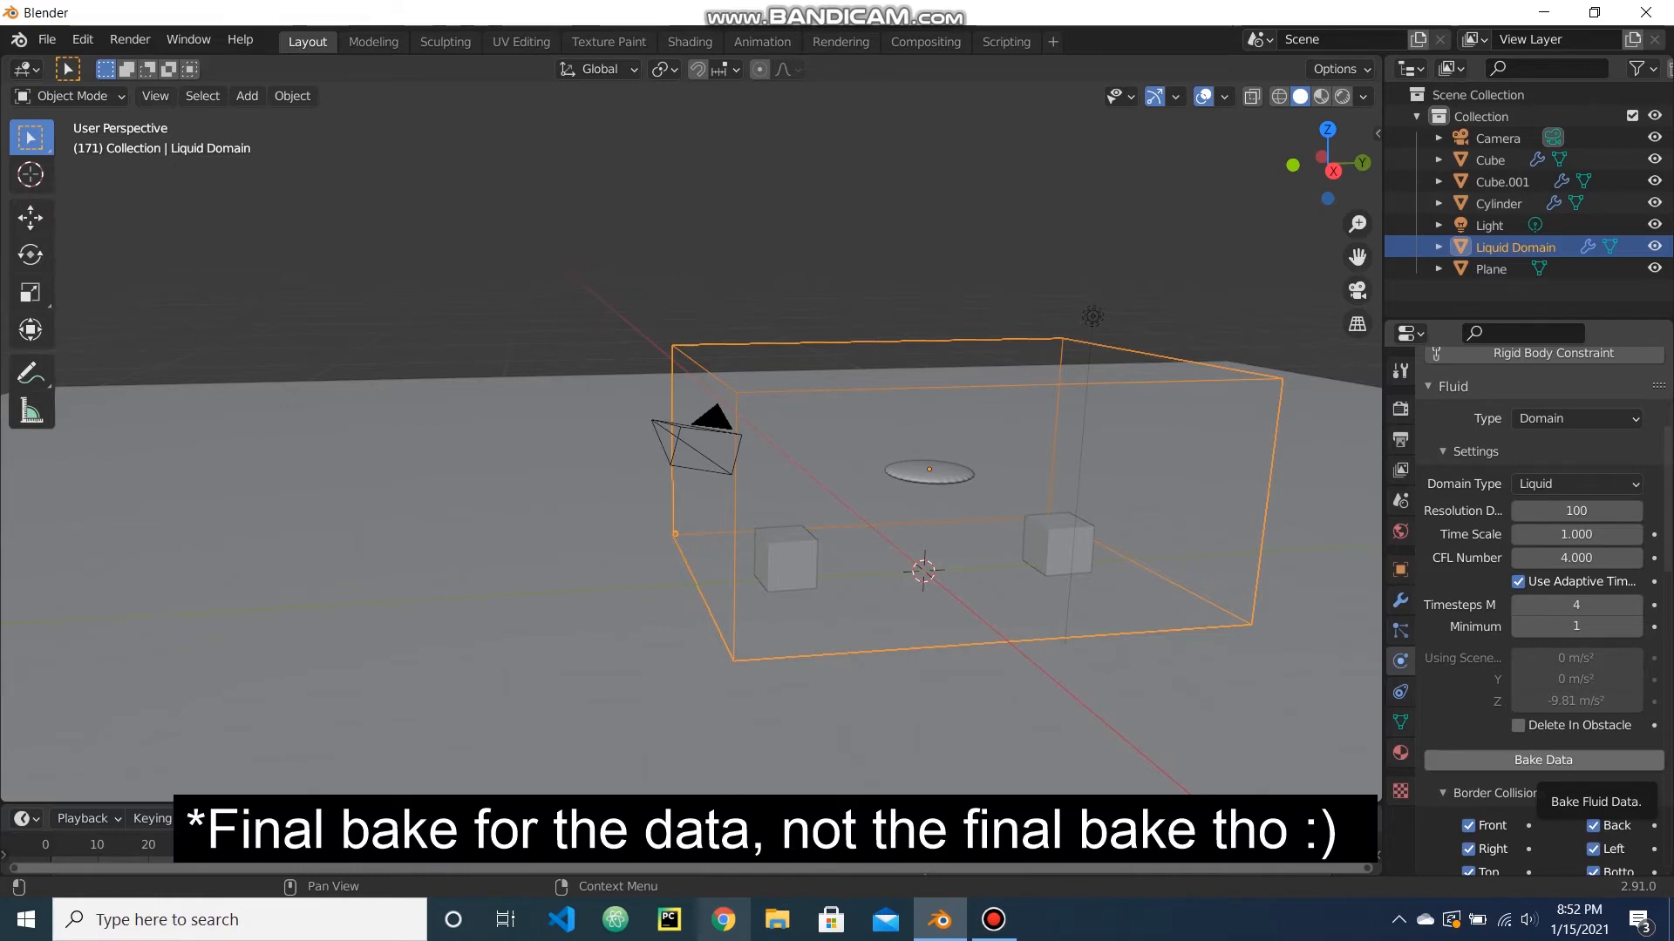
click(1543, 760)
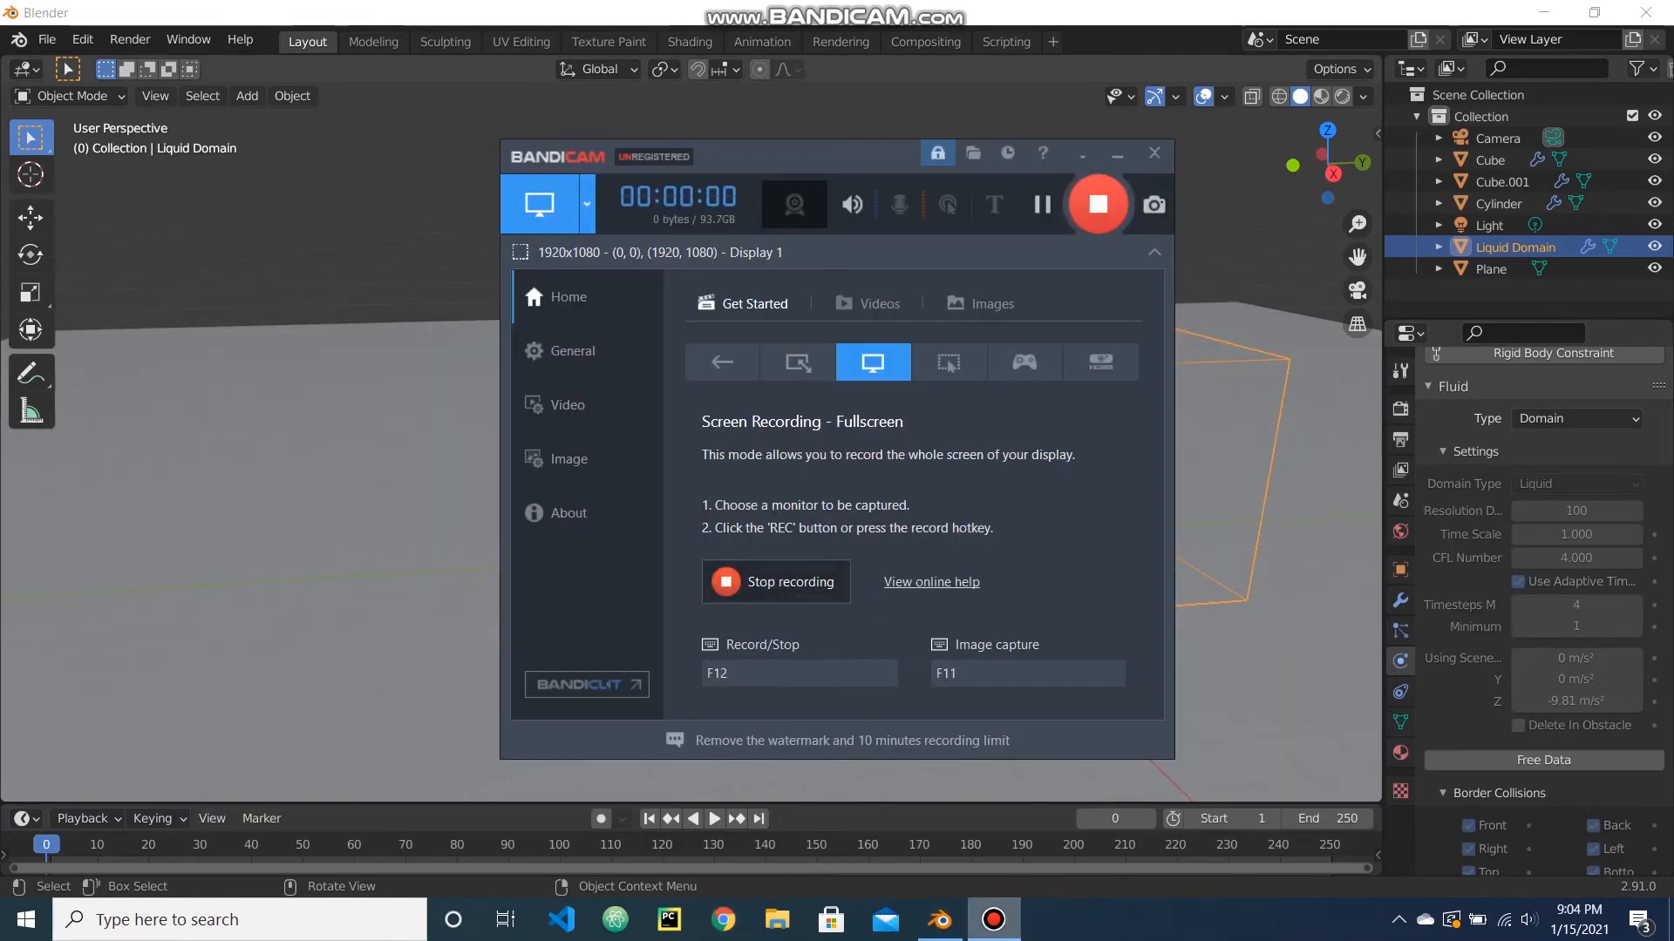
click(1002, 688)
middle_drag(1002, 689, 716, 657)
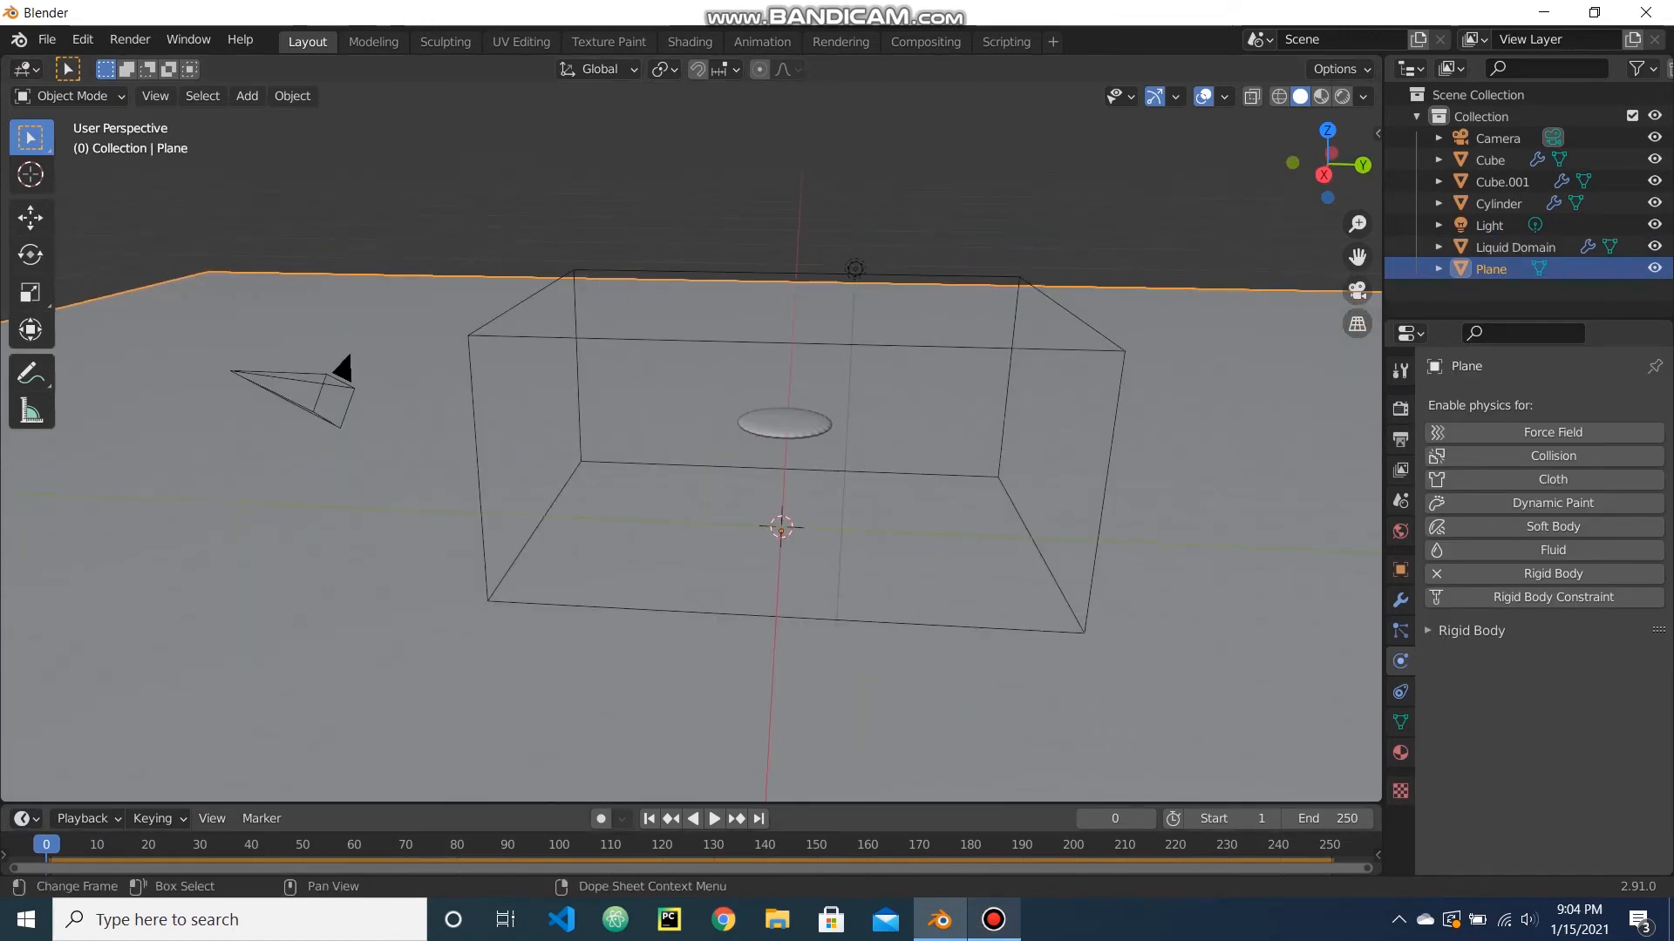
Play back the baked liquid particles and examine the cubes' movement through the liquid, including the frames after 110, from several angles.
click(714, 819)
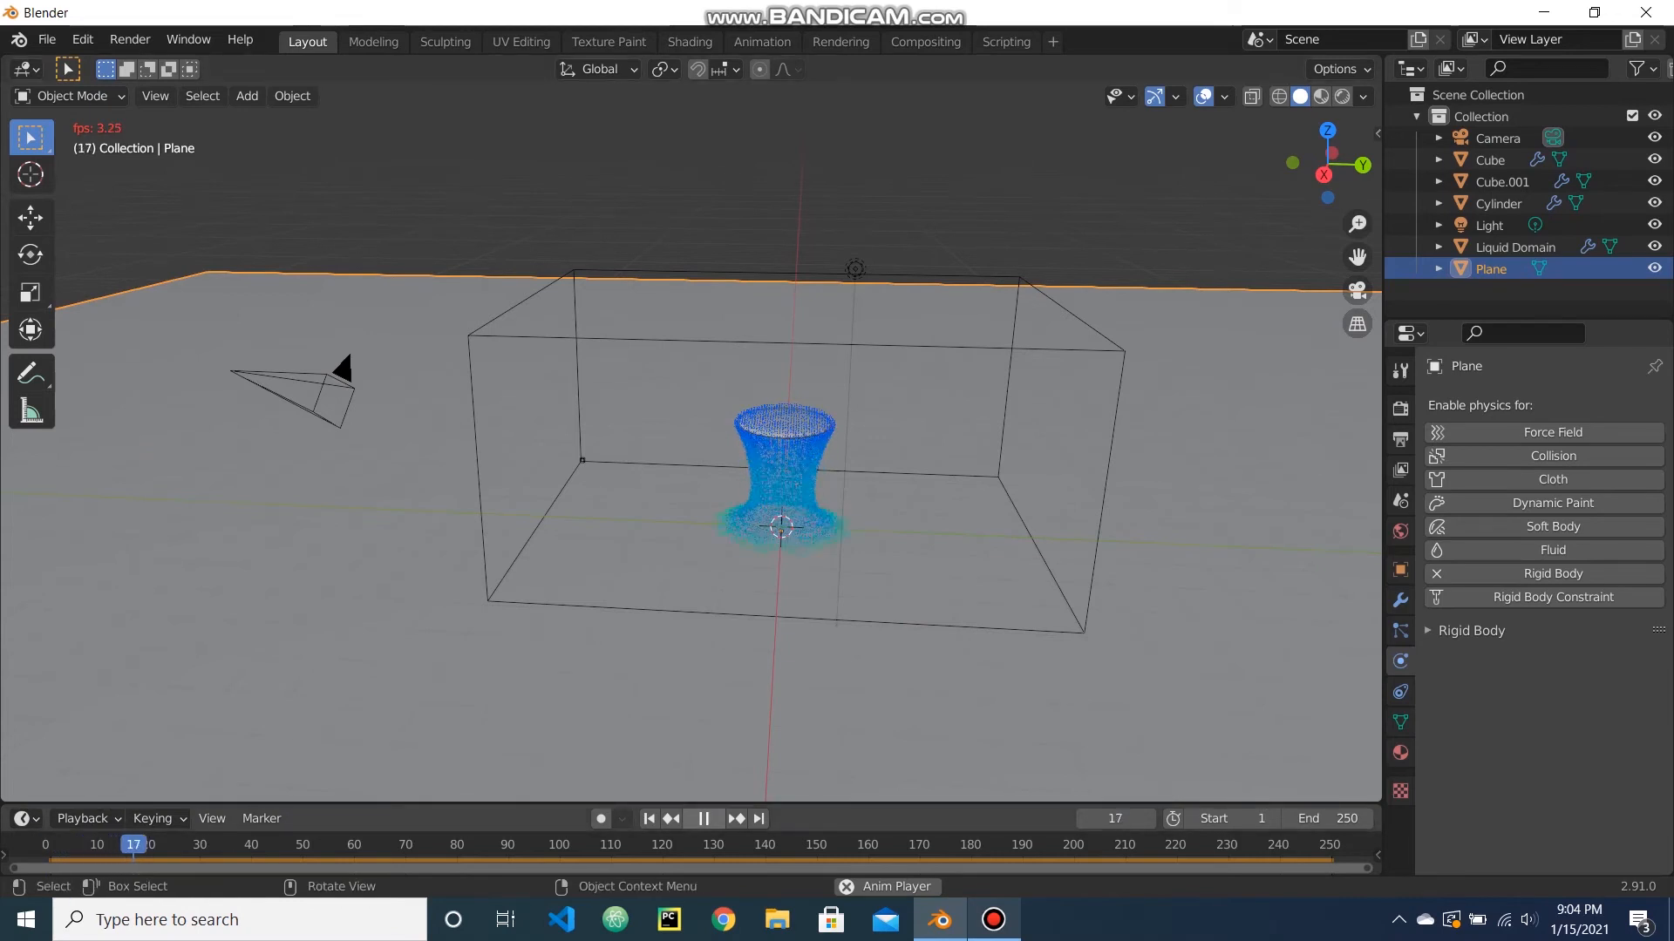
click(704, 819)
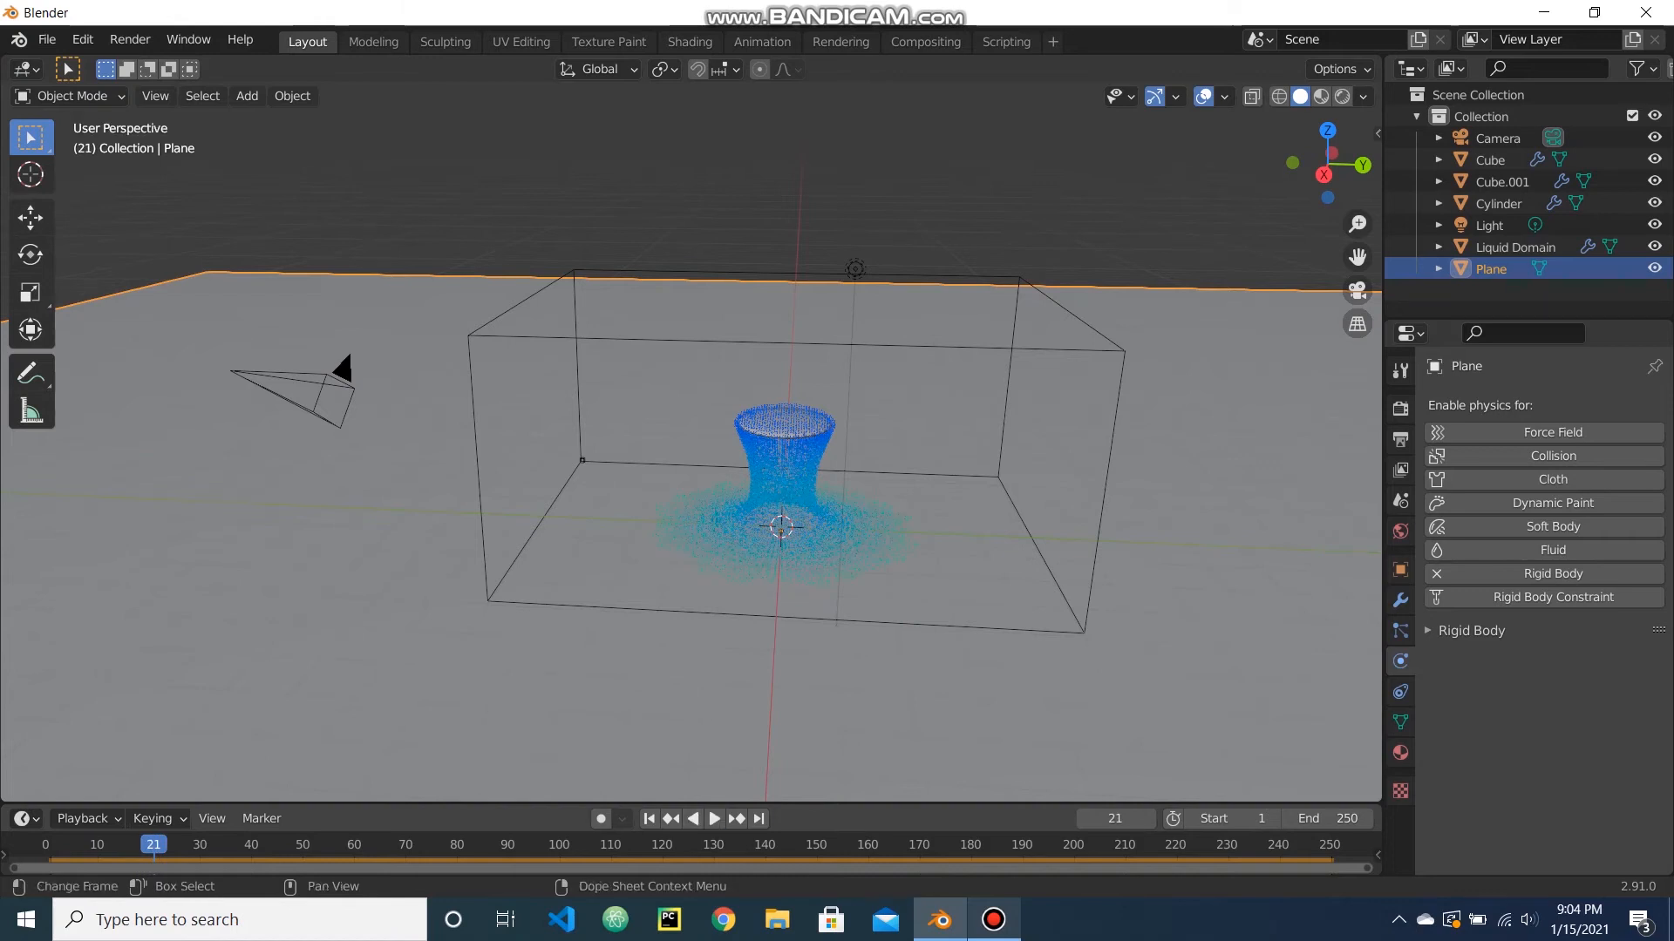
click(708, 844)
middle_drag(704, 575, 734, 546)
key(space)
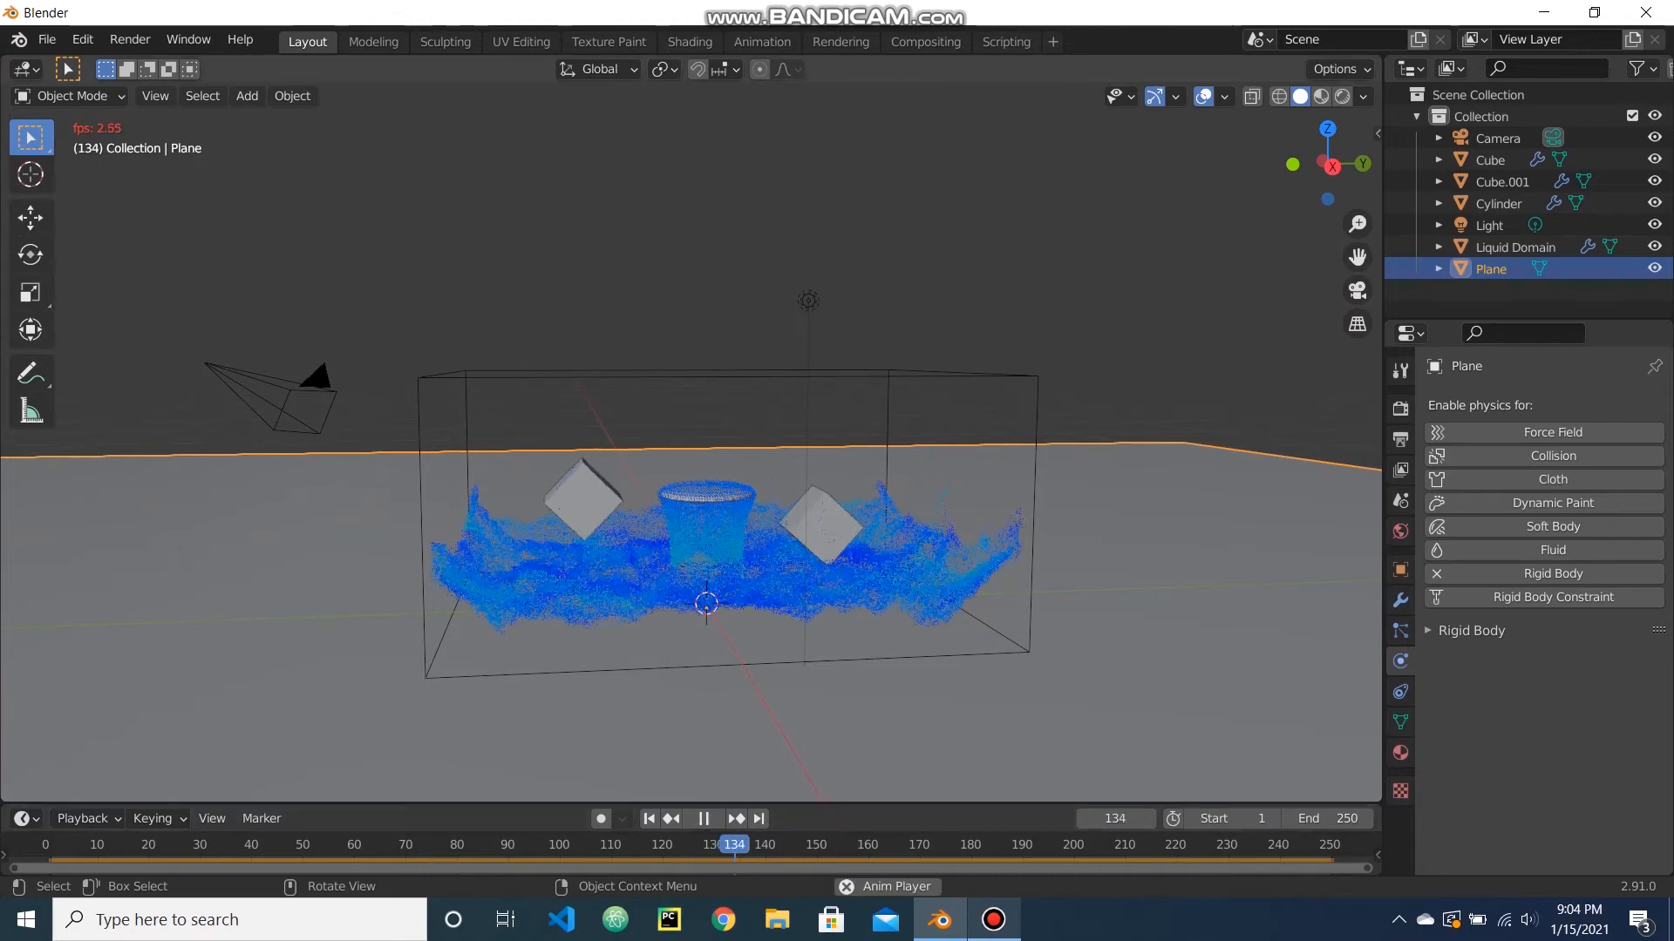
click(693, 844)
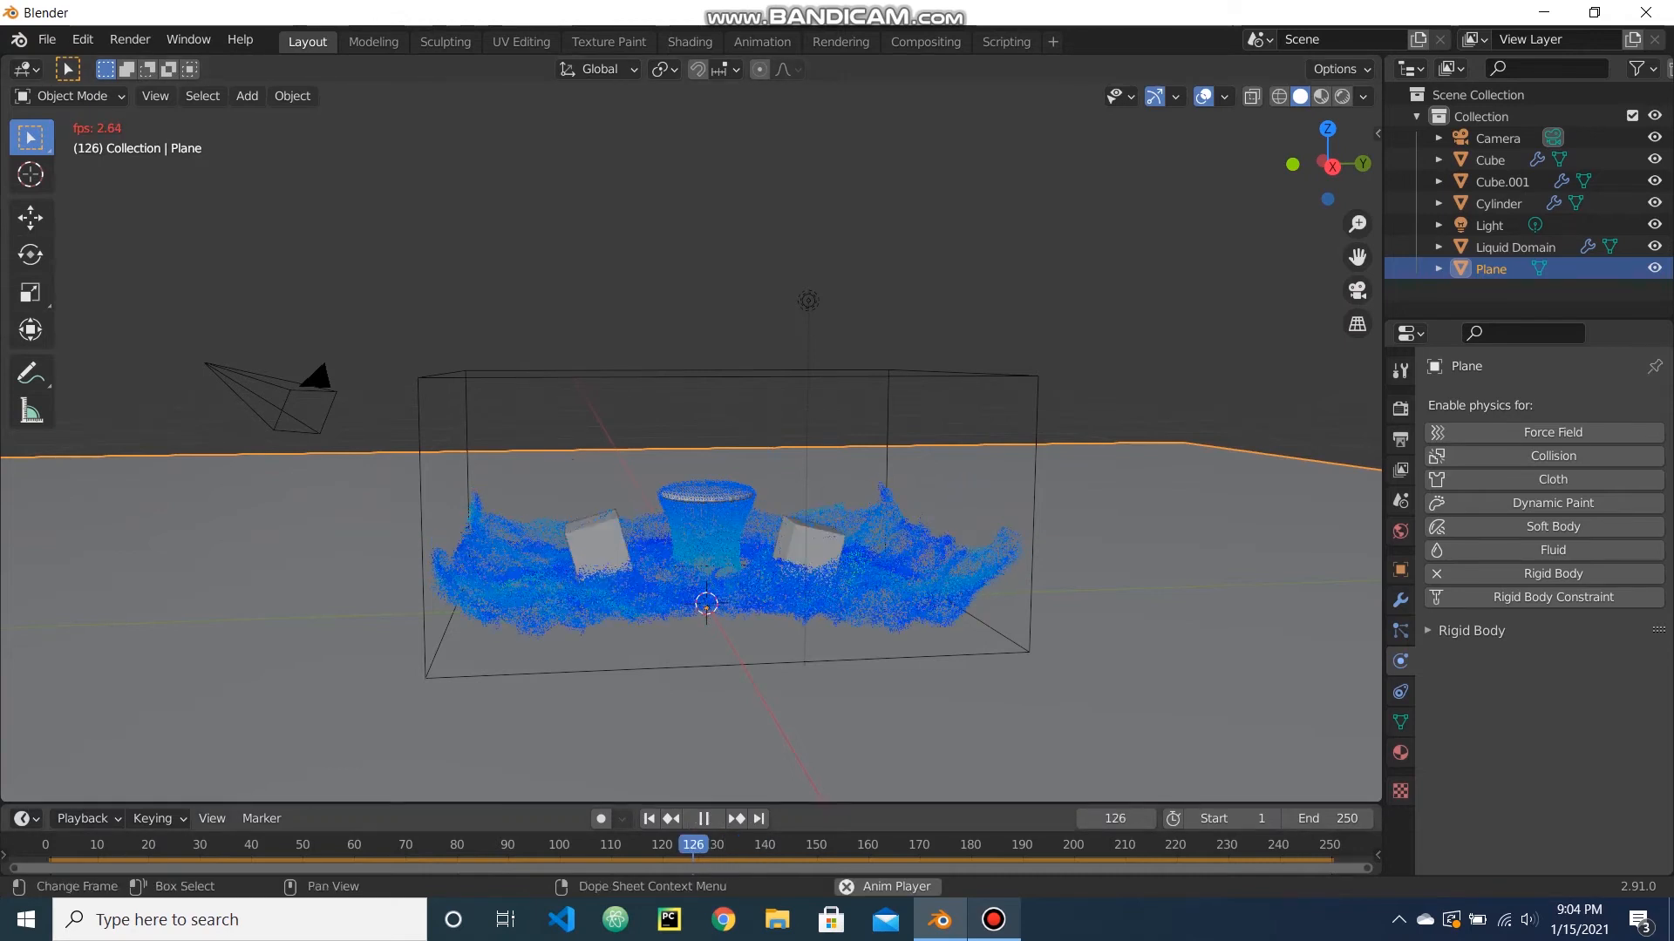
click(612, 845)
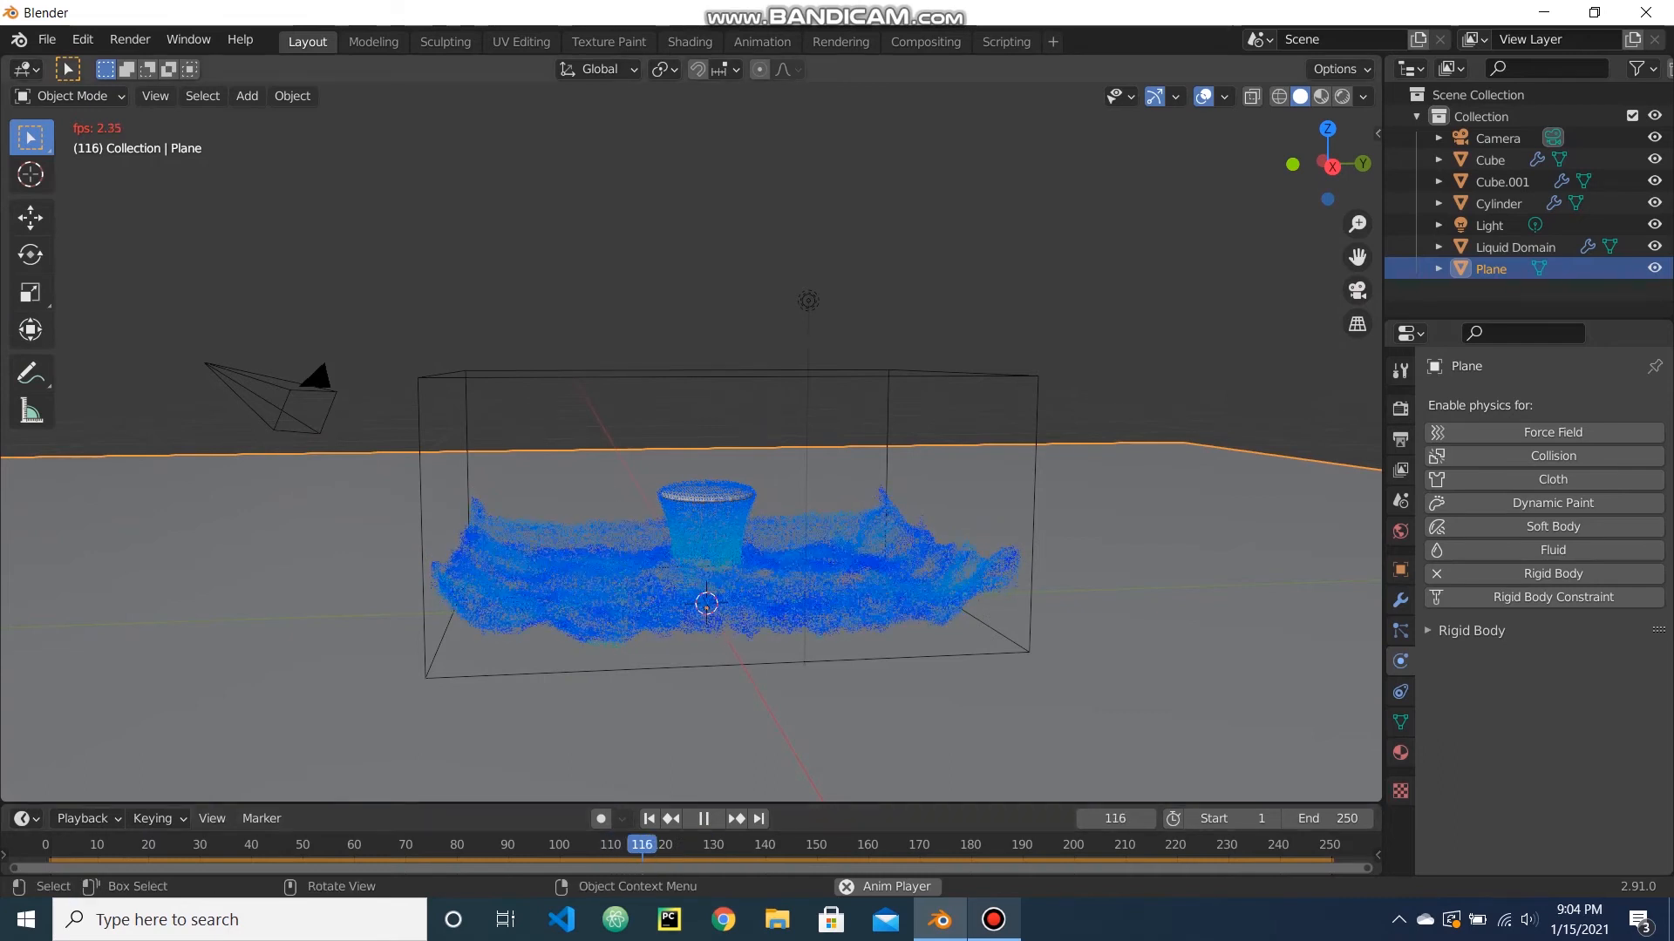
middle_drag(697, 523, 721, 494)
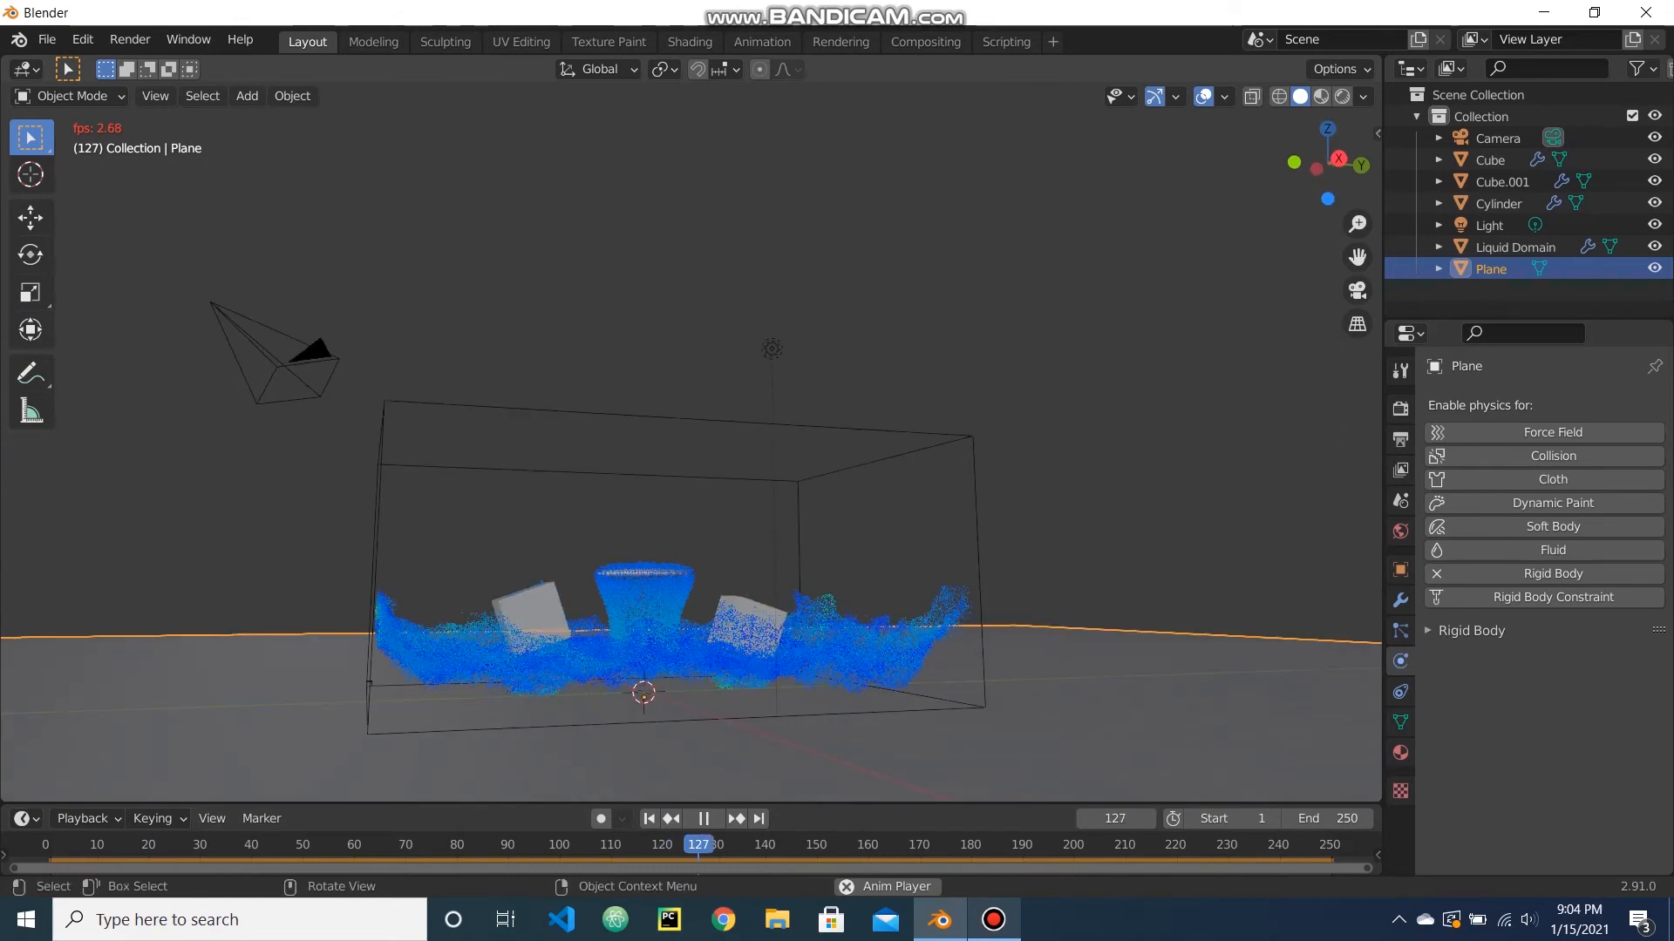
middle_drag(721, 494, 713, 556)
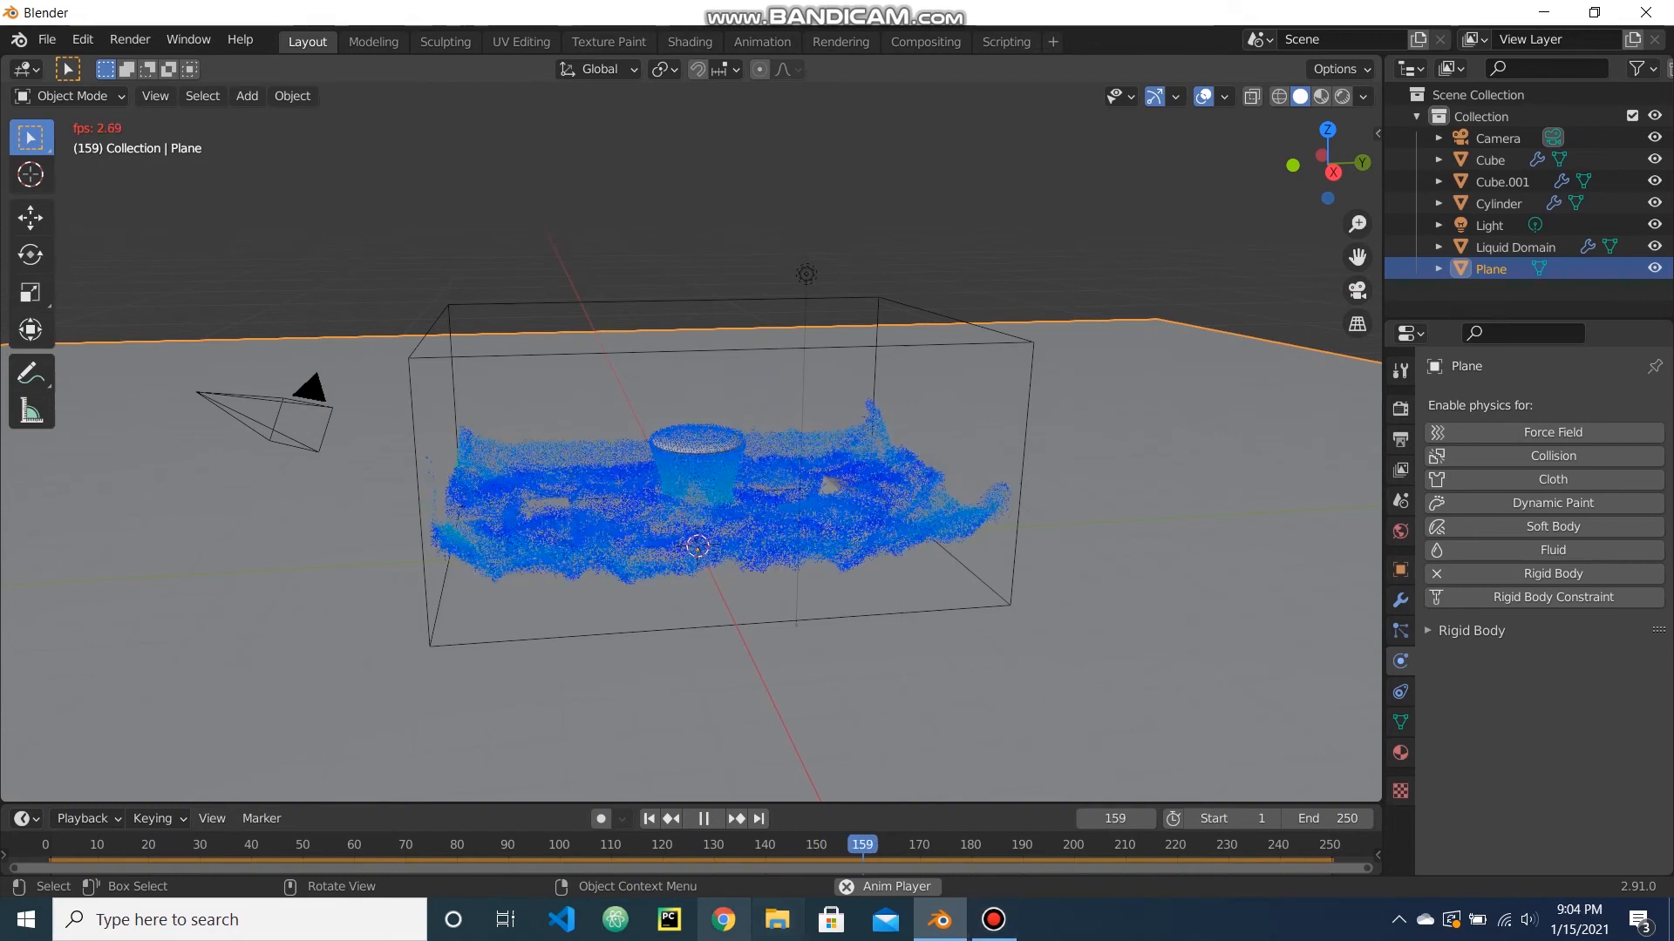
middle_drag(697, 524, 741, 471)
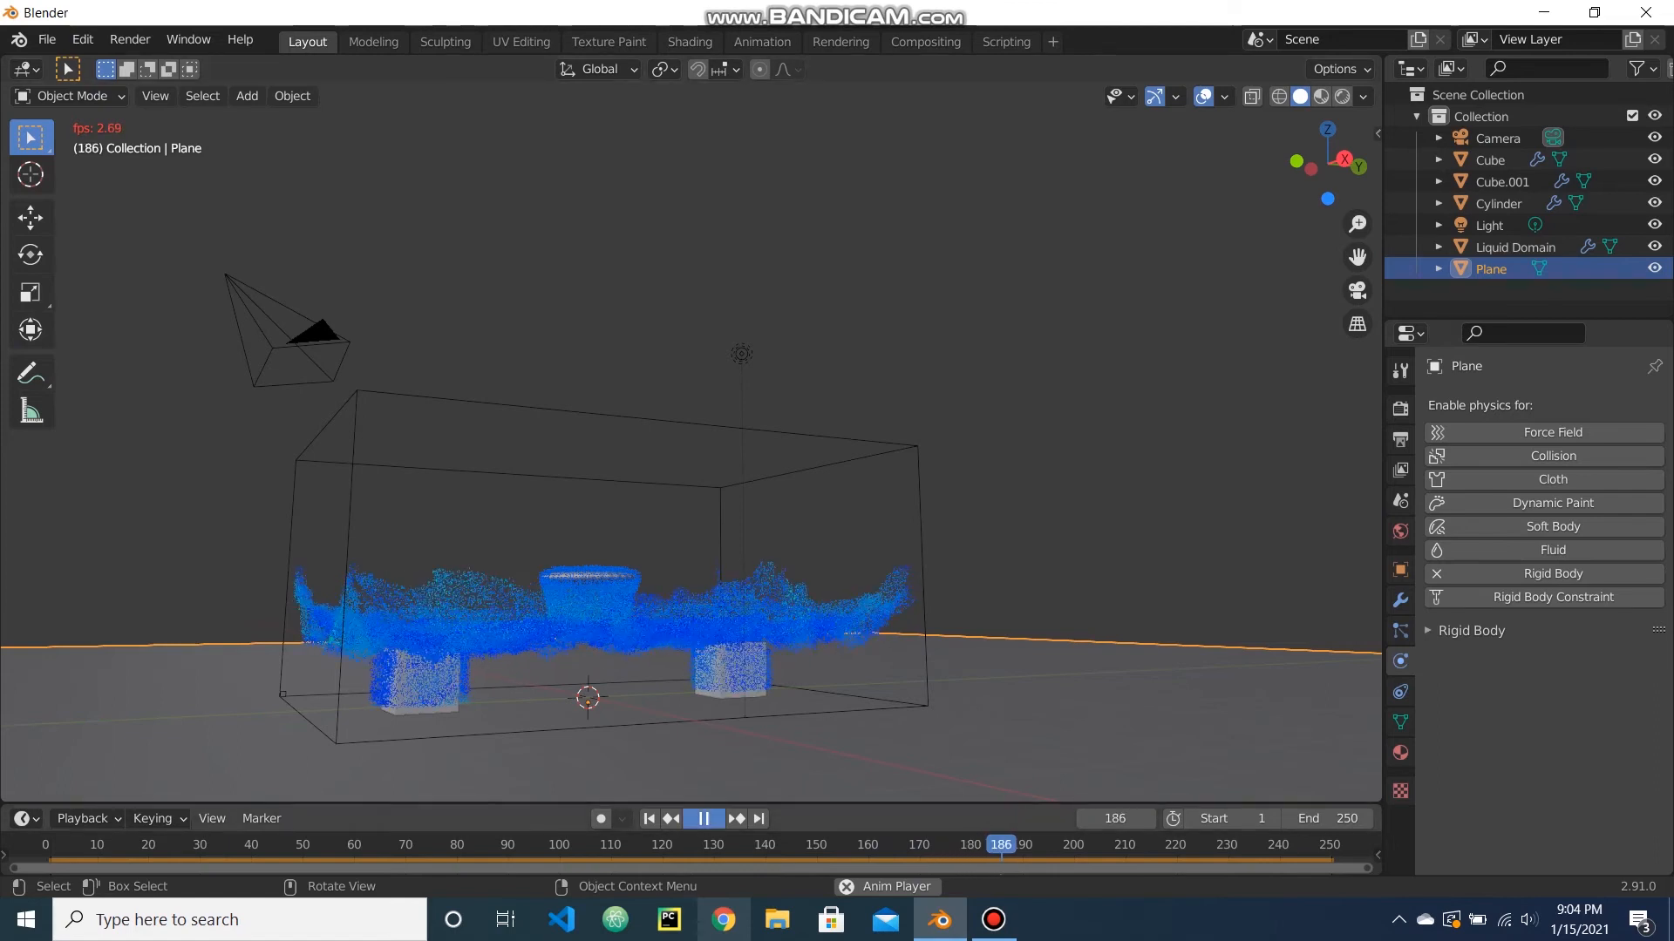
key(space)
Bake the mesh of the liquid domain from its fluid mesh settings.
middle_drag(723, 471, 656, 515)
click(656, 514)
scroll(1543, 610, down, 8)
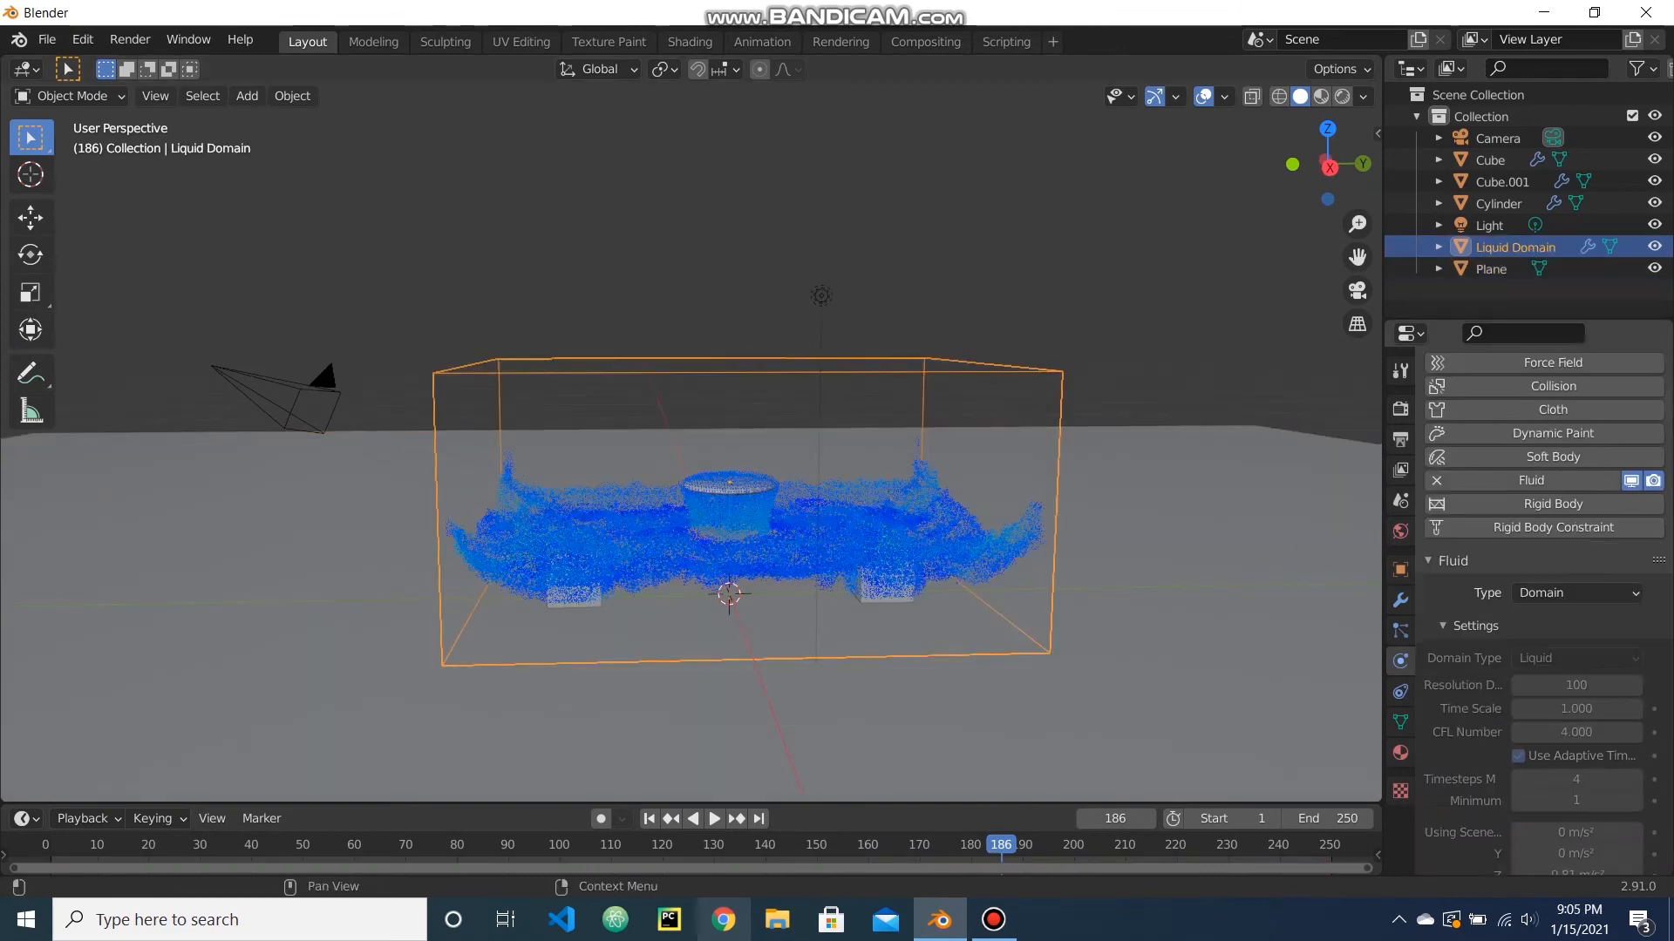
scroll(1543, 662, down, 8)
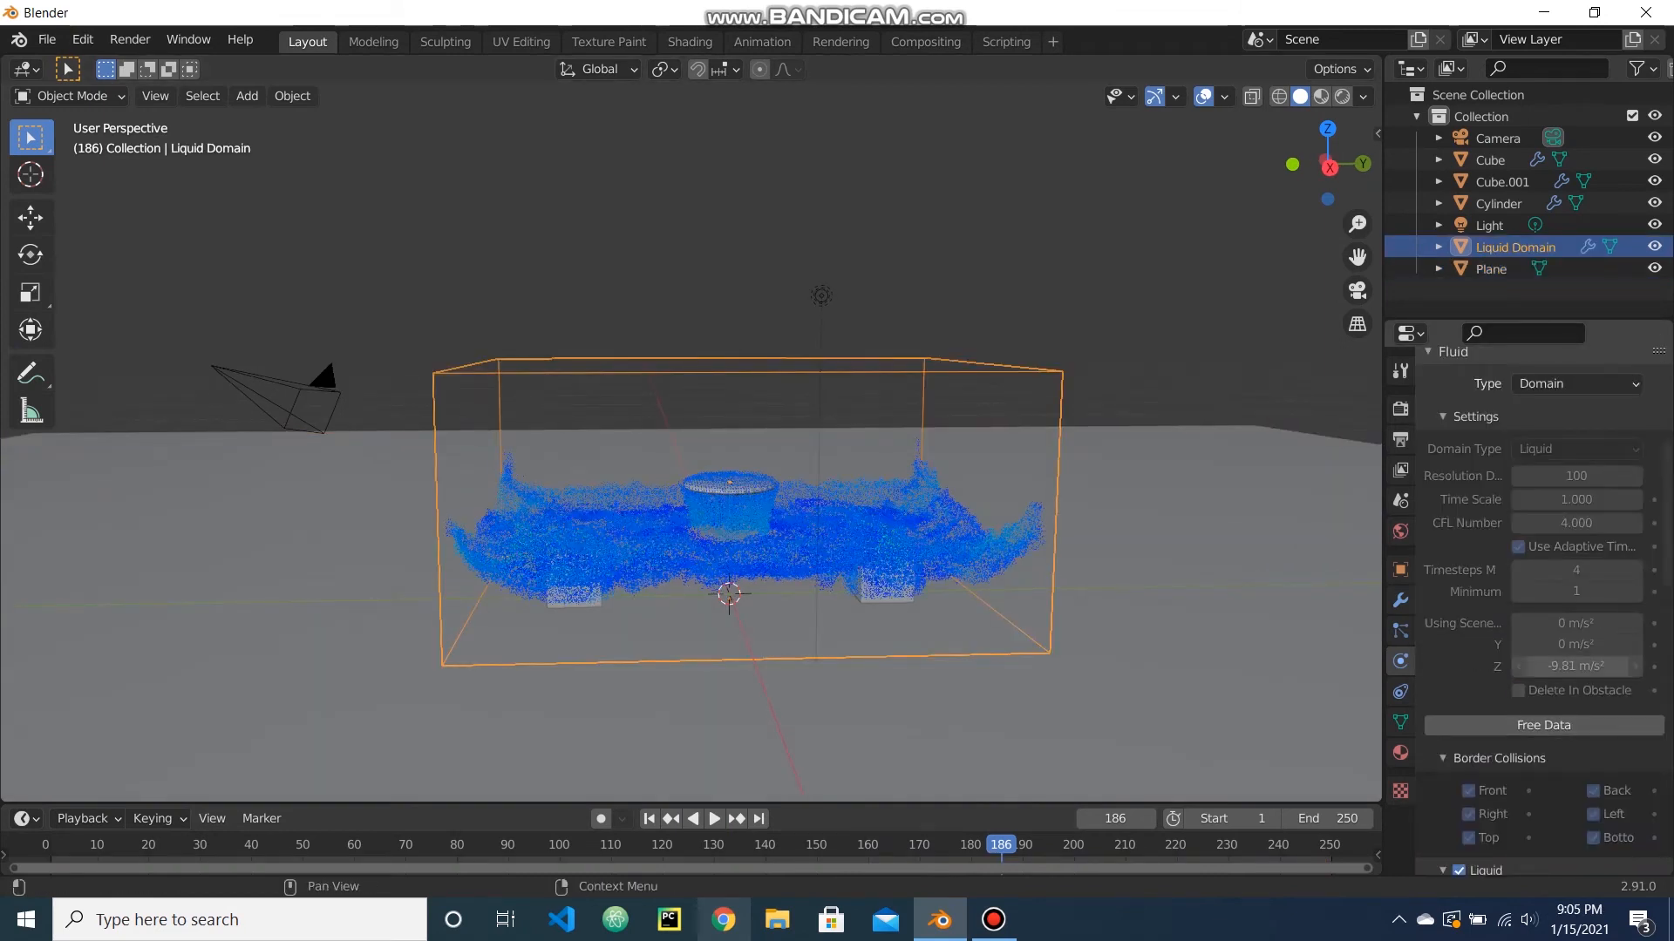
scroll(1576, 650, down, 4)
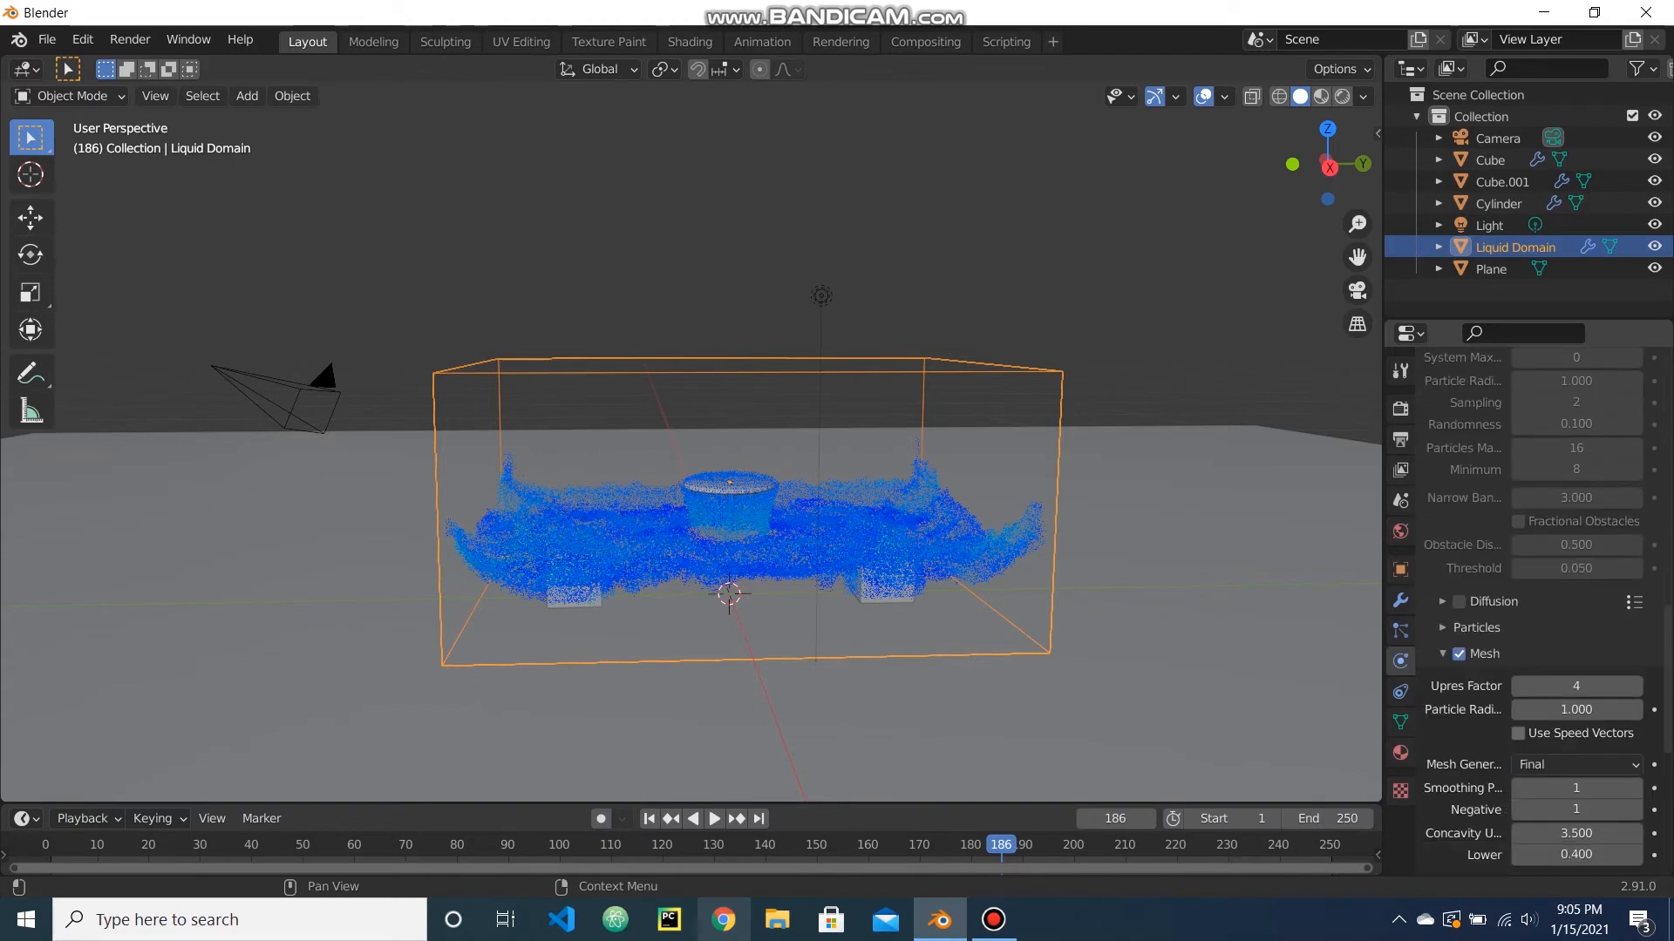
scroll(1576, 650, down, 3)
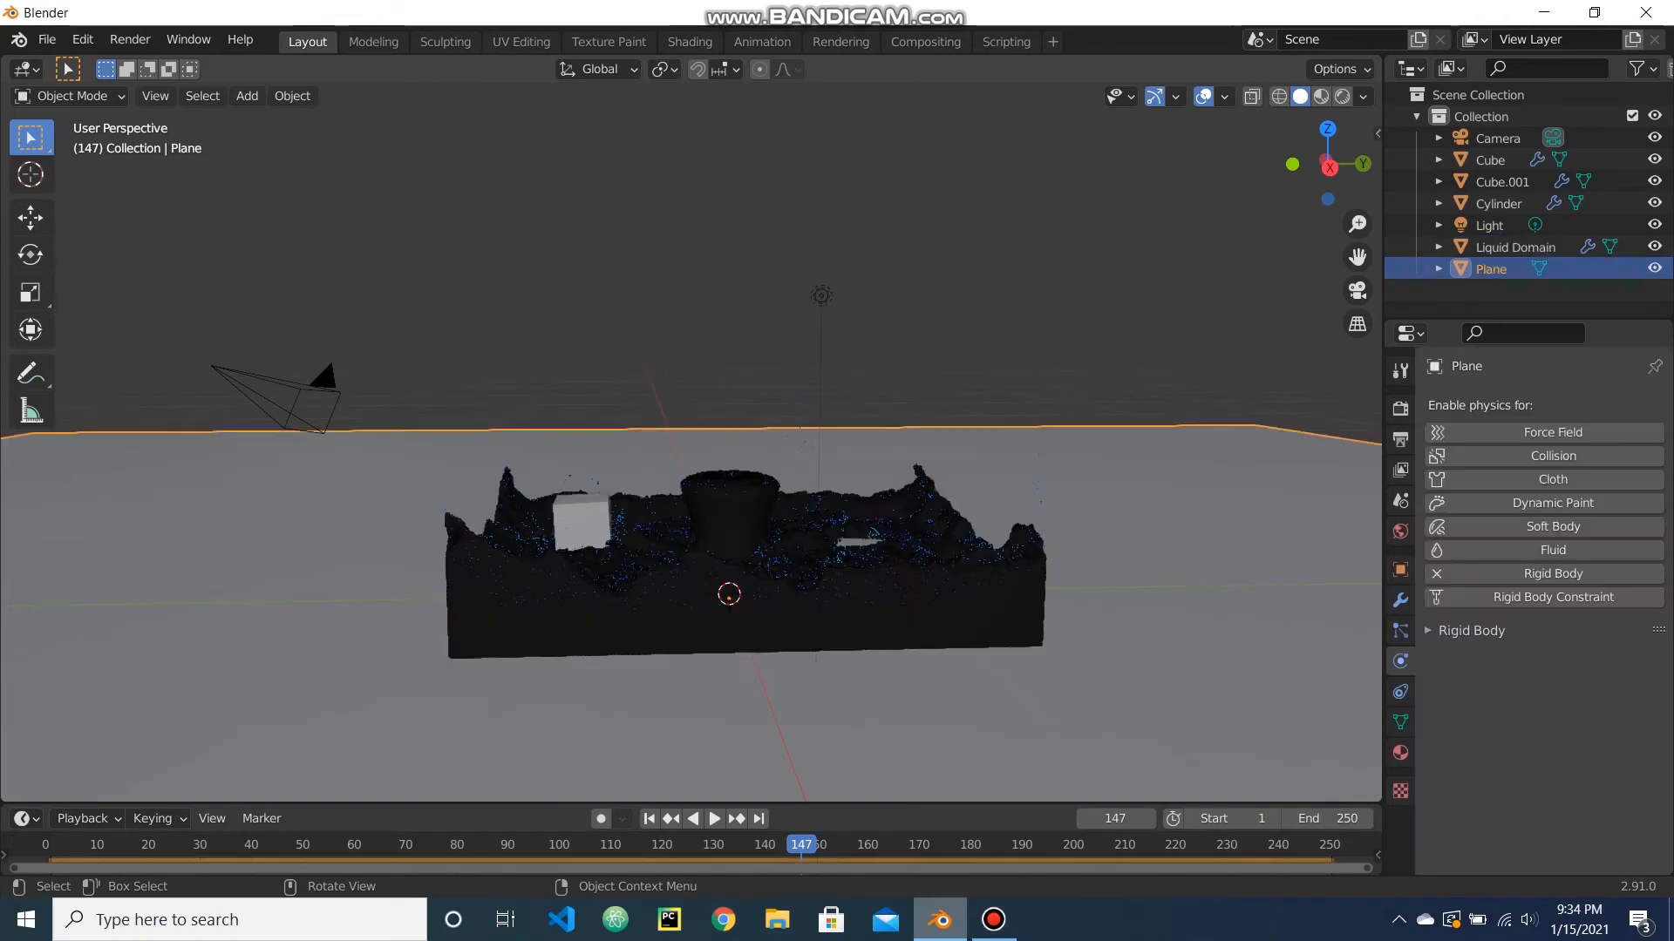
Select the liquid domain and play its baked mesh from frame 0, examining the frames around 126 where the cubes meet the liquid.
click(785, 602)
middle_drag(784, 601, 822, 620)
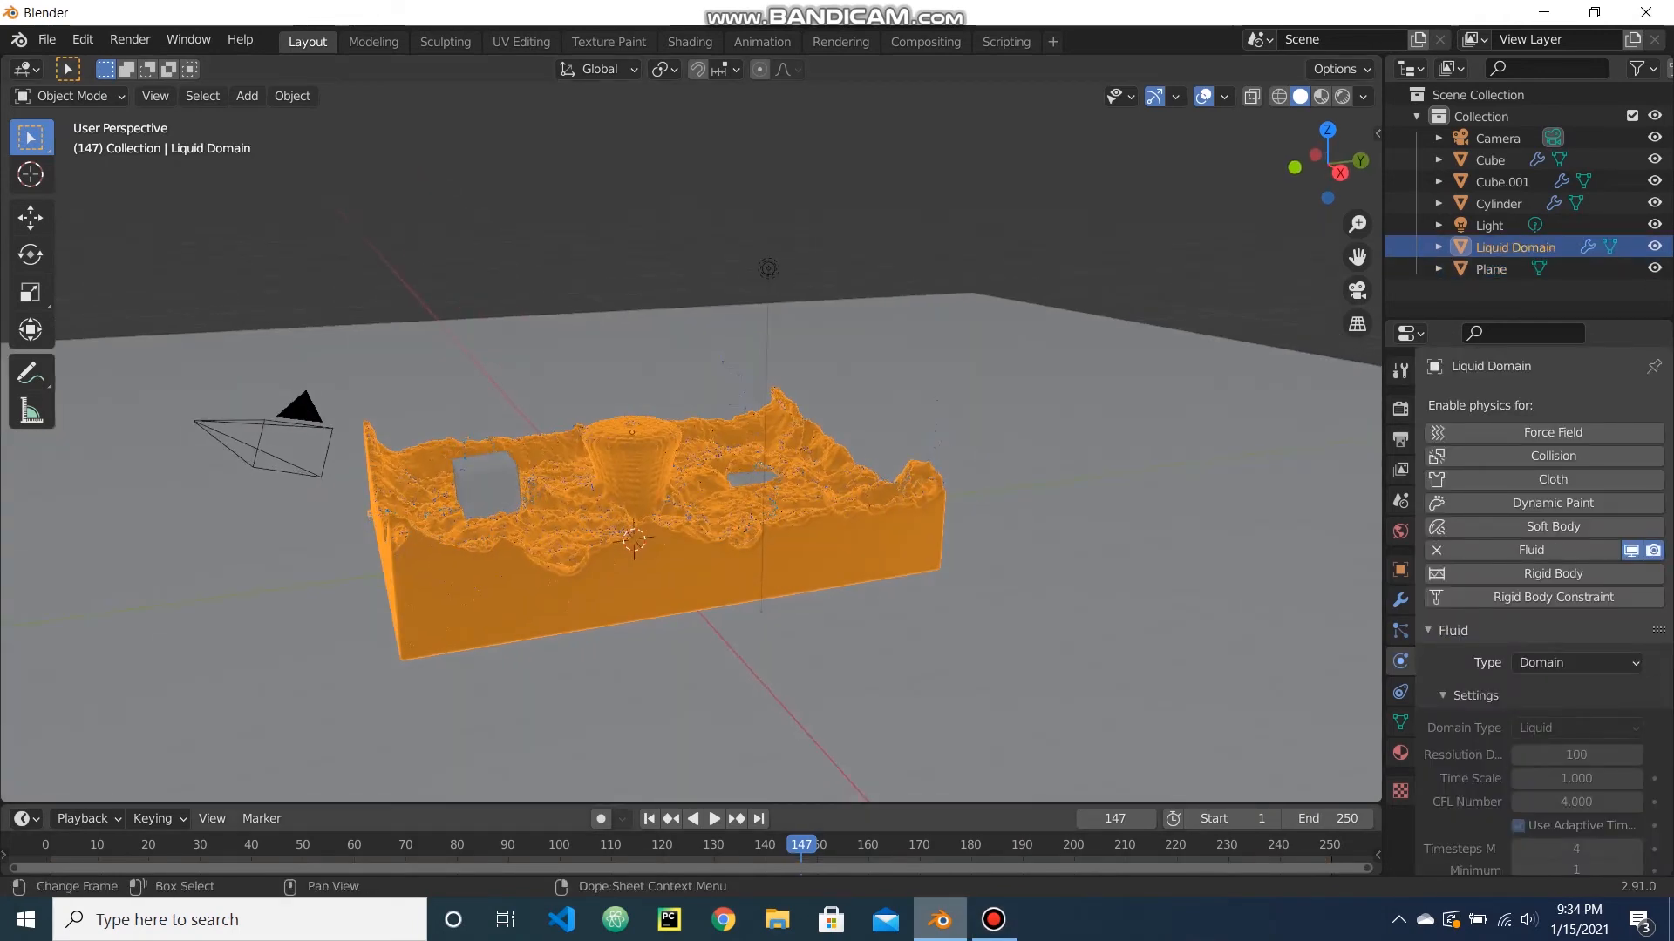
drag(801, 845, 47, 845)
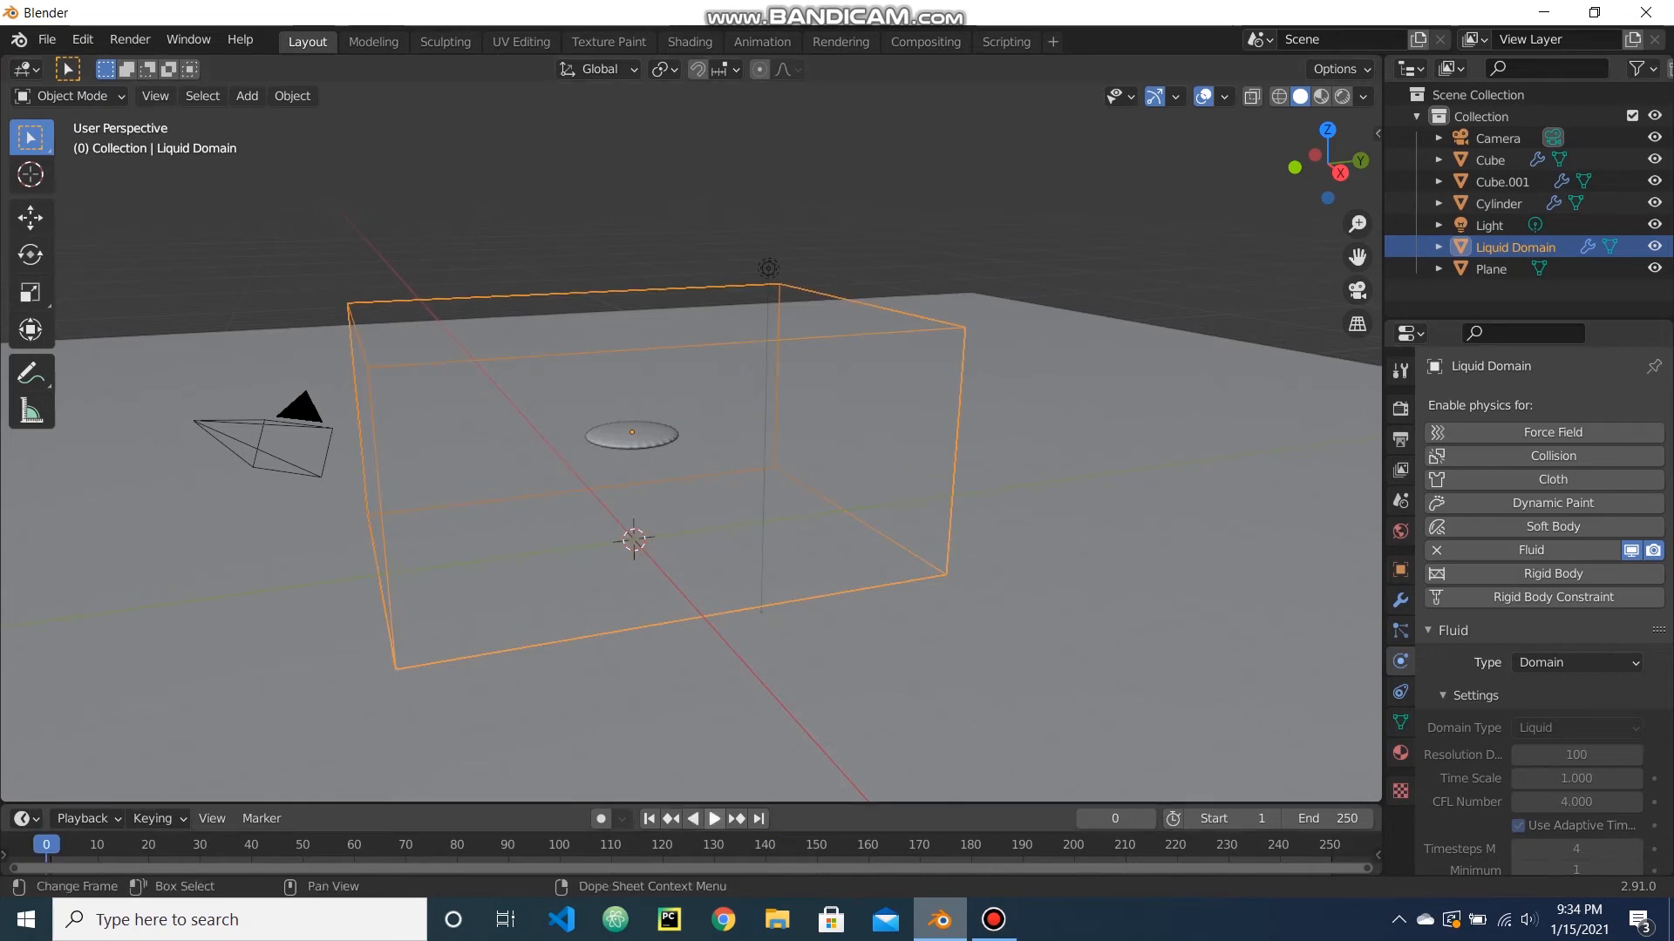
click(714, 819)
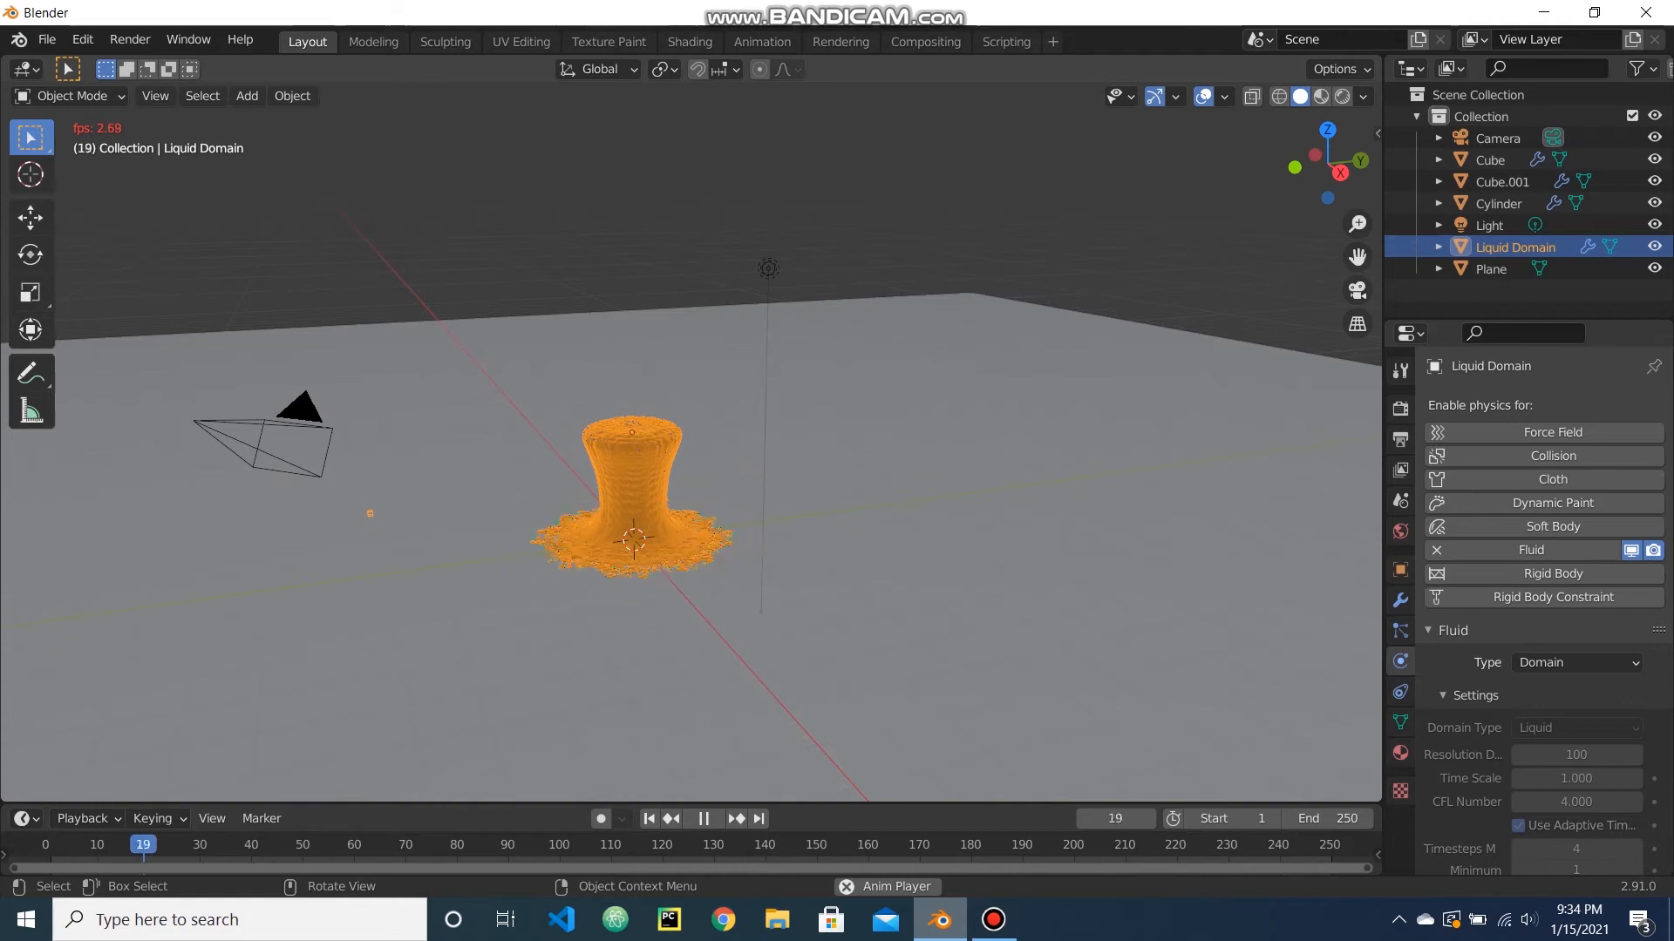
click(701, 819)
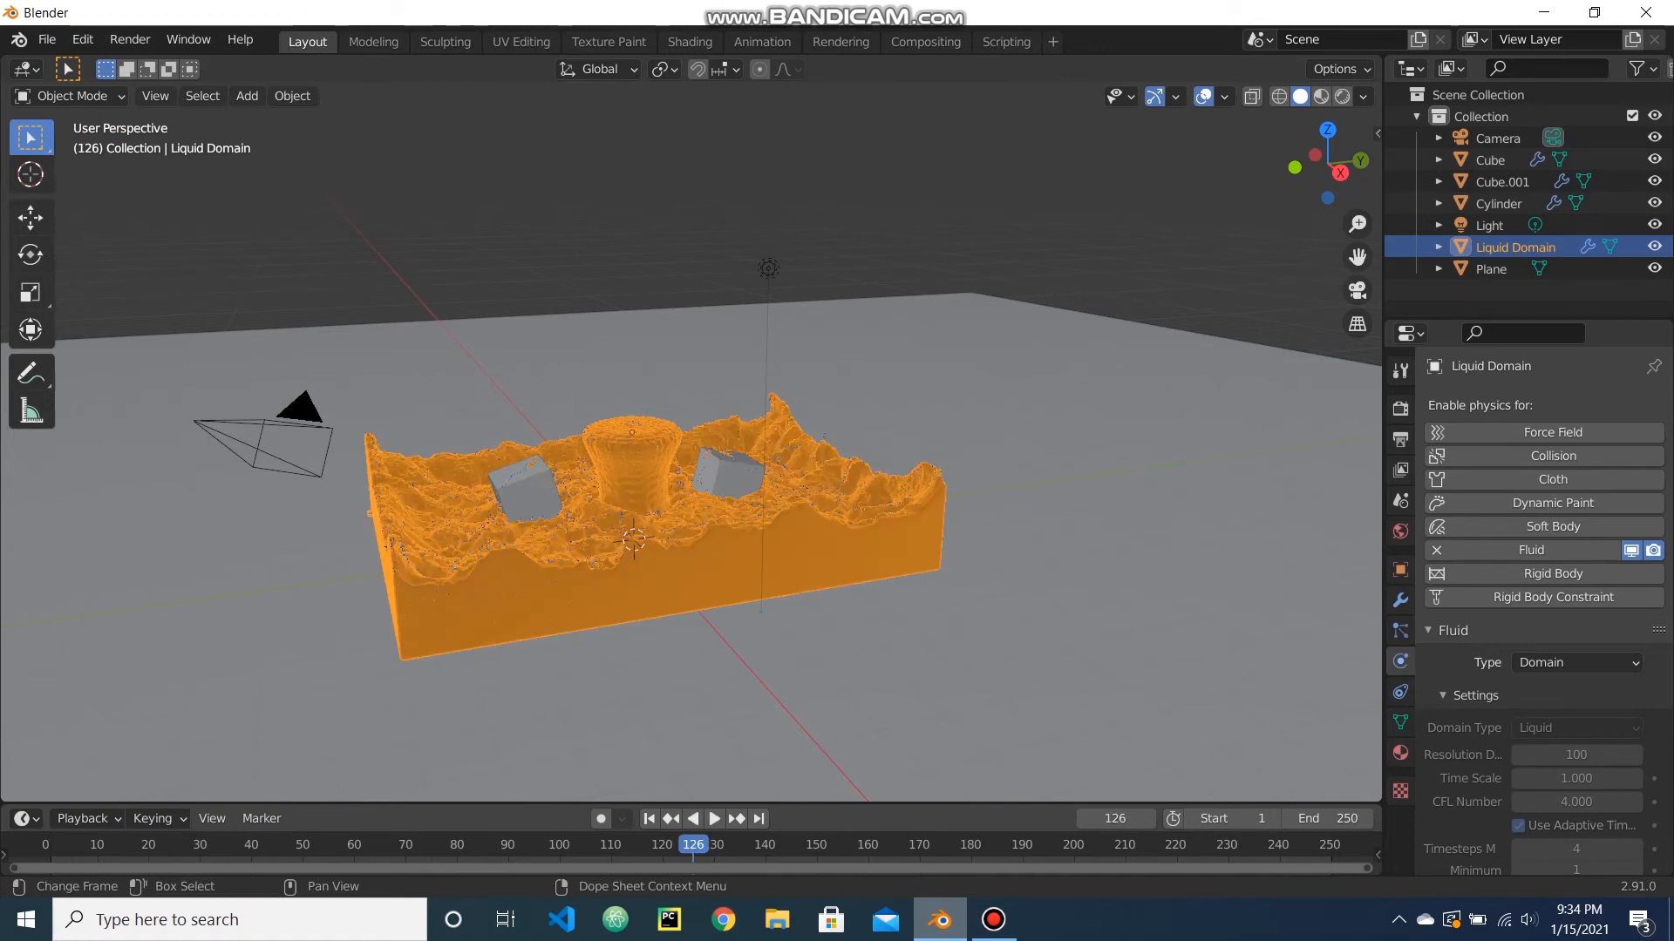
key(ctrl+shift+space)
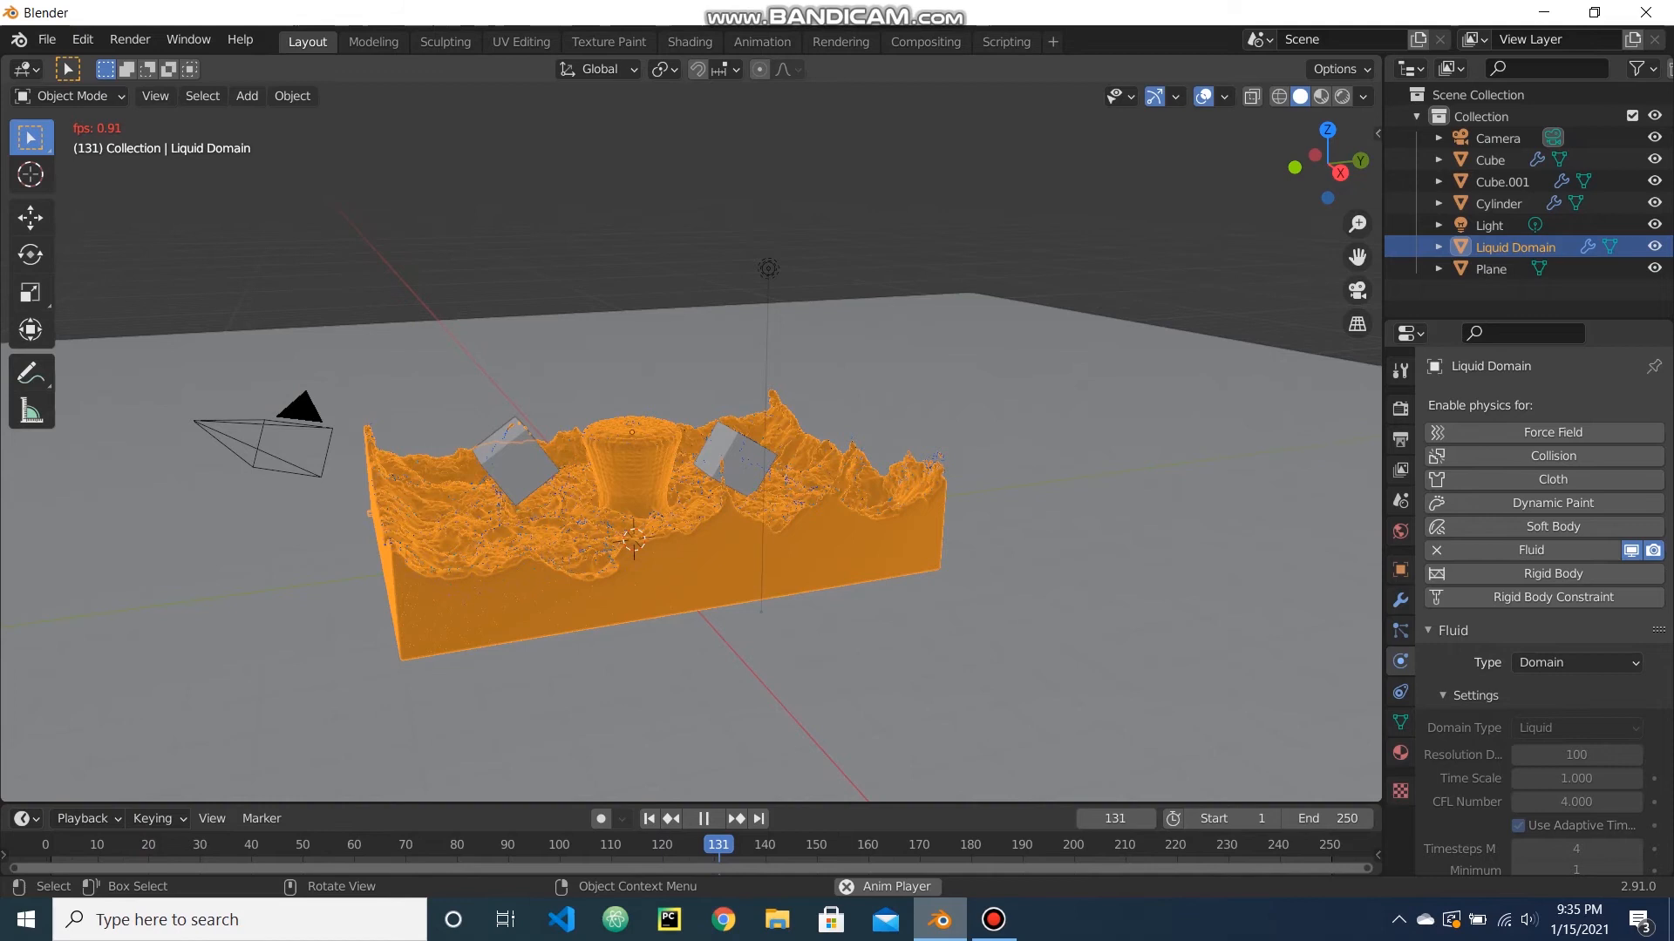
Stop the playback at frame 132 and apply smooth shading to the liquid domain.
key(space)
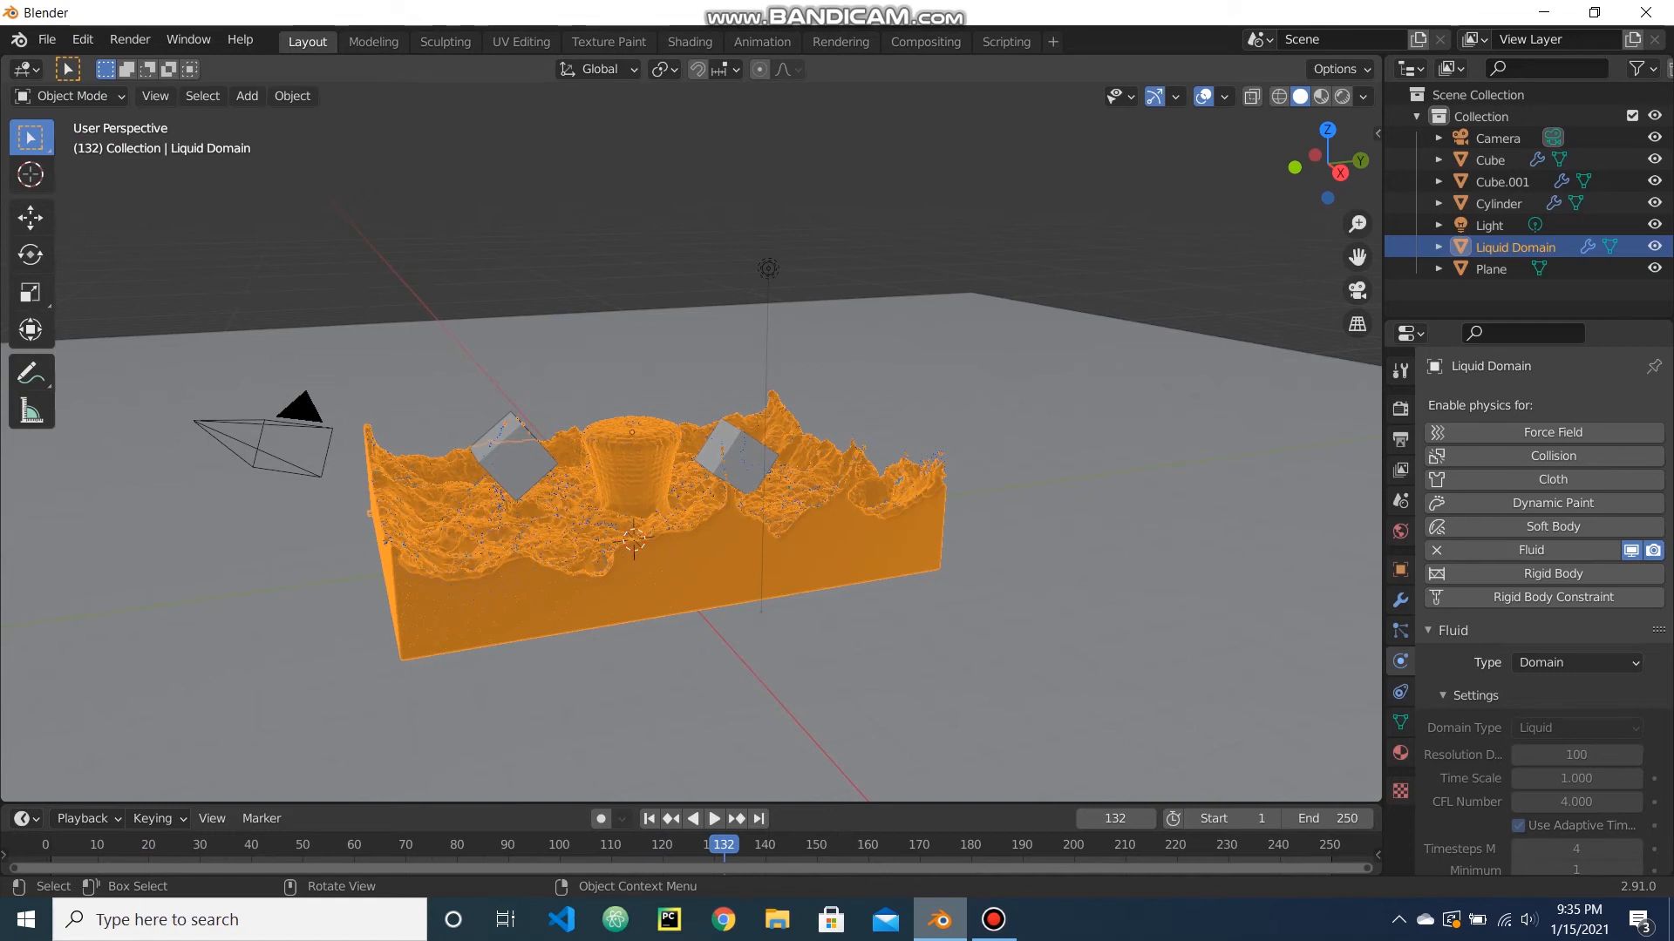
click(292, 96)
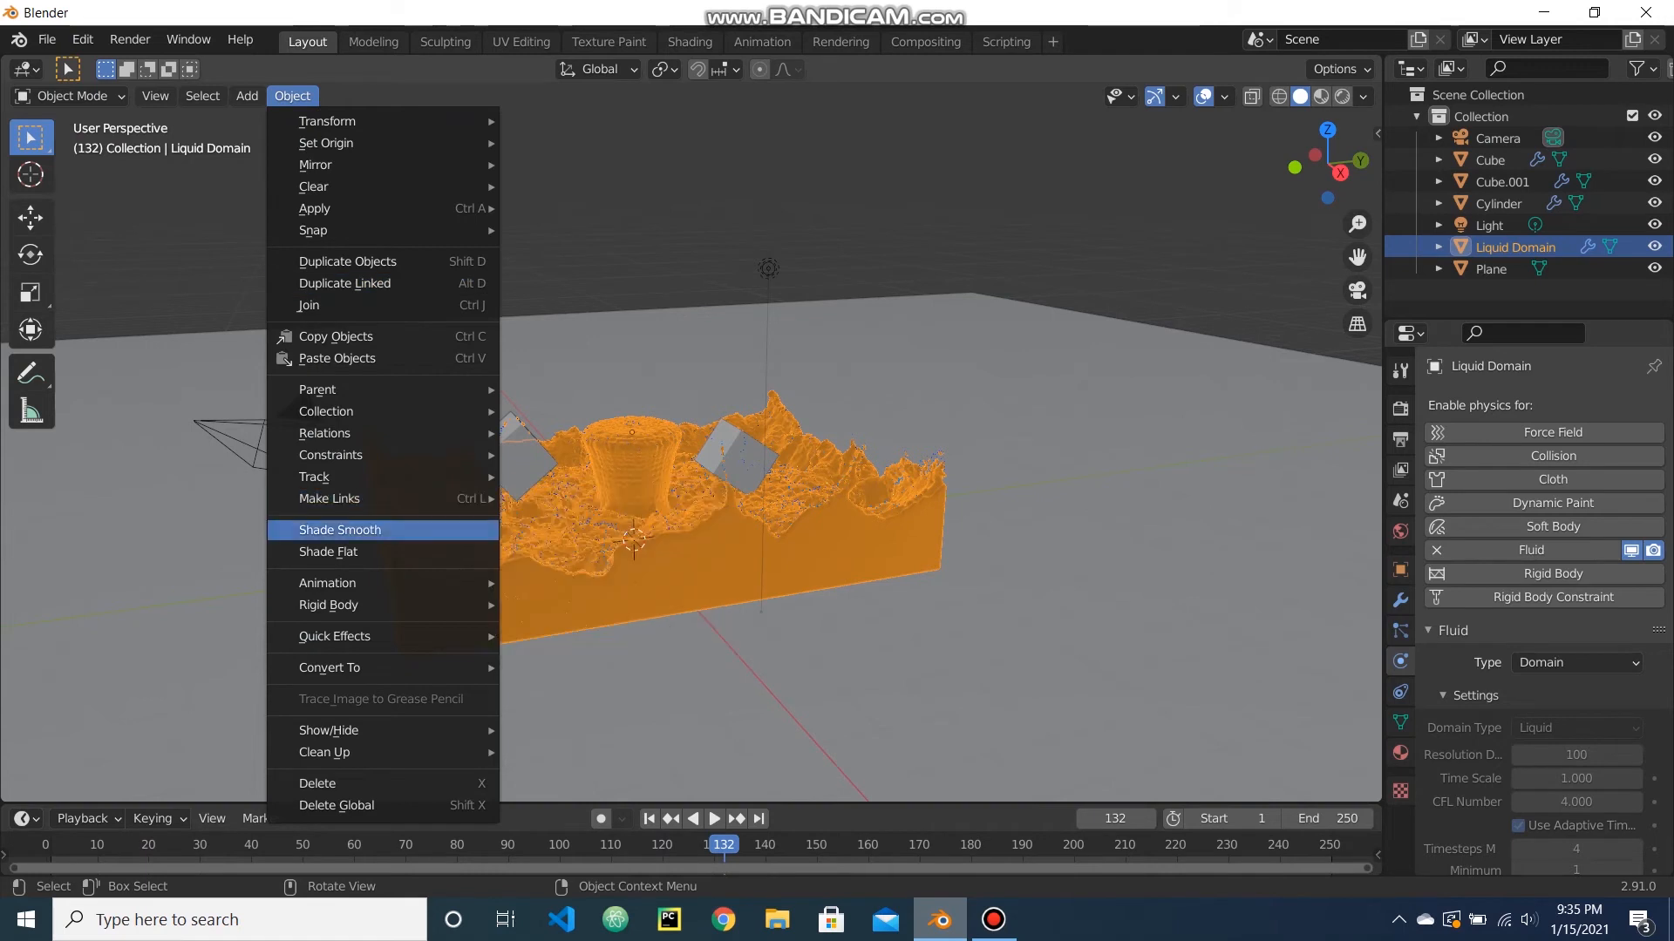
click(340, 530)
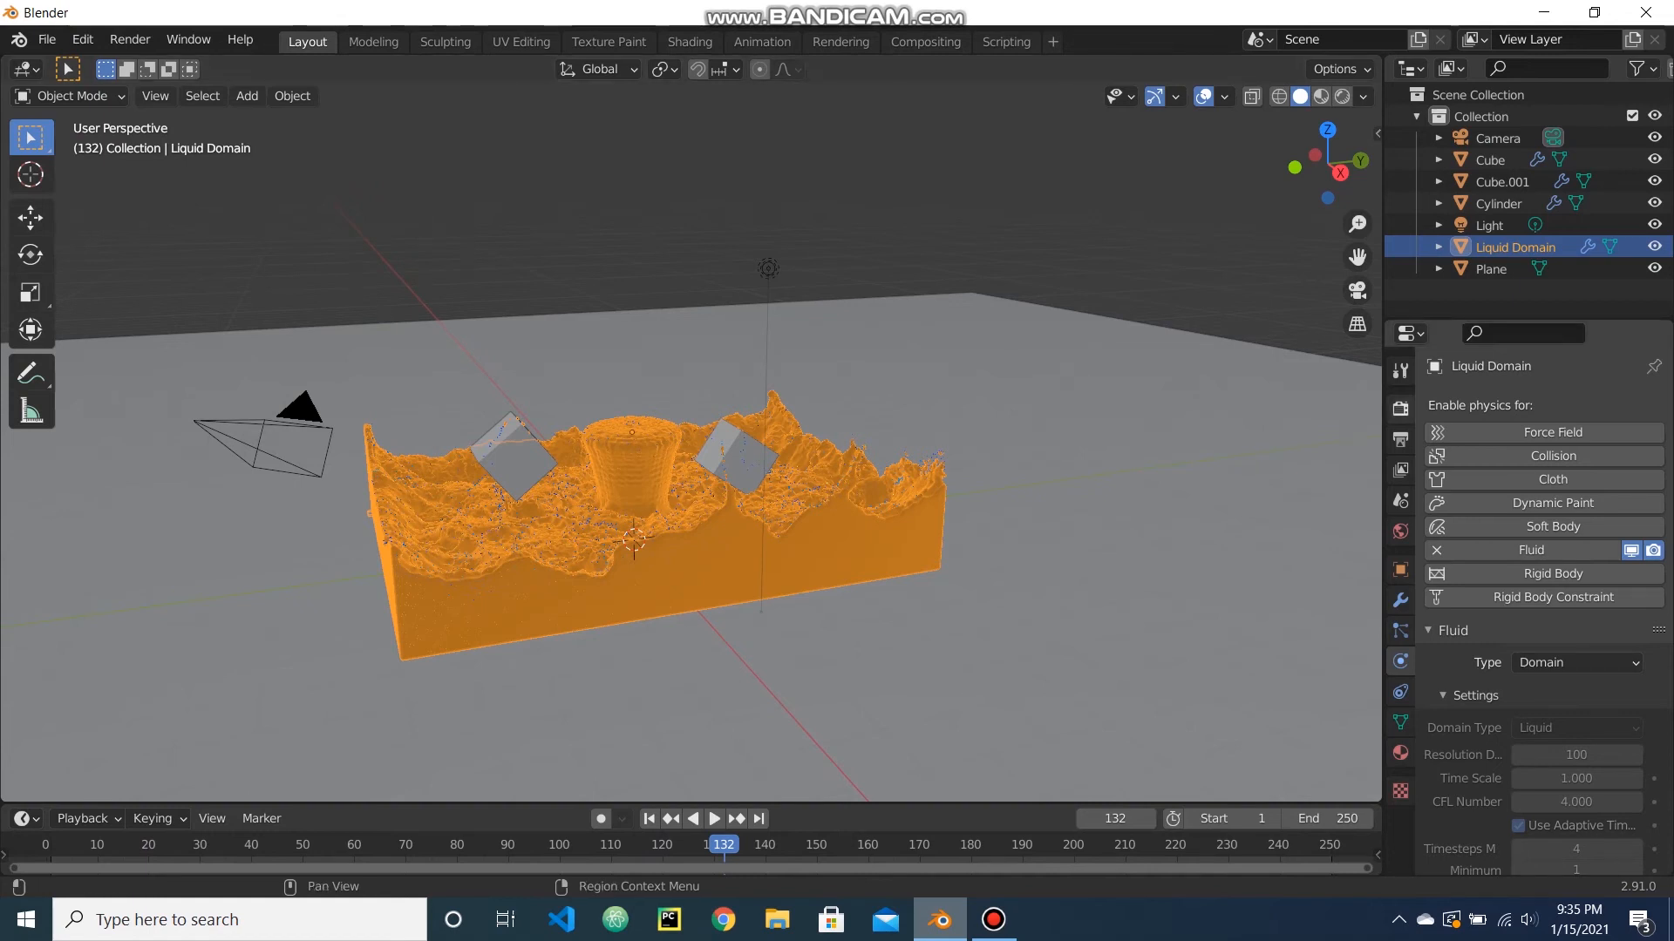
Set the render engine to Cycles with GPU Compute as the device.
click(1400, 408)
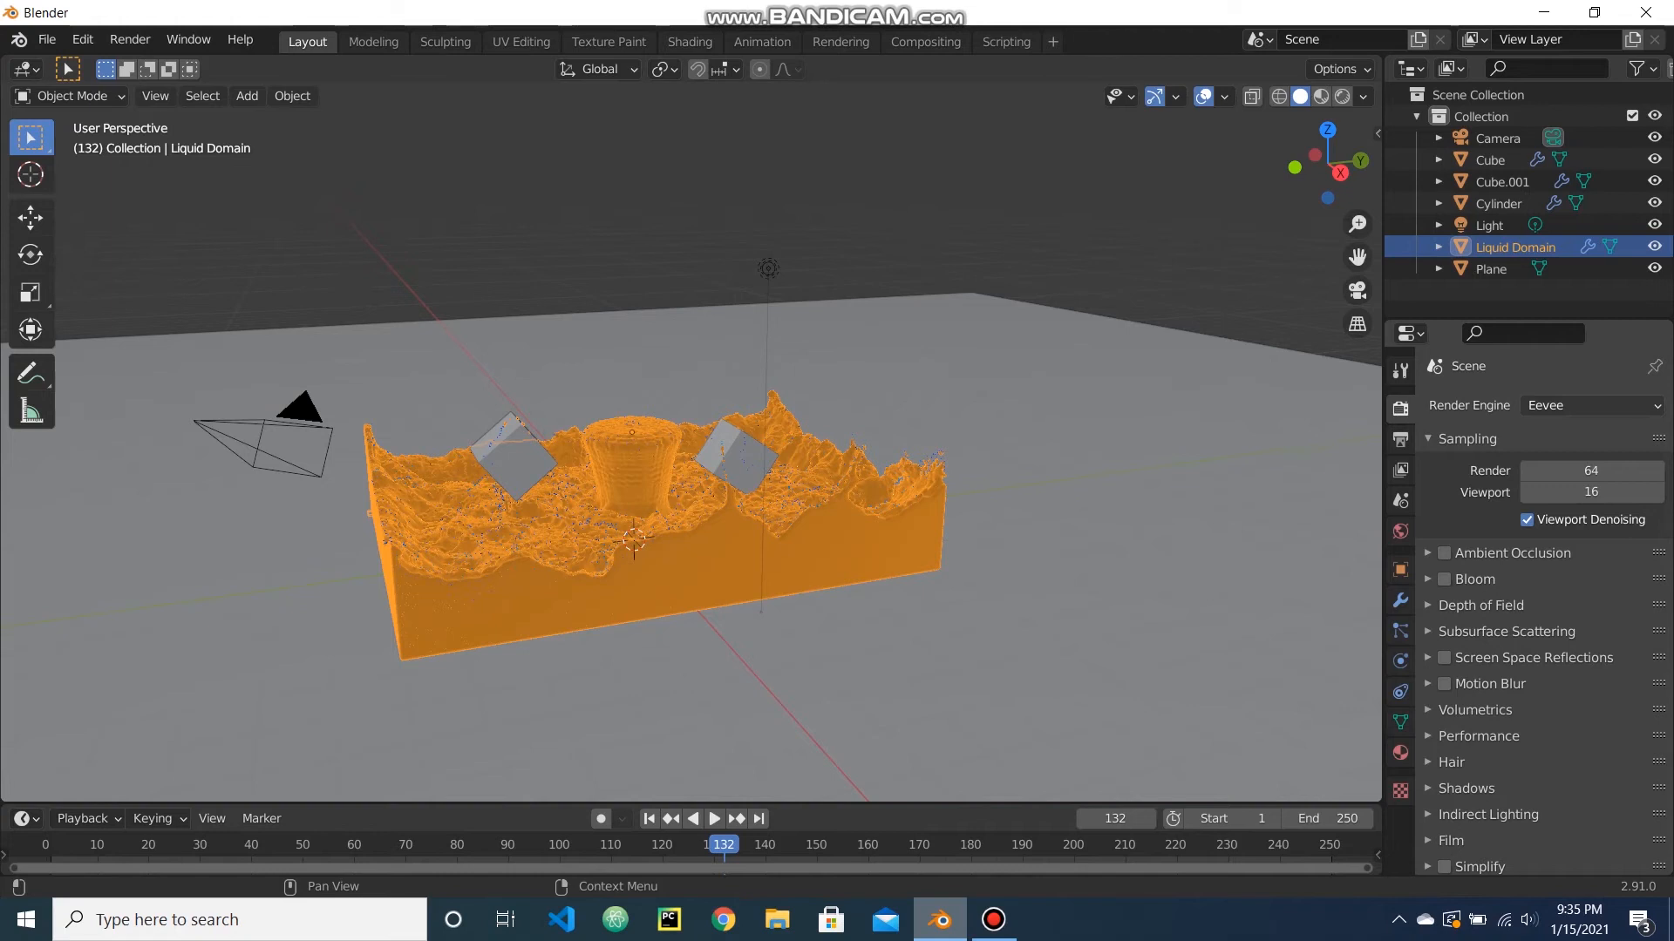
click(1535, 405)
click(1530, 479)
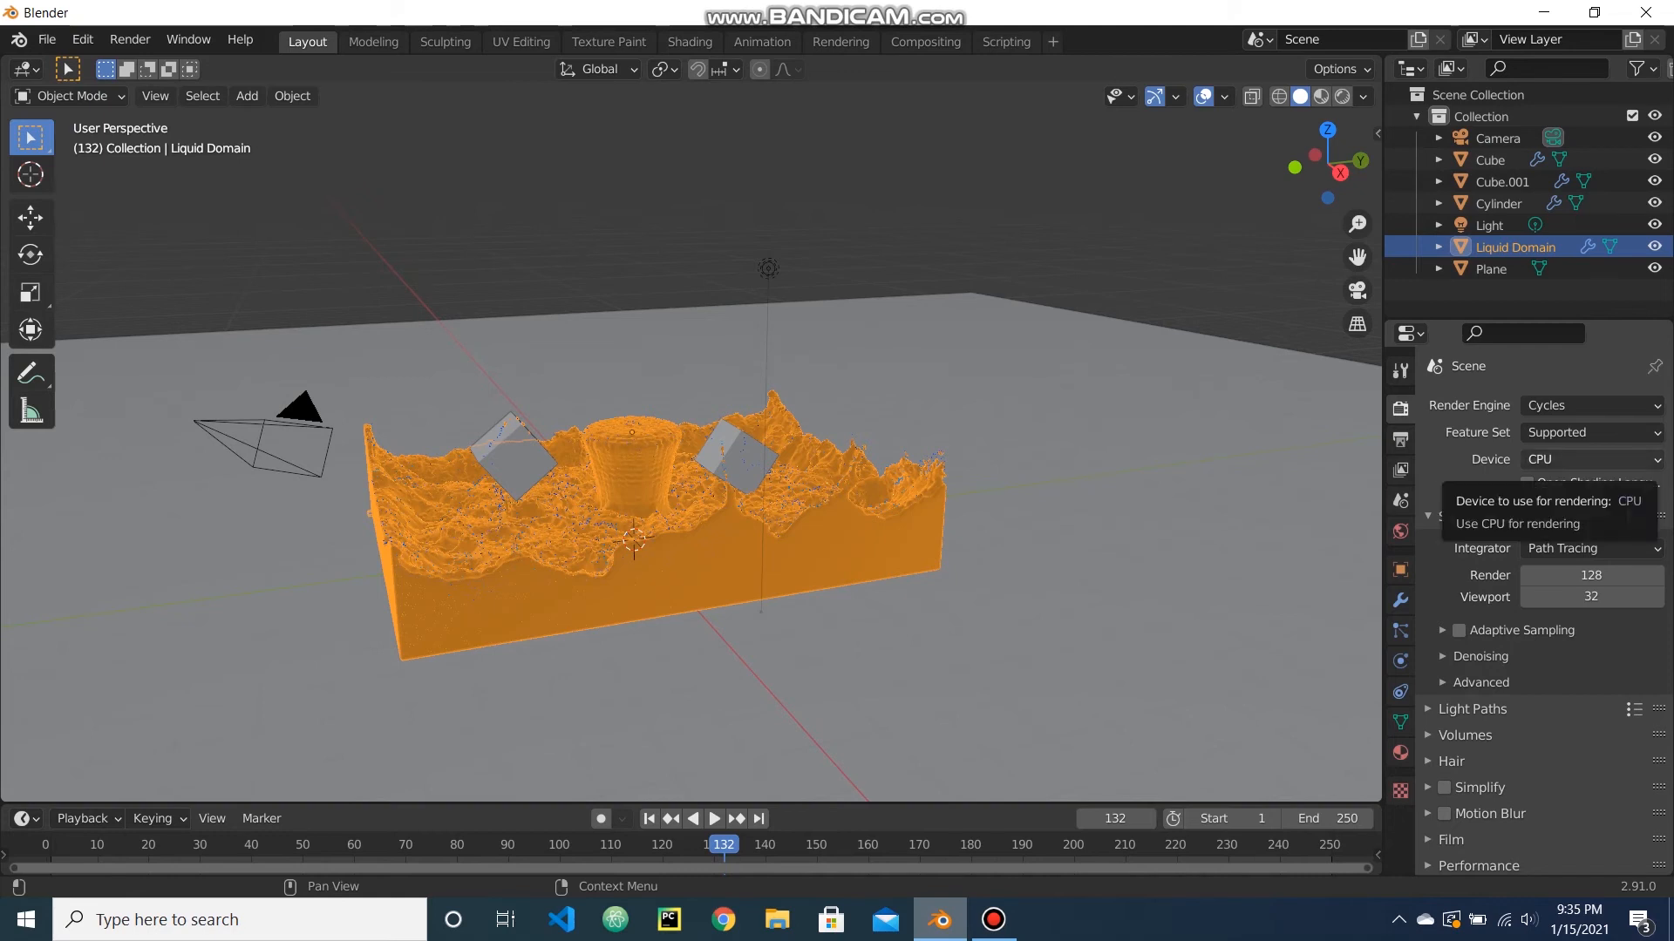
click(1569, 459)
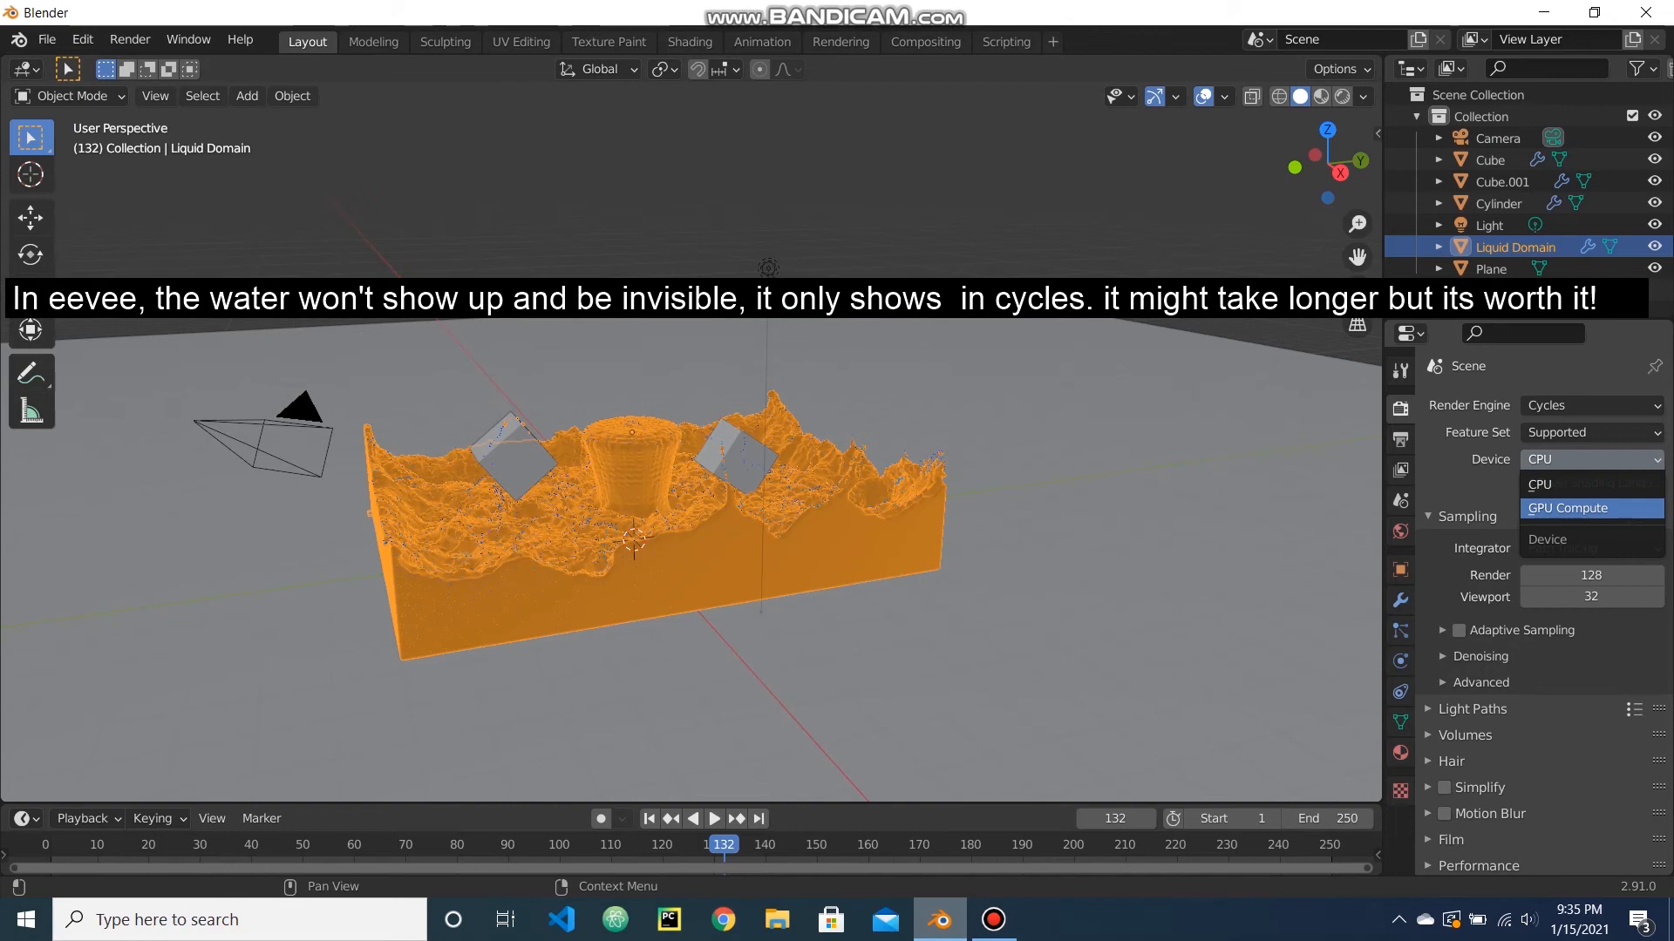
click(1567, 508)
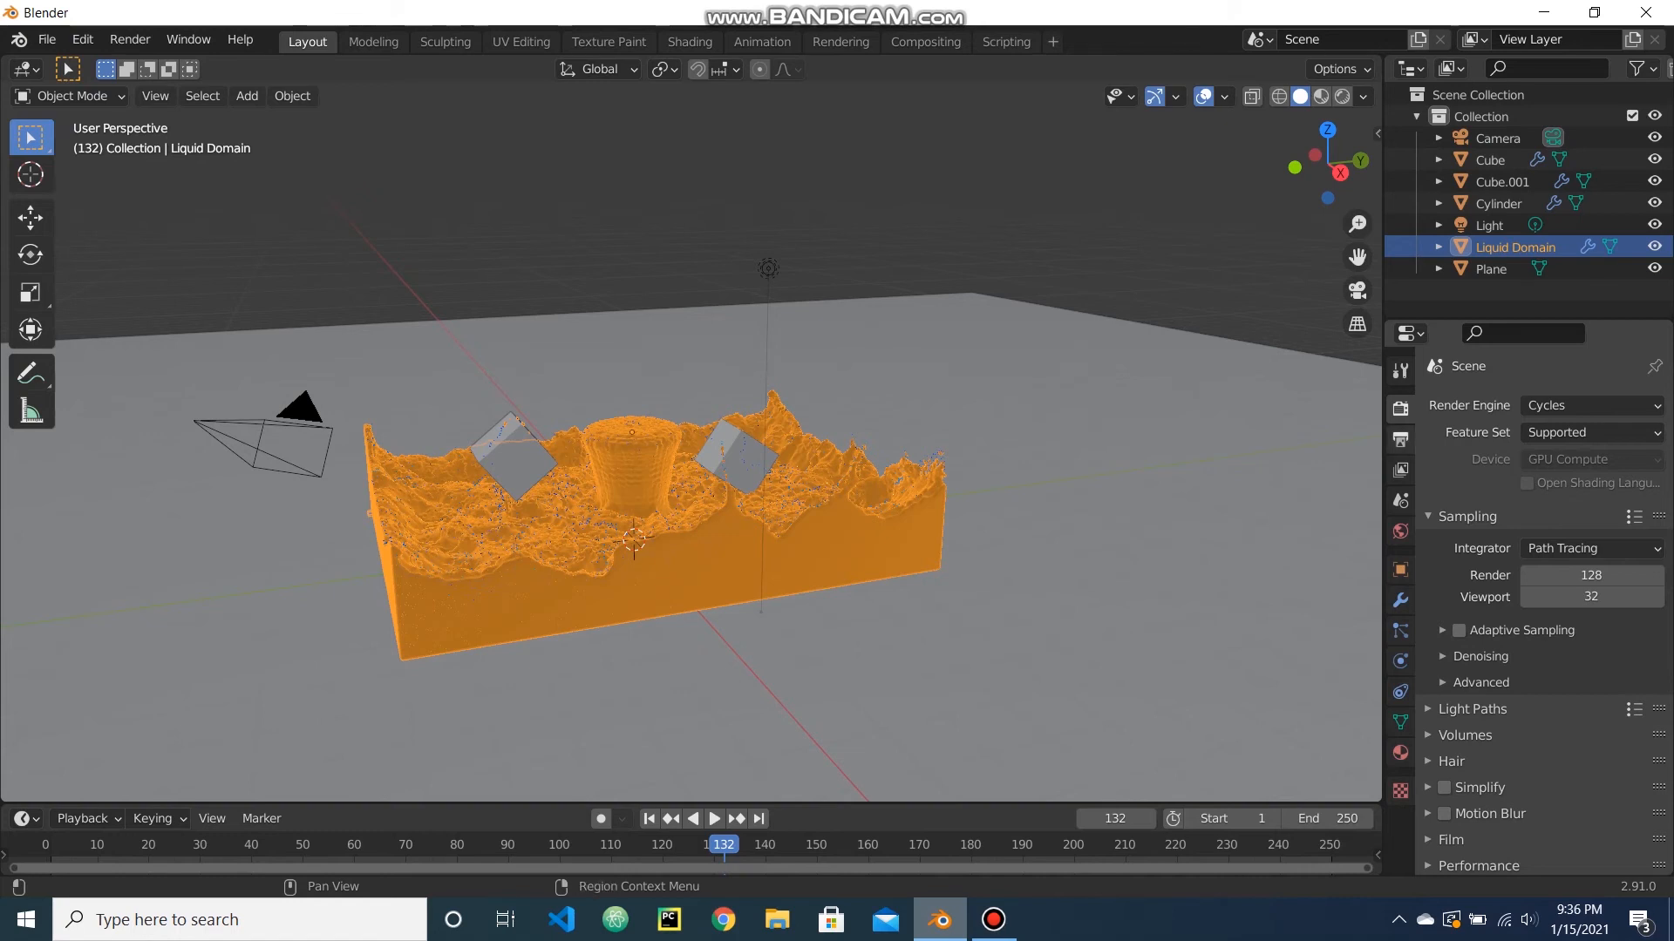
Set the IOR of the liquid domain's Glass BSDF material to 1.333.
middle_drag(741, 436, 678, 436)
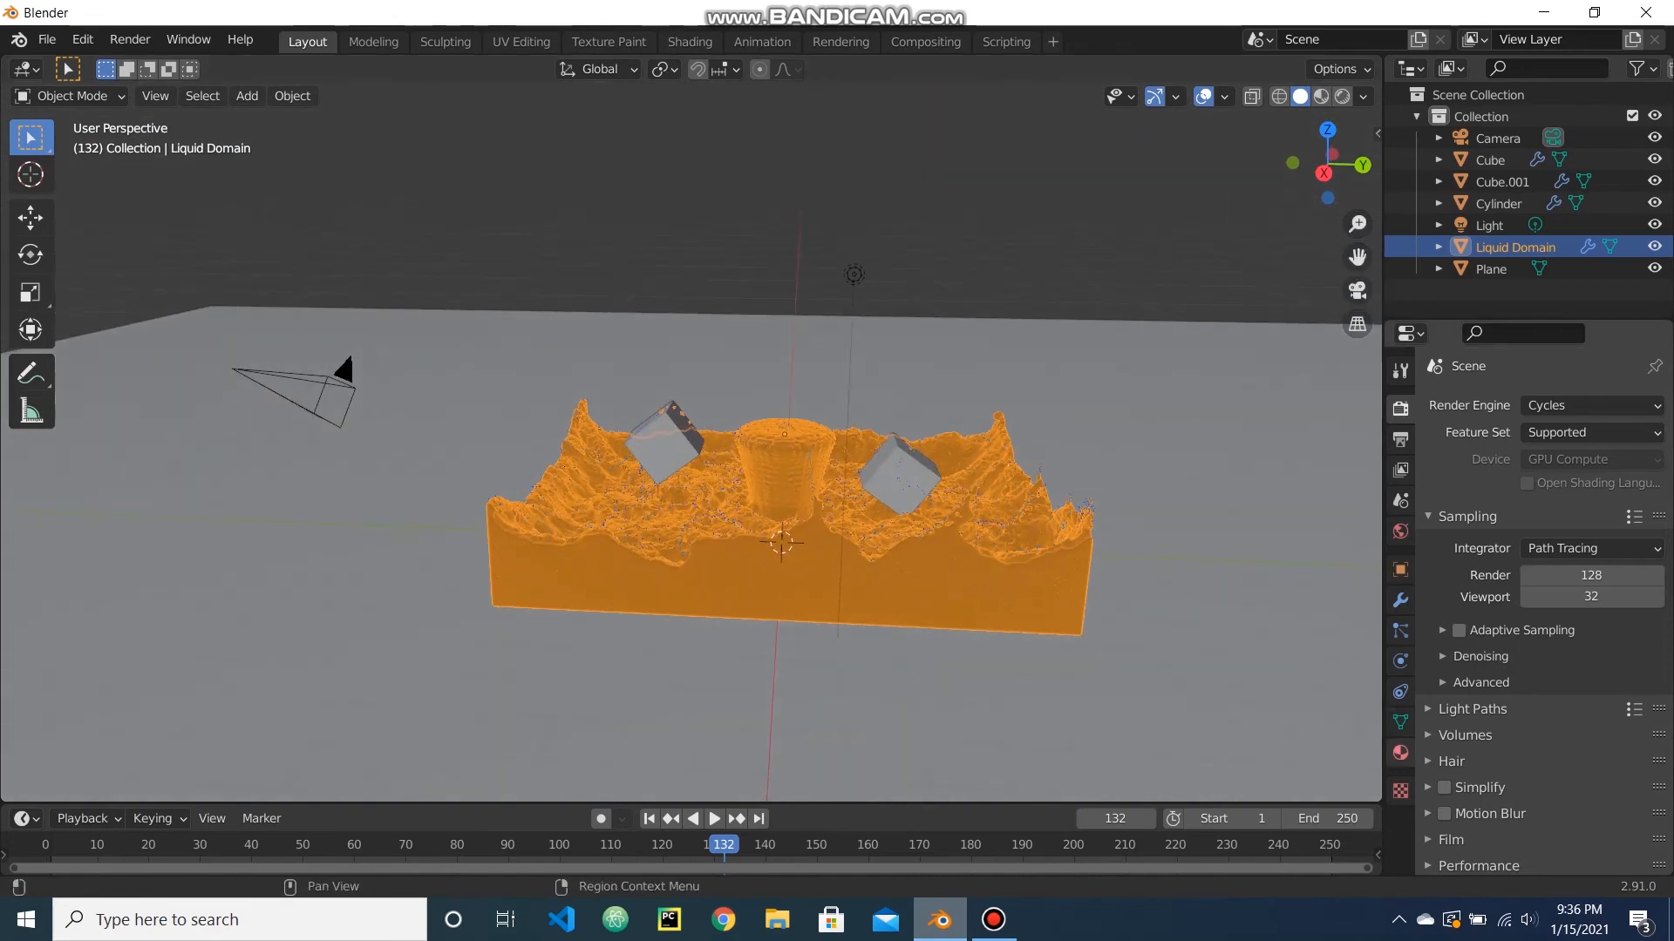
click(1400, 753)
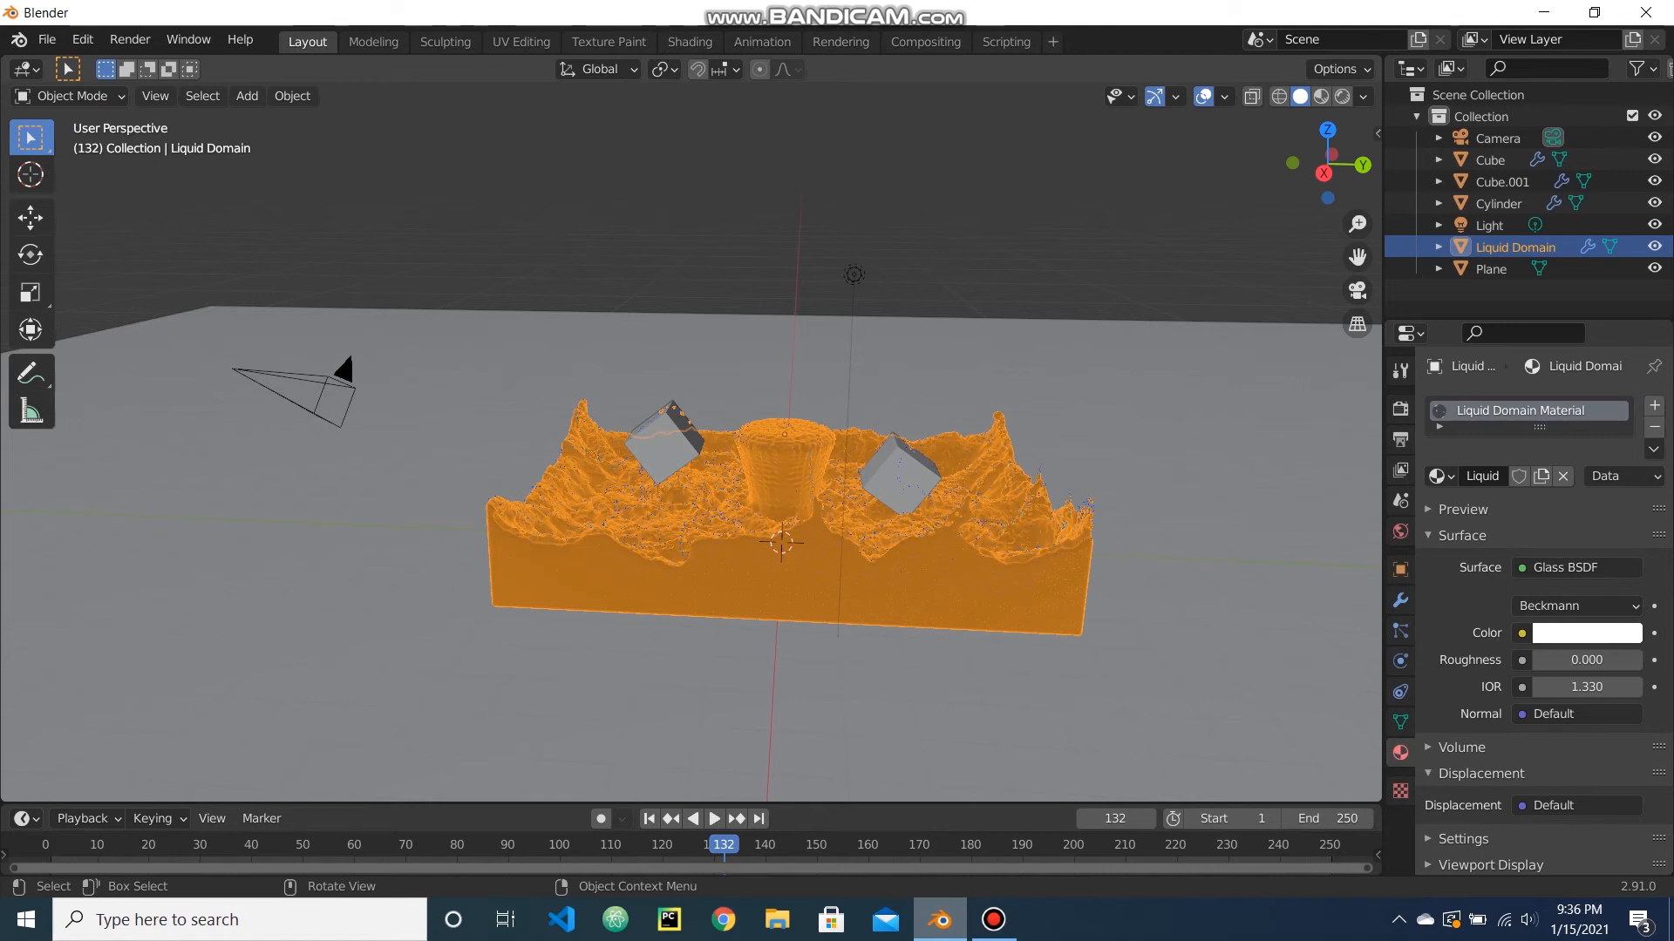
click(1185, 663)
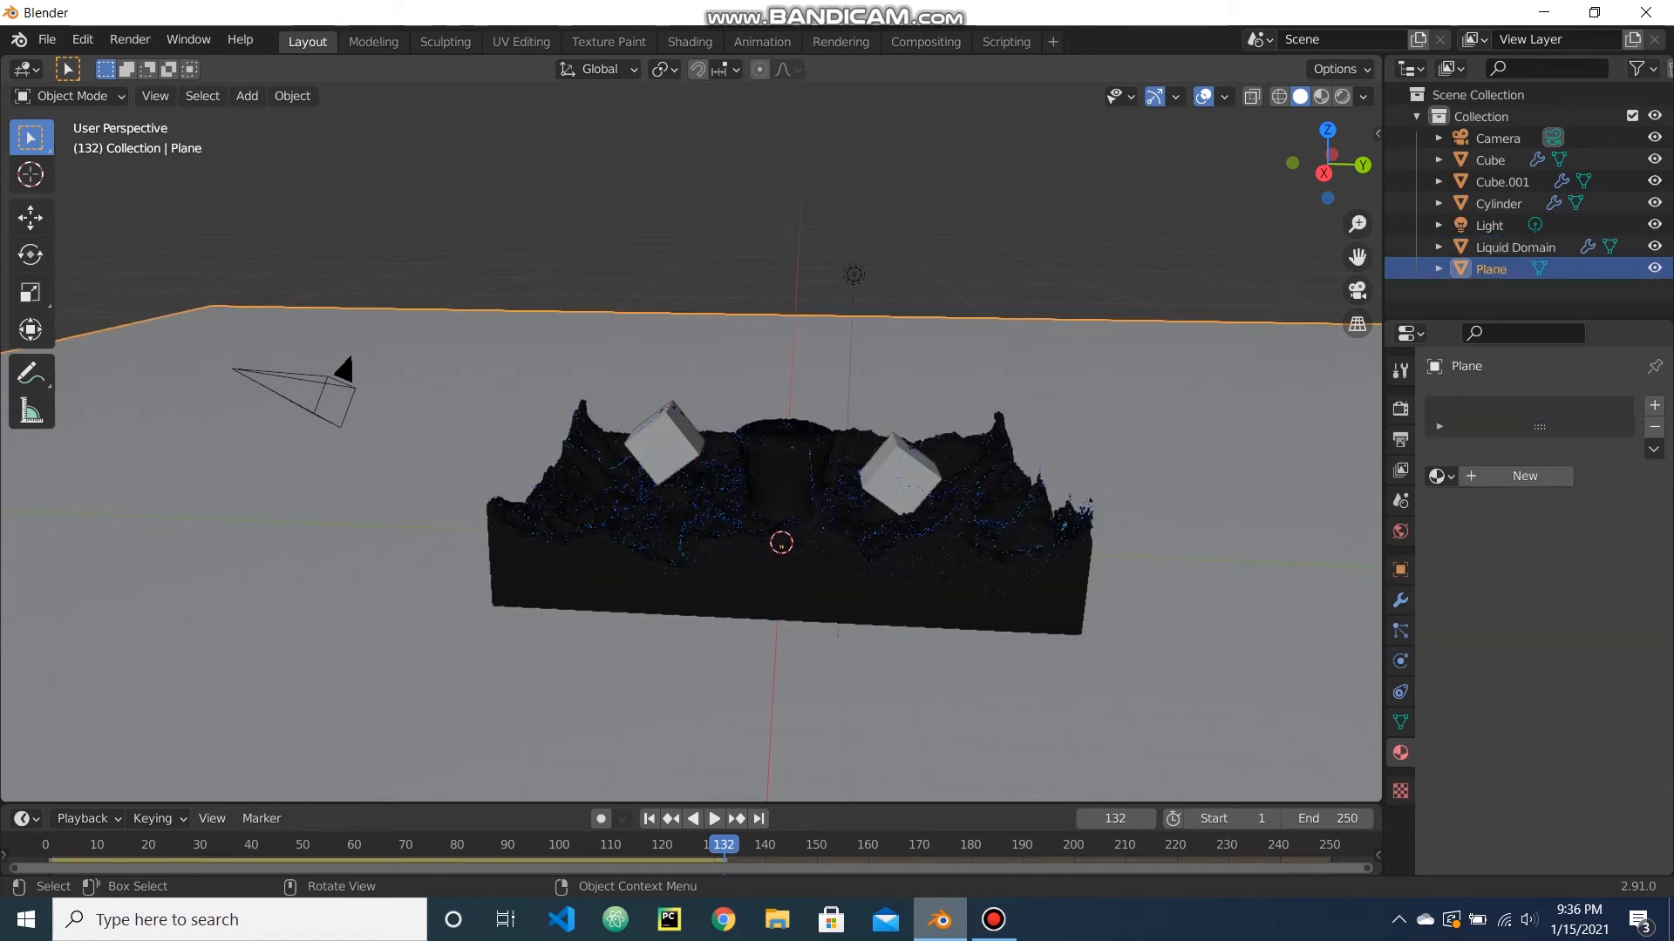
click(782, 543)
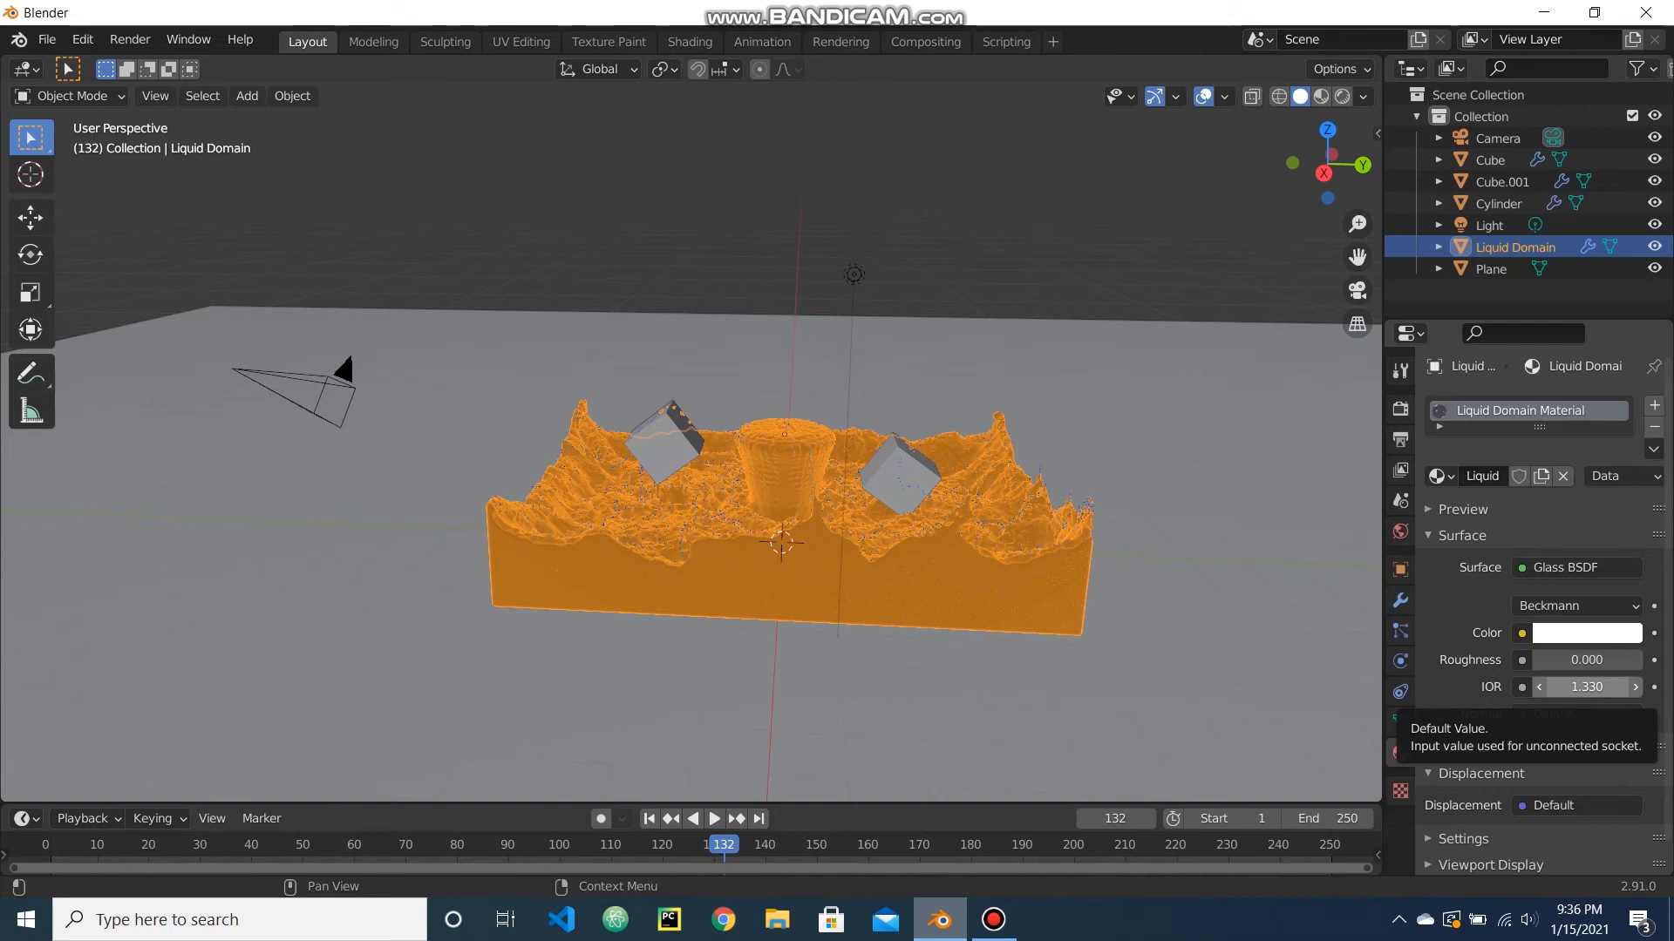
click(1587, 687)
text(1.)
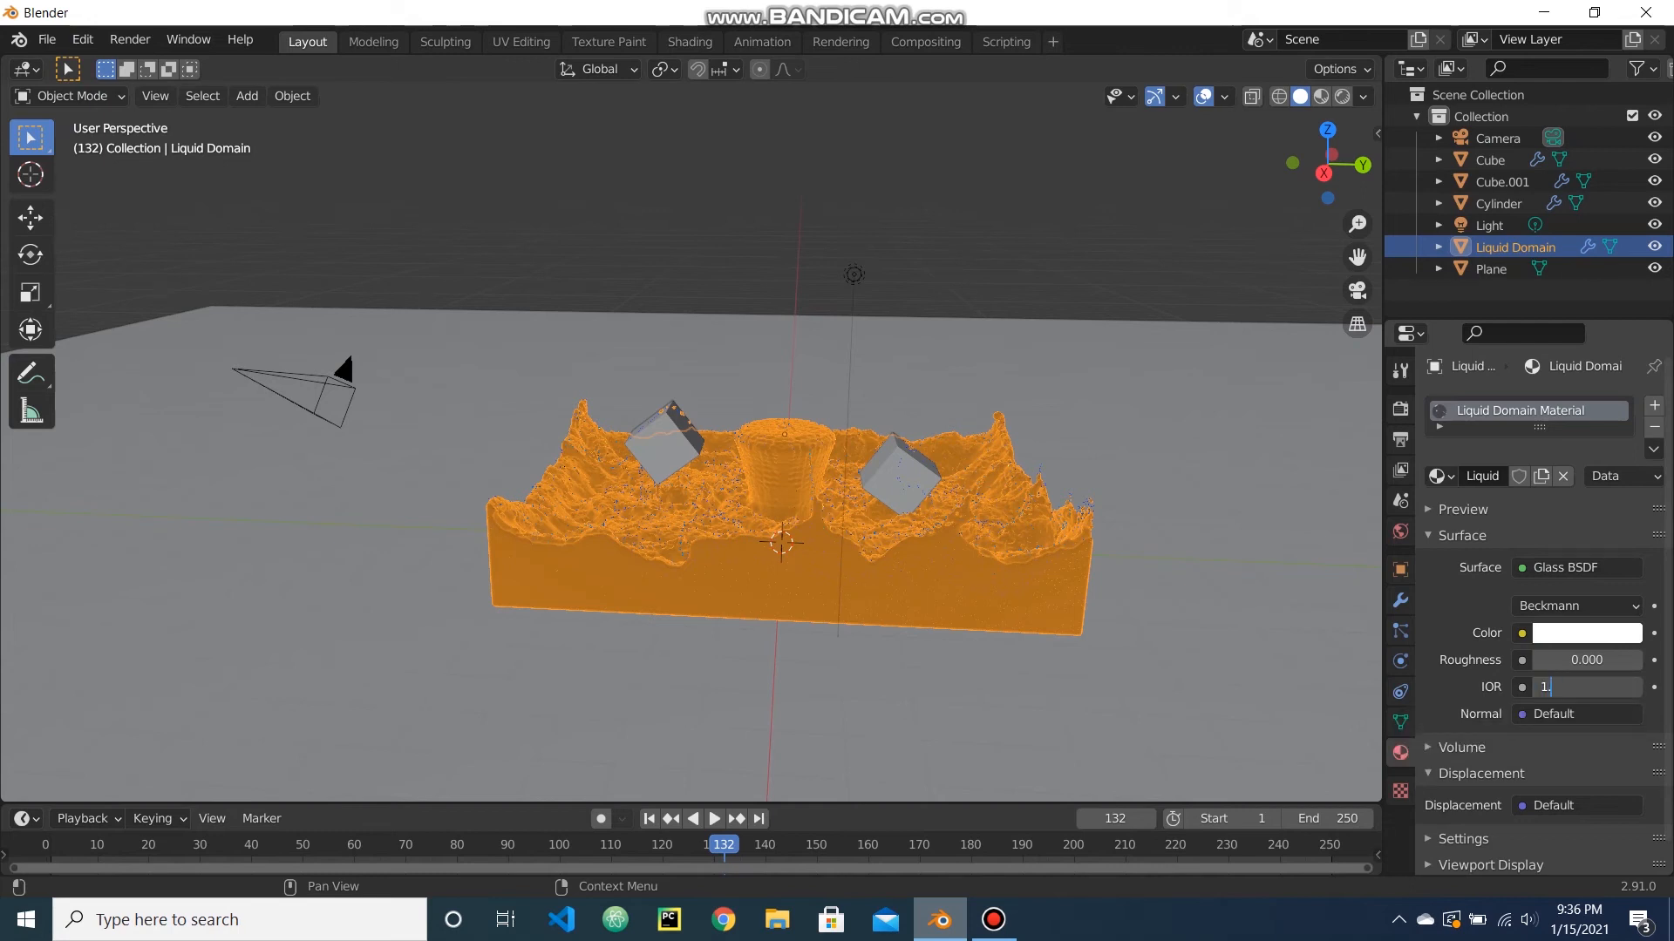
text(333)
key(Return)
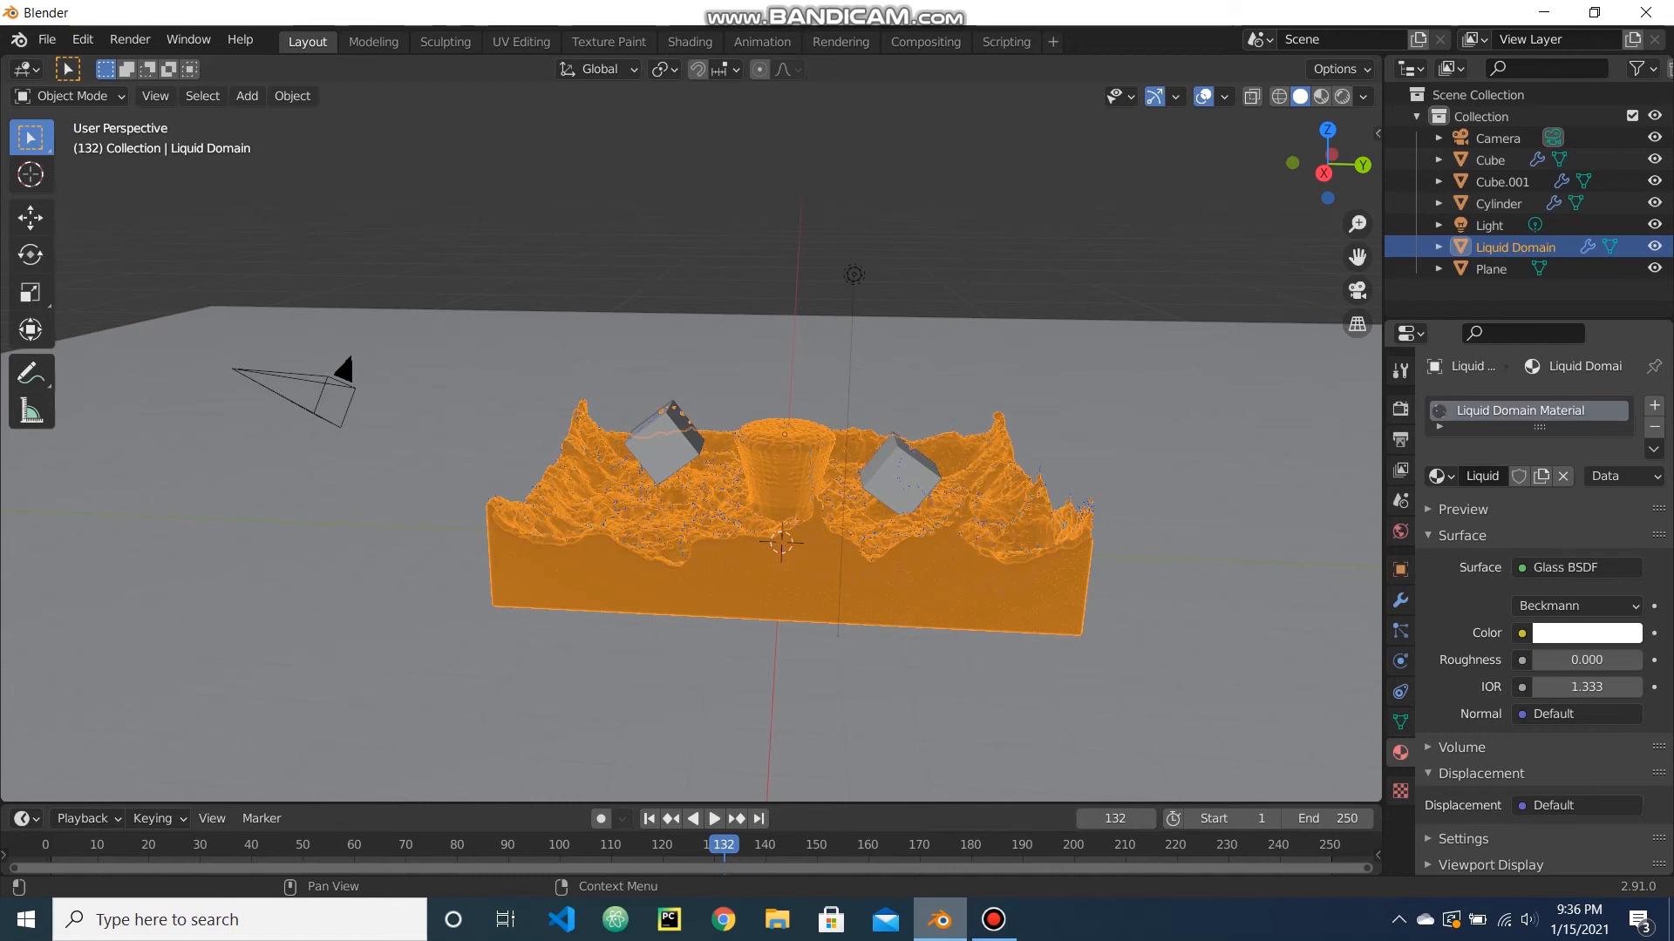
Change the liquid material's color to a light red and set its roughness to 0.5.
click(1587, 633)
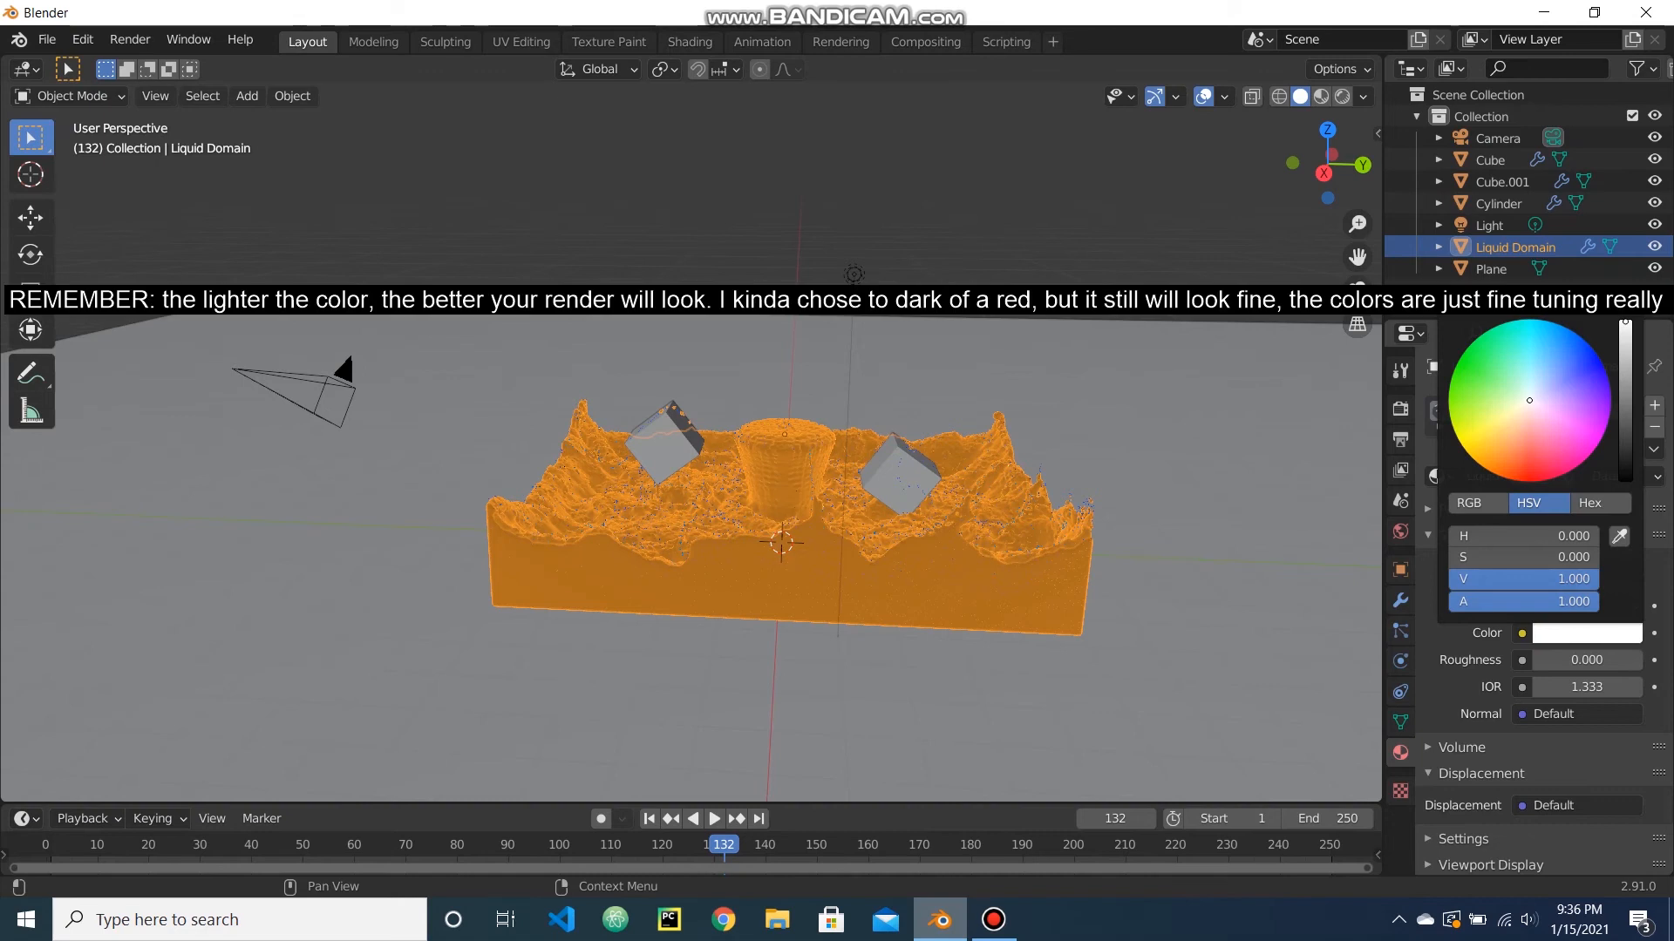
mouse_move(1529, 401)
mouse_down()
mouse_move(1528, 471)
mouse_move(1528, 453)
mouse_up()
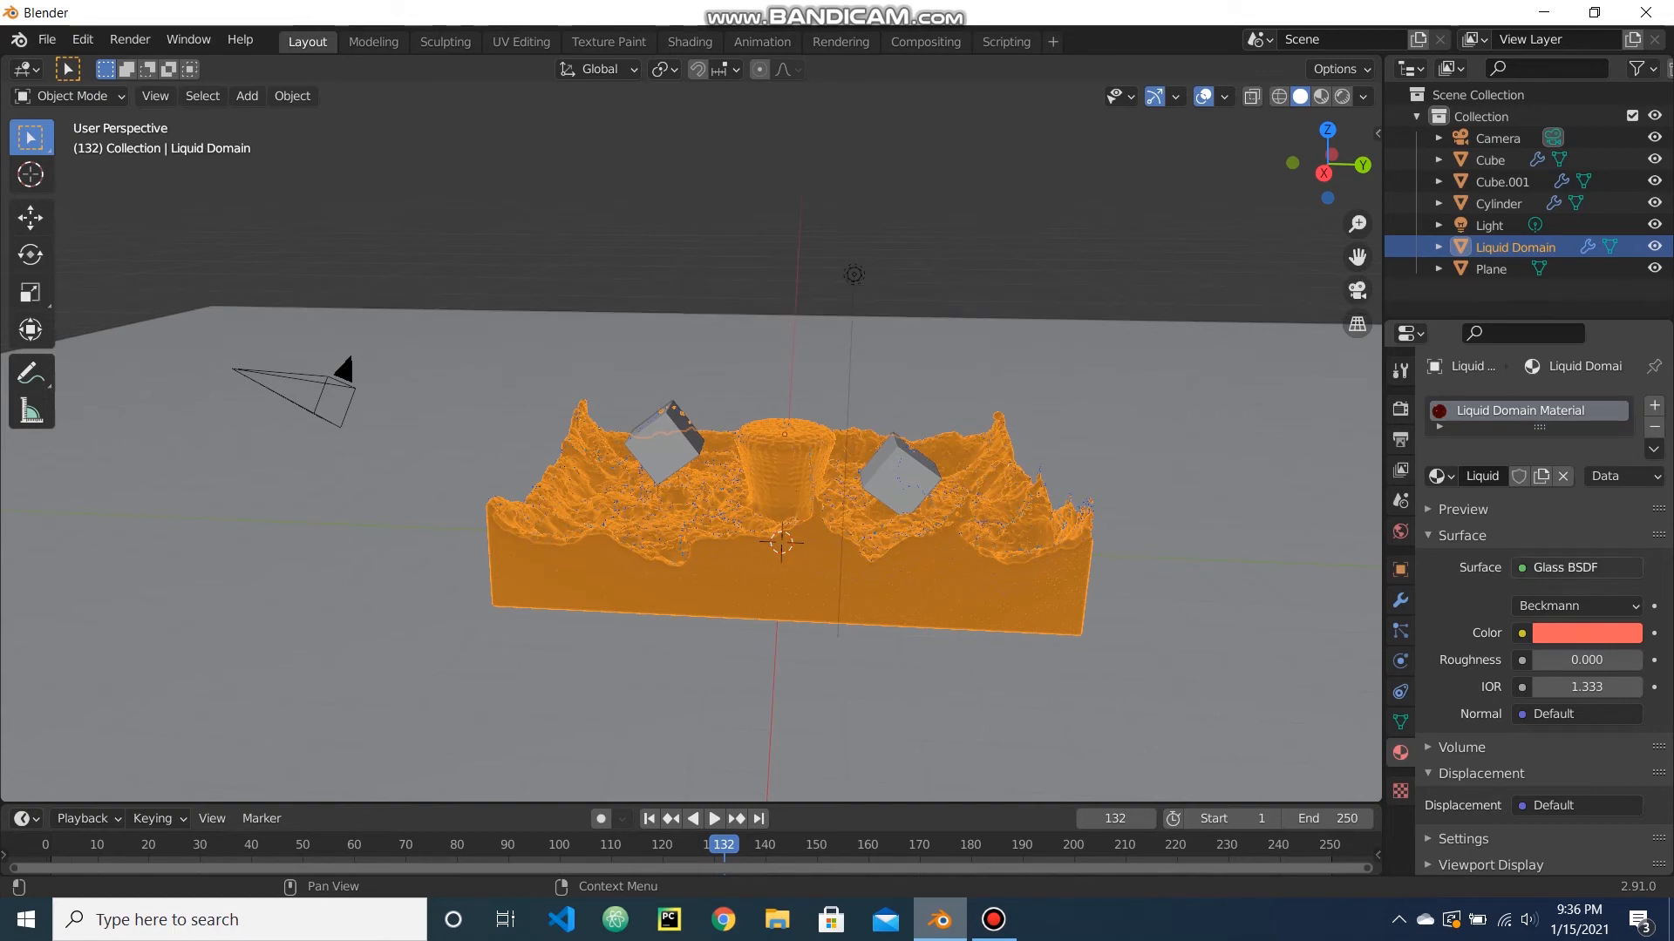
click(1582, 660)
text(.5)
key(Return)
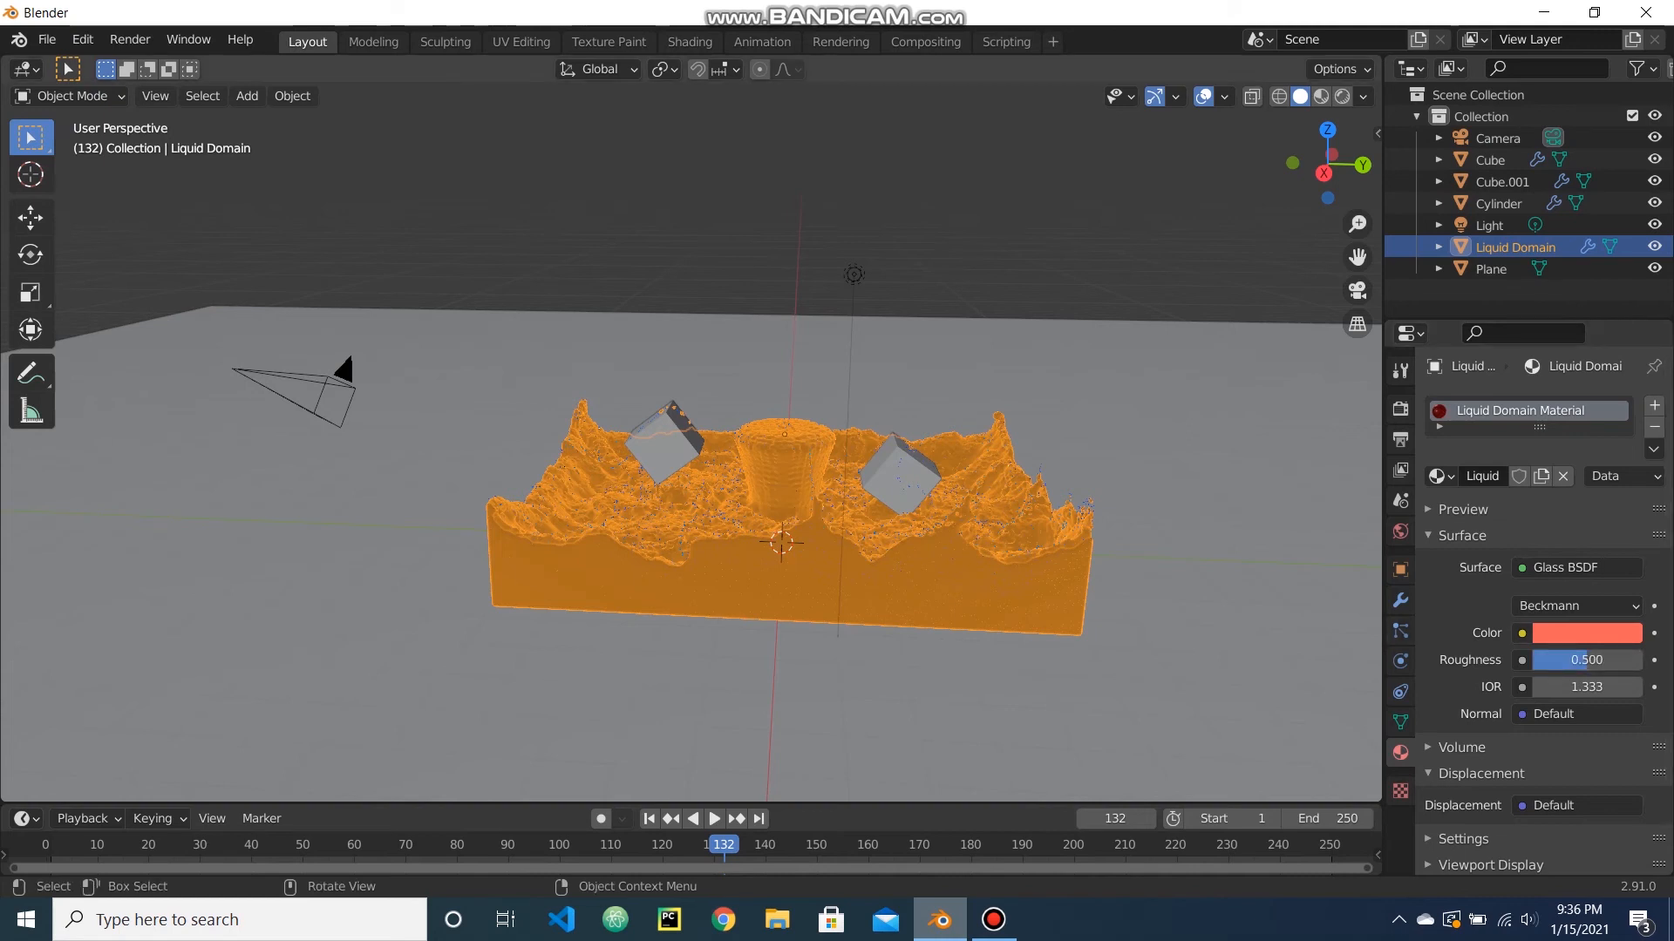
Give the cube nearer the positive Y side a new material with a light cyan base color.
click(900, 476)
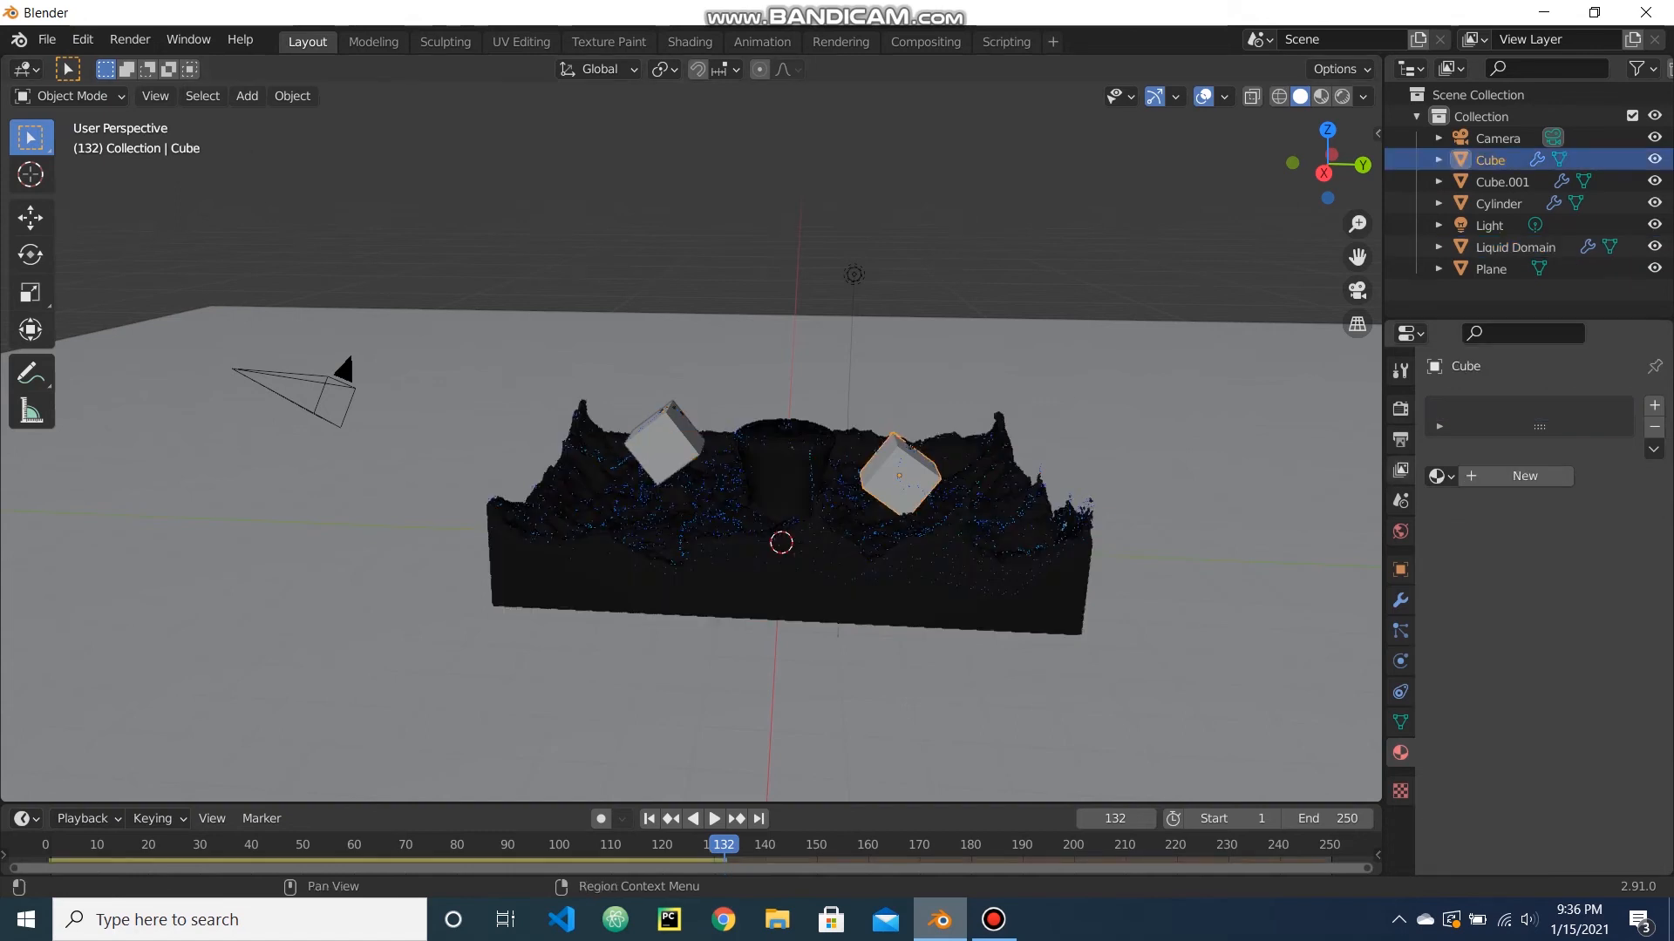
click(1525, 476)
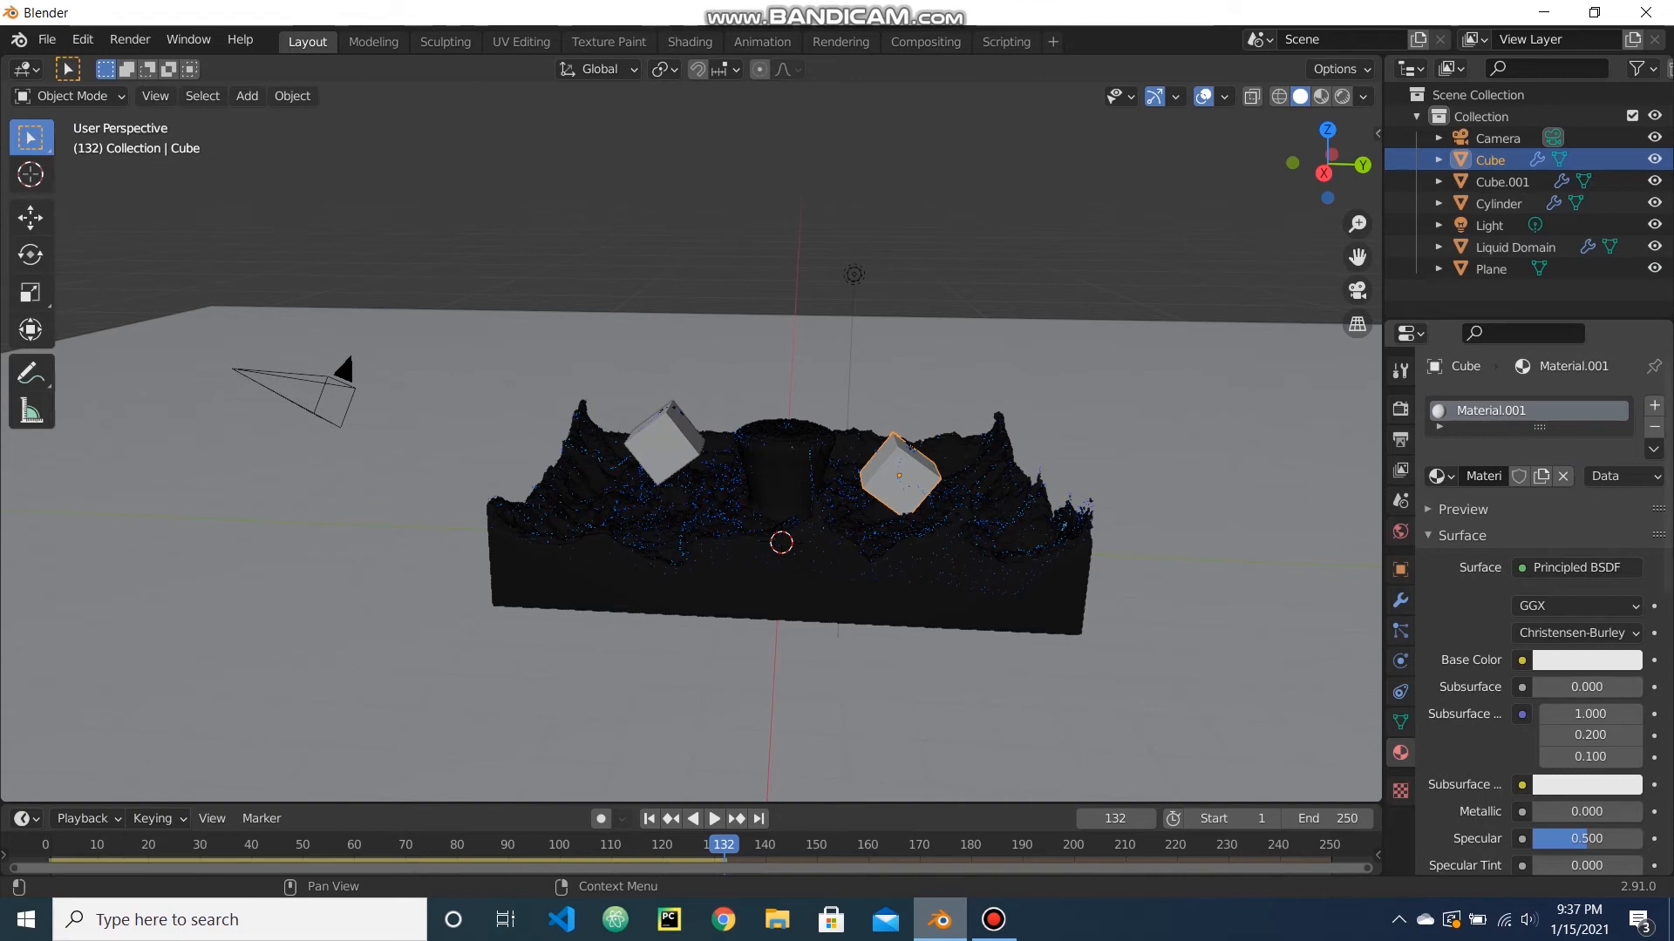
click(1586, 660)
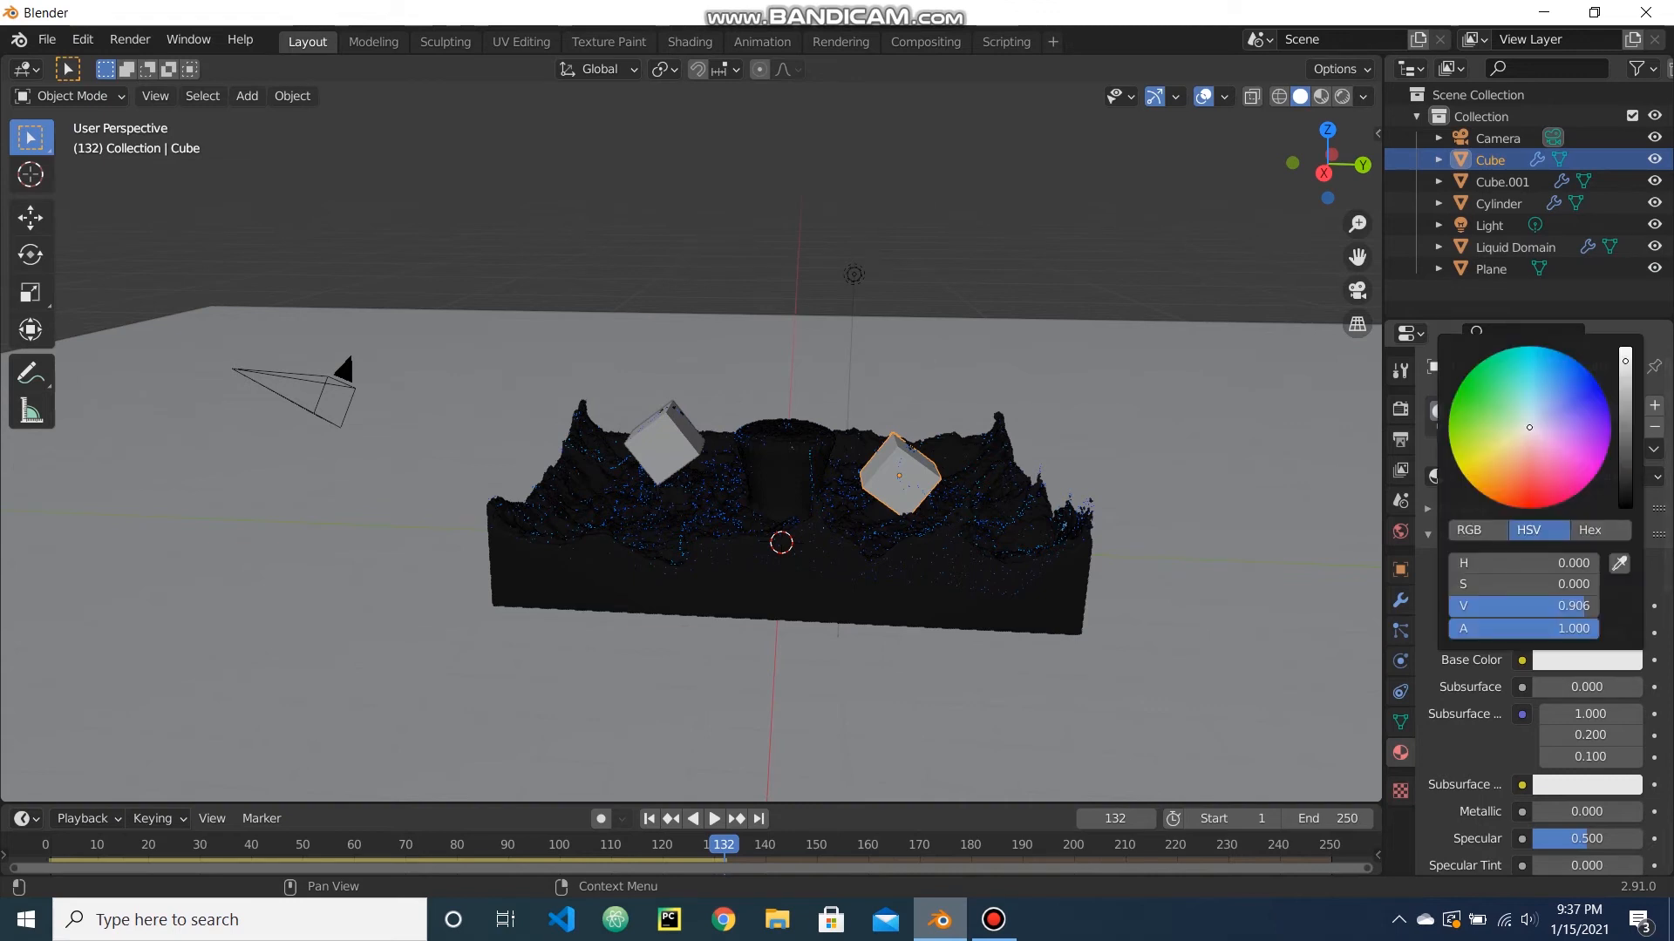
drag(1529, 427, 1533, 383)
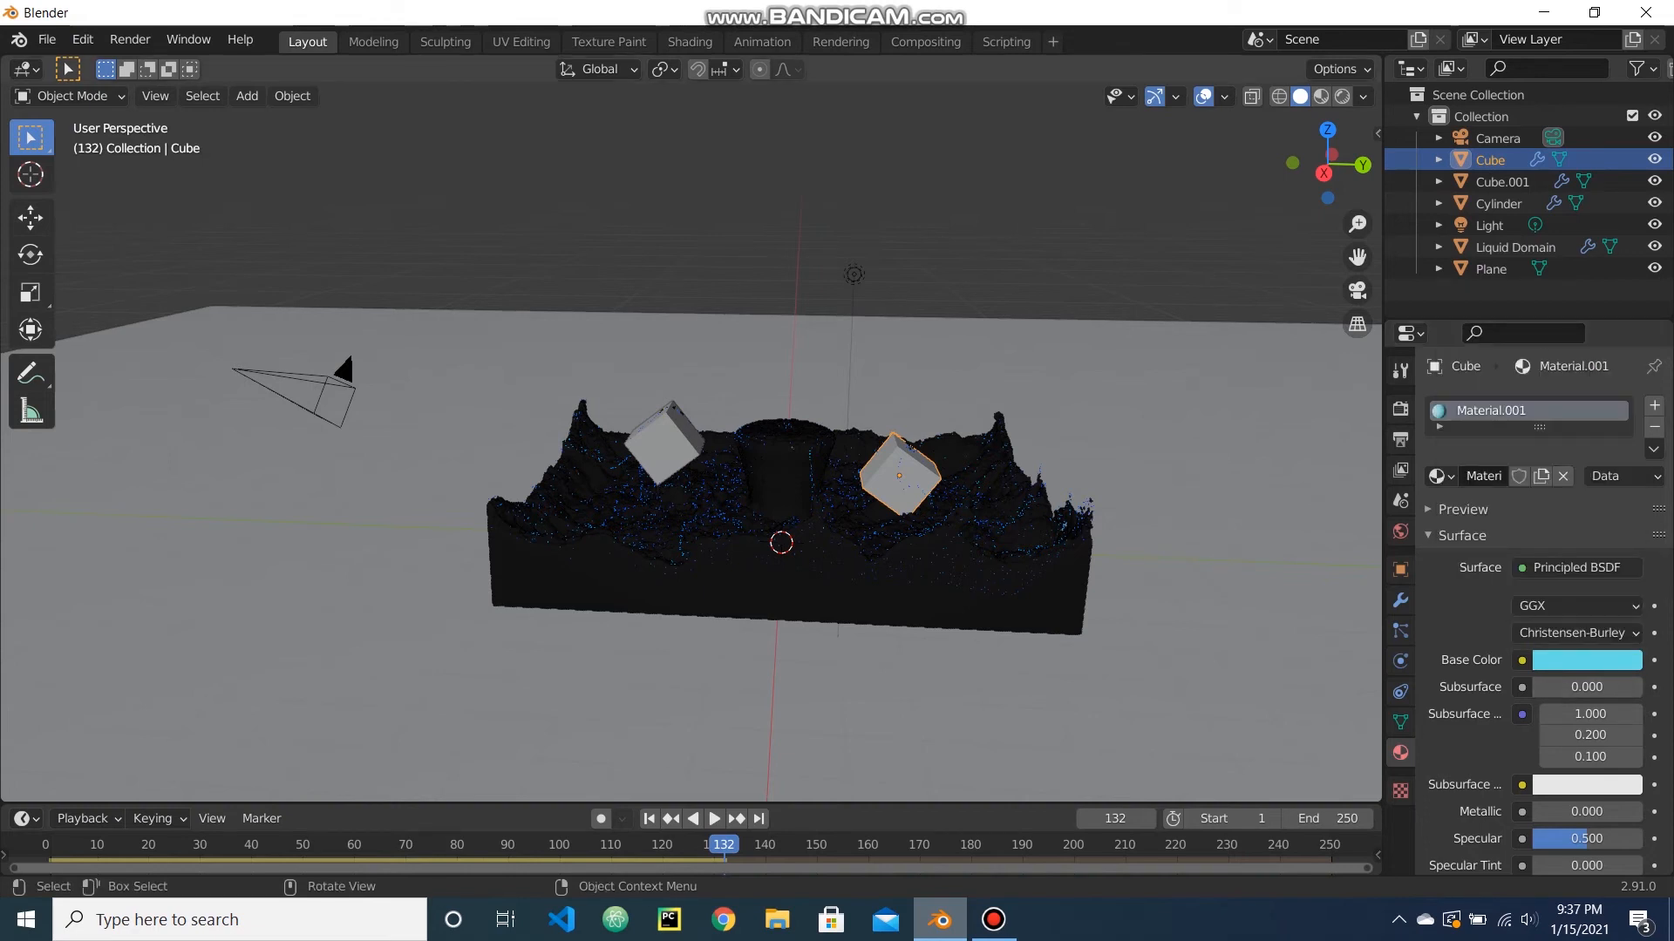
Give the other cube, Cube.001, its own new material with a matching cyan base color.
click(664, 447)
click(1523, 476)
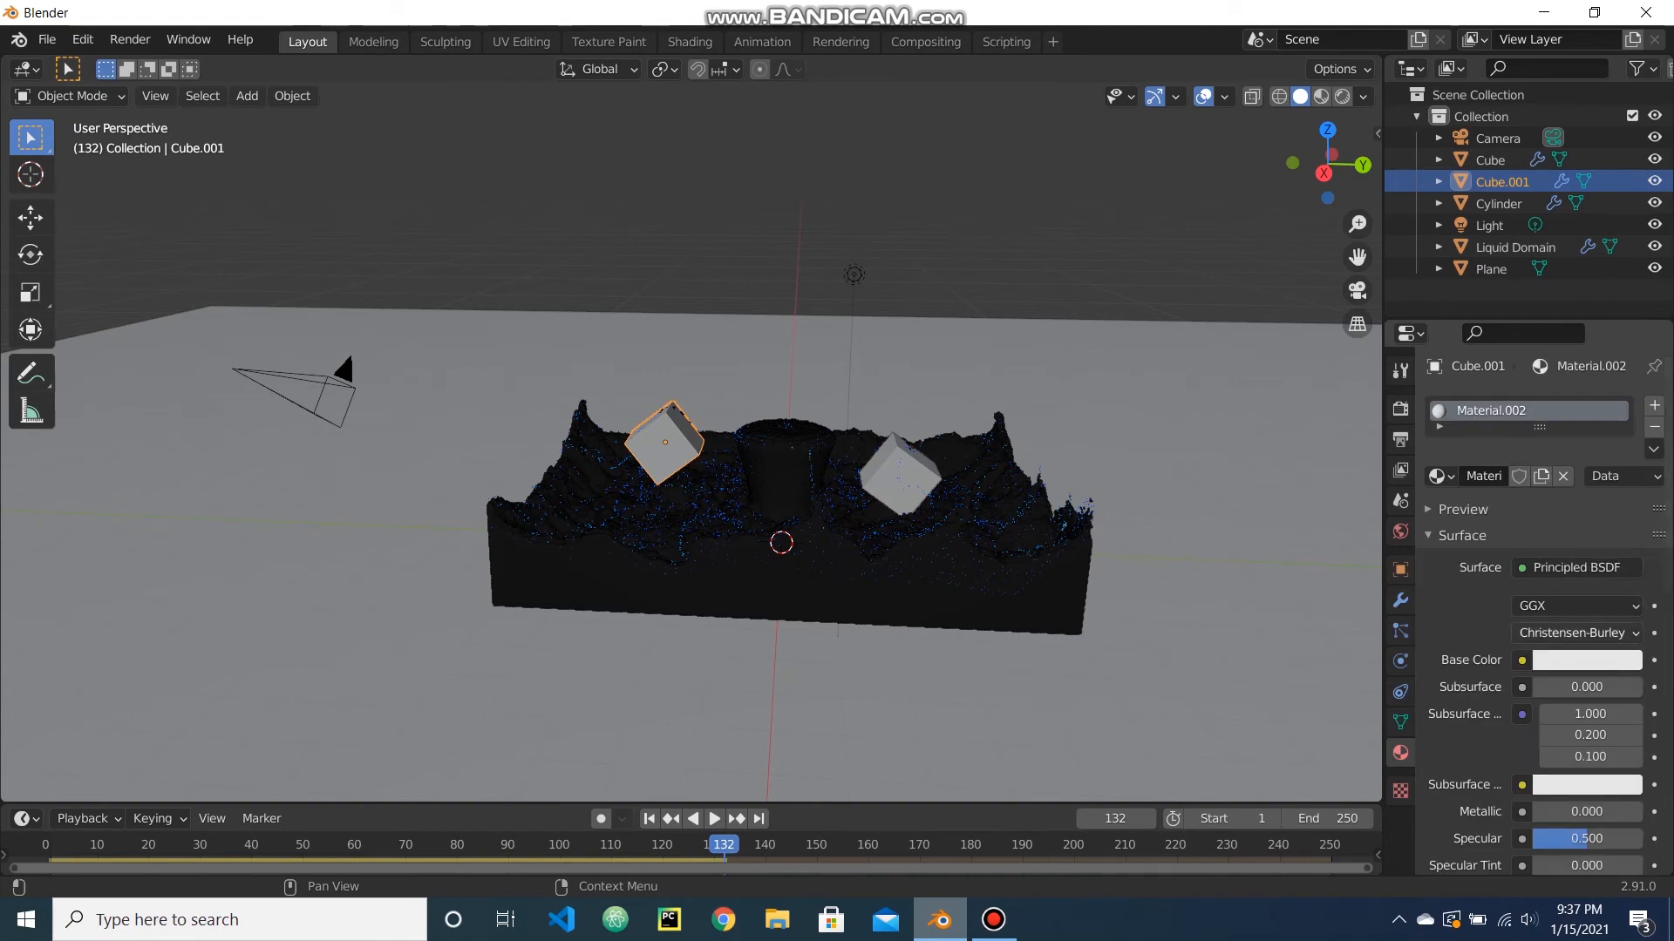
click(1586, 661)
drag(1530, 428, 1531, 376)
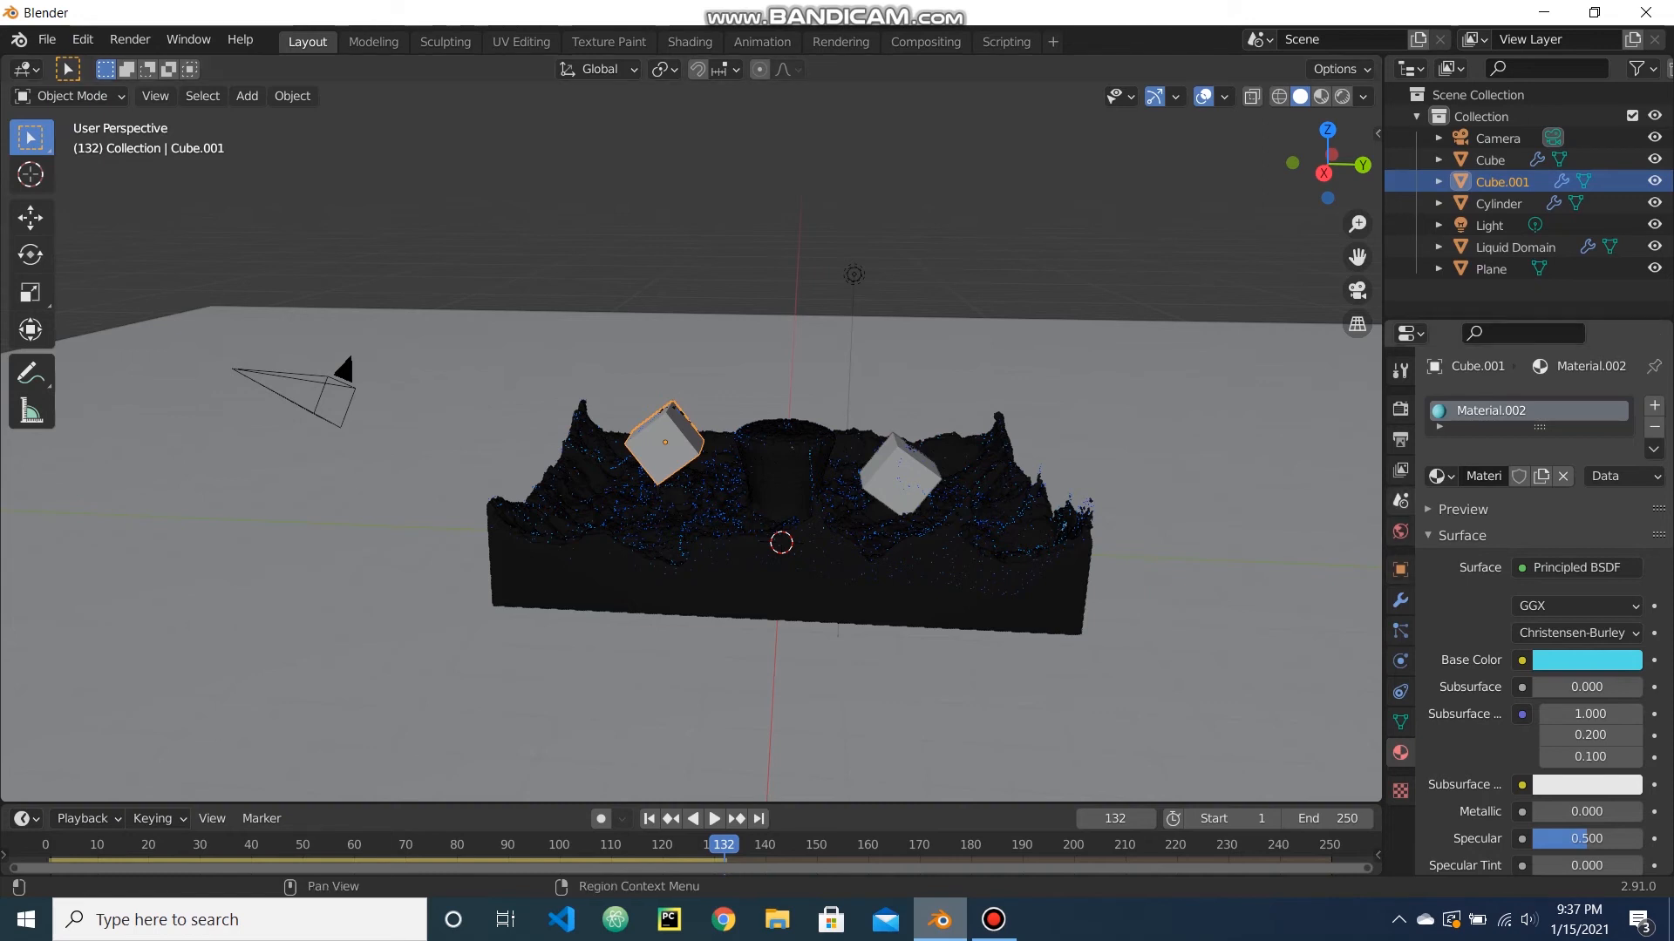
Brighten the world background color to white.
click(1400, 531)
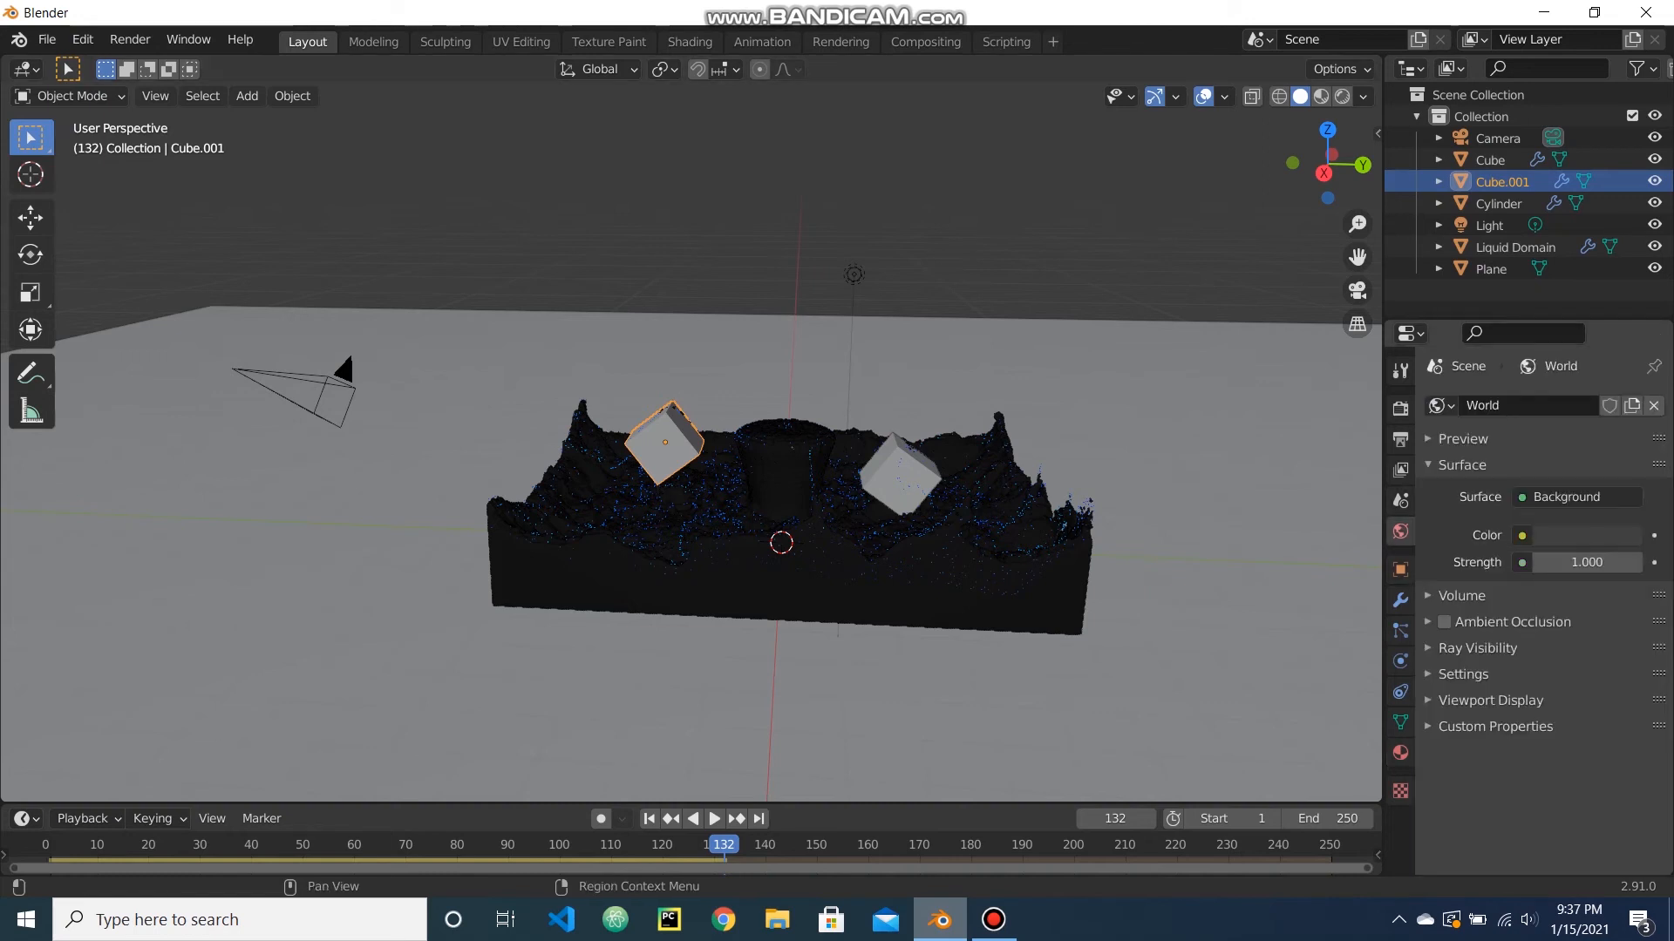
click(1586, 536)
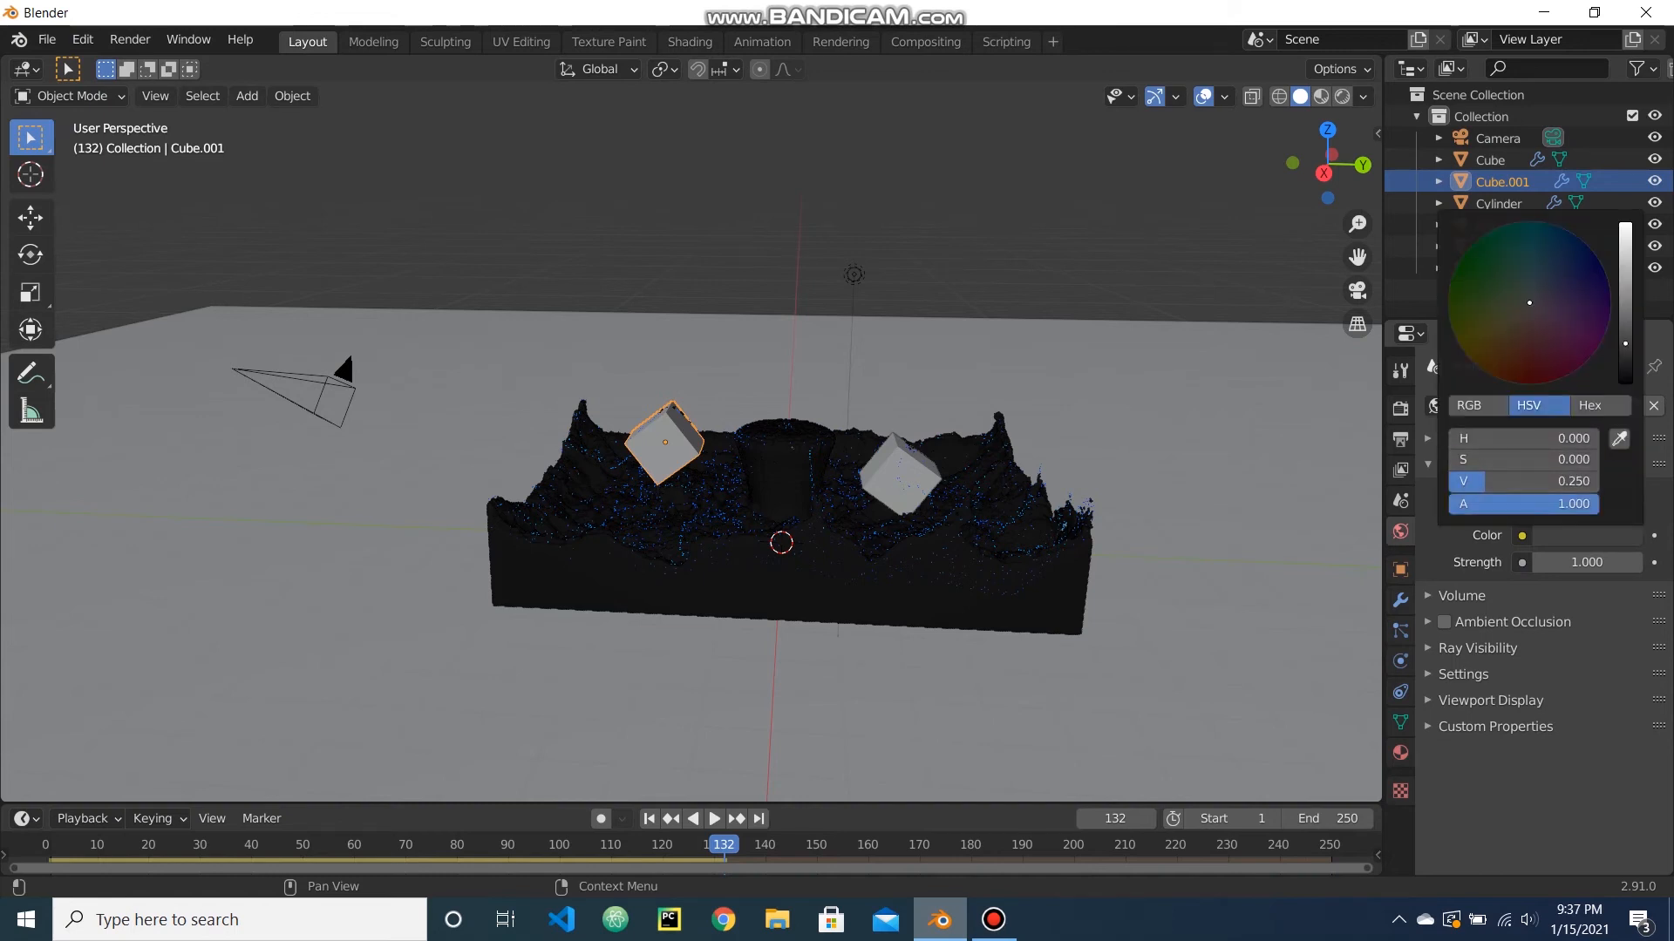
drag(1625, 344, 1625, 223)
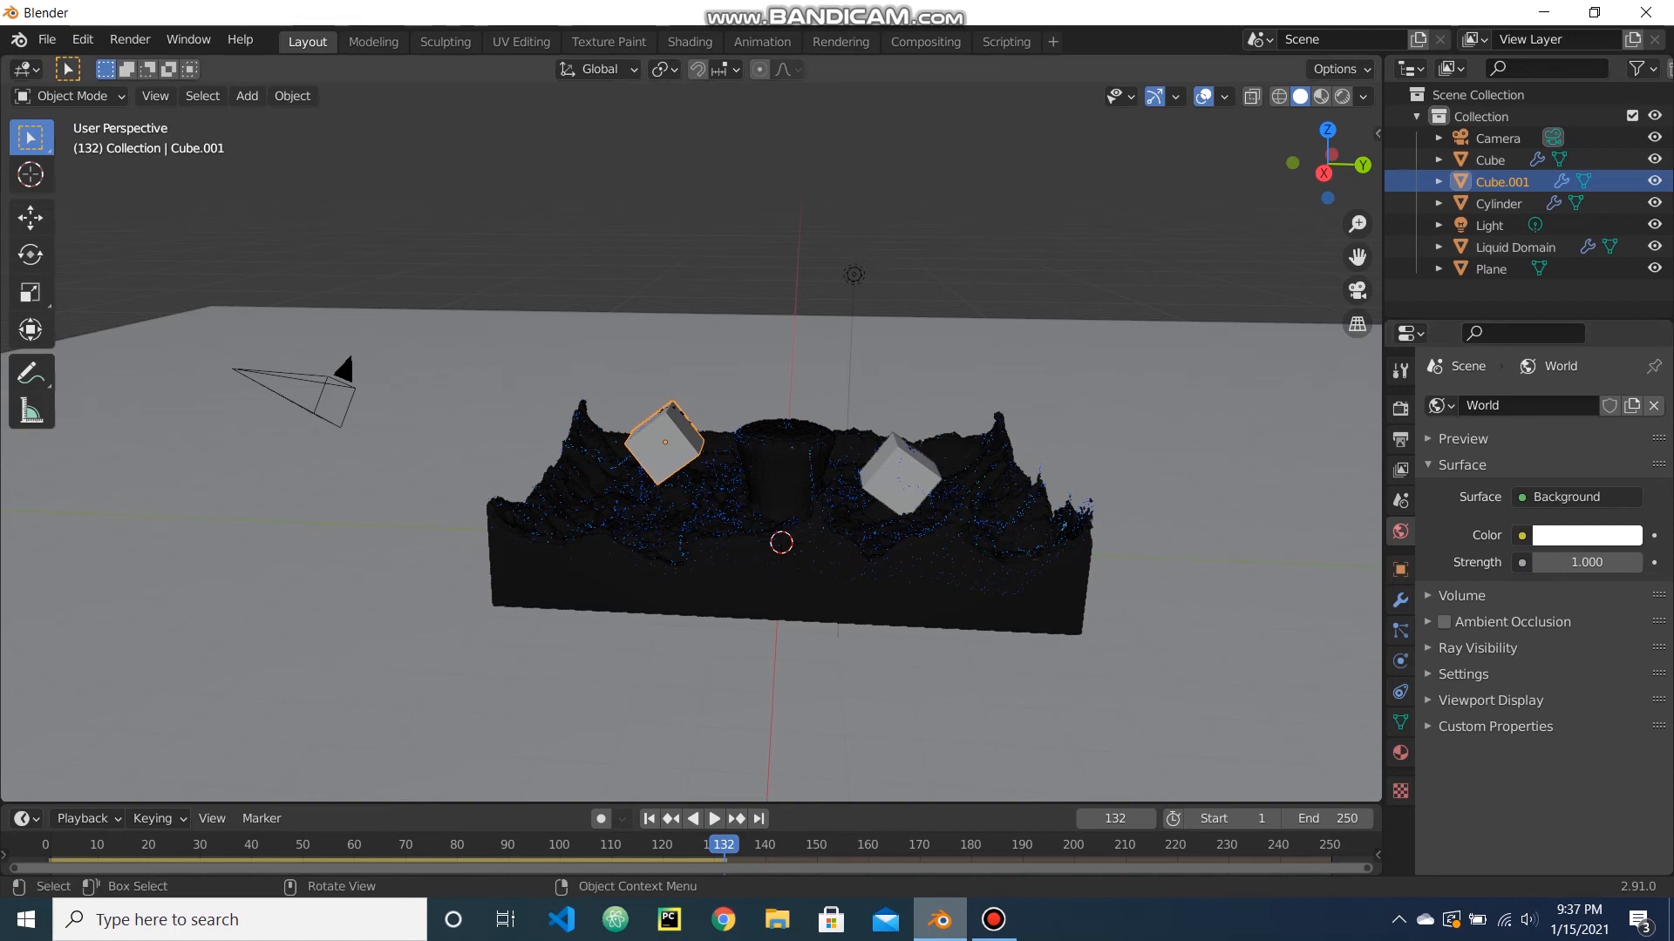
Change the scene's light to a Sun with a strength of 5.
click(854, 274)
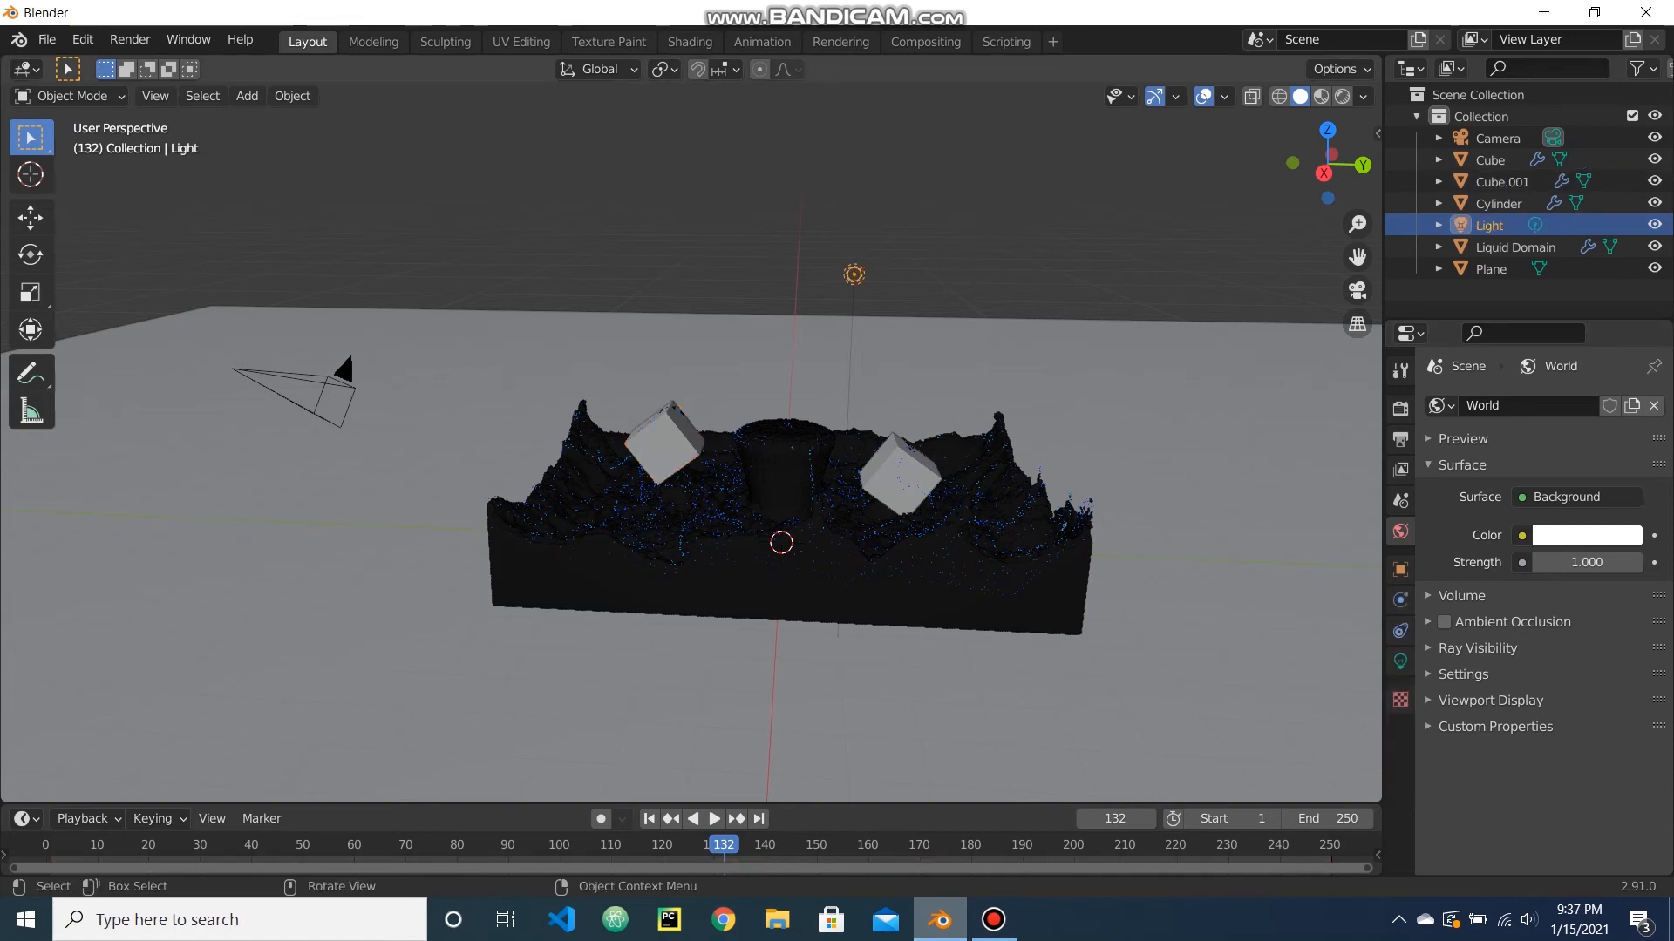
click(1400, 662)
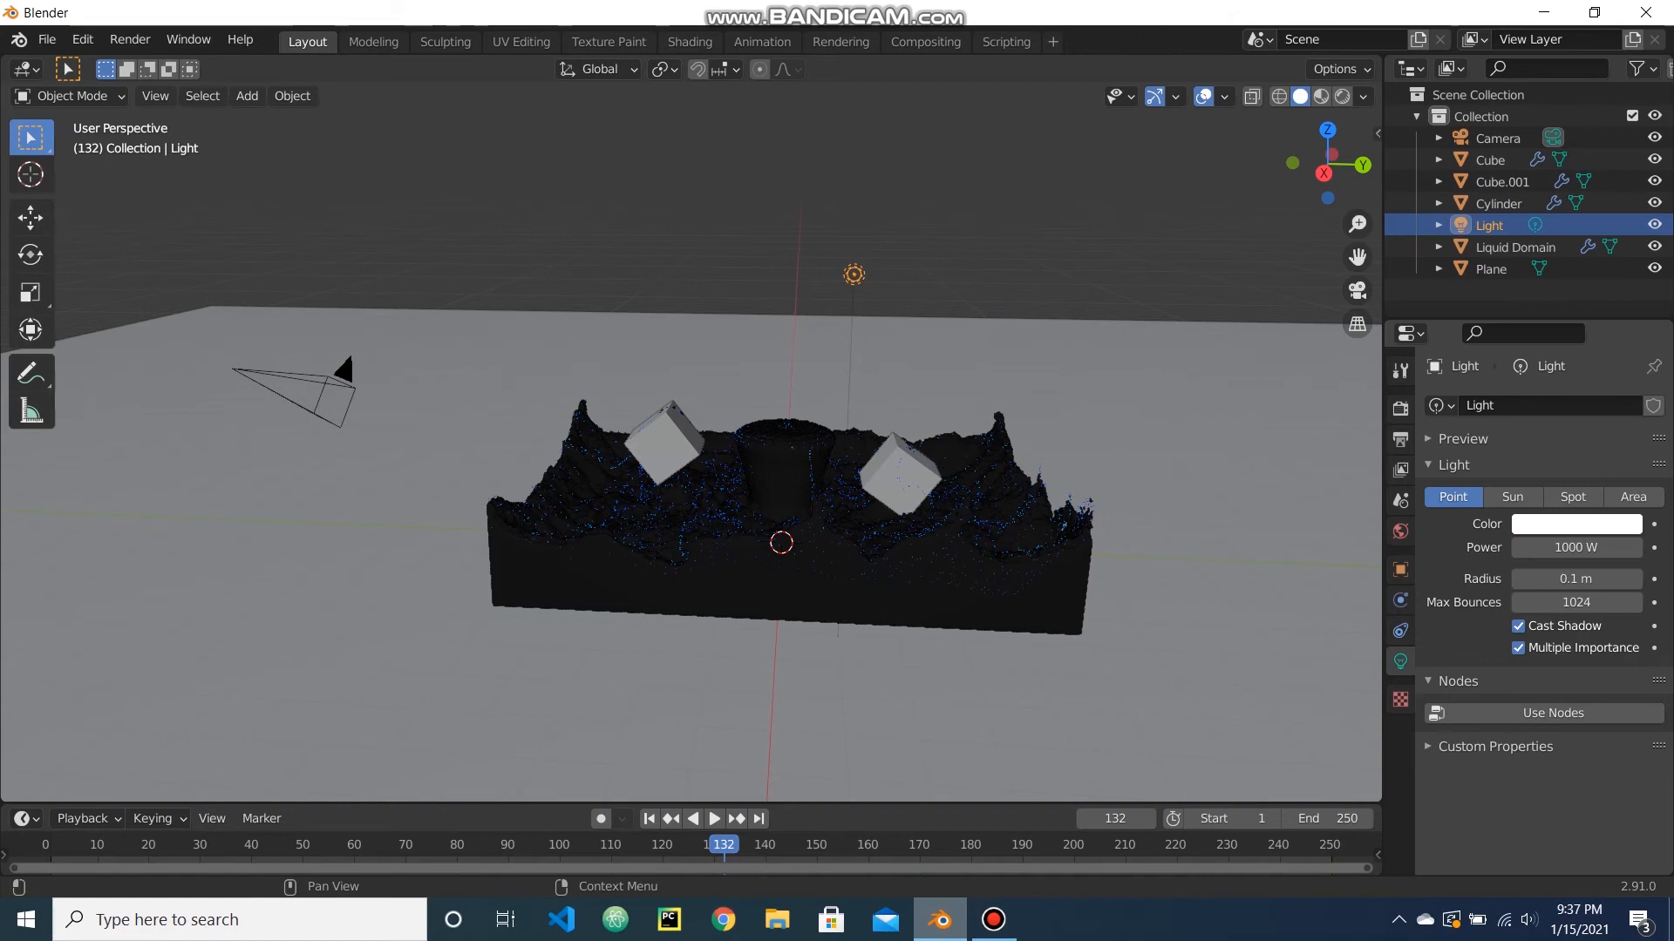
click(1512, 496)
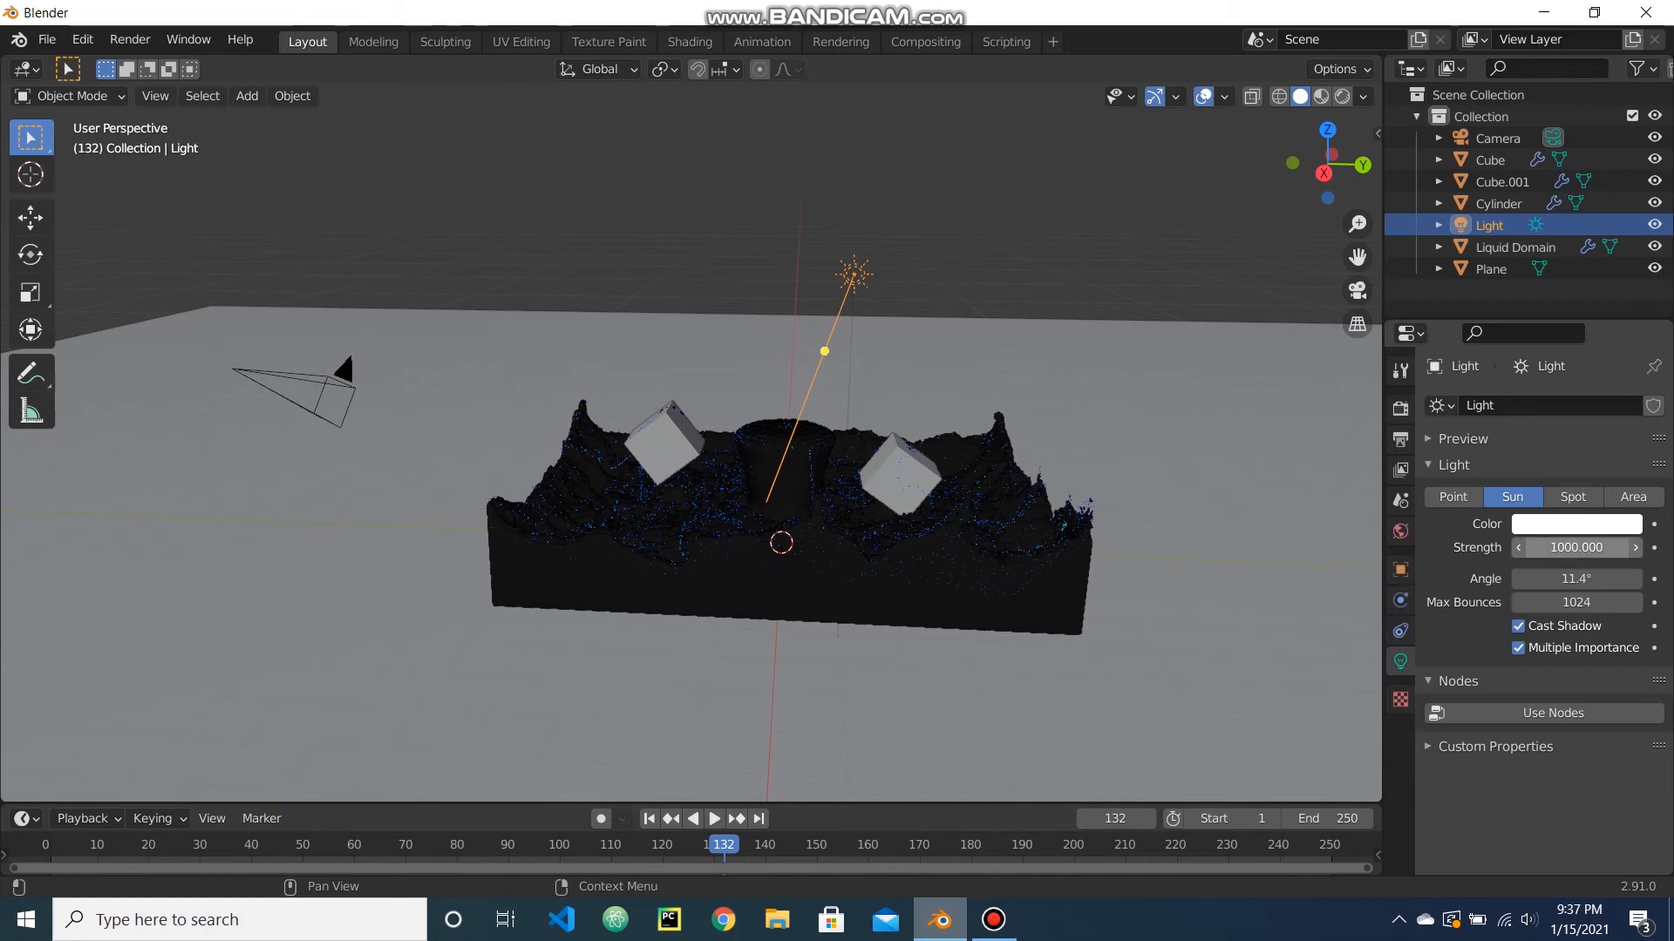
click(1576, 548)
text(5)
key(Return)
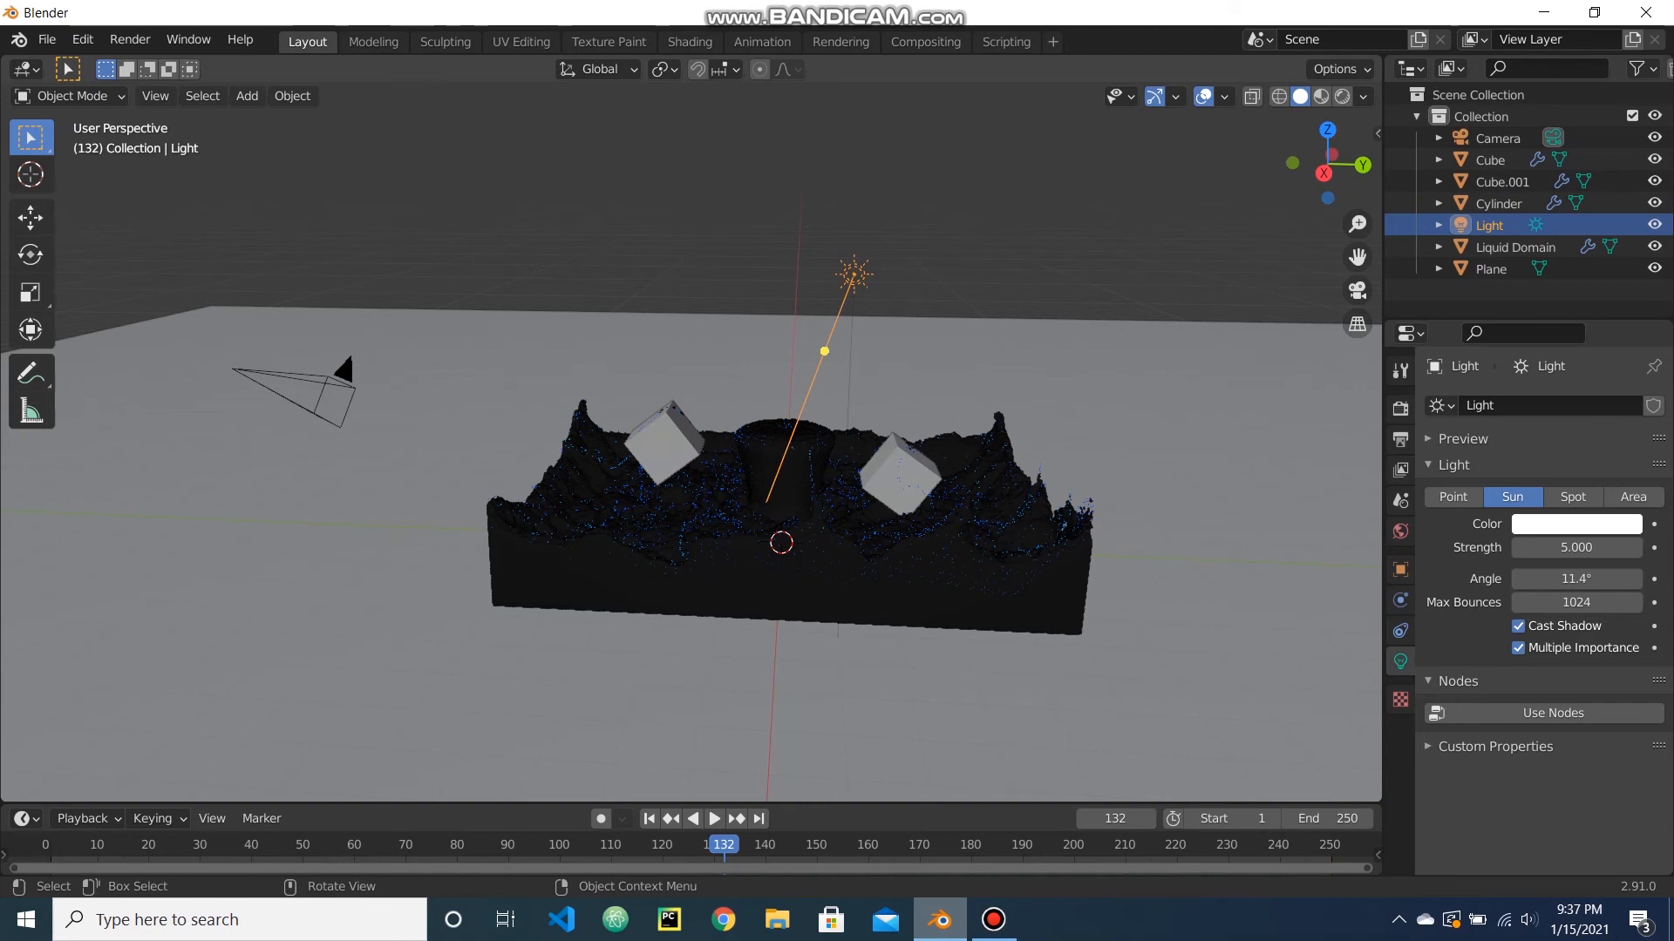
From the top view, move the sun just past the camera, about 2.3 m along X and -9.5 m along Y, pointing at the liquid.
middle_drag(1002, 418, 1072, 452)
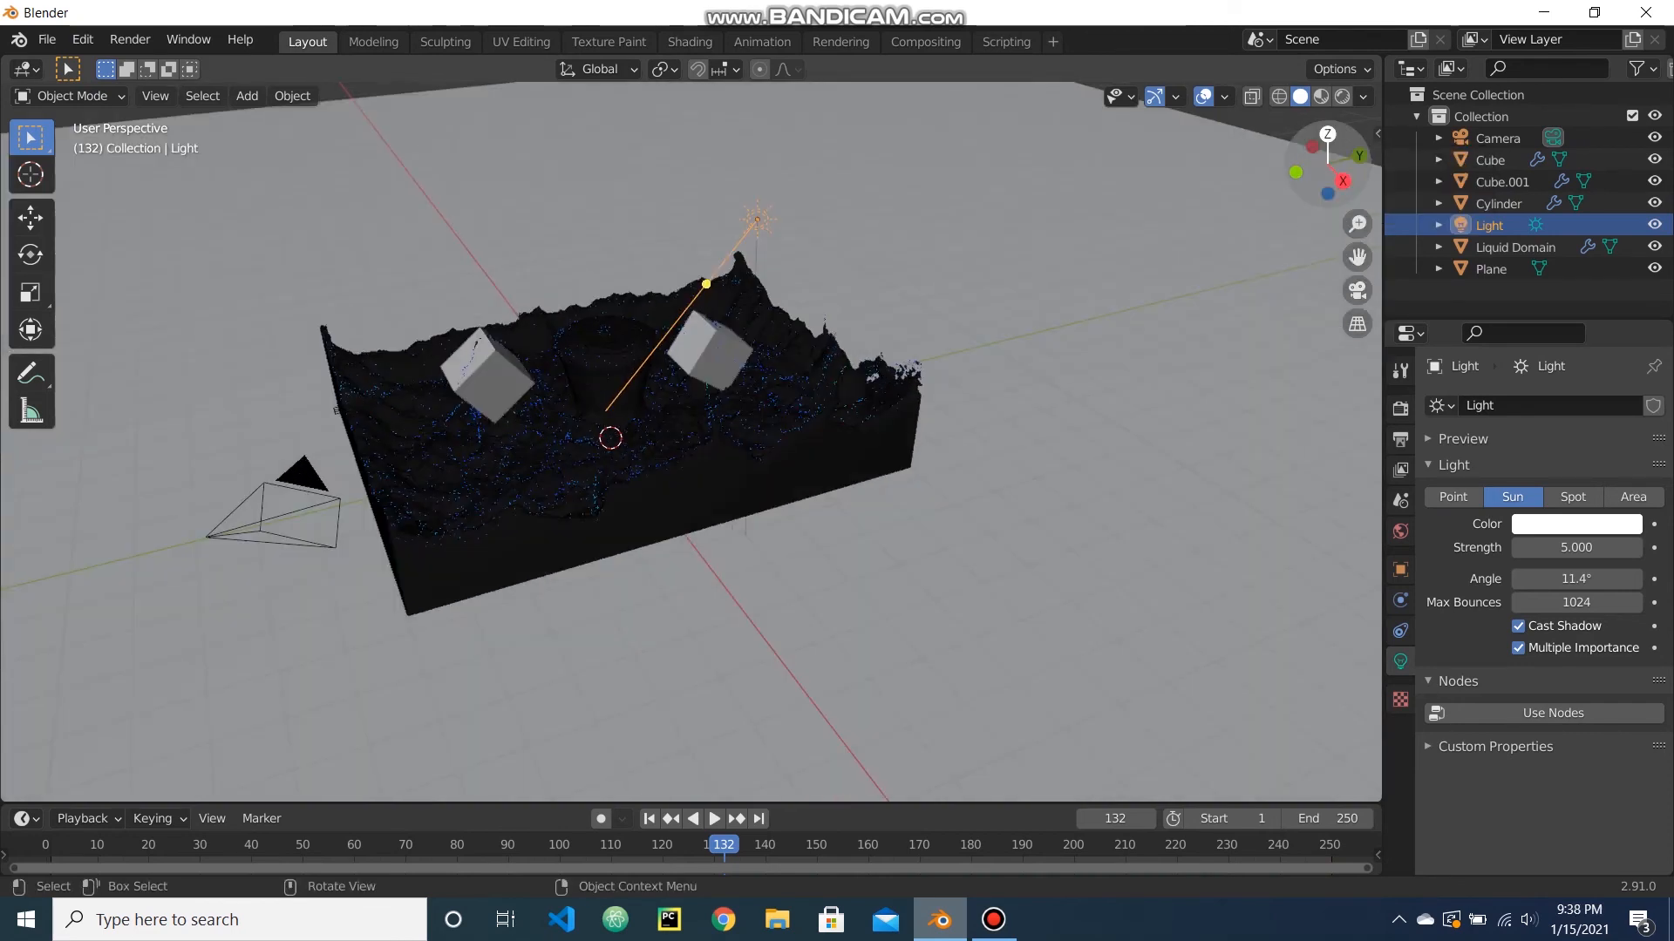
click(1327, 134)
scroll(690, 442, down, 3)
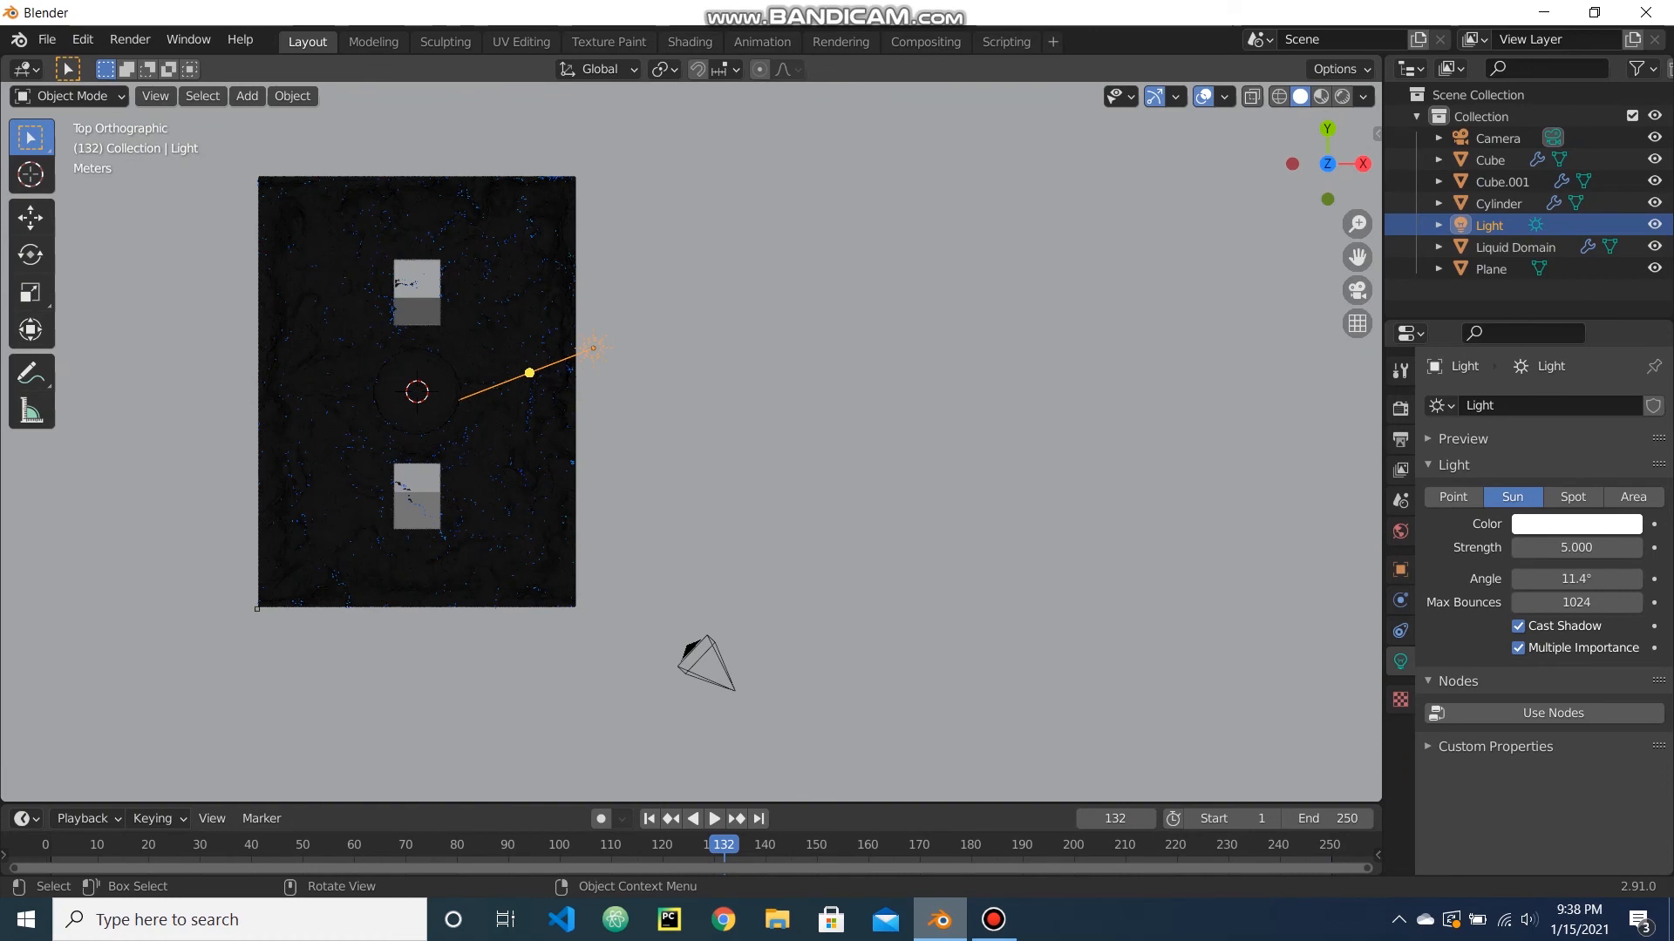
key(g)
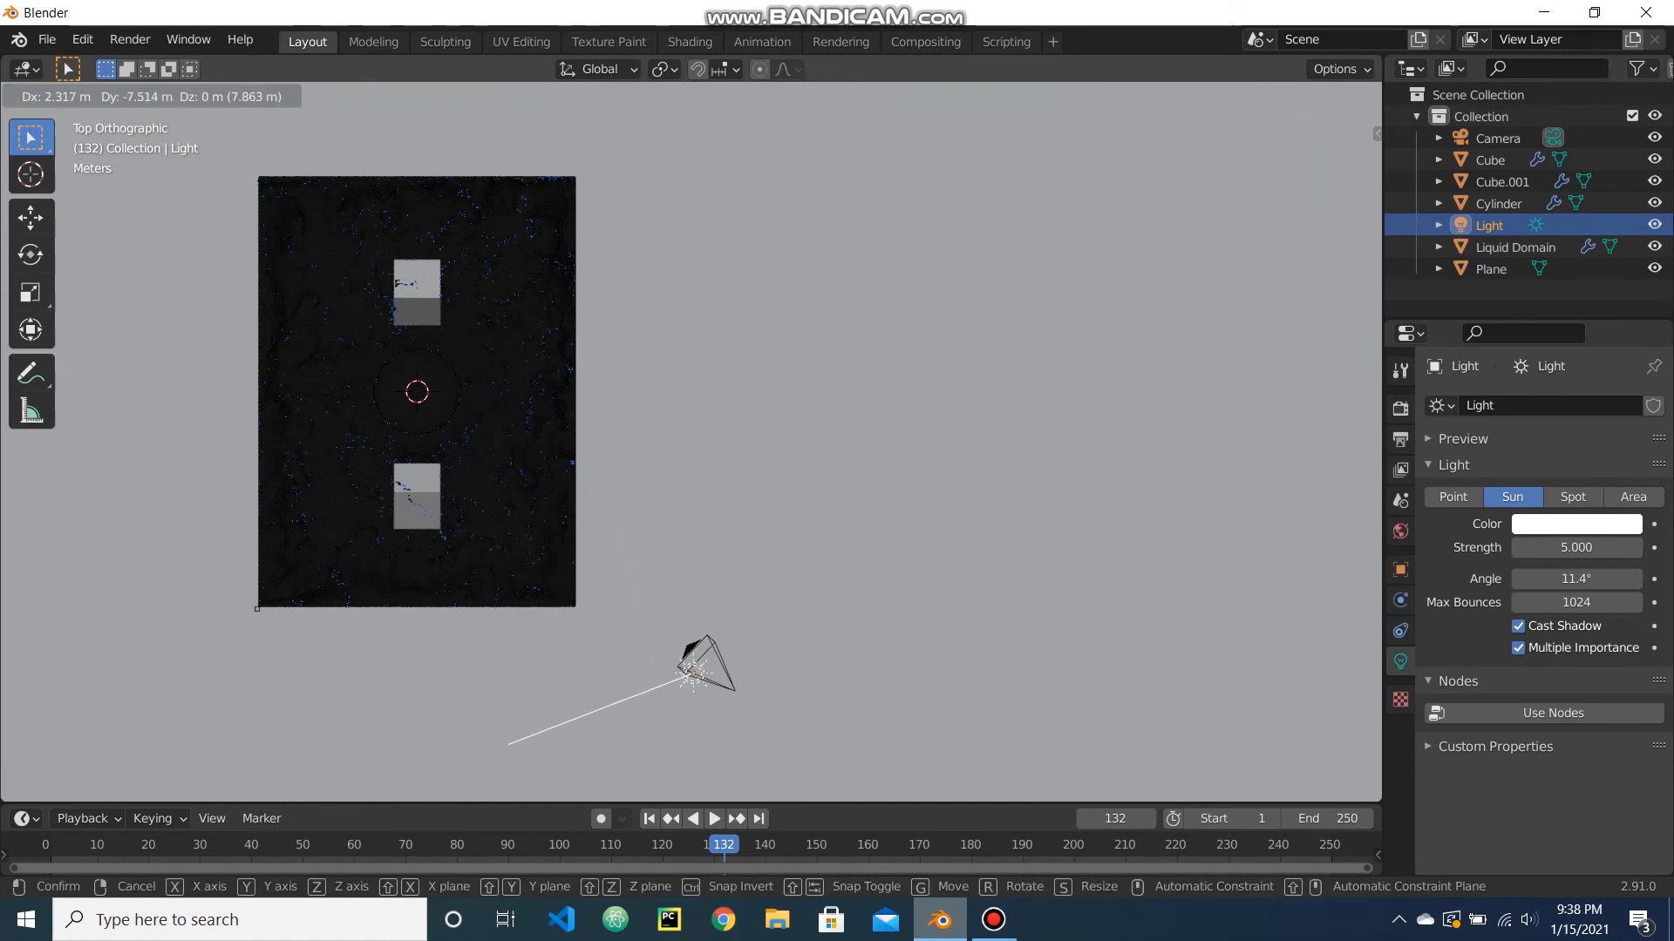
key(Return)
drag(495, 572, 454, 414)
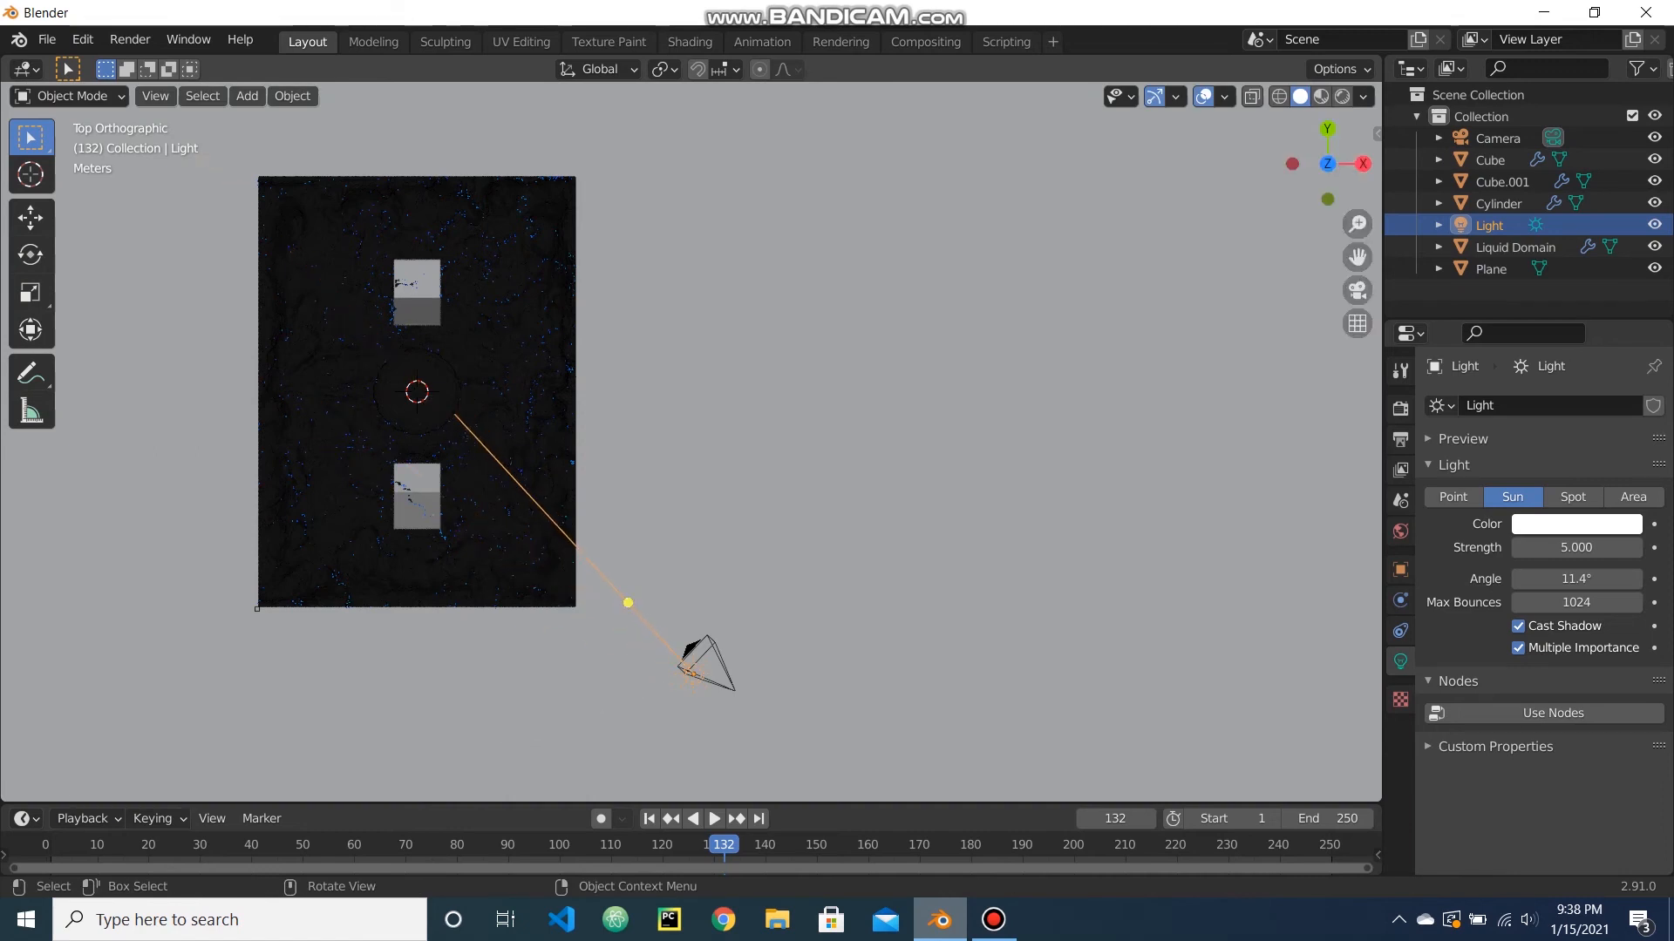
key(g)
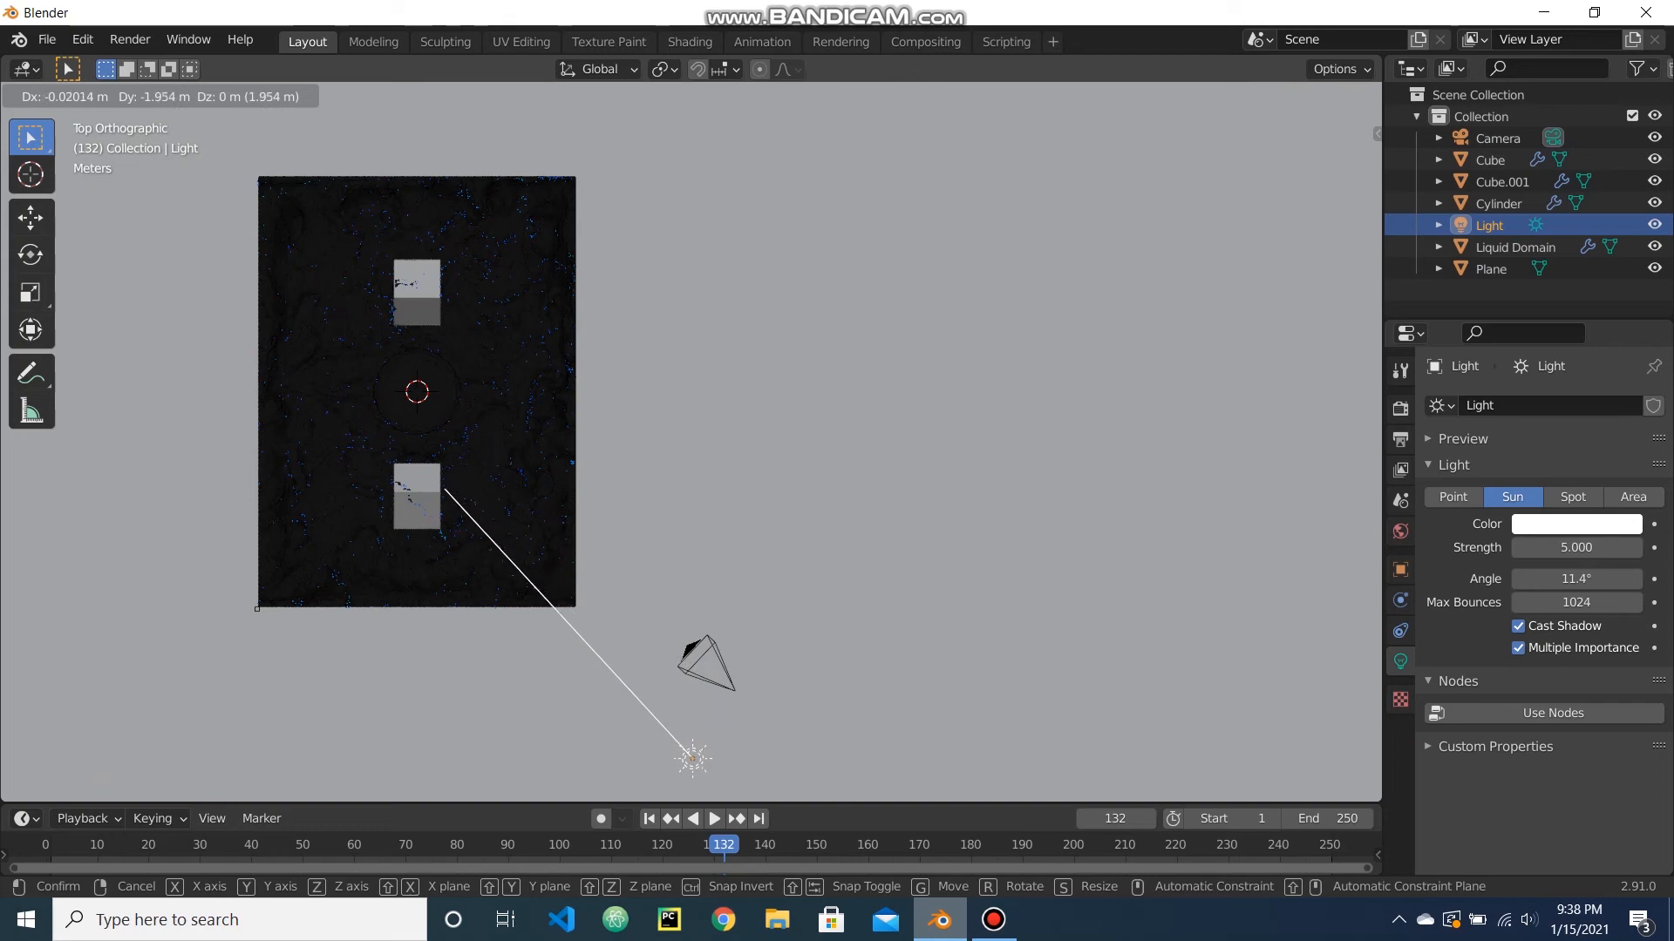
key(Return)
Lower the sun along the Z axis to below the camera's height and aim it at the middle of the liquid.
middle_drag(601, 558, 402, 420)
drag(422, 443, 424, 405)
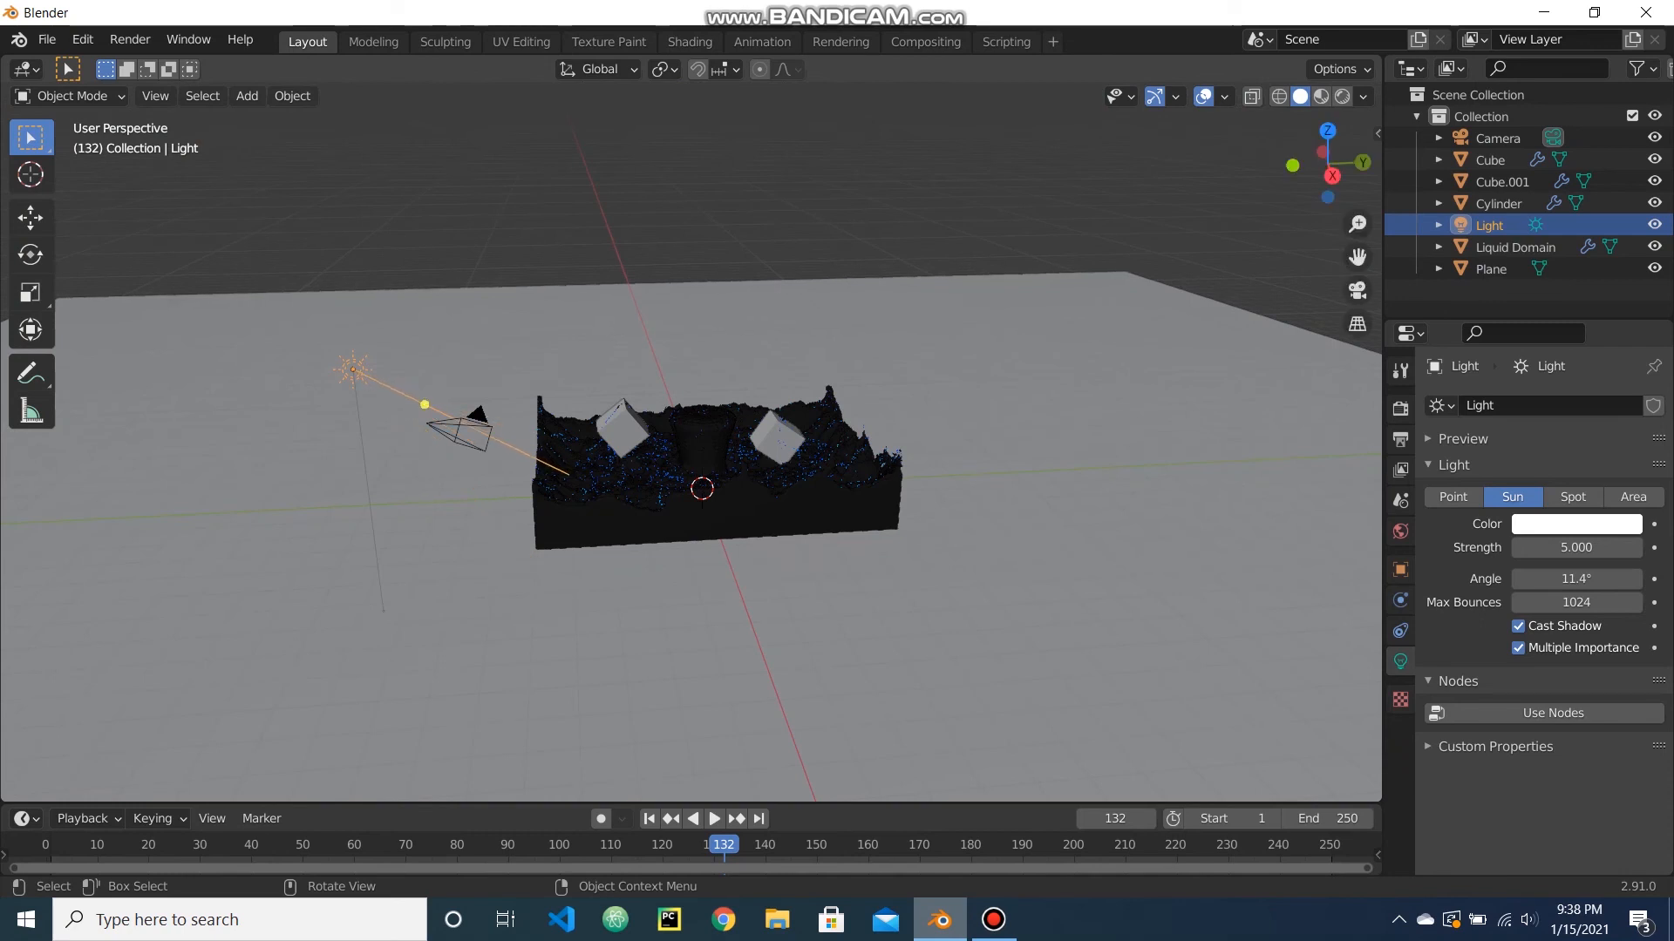
key(g)
key(z)
key(Return)
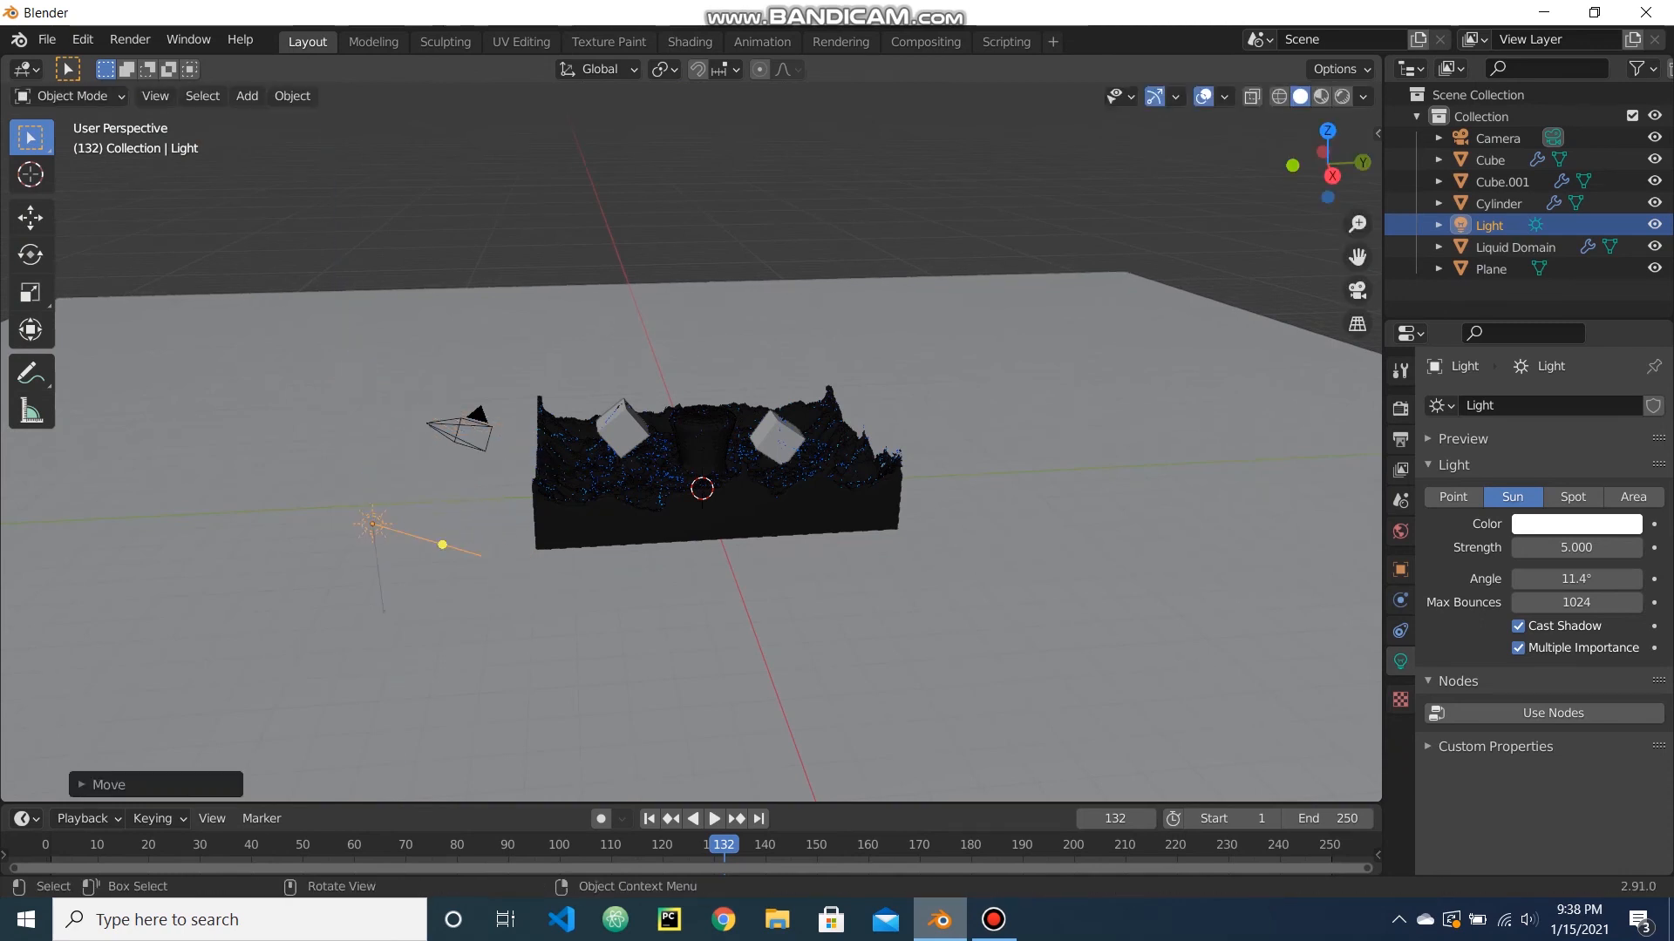
drag(442, 544, 695, 471)
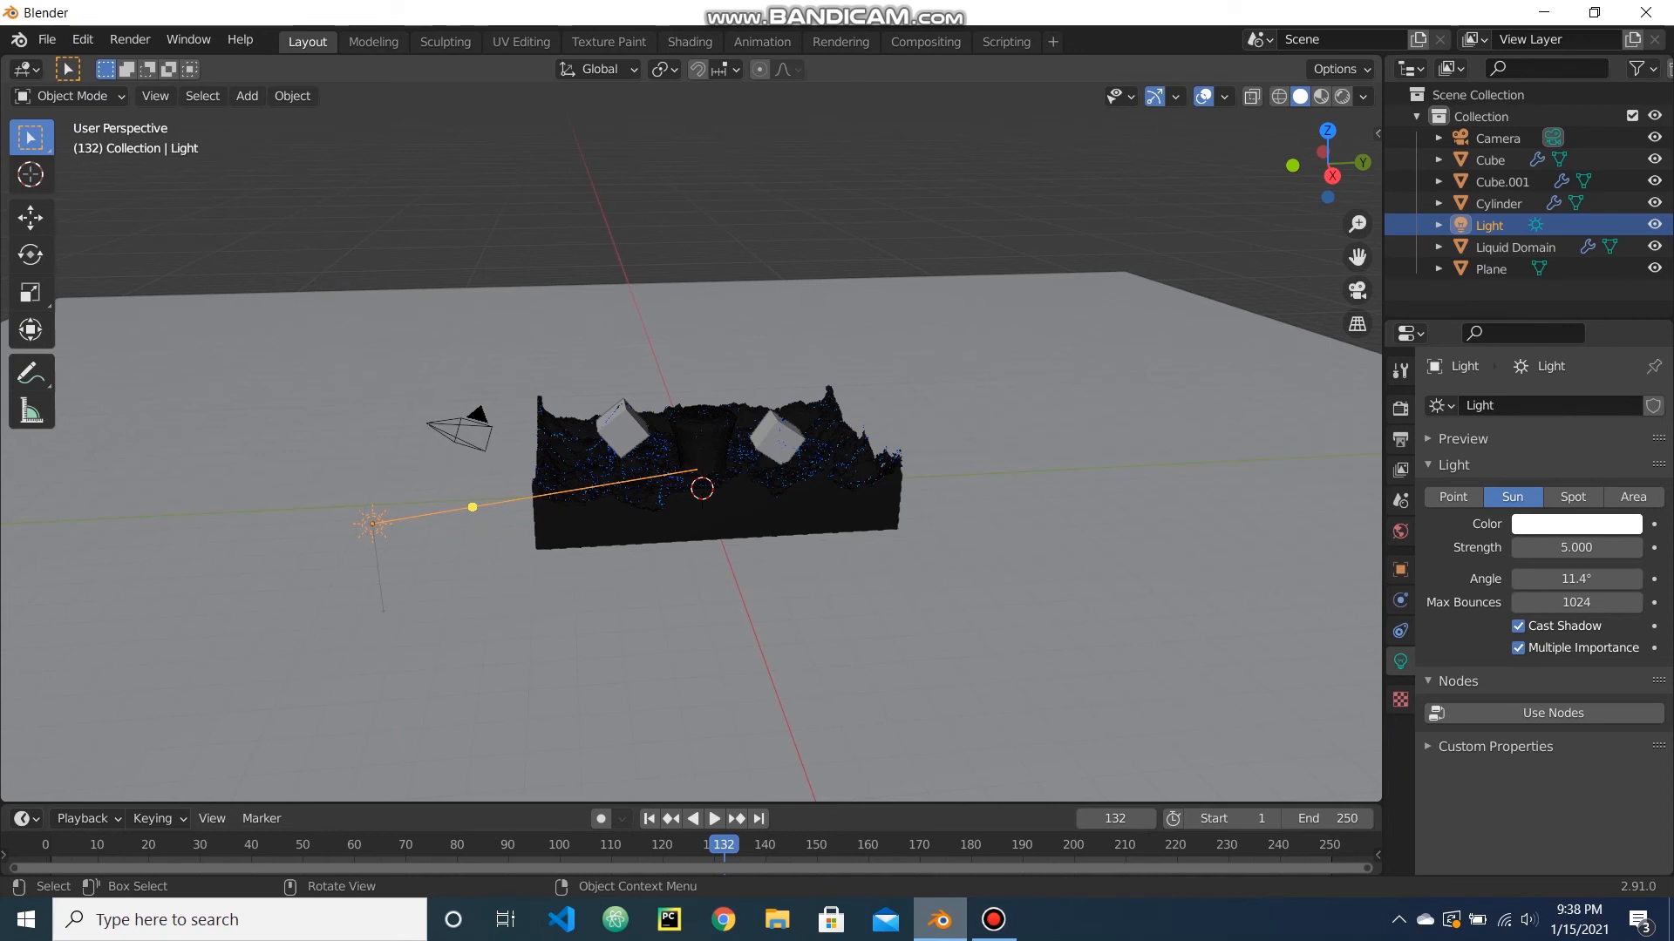
Look through the scene camera and lock the camera to the view.
click(473, 435)
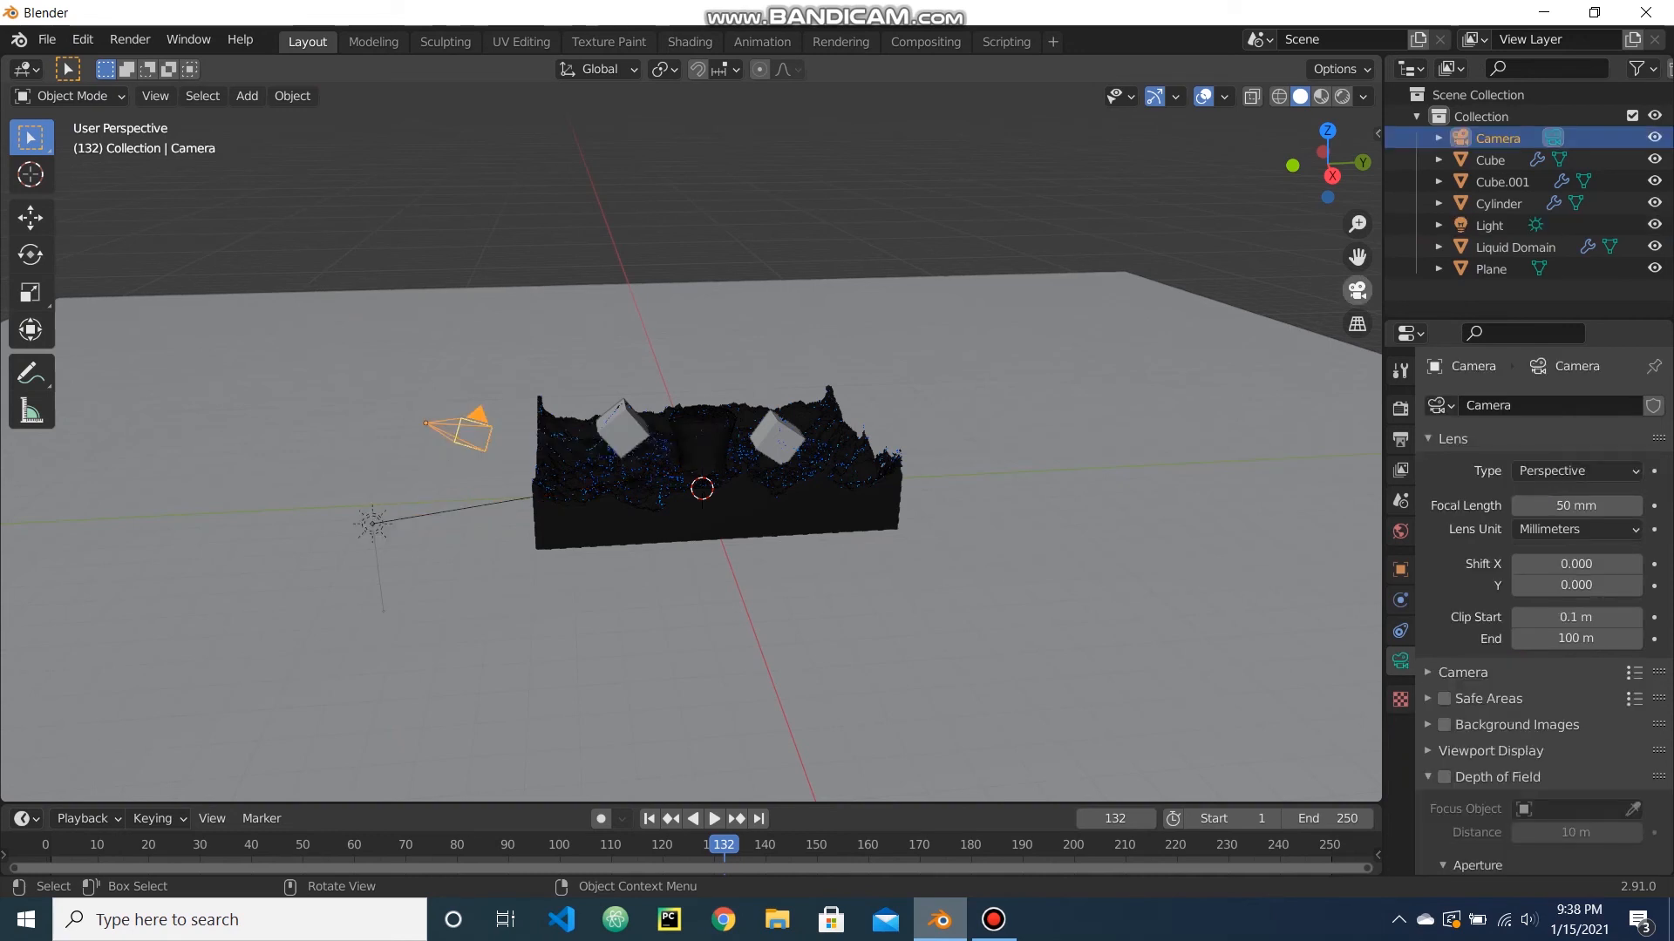
click(1357, 290)
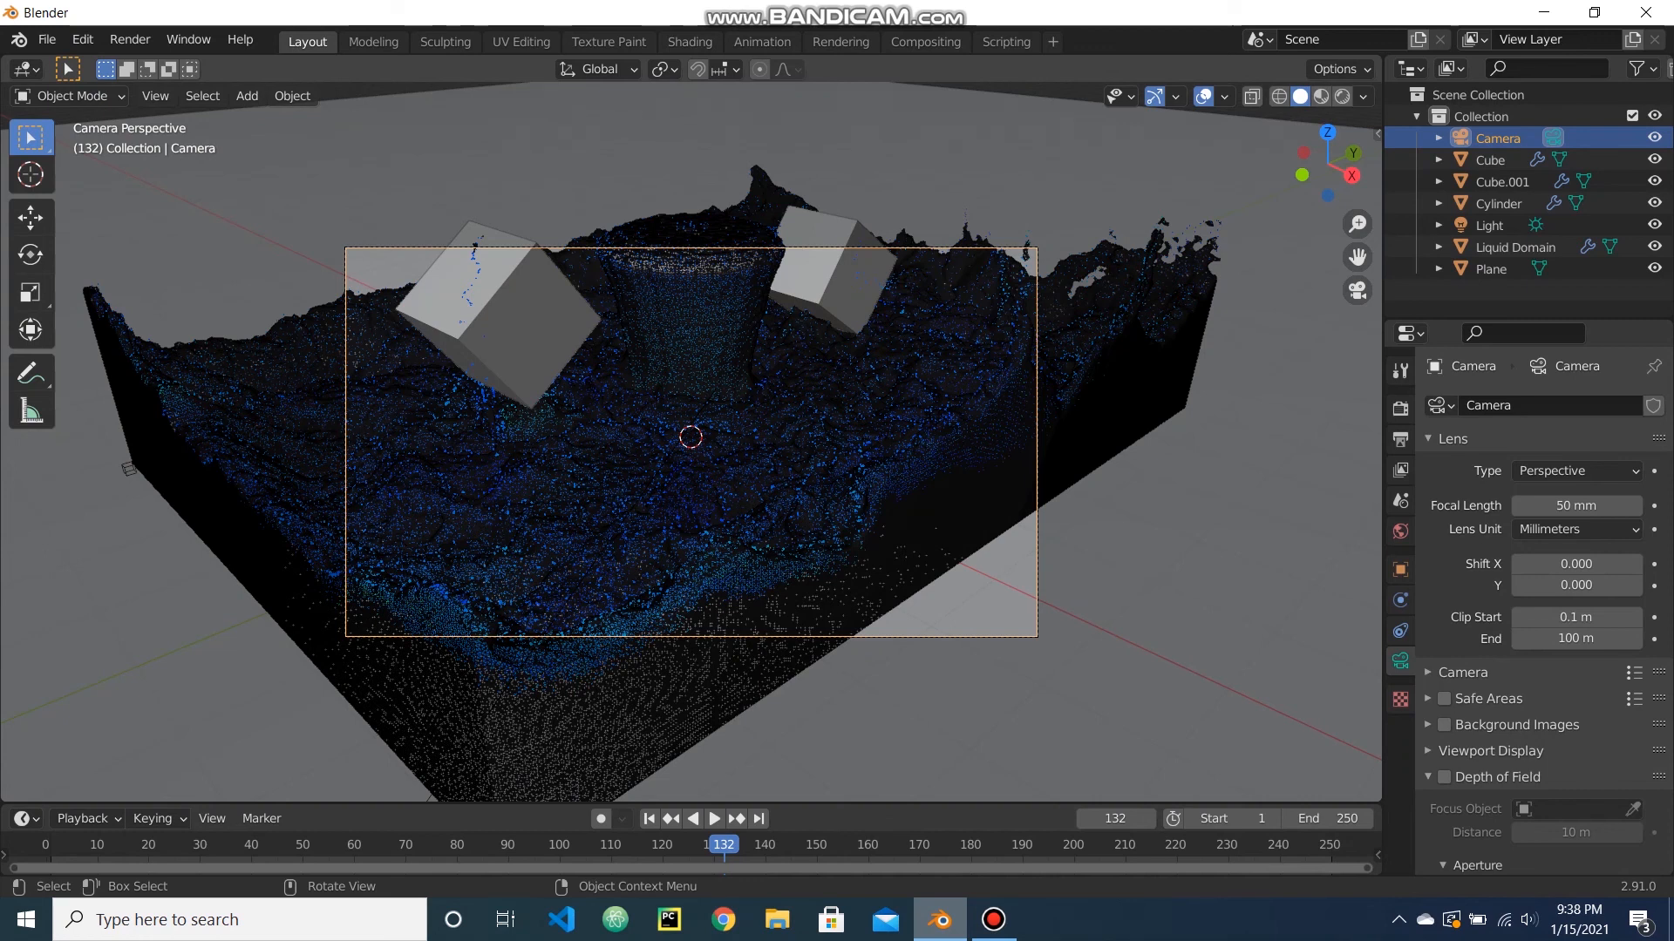
scroll(691, 442, up, 3)
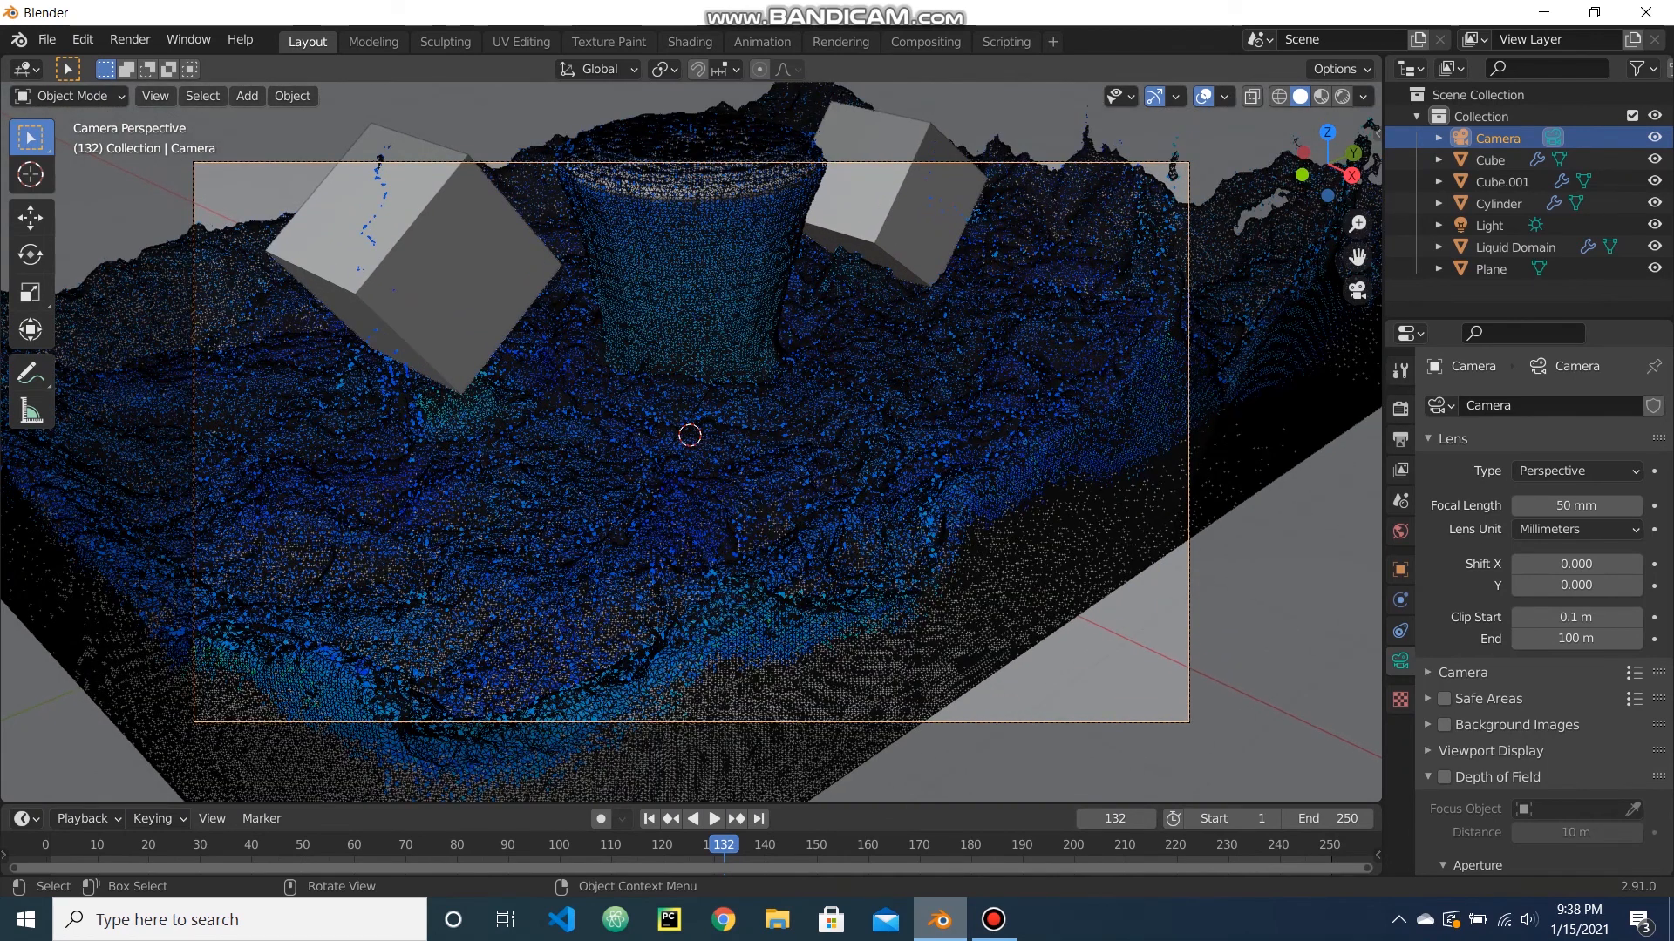
key(n)
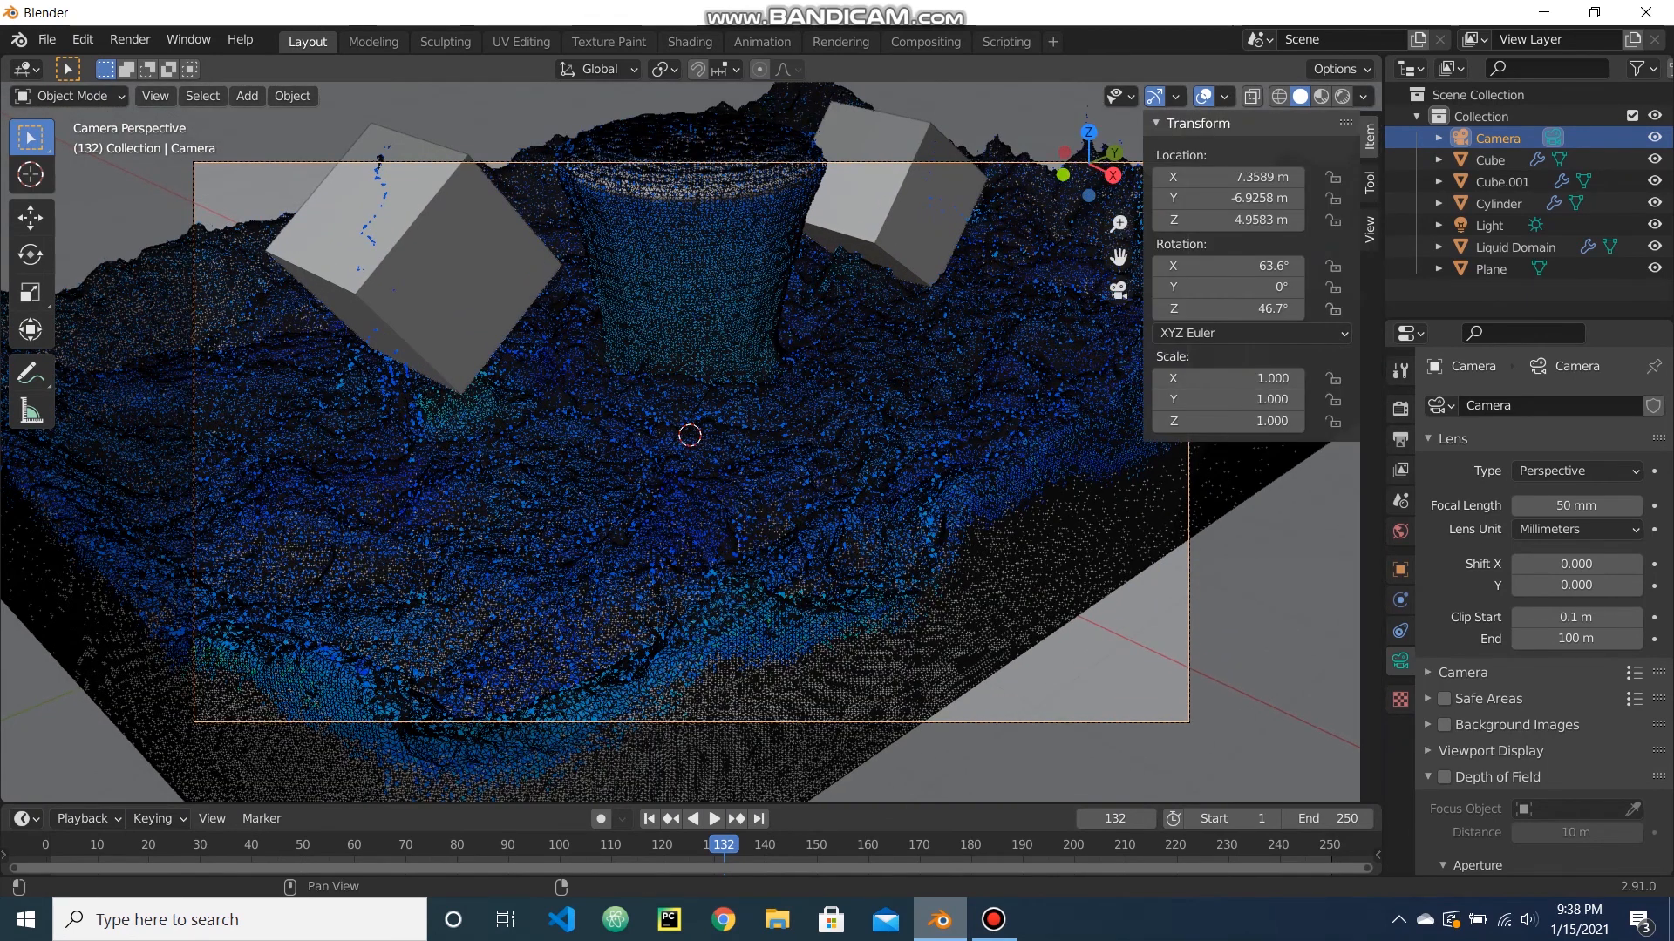
click(1369, 229)
click(1239, 388)
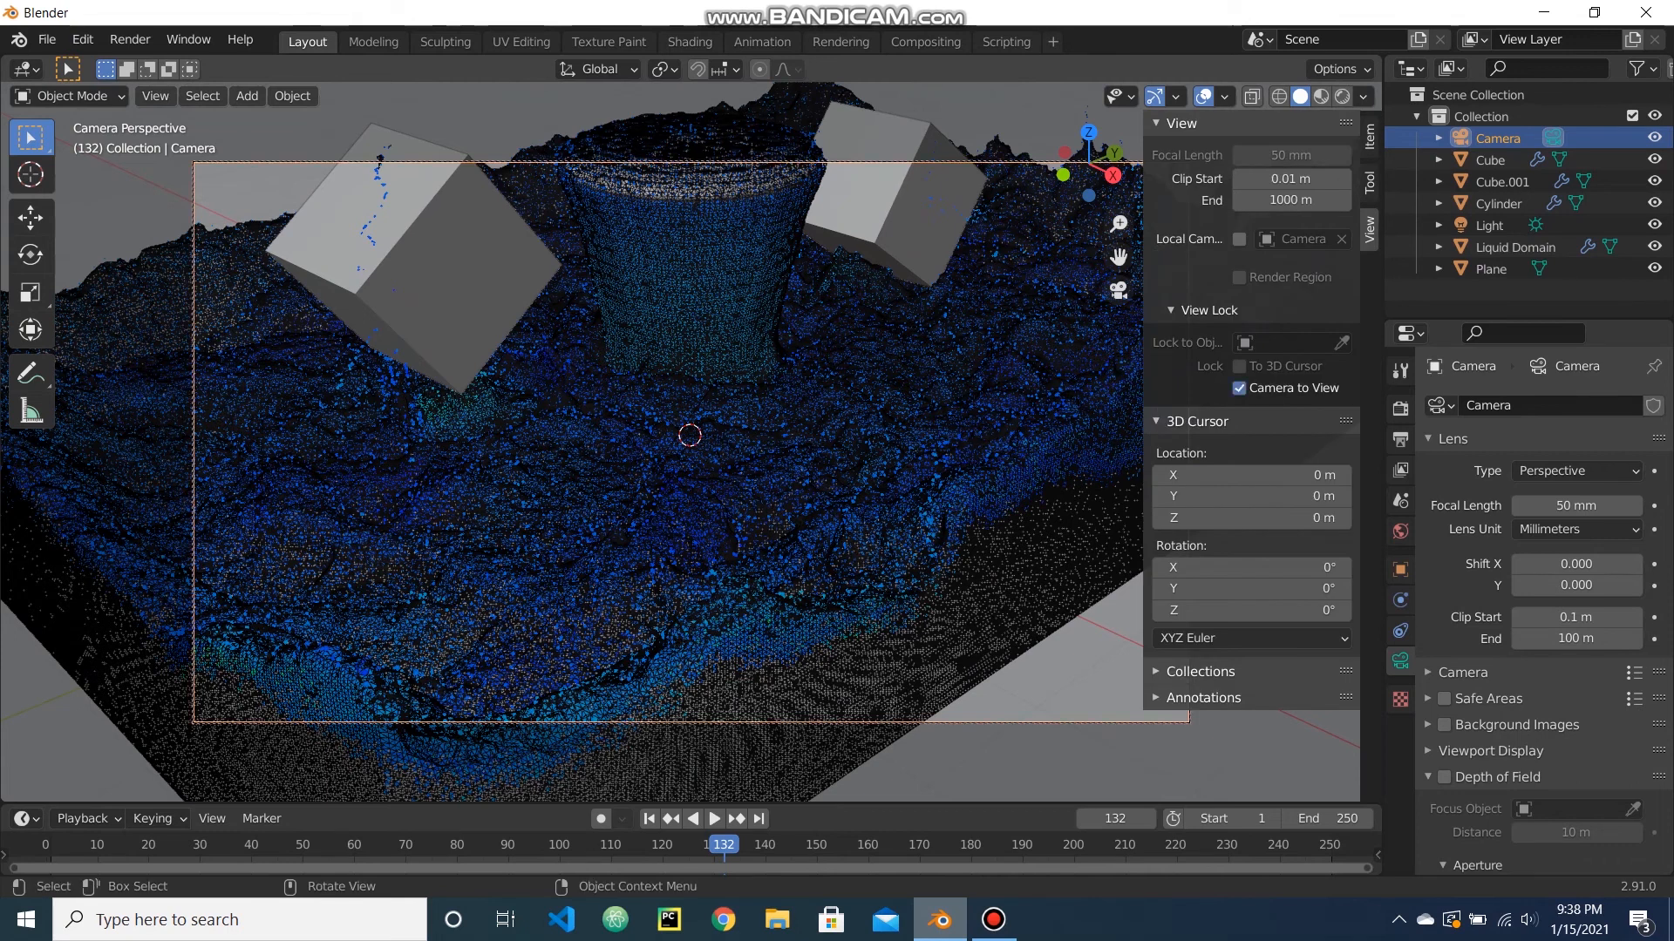
Reposition the locked camera to frame the whole liquid domain centrally from a raised corner angle, and hide the view settings.
scroll(689, 436, down, 8)
middle_drag(1007, 336, 450, 292)
scroll(635, 335, down, 4)
scroll(635, 335, down, 1)
scroll(463, 305, up, 1)
click(640, 488)
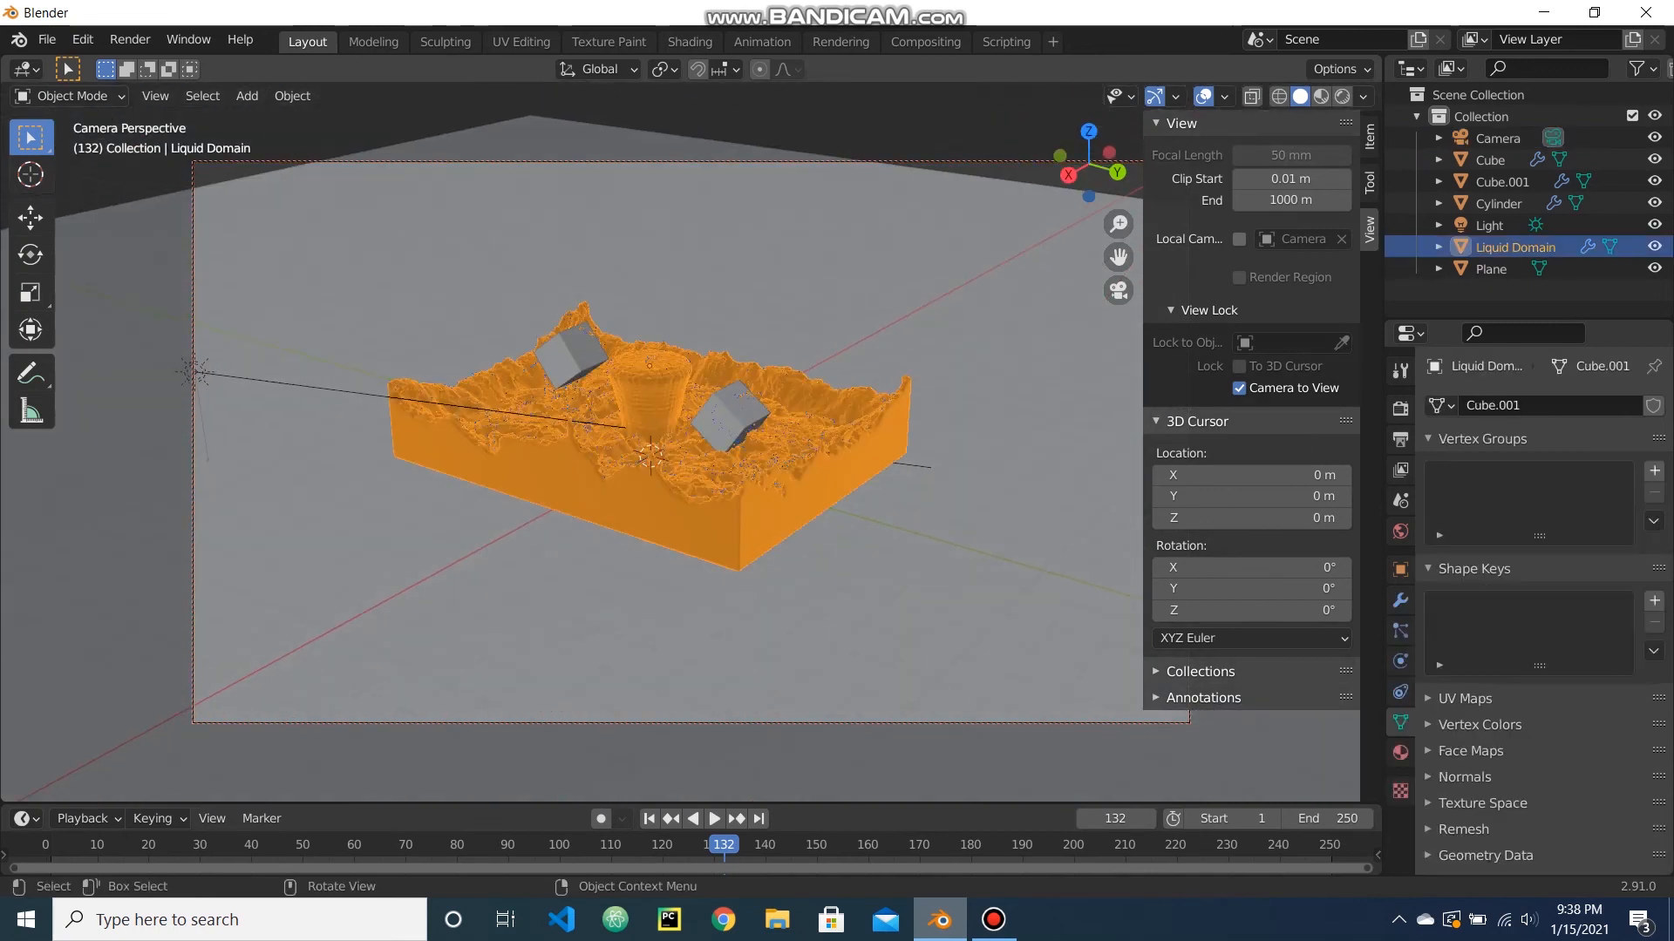
scroll(641, 488, up, 1)
shift+middle_drag(641, 488, 768, 481)
scroll(686, 491, down, 1)
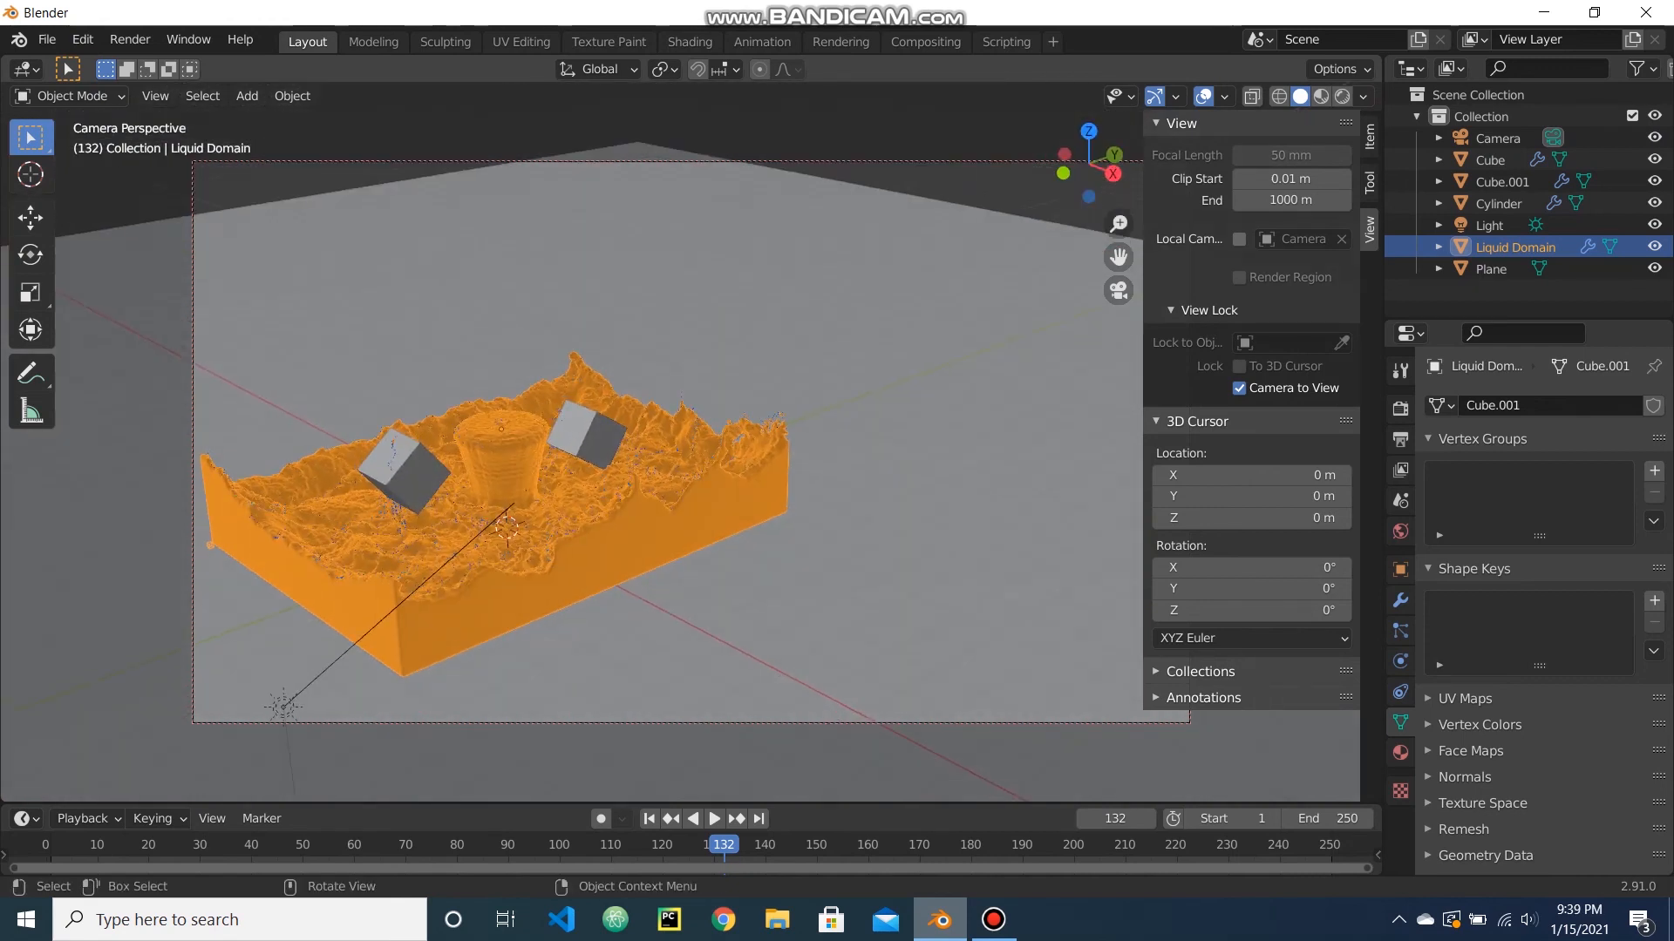
shift+middle_drag(611, 506, 811, 446)
key(n)
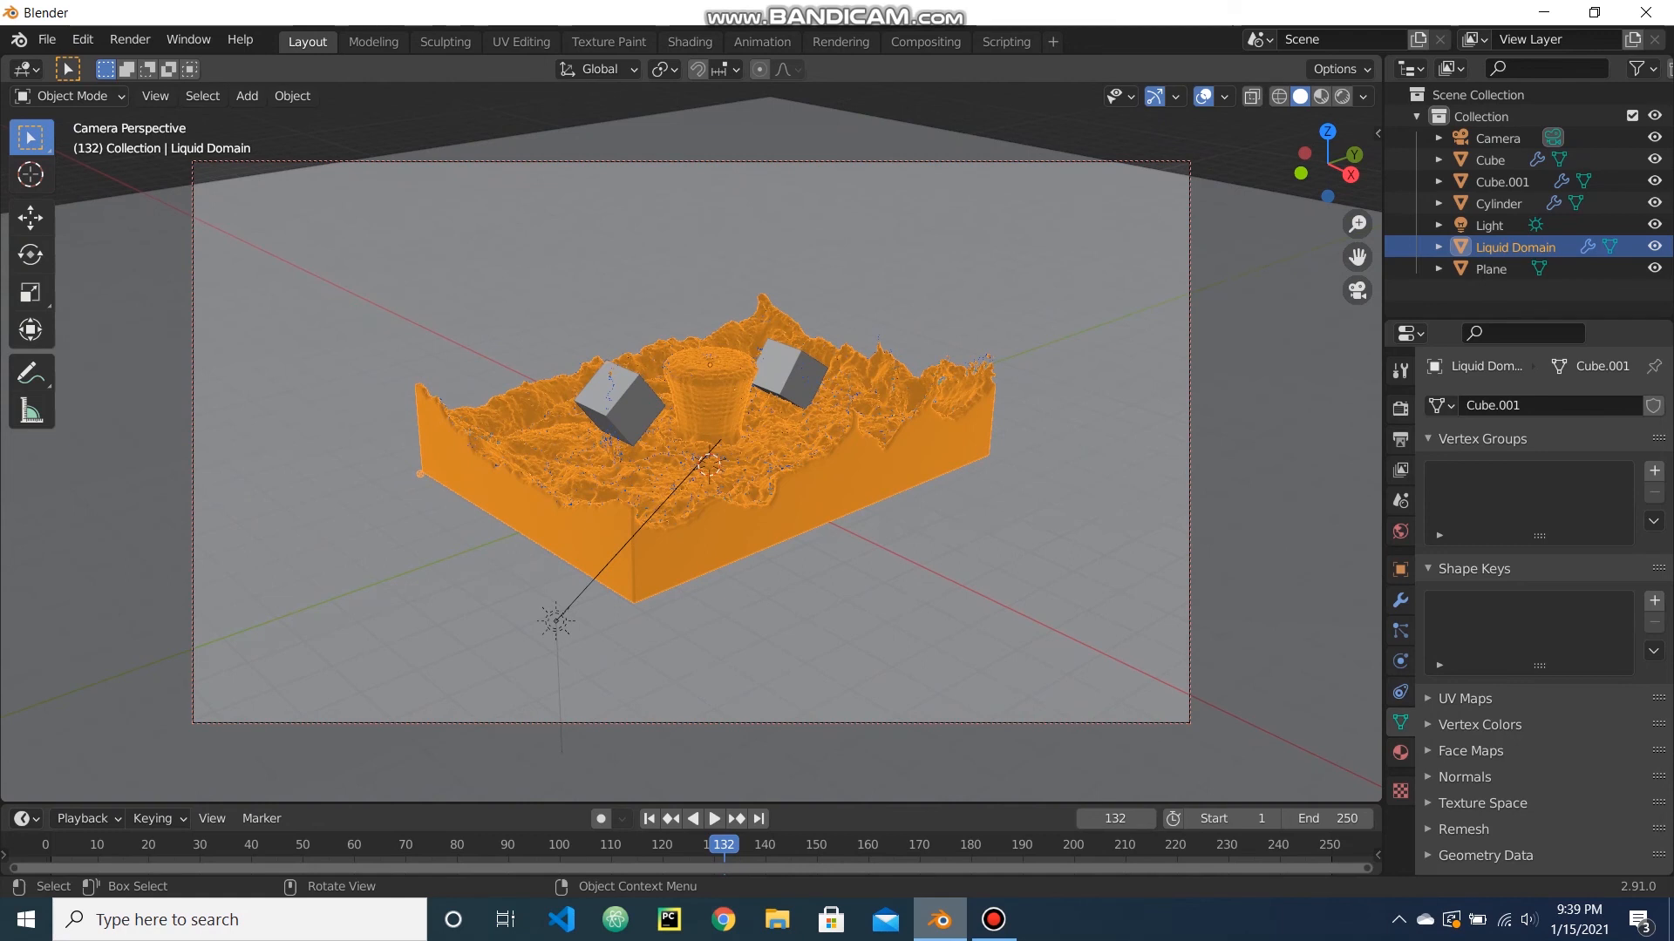
Set the camera's clip end distance to 10000 m.
click(1498, 138)
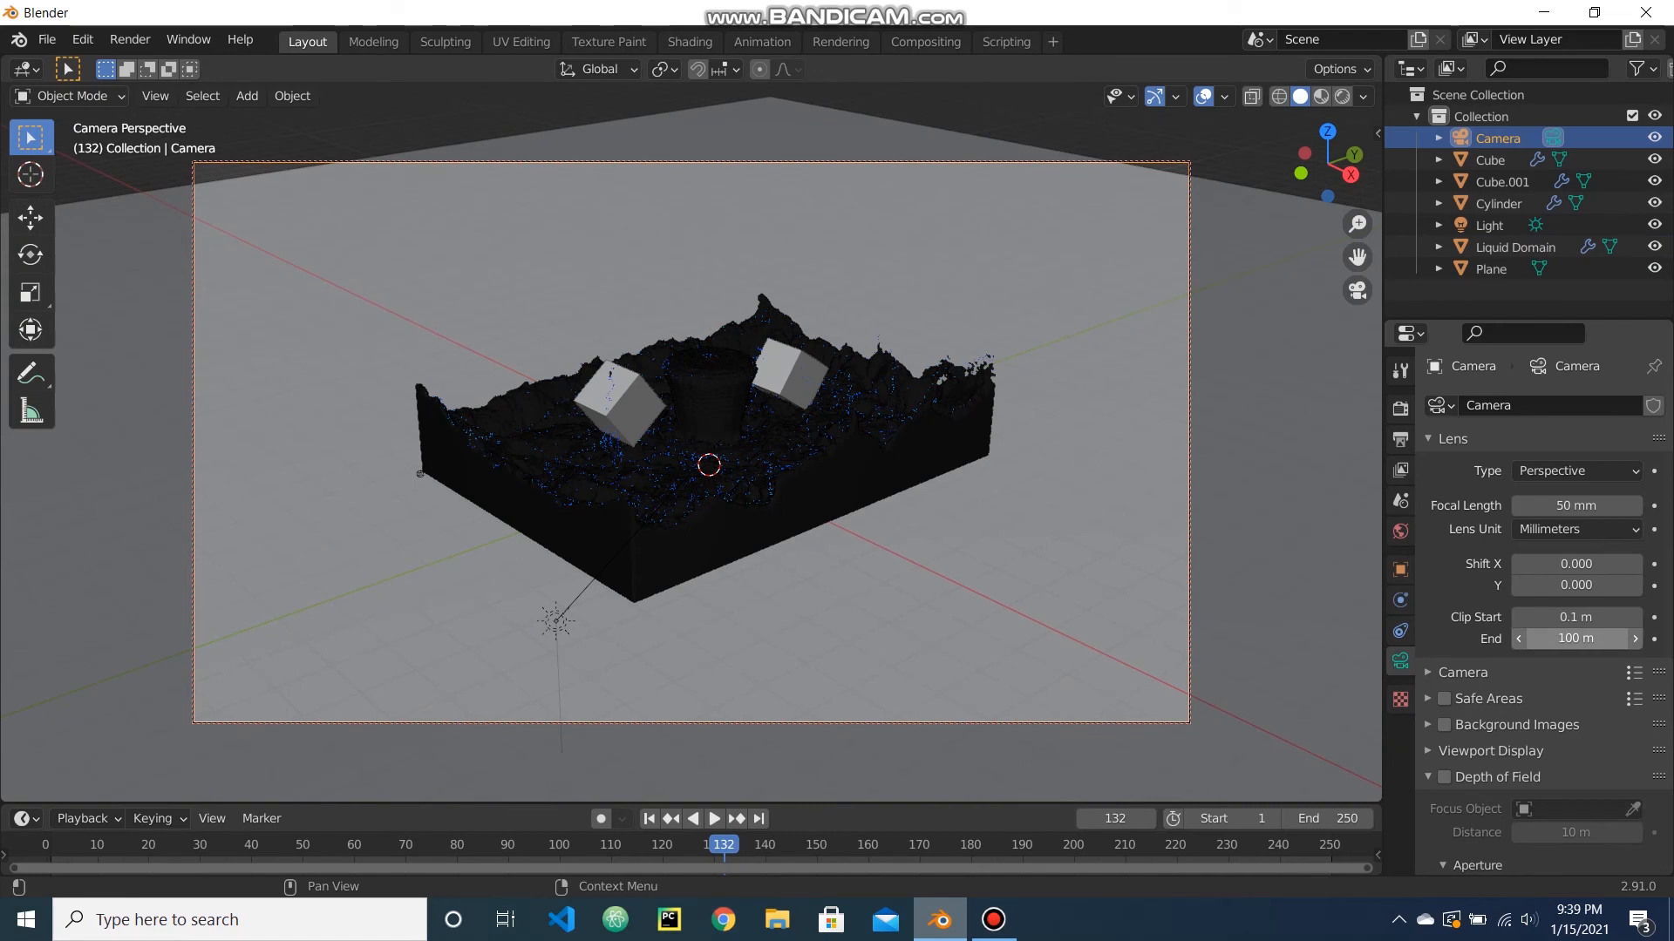
click(1576, 638)
text(10000)
key(Return)
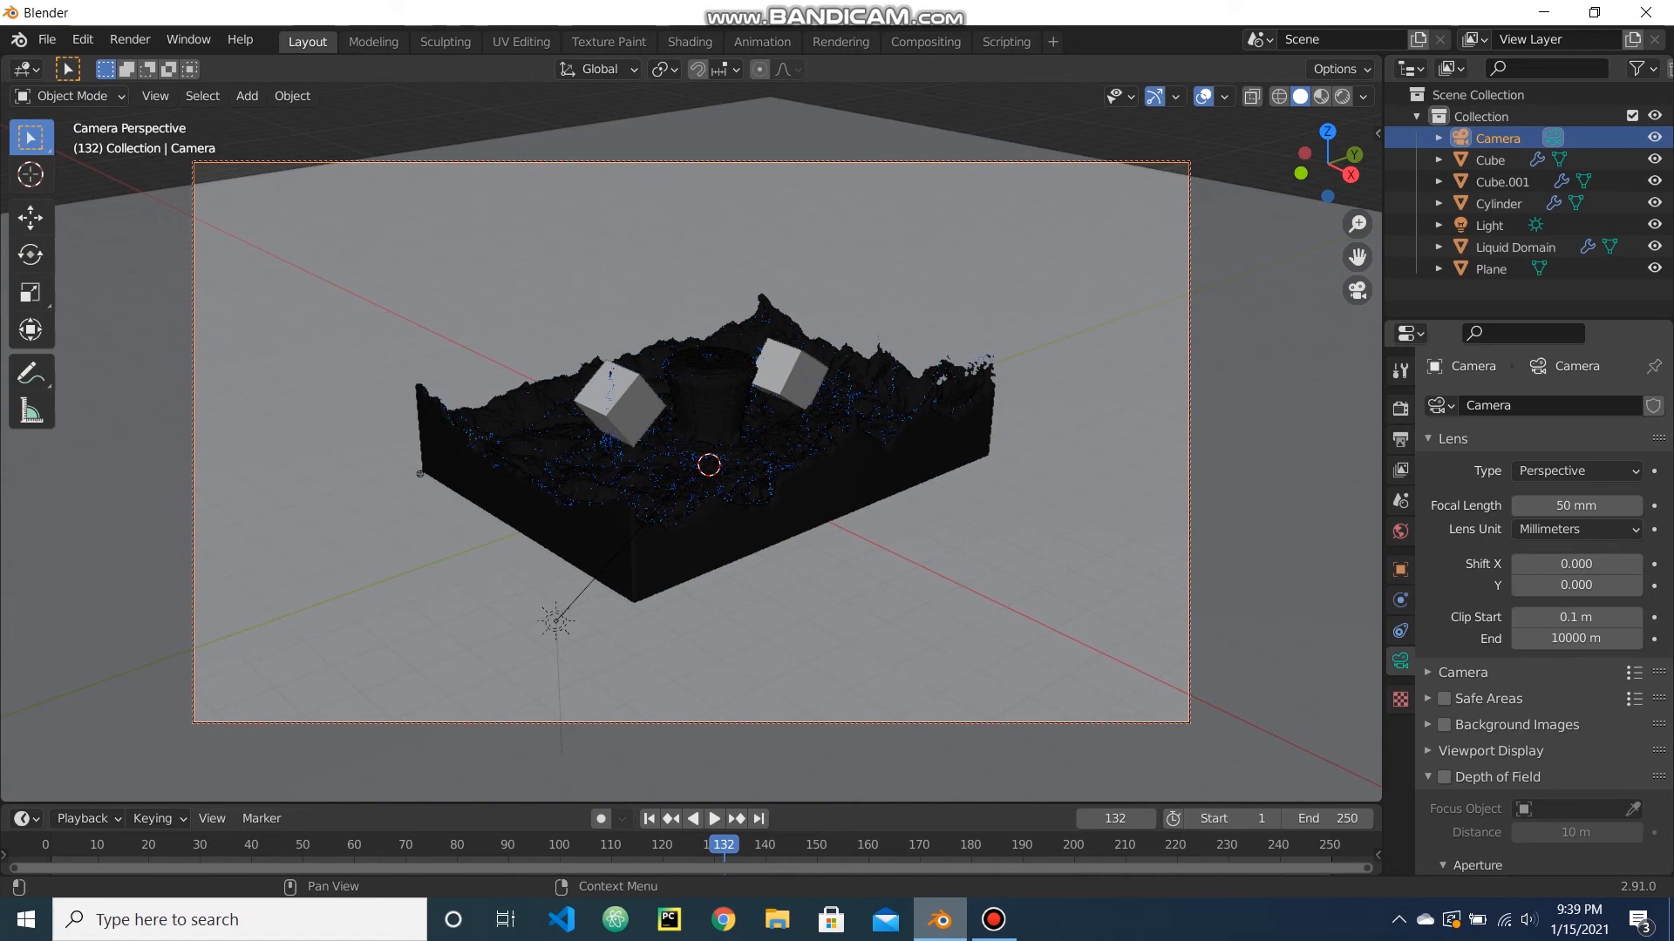
Preview the camera view in rendered shading with the overlays temporarily hidden, and deselect the liquid domain.
click(741, 501)
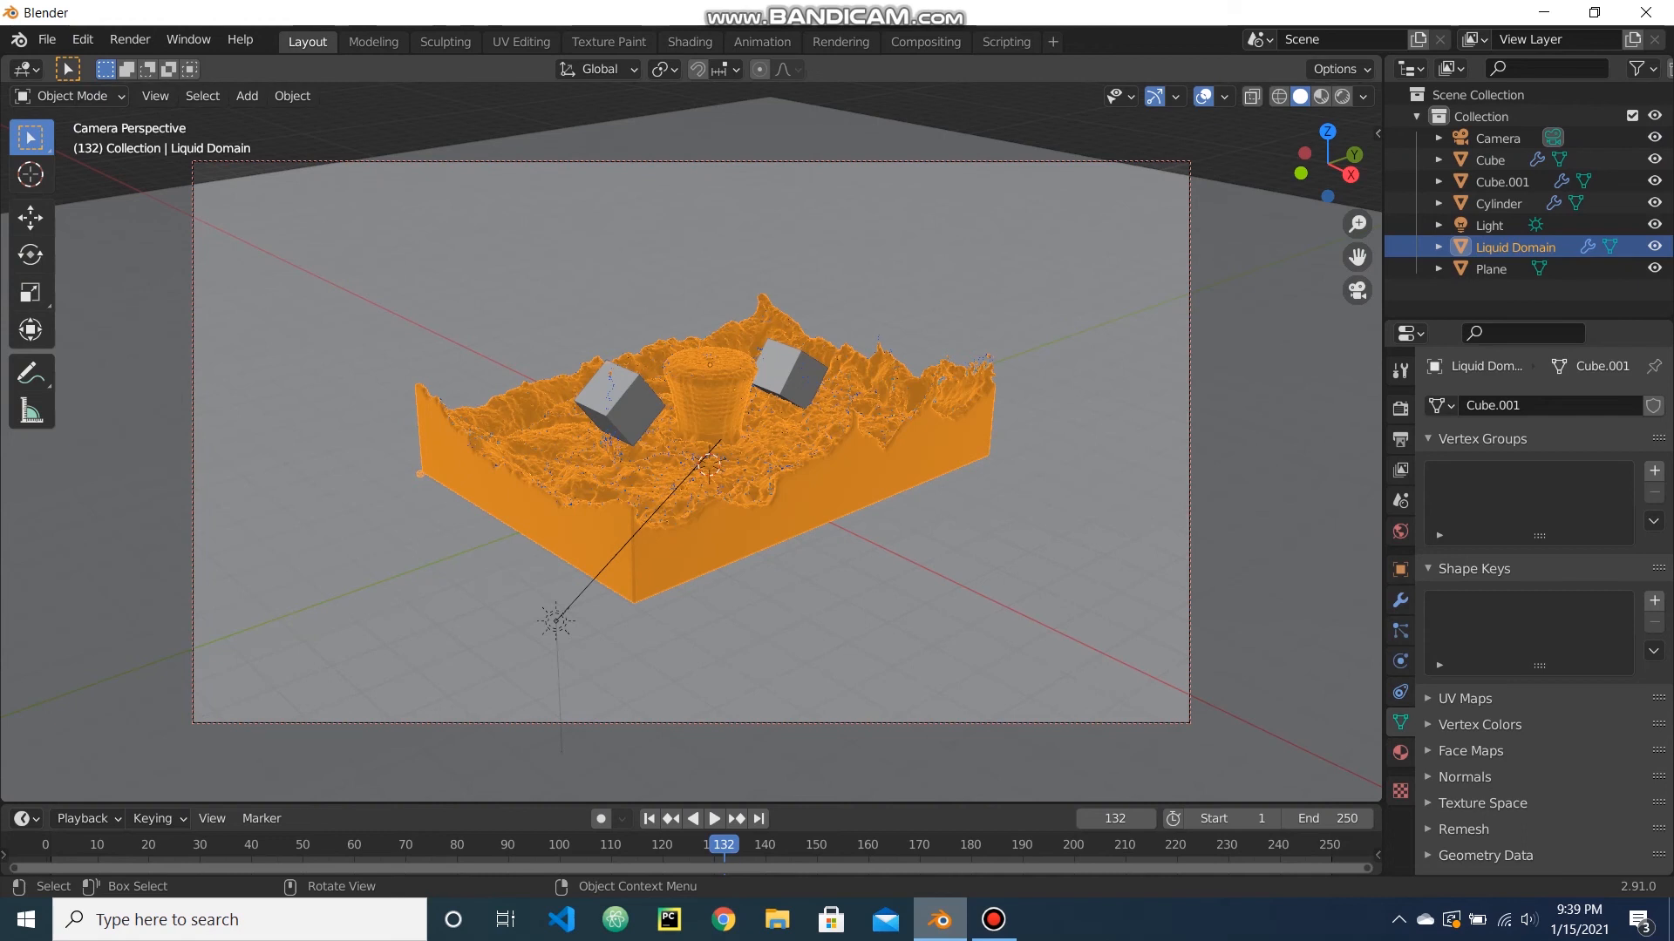
click(1343, 96)
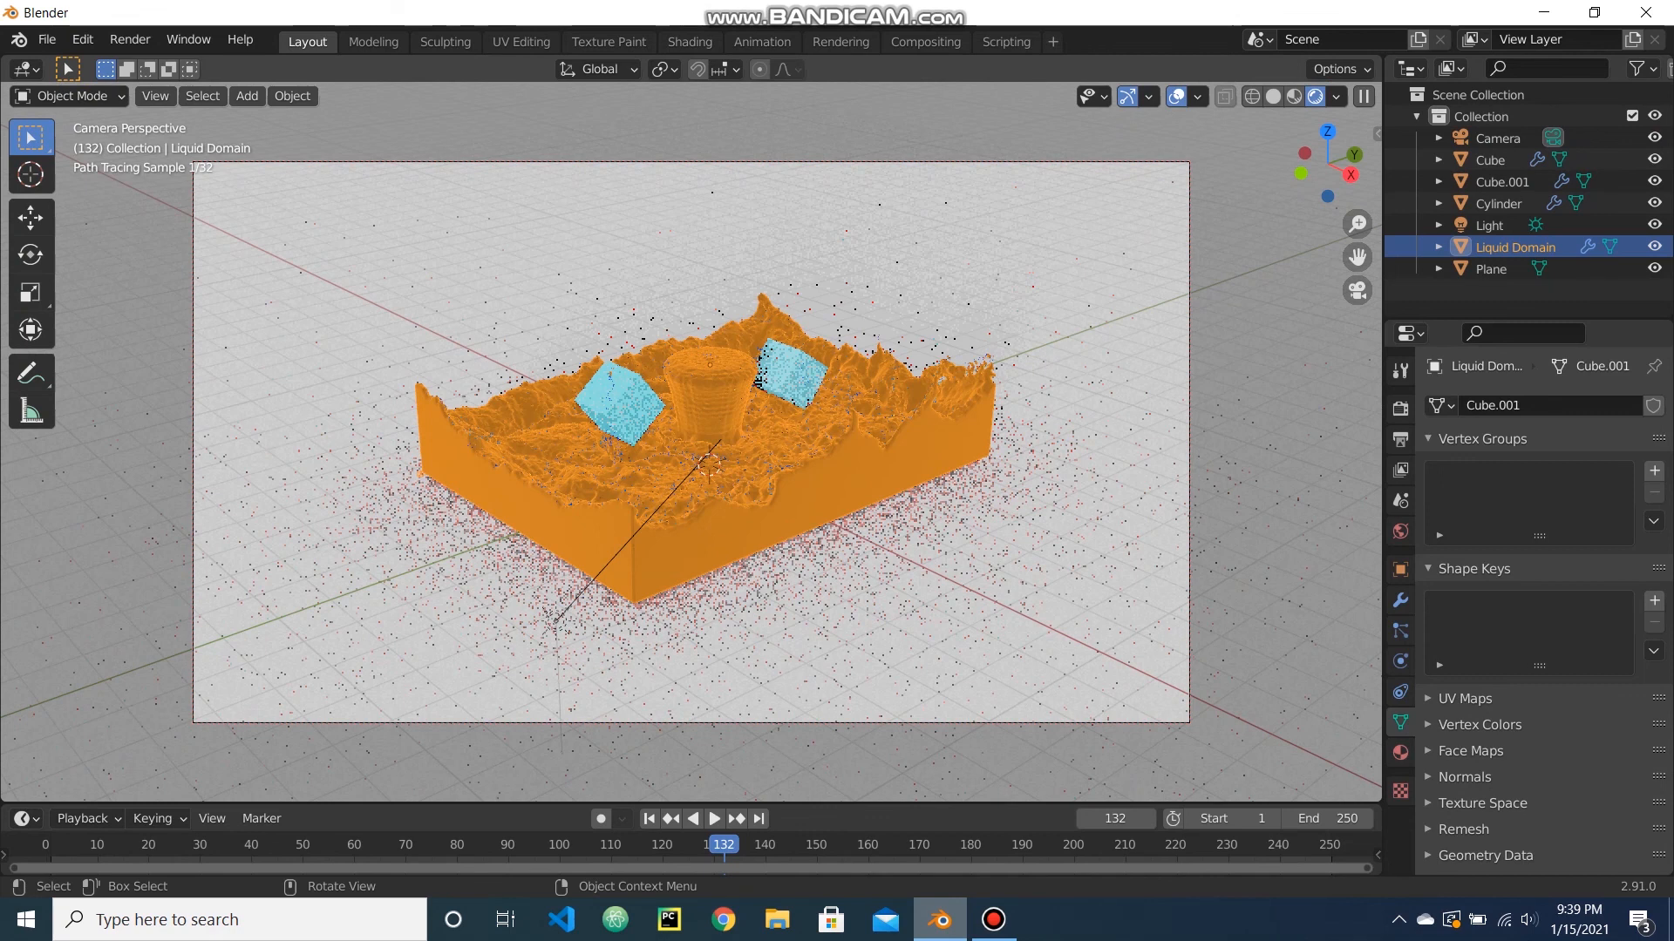
key(shift+alt+z)
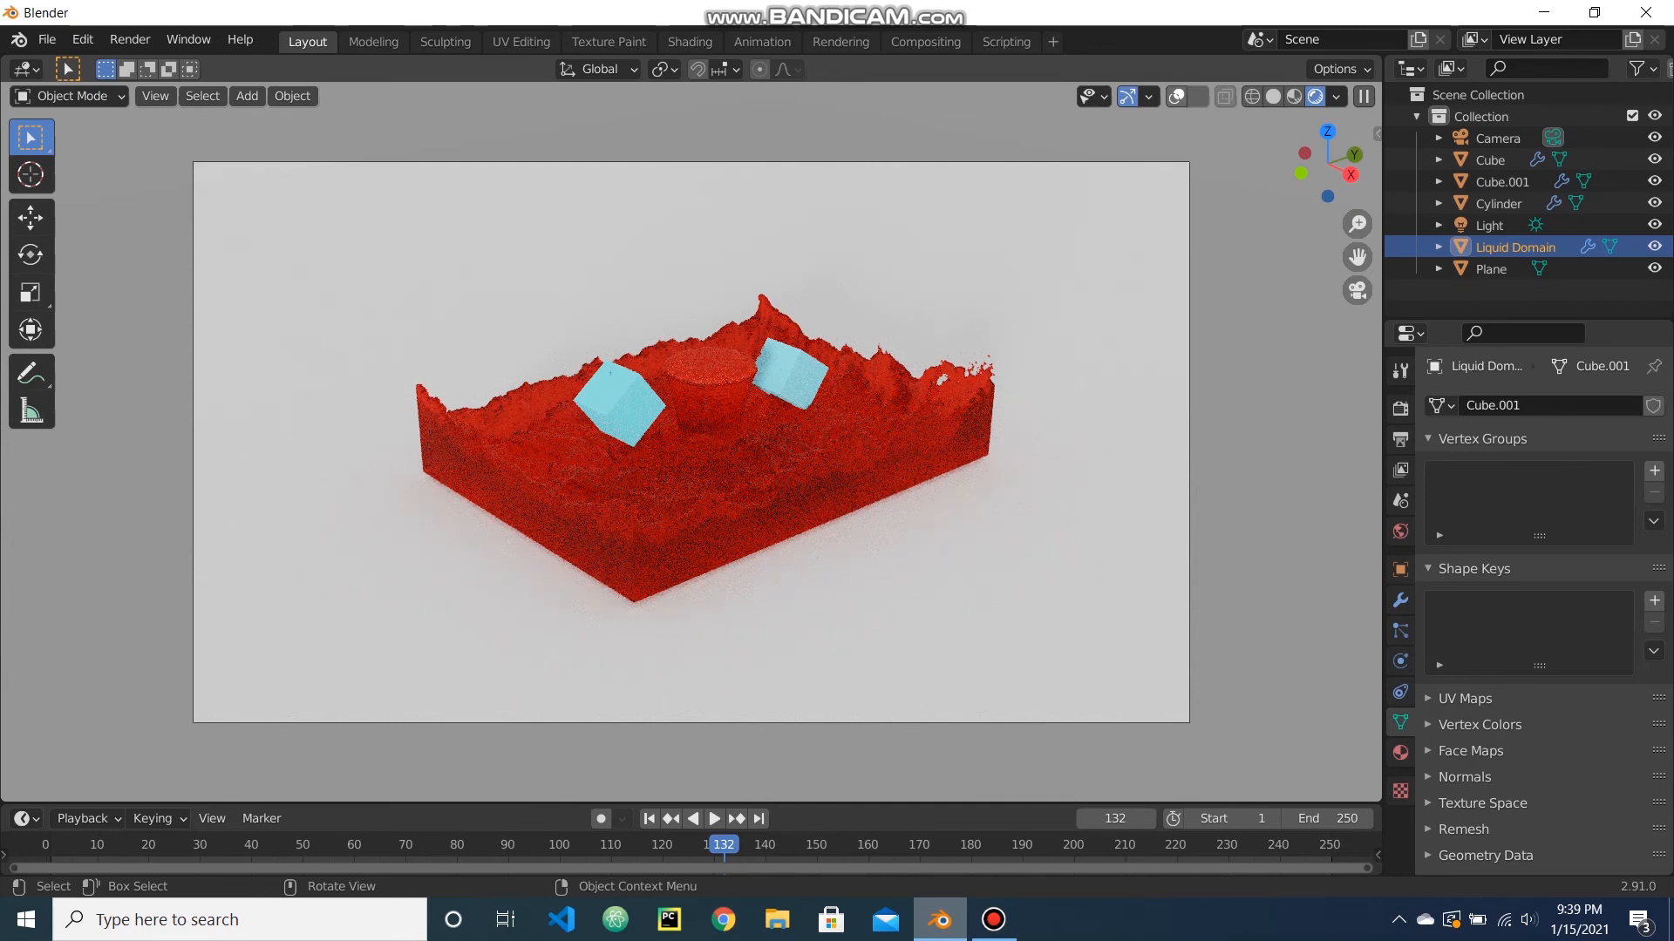
key(alt+a)
key(shift+alt+z)
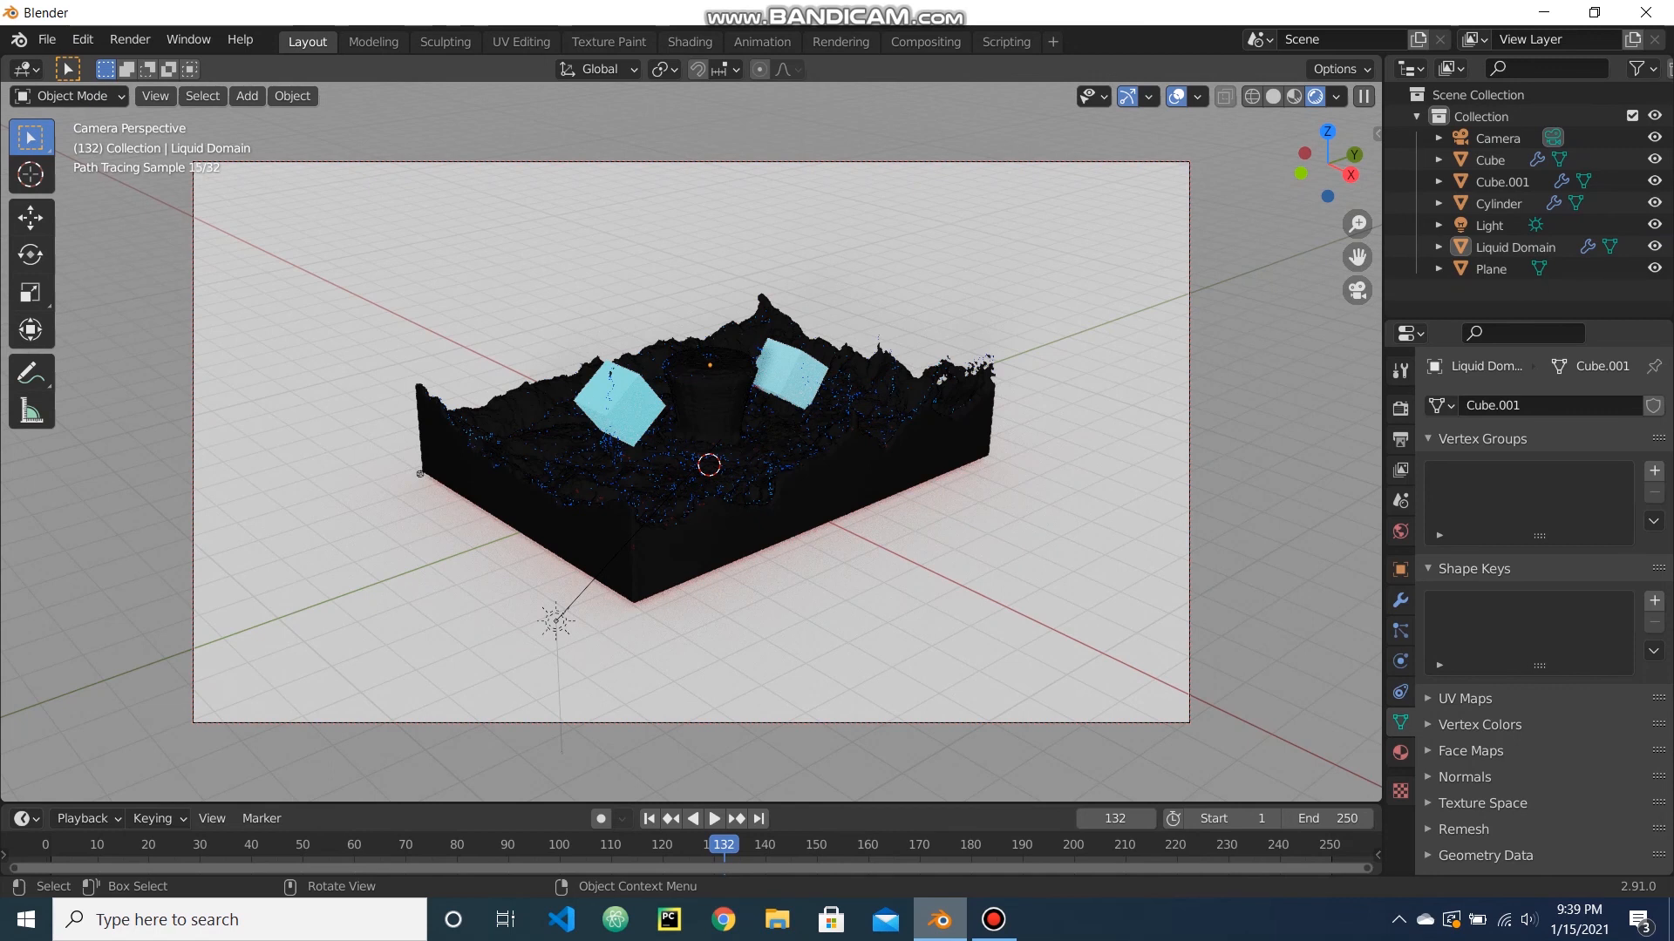
Select the liquid domain, preview the rendered camera view with overlays temporarily hidden, and return the viewport to solid shading.
click(707, 497)
key(shift+alt+z)
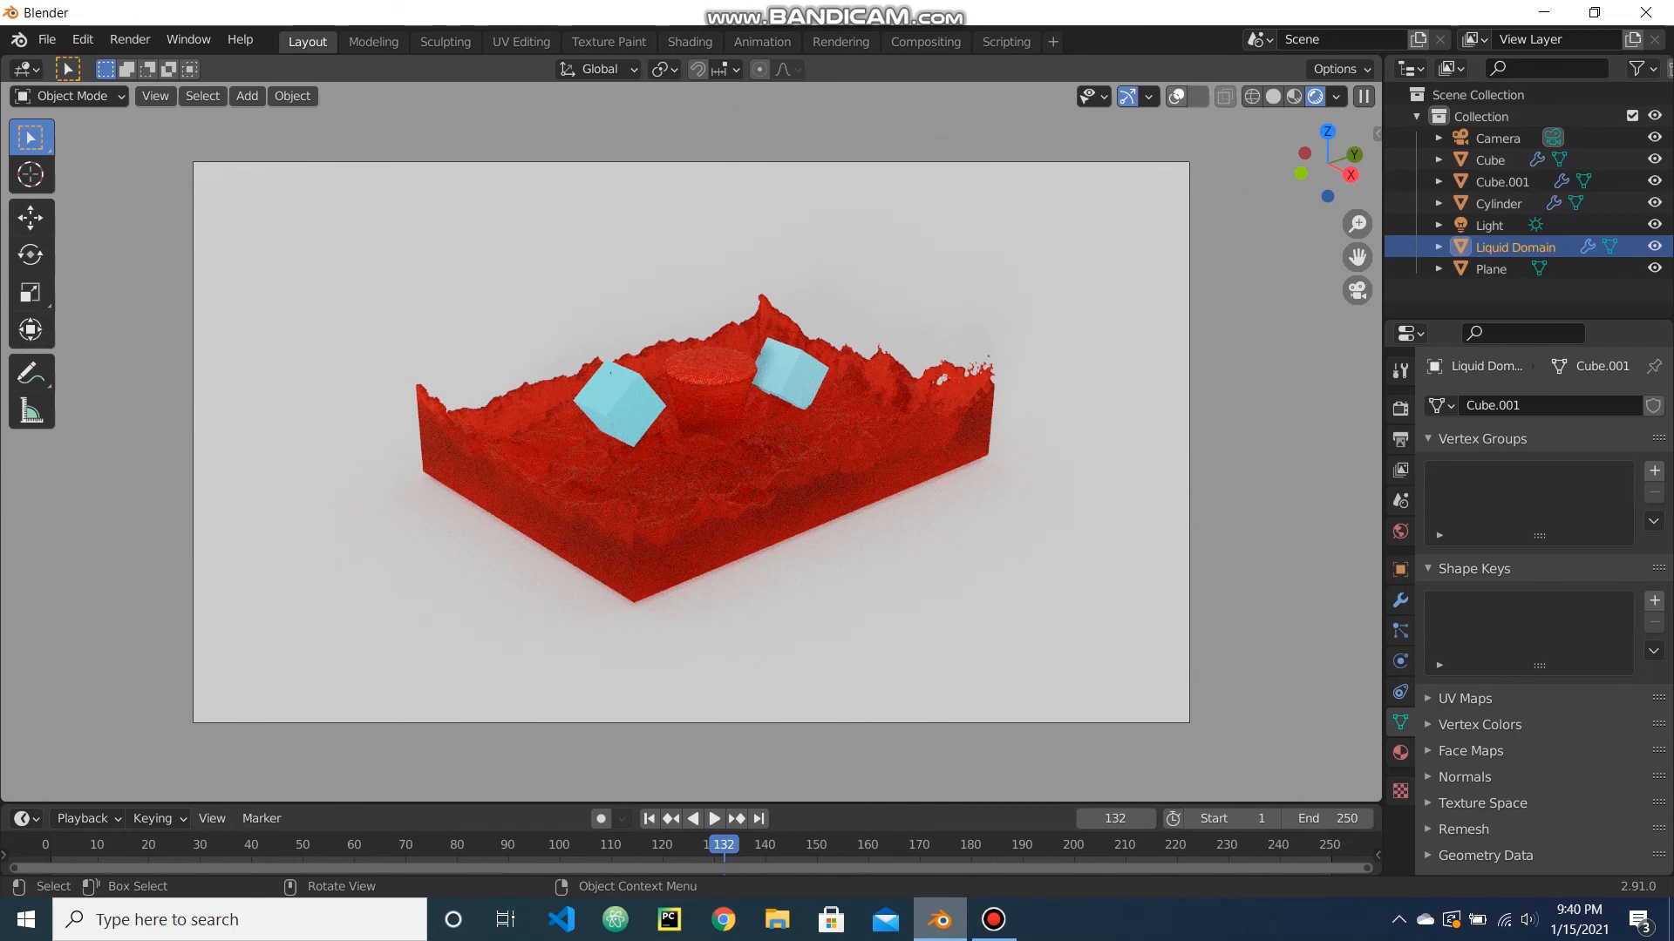
key(shift+alt+z)
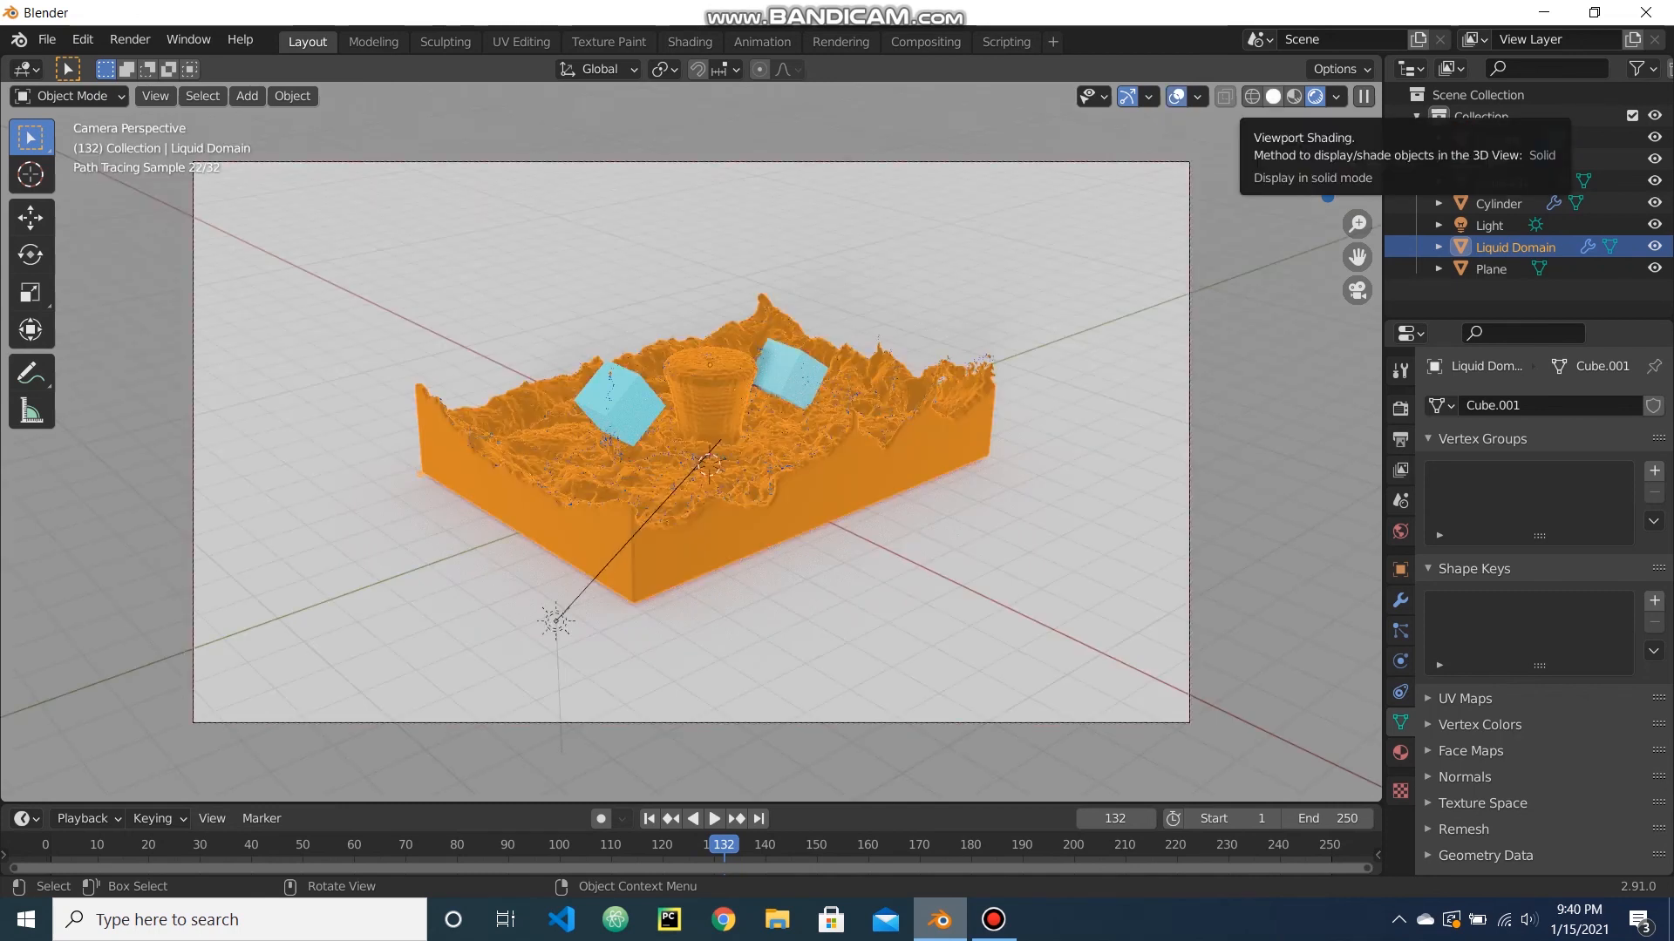
click(1273, 96)
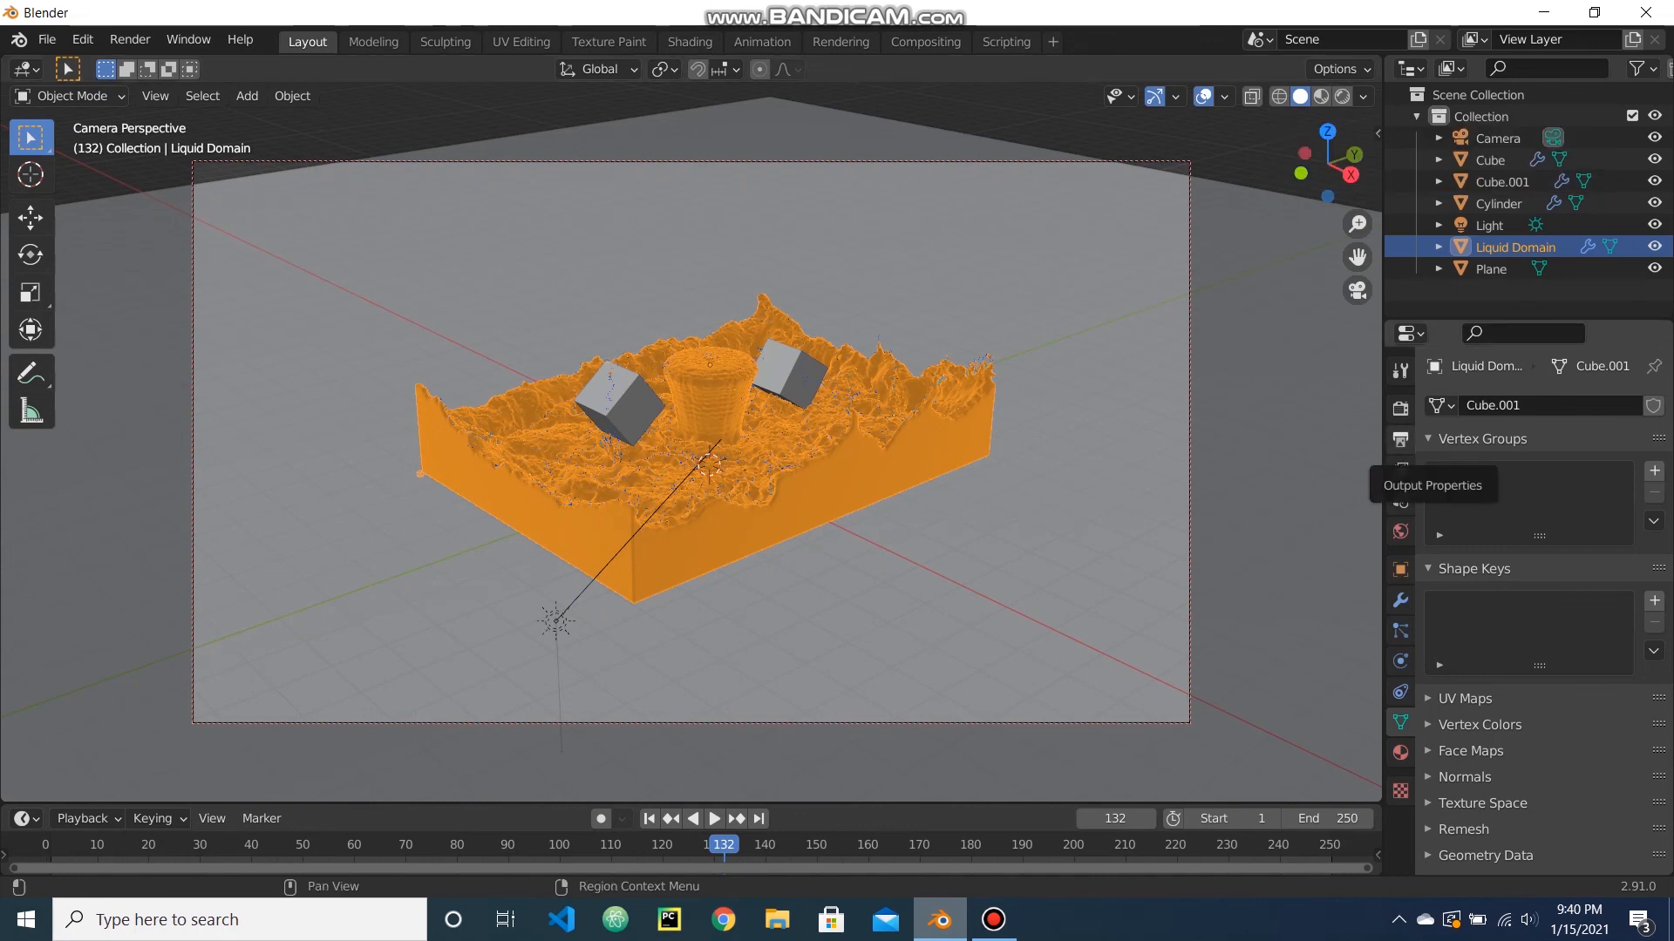
Set the scene's output frame rate to 30 fps.
click(1400, 439)
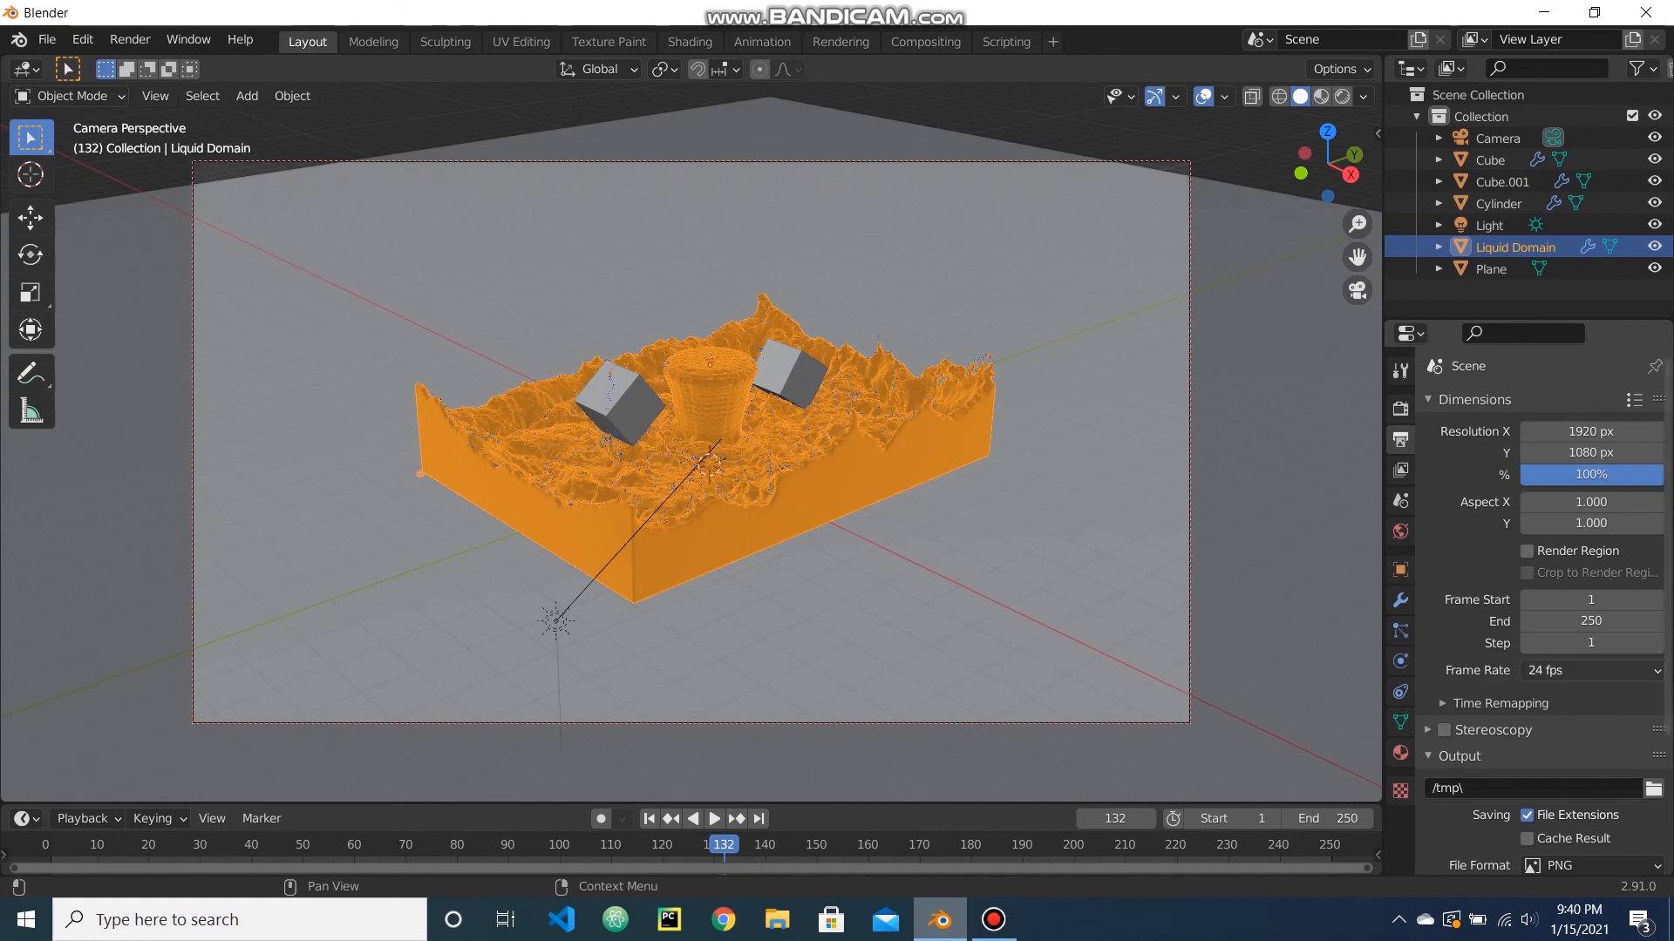
click(1569, 670)
click(1565, 782)
Set the output file format to AVI JPEG with 100% quality.
scroll(1586, 672, down, 5)
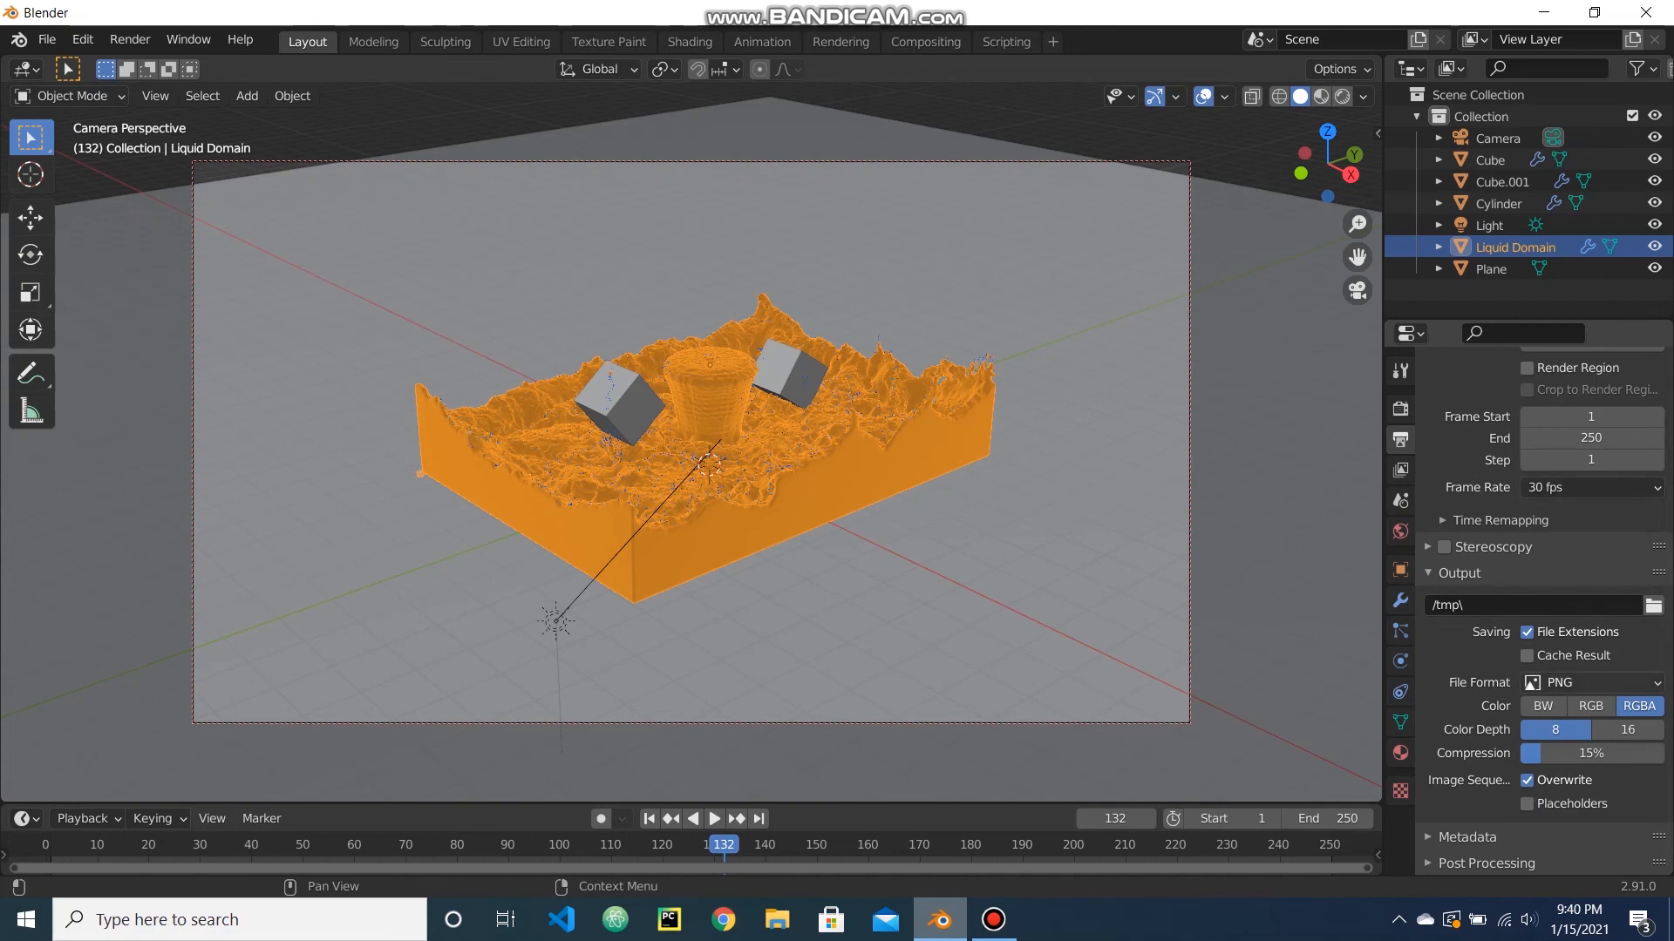
click(1591, 683)
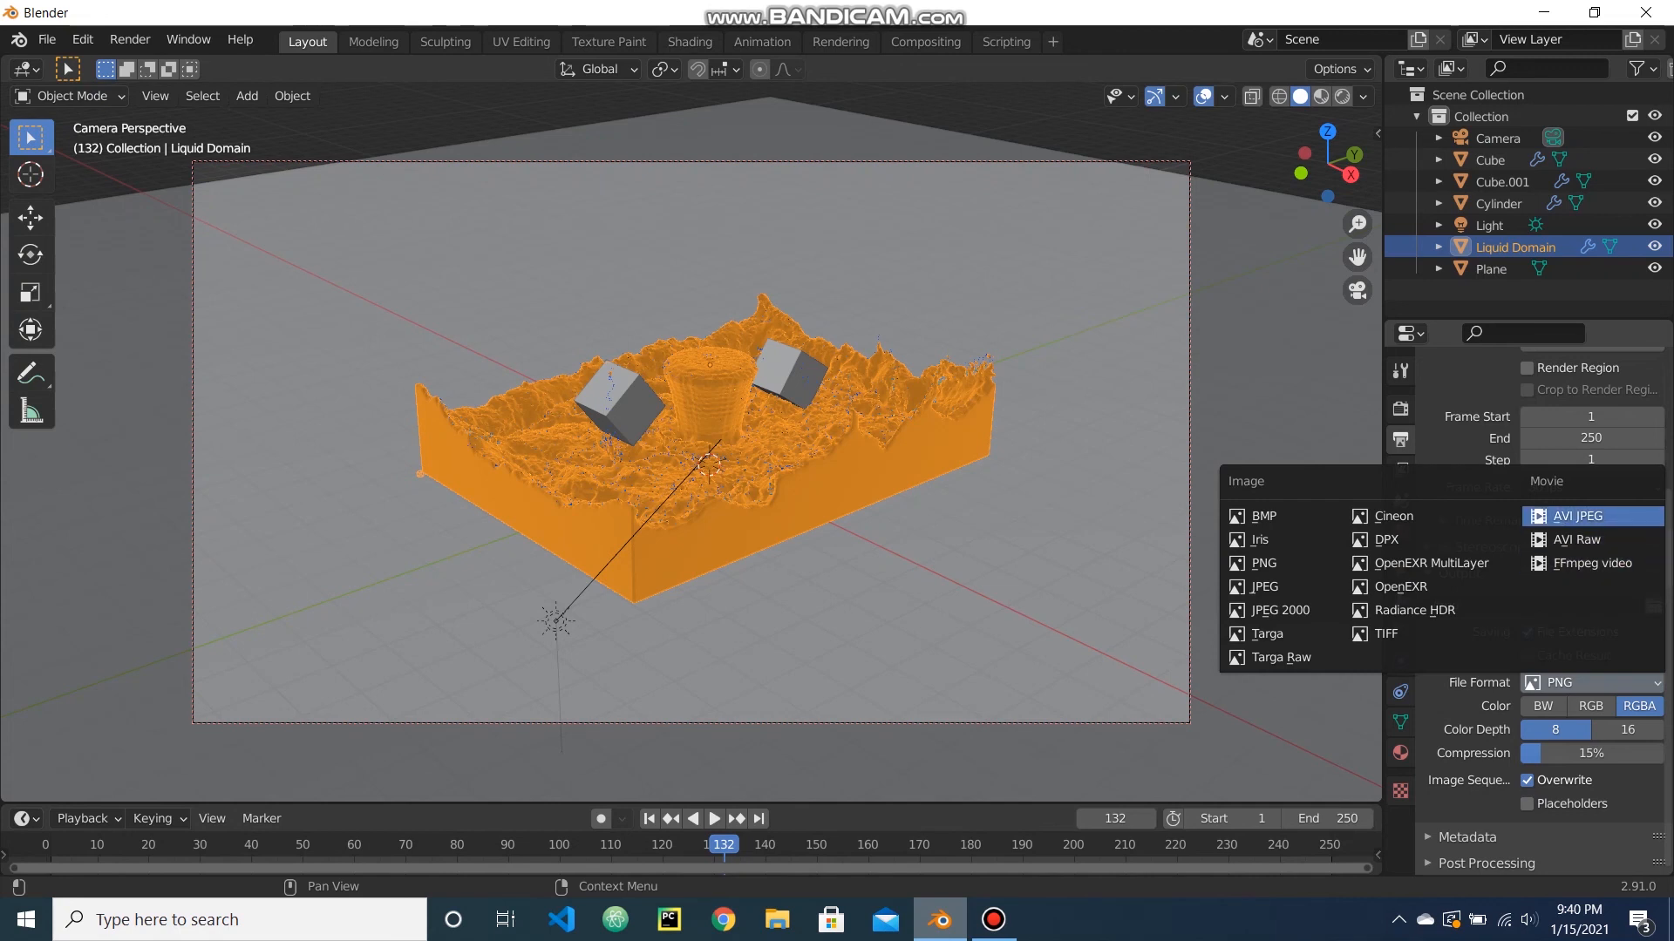
click(1578, 516)
drag(1628, 804, 1664, 804)
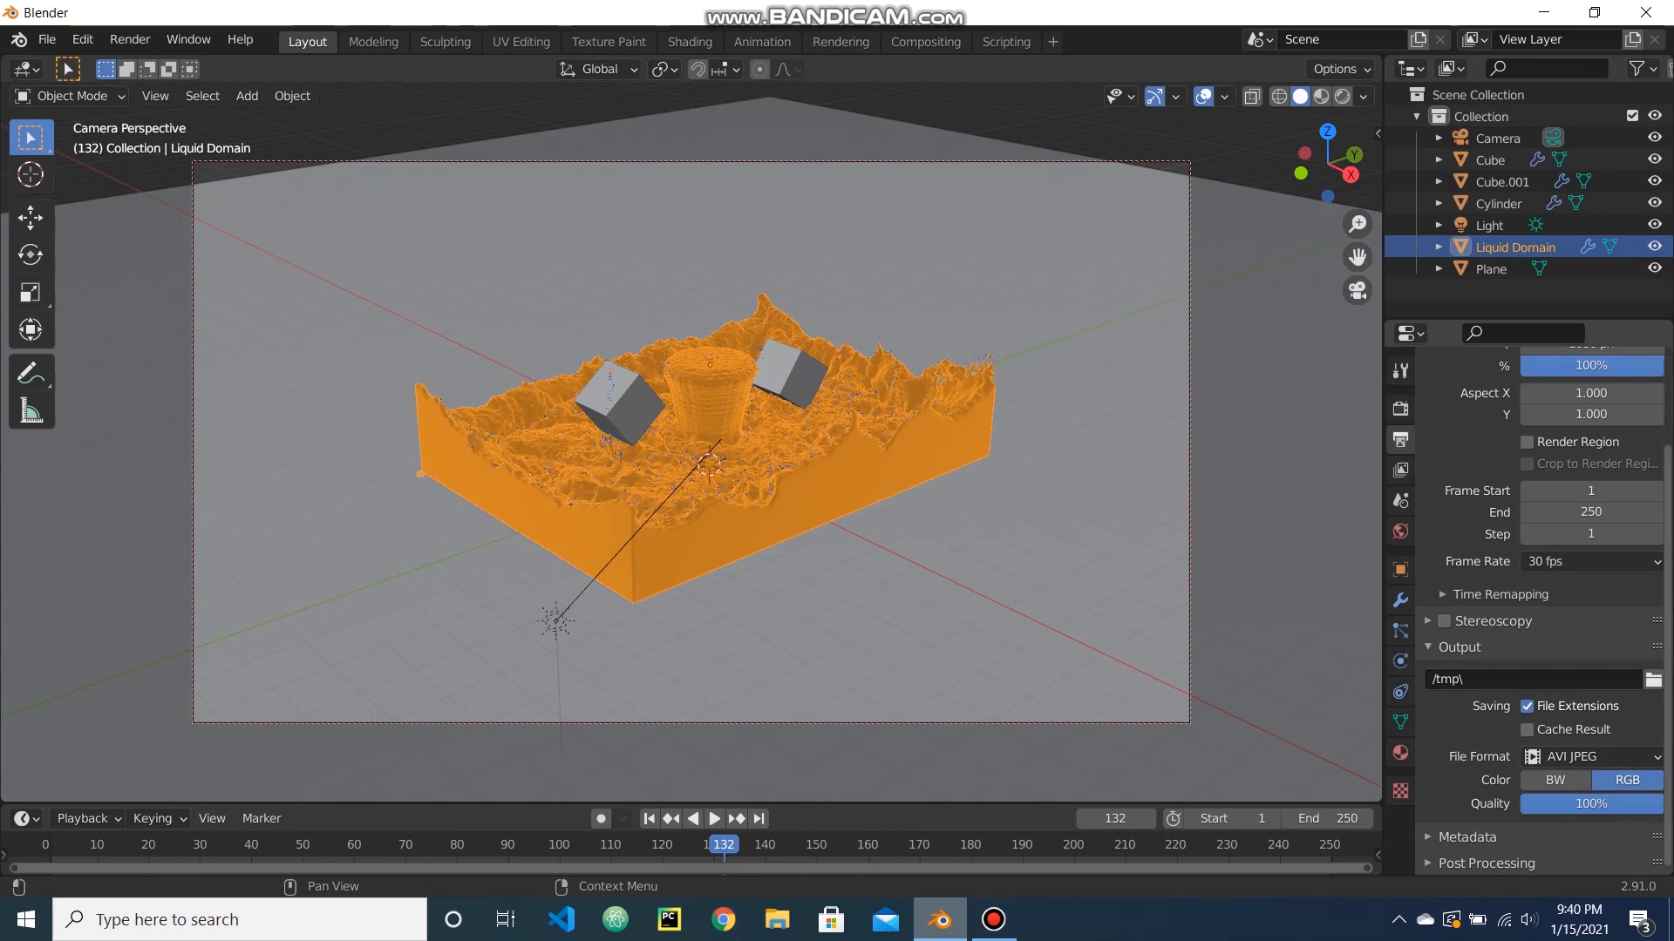
Set the render output to a file named "water col tut" in the Downloads folder and recheck the chosen location.
click(1653, 679)
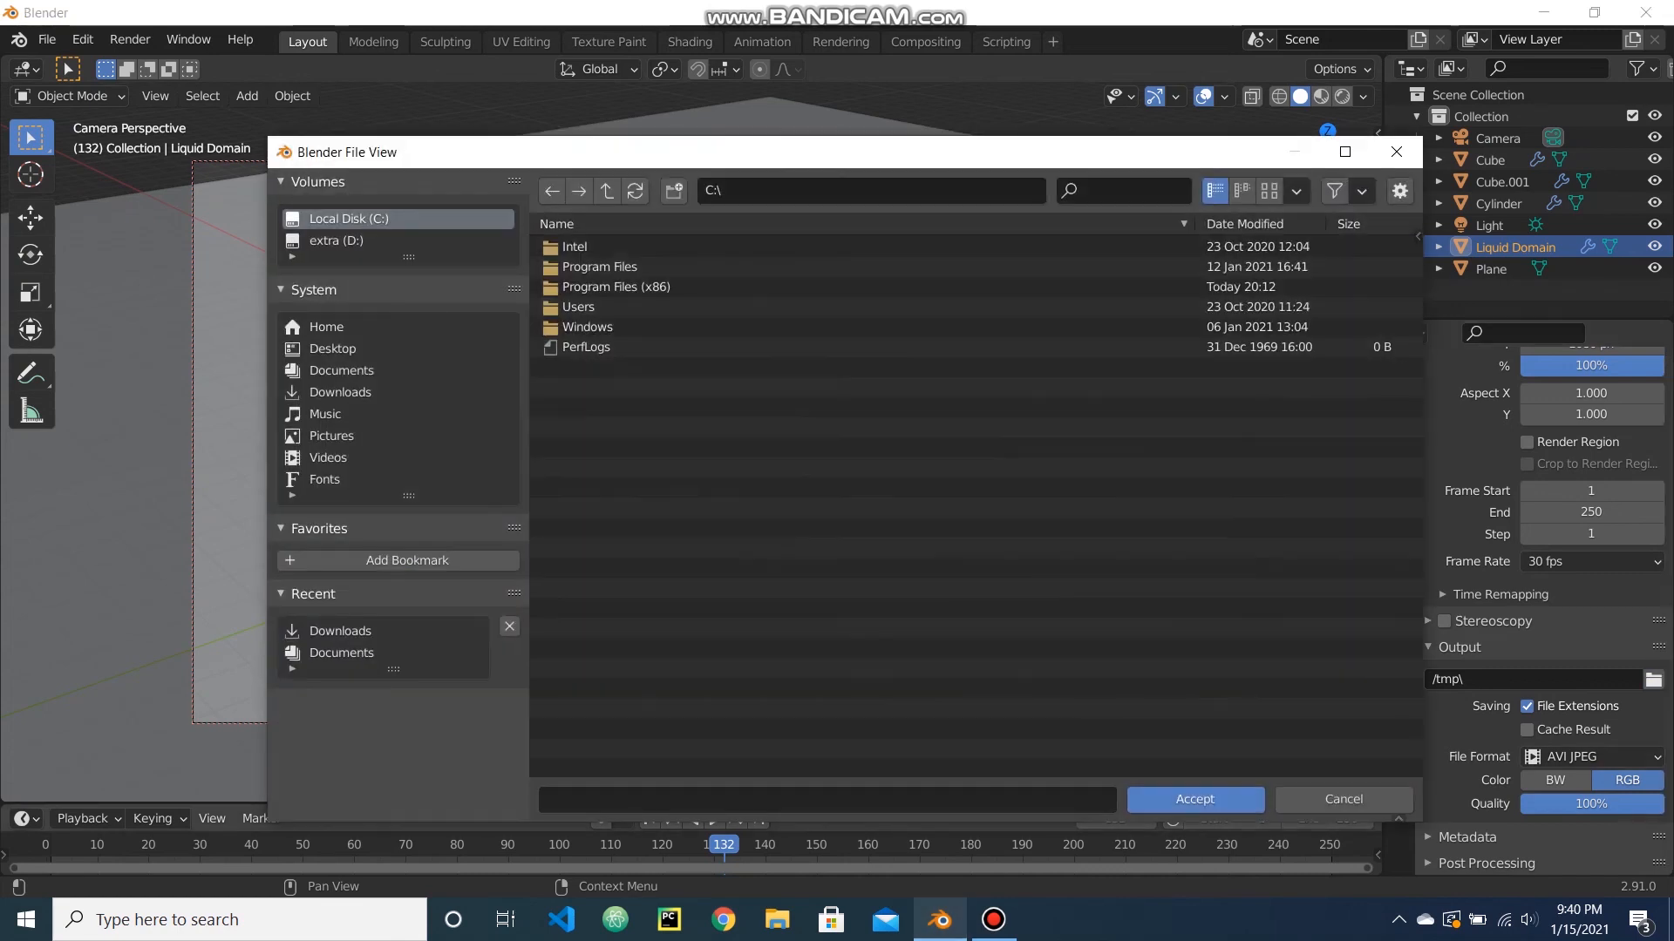
click(827, 799)
click(340, 392)
click(340, 393)
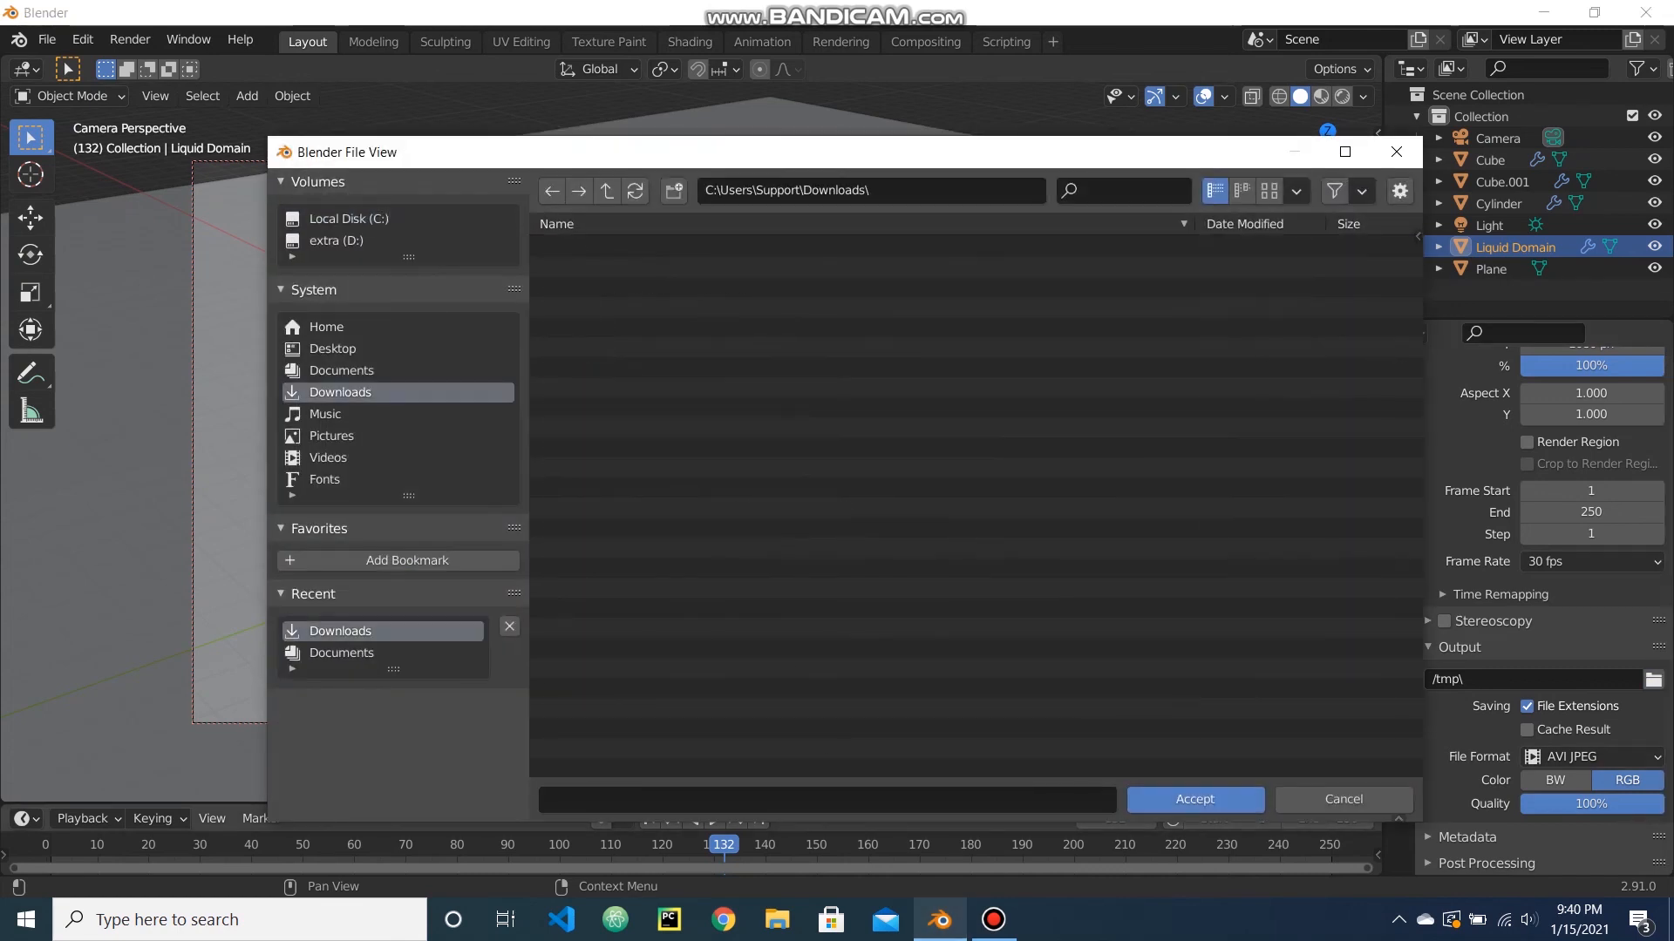
click(827, 800)
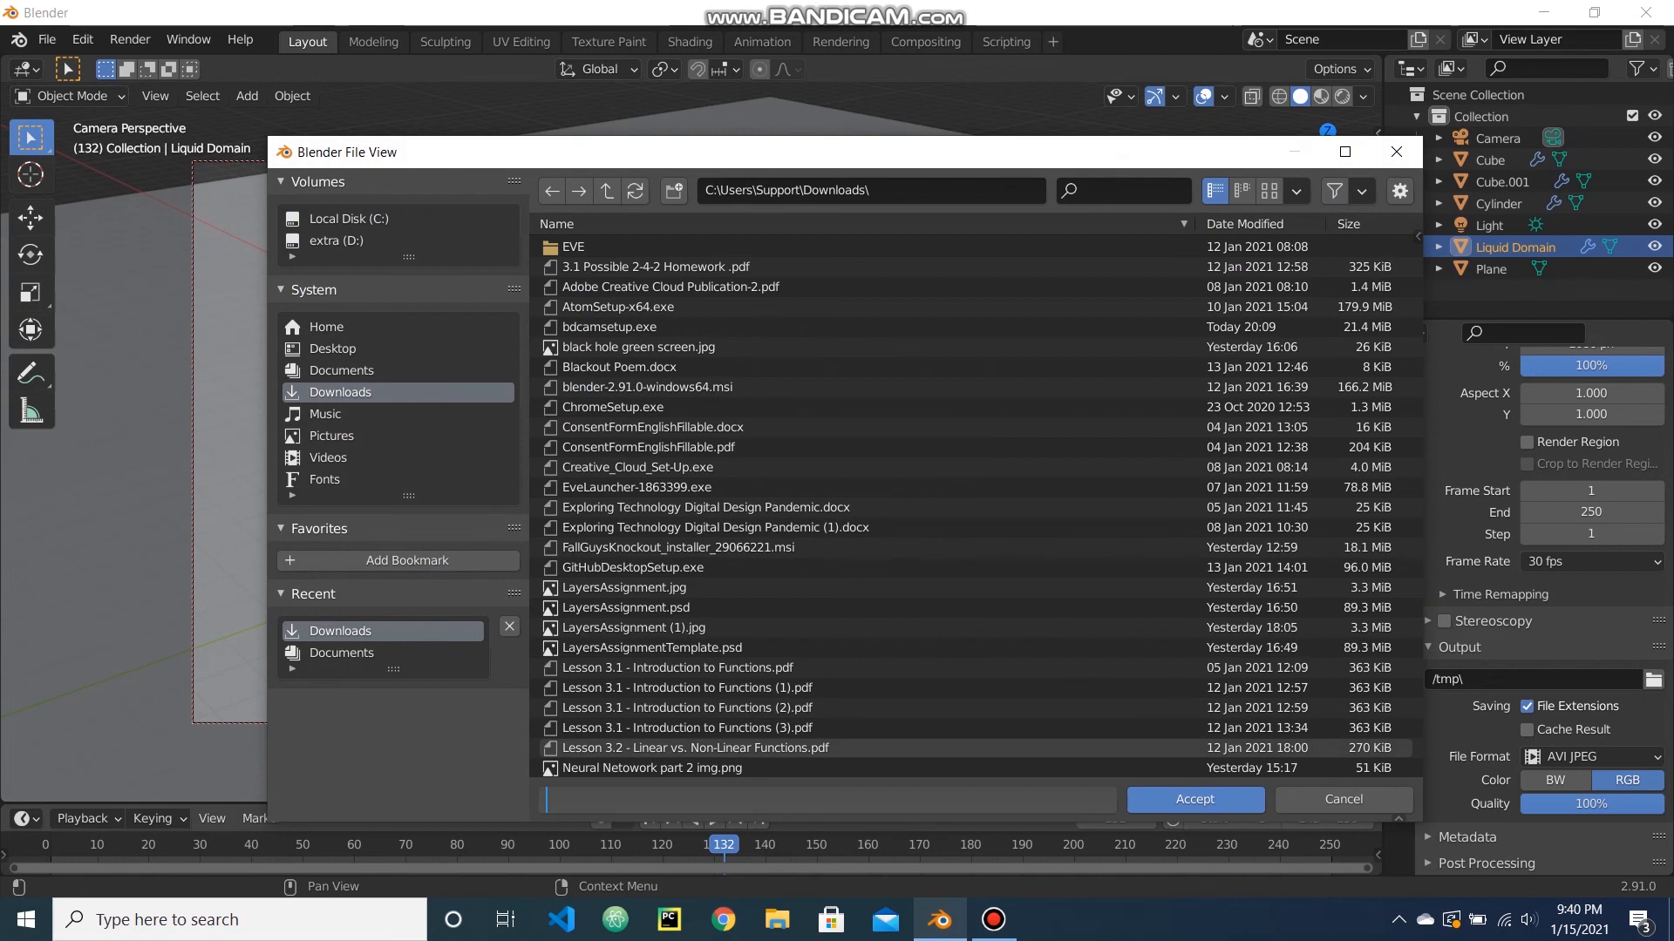
text(water c)
text(ol tut)
key(Return)
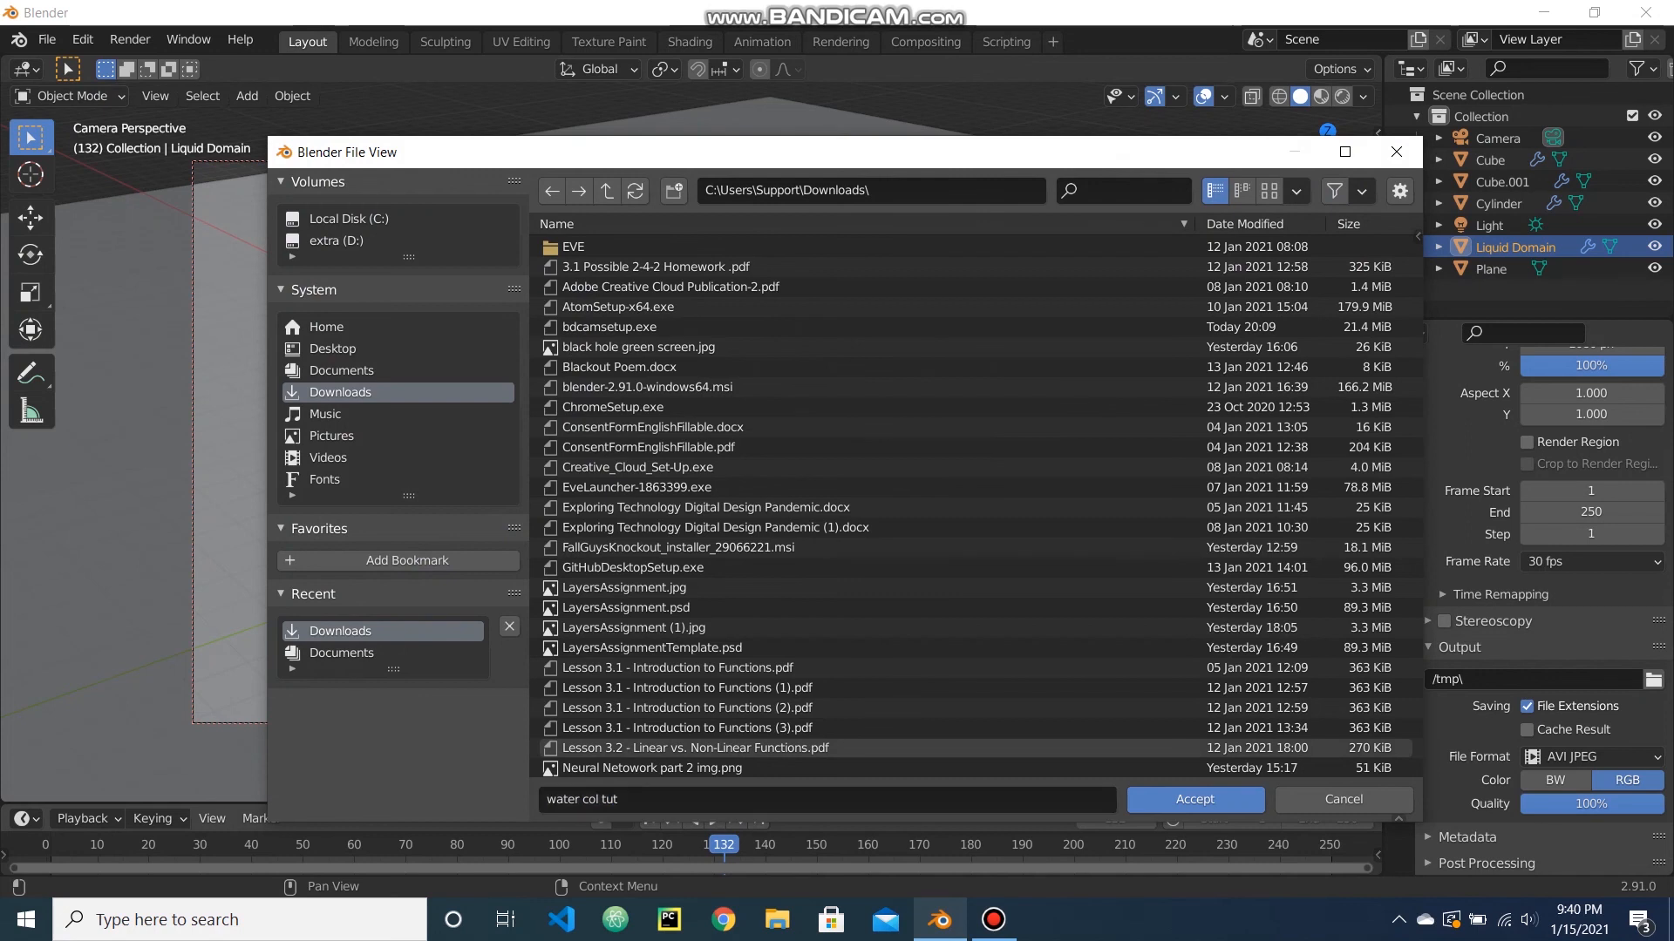
click(1195, 800)
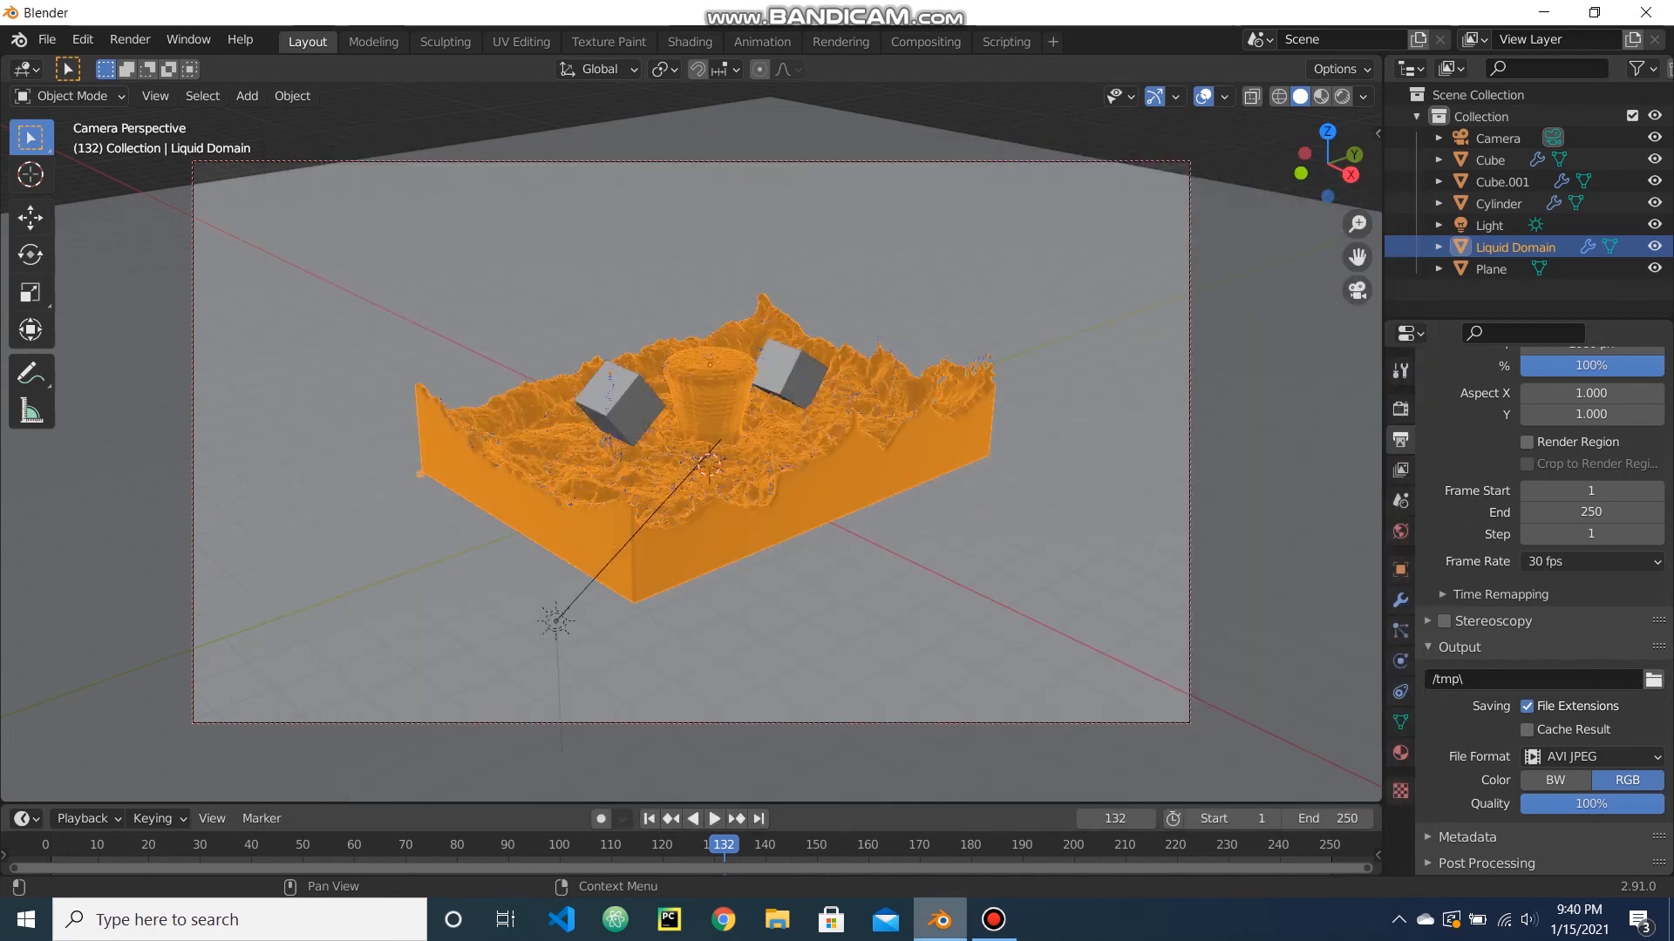
click(1653, 680)
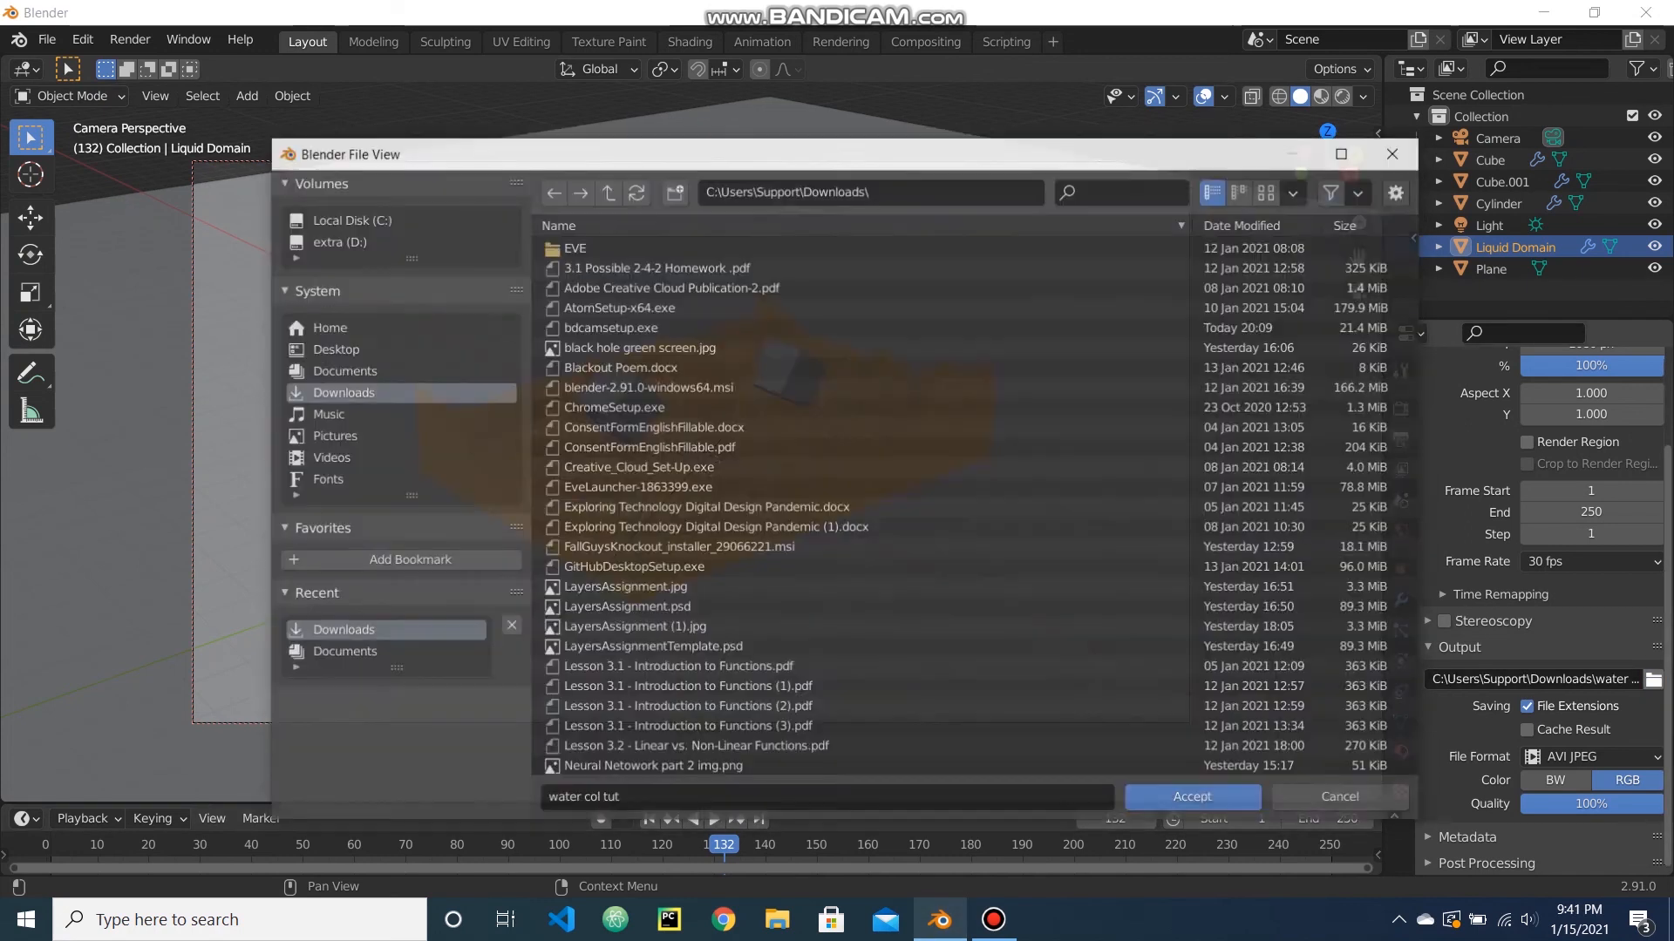
key(Escape)
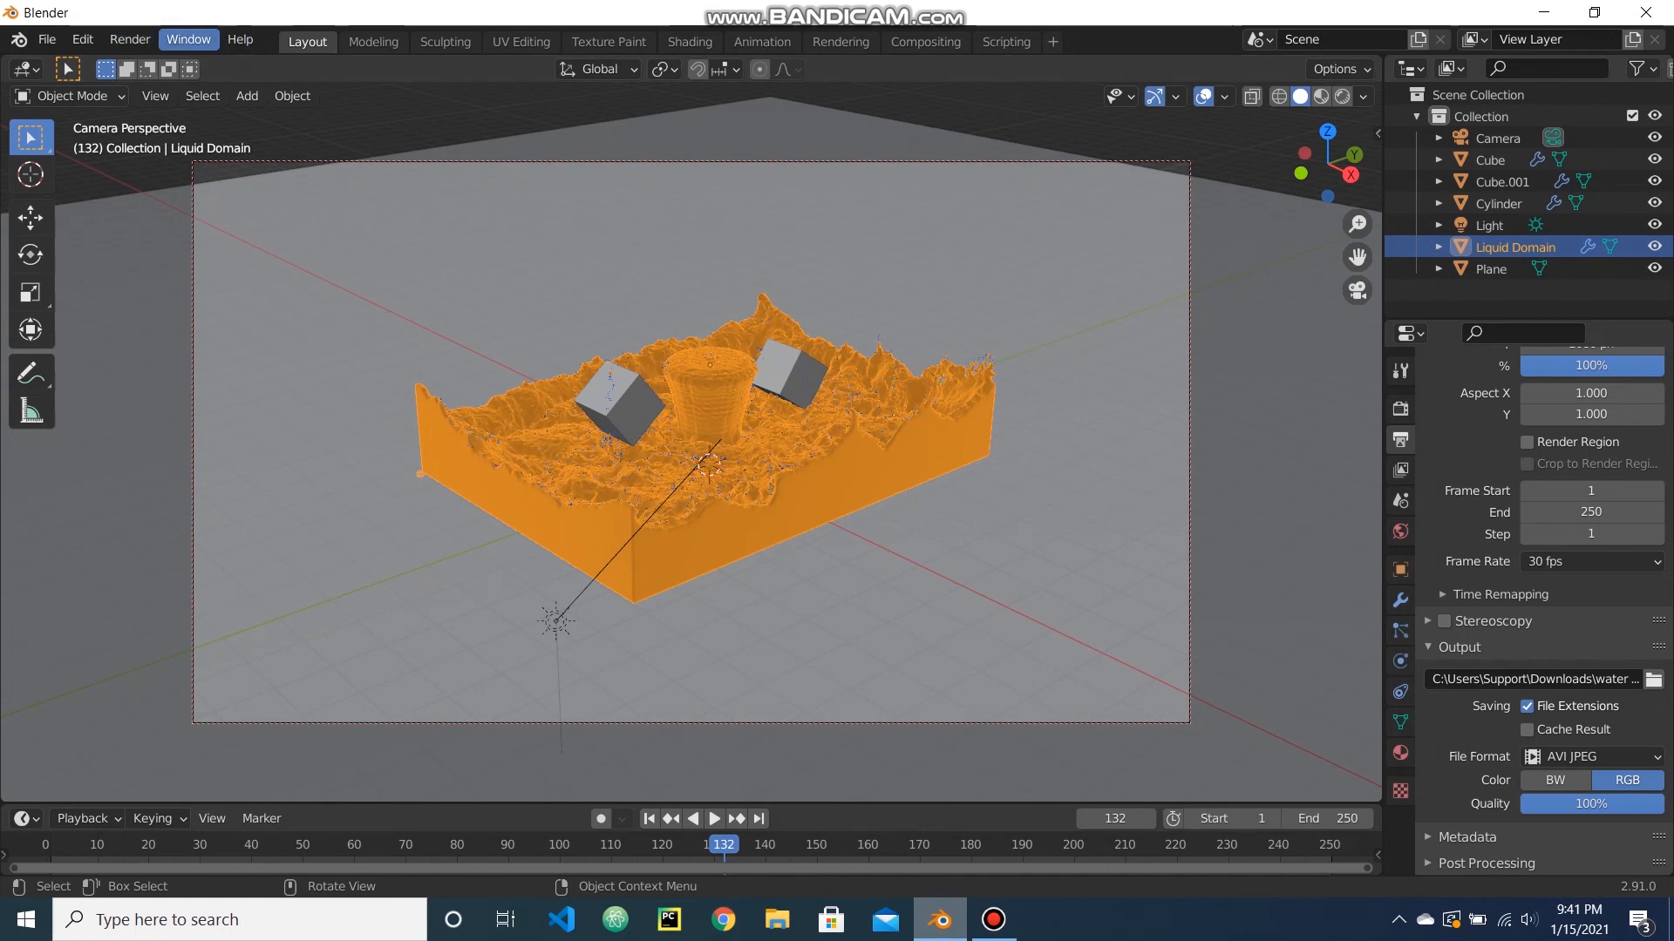
Start rendering the full animation.
click(130, 40)
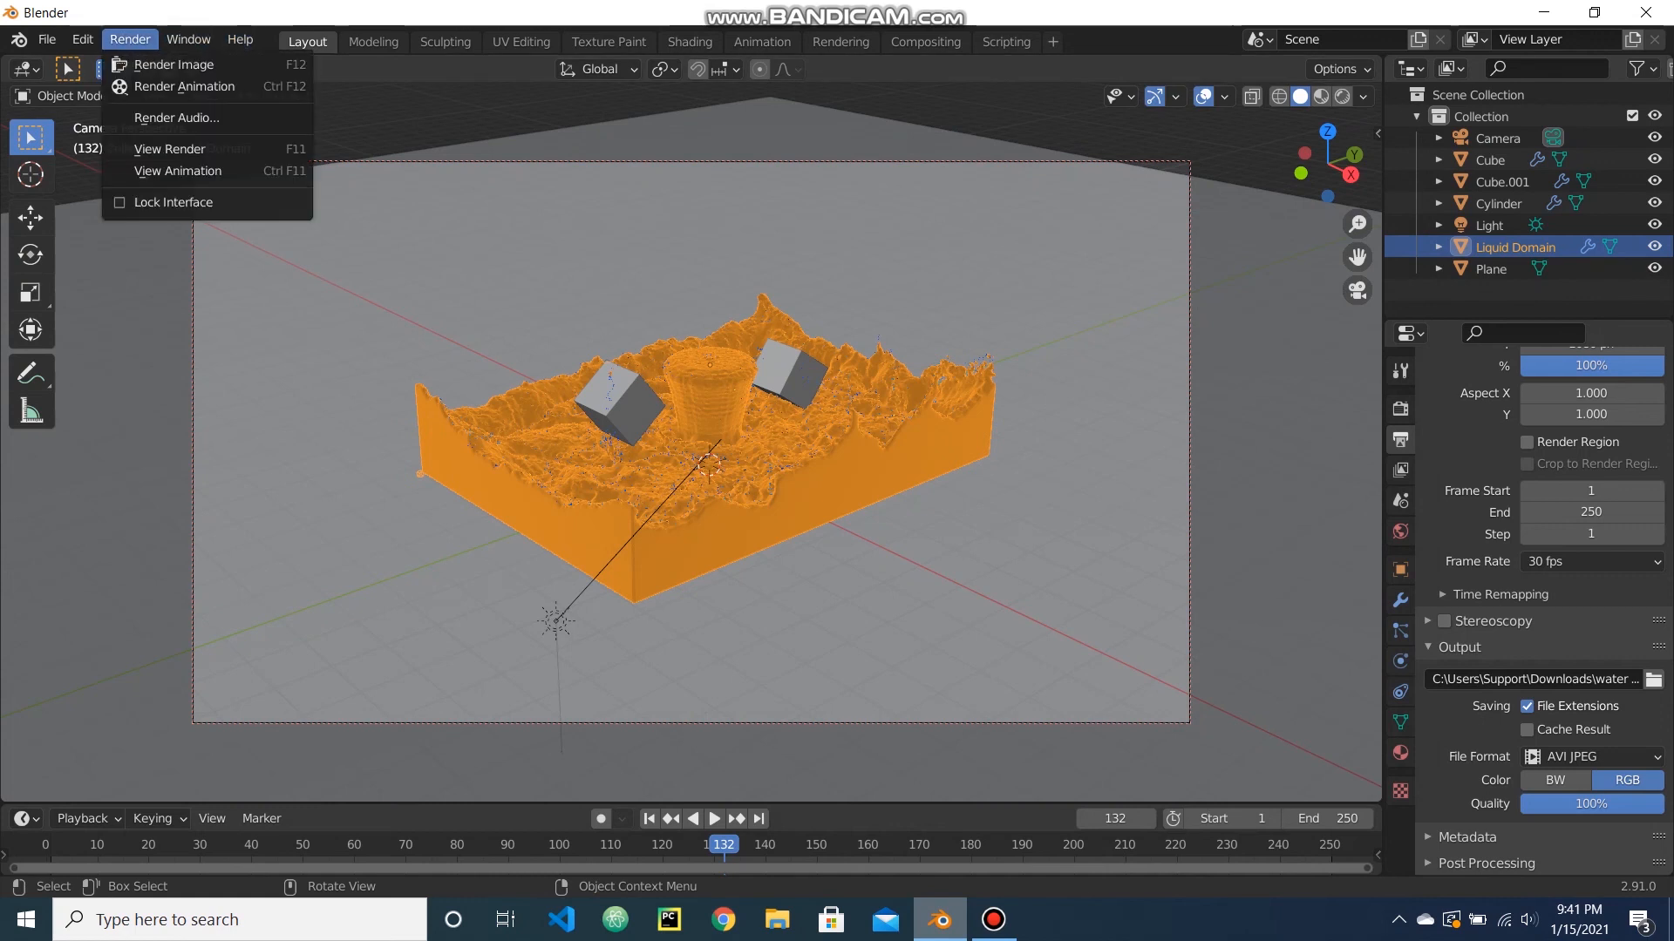
click(184, 86)
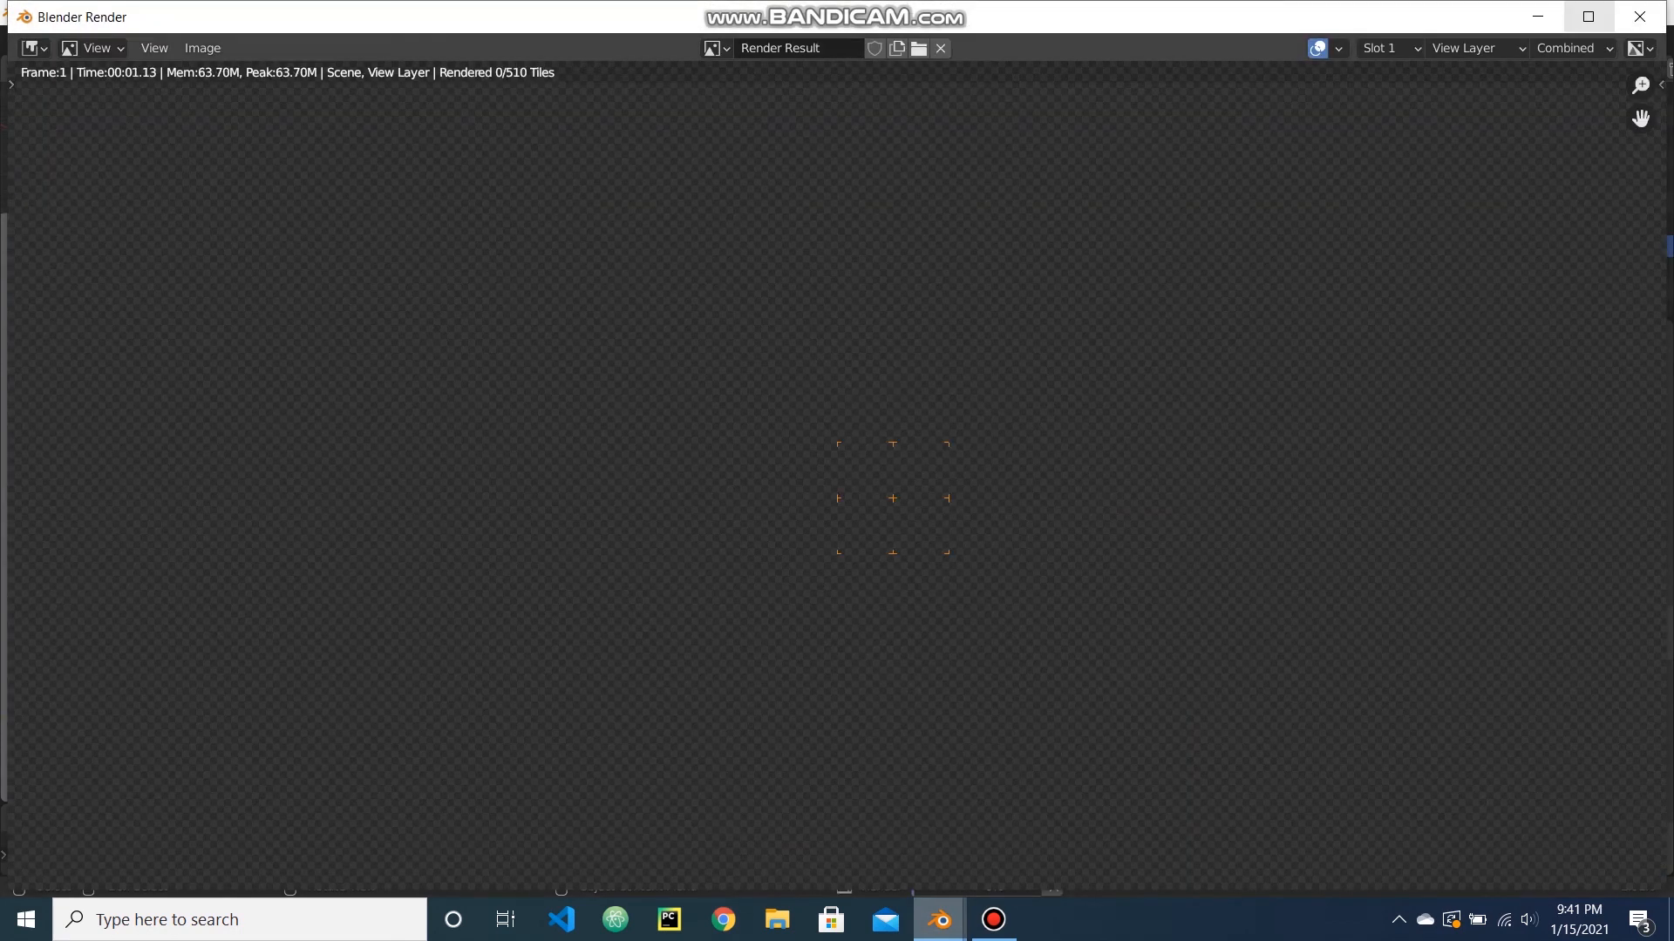